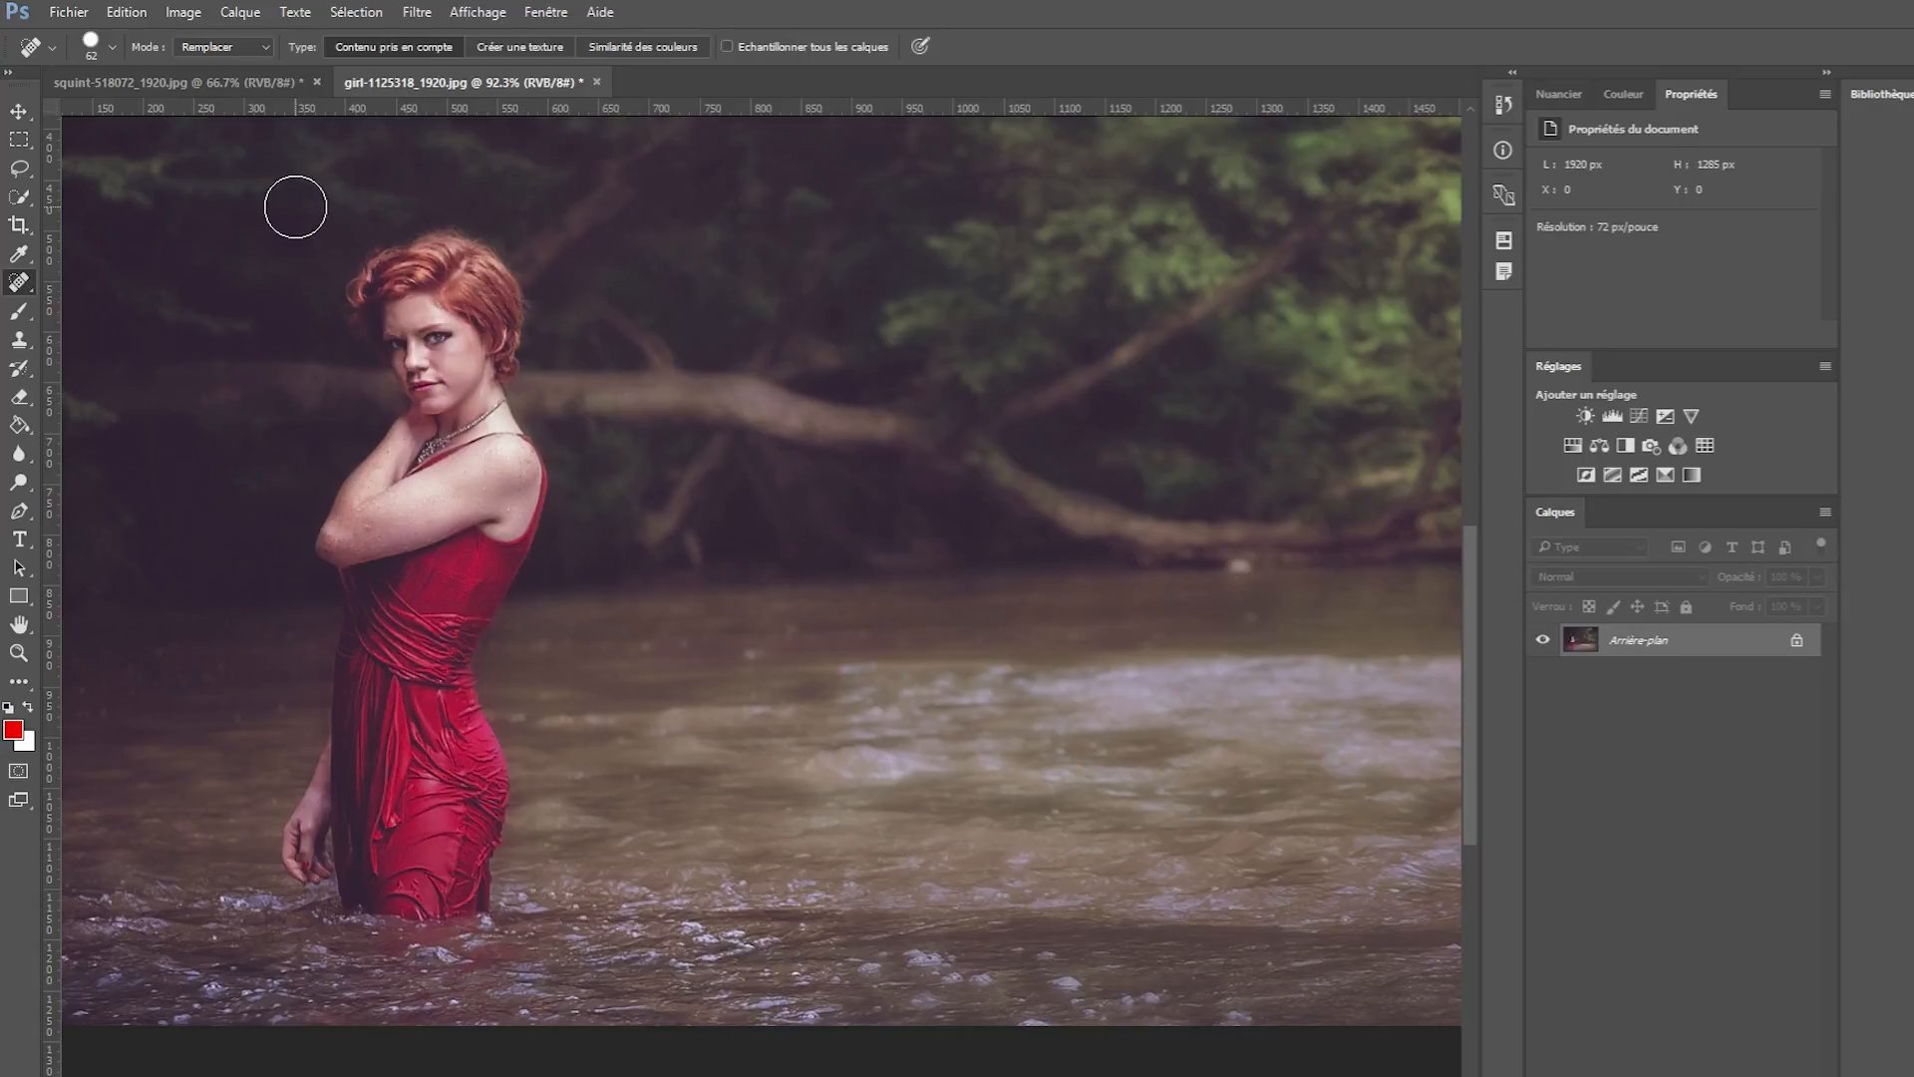
Switch to the squint photo and duplicate its background layer, leaving the copy as the active layer.
left_click(234, 85)
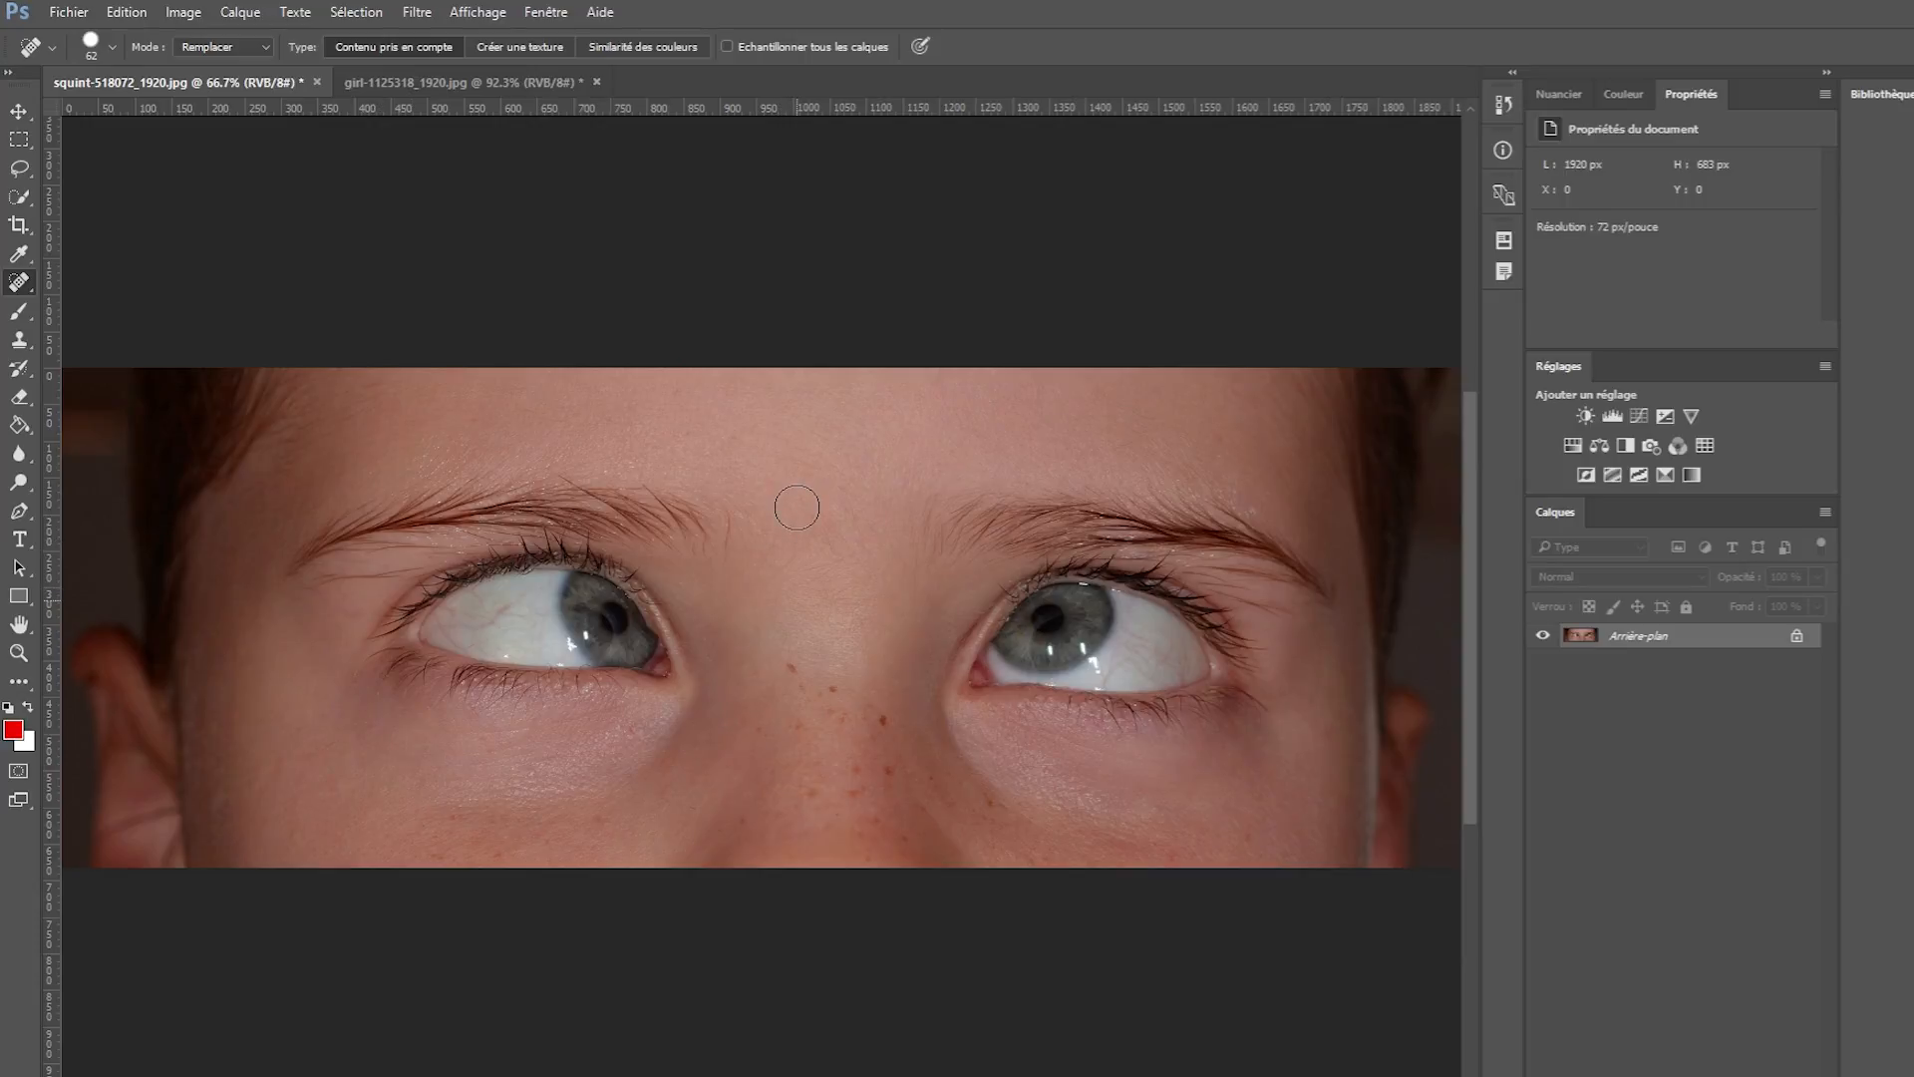
scroll(797, 508, "down", 1)
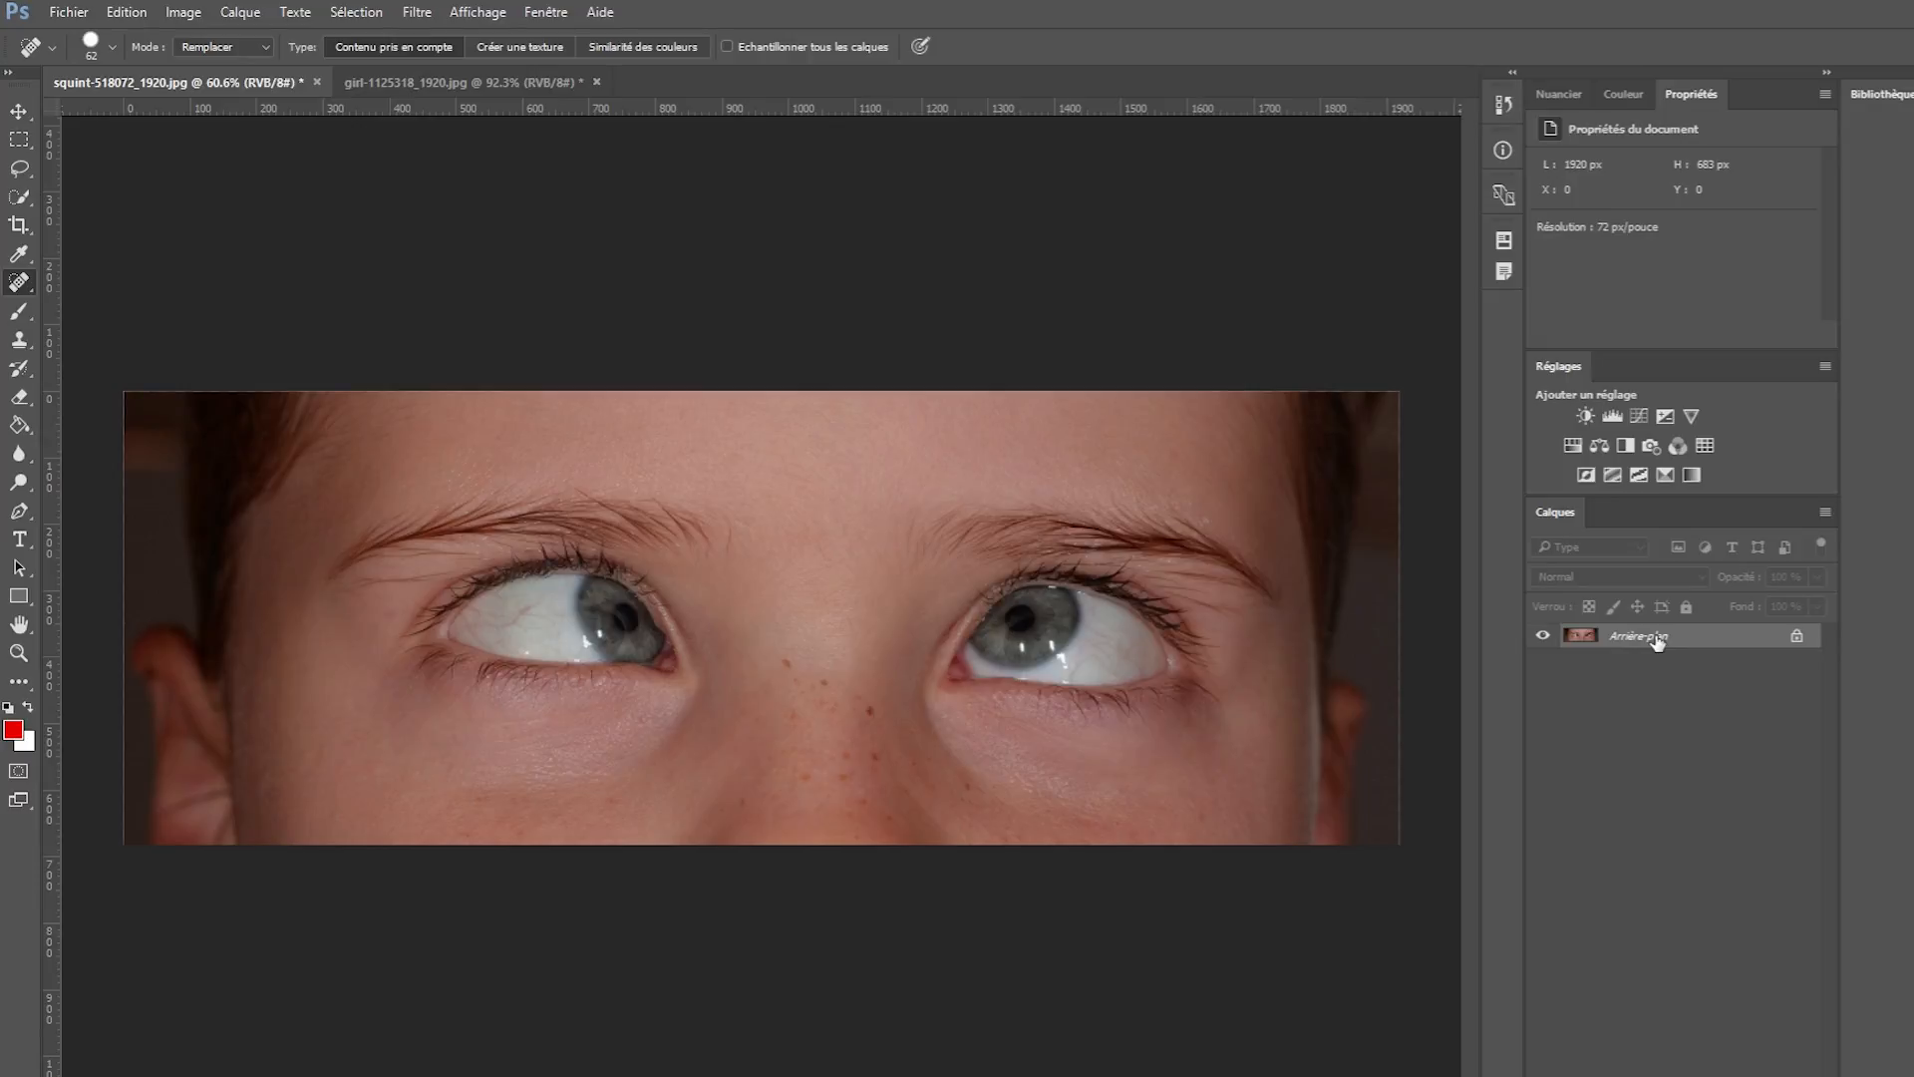
key("ctrl+j")
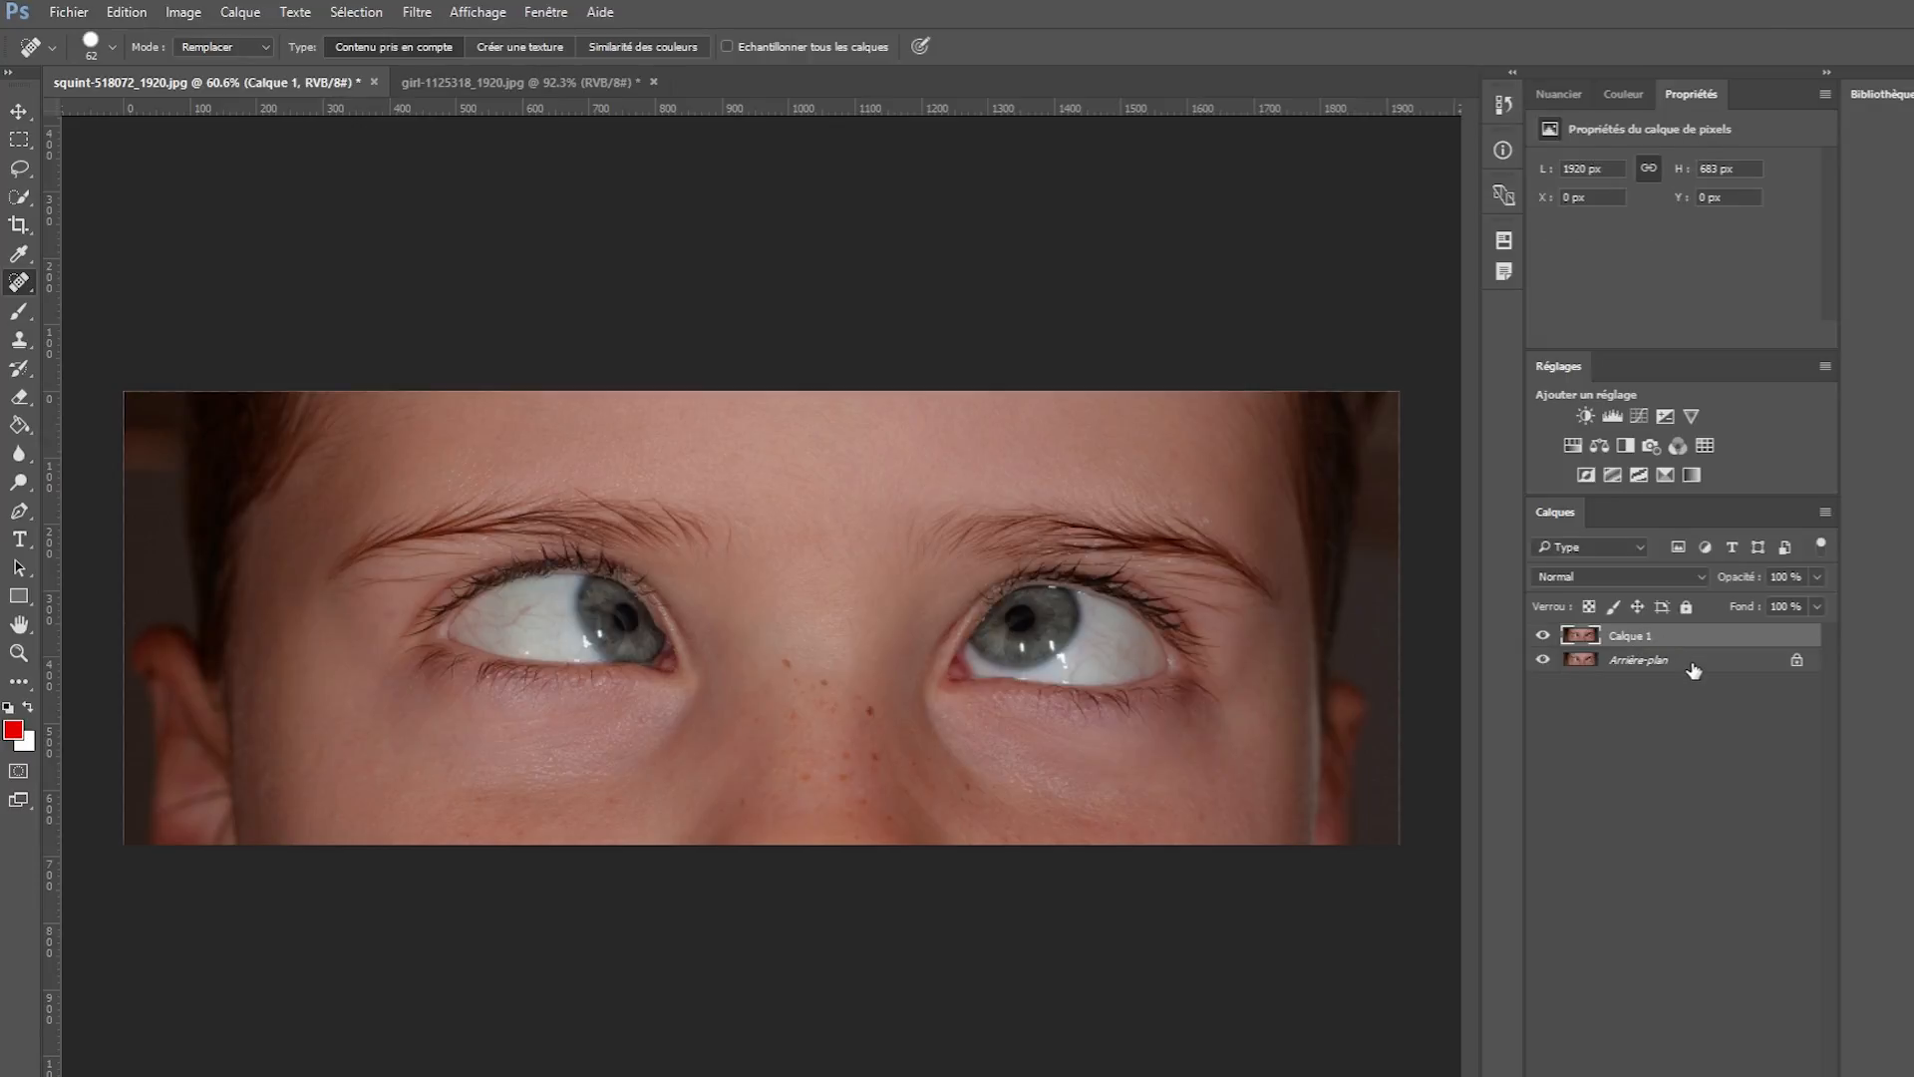
left_click(1693, 663)
right_click(1661, 661)
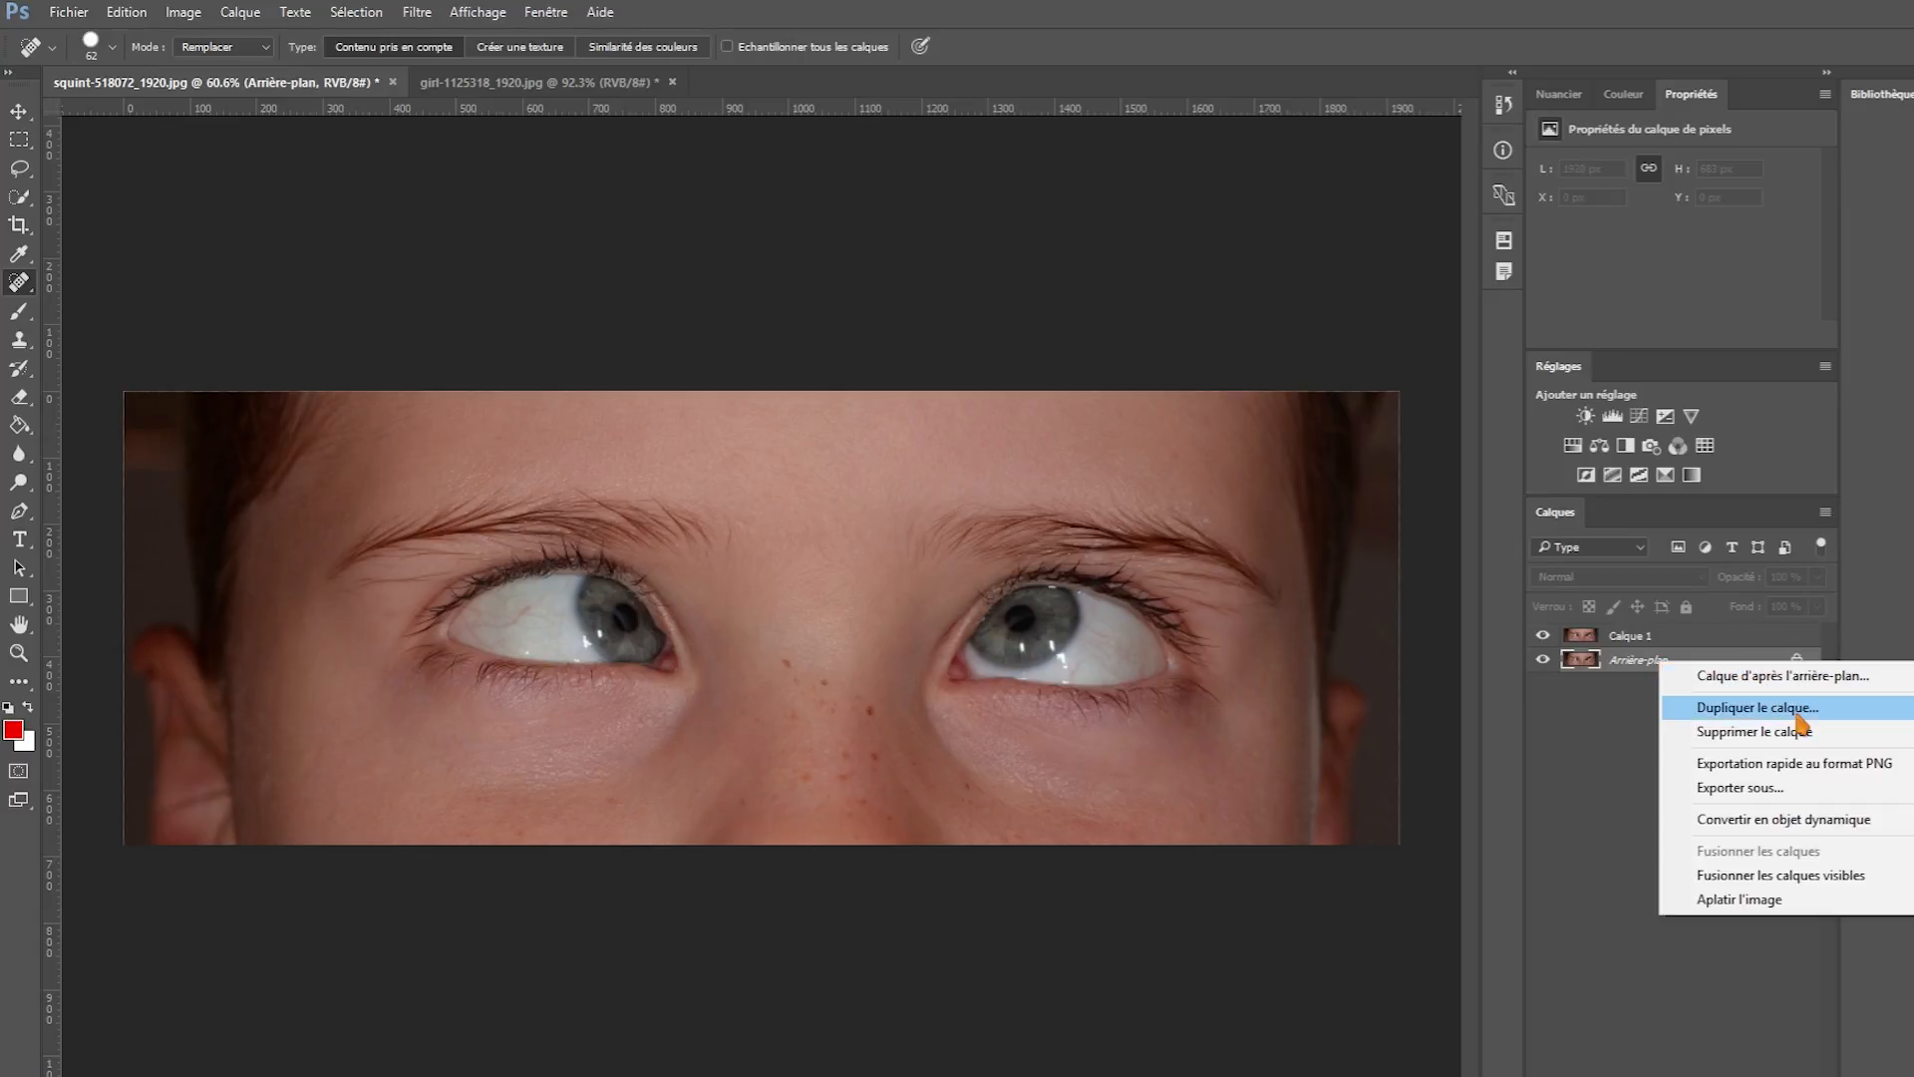
left_click(1625, 670)
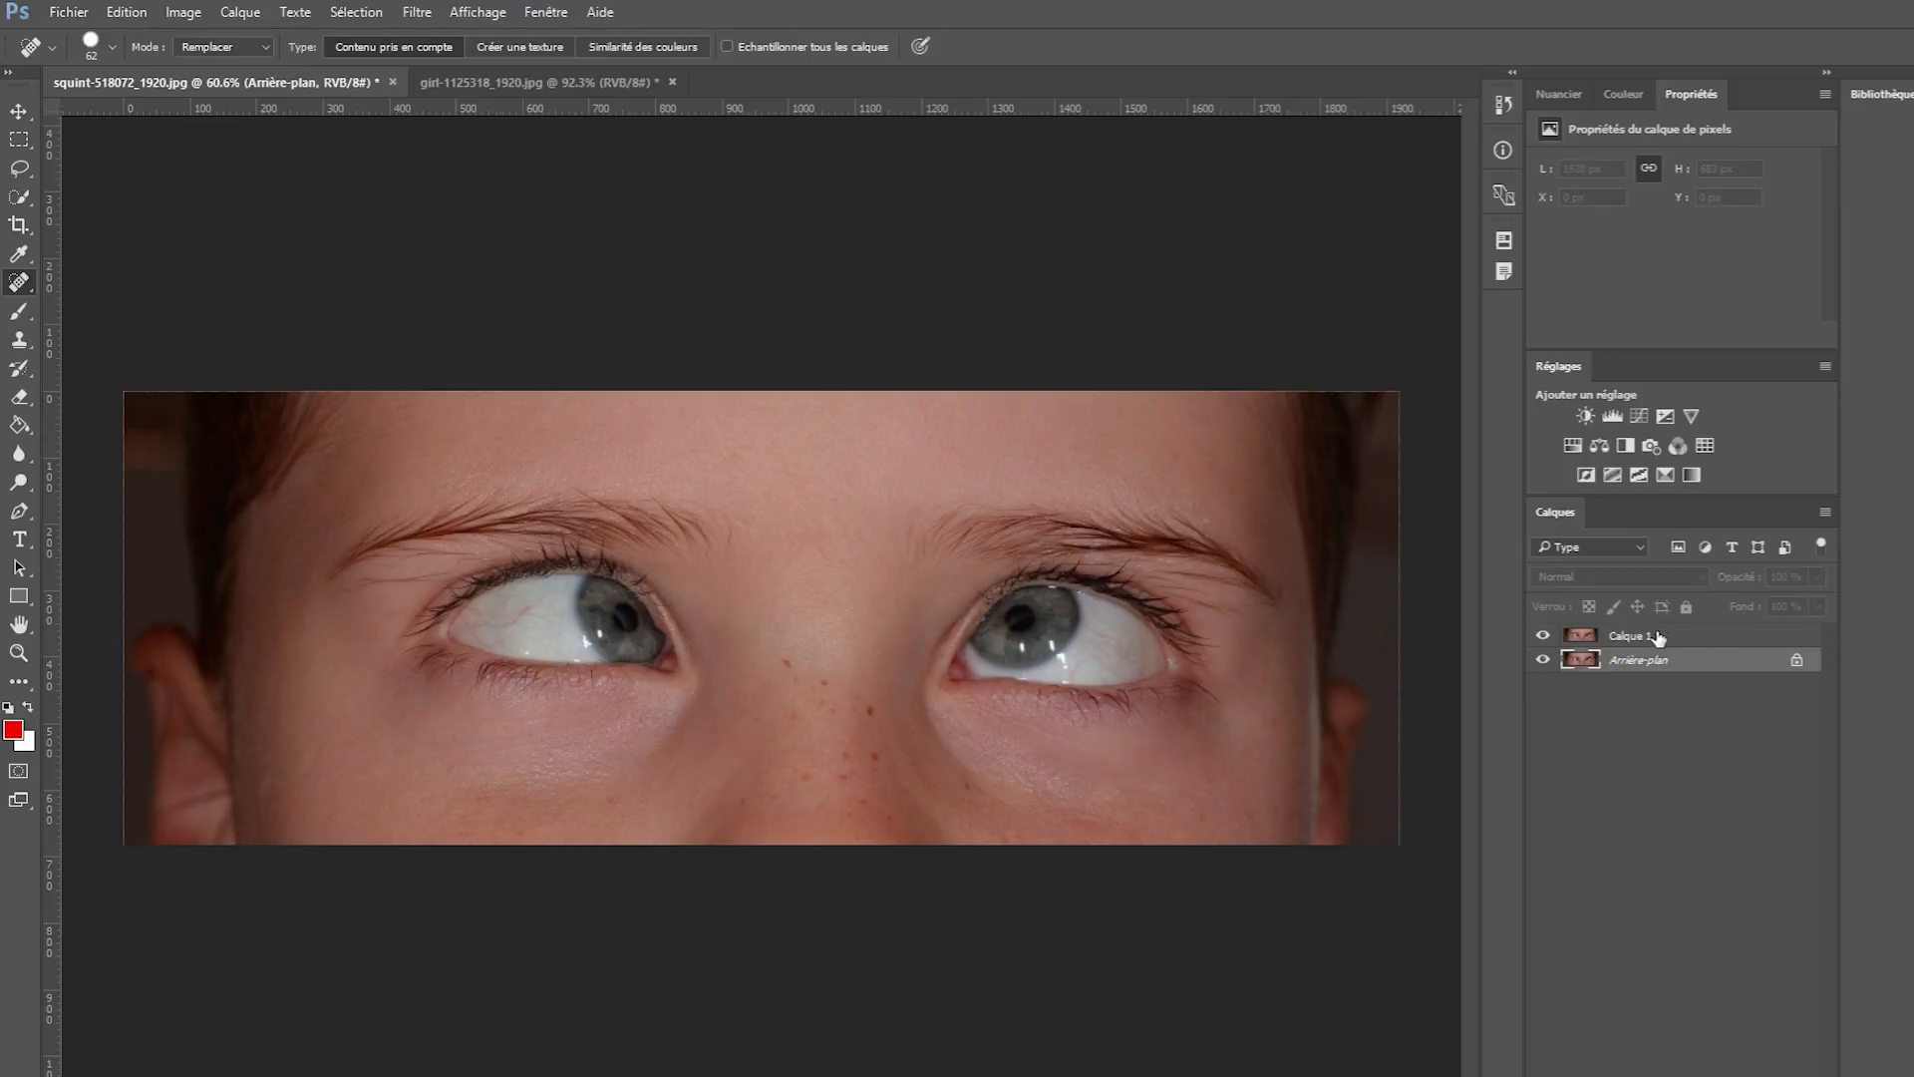
left_click(1660, 636)
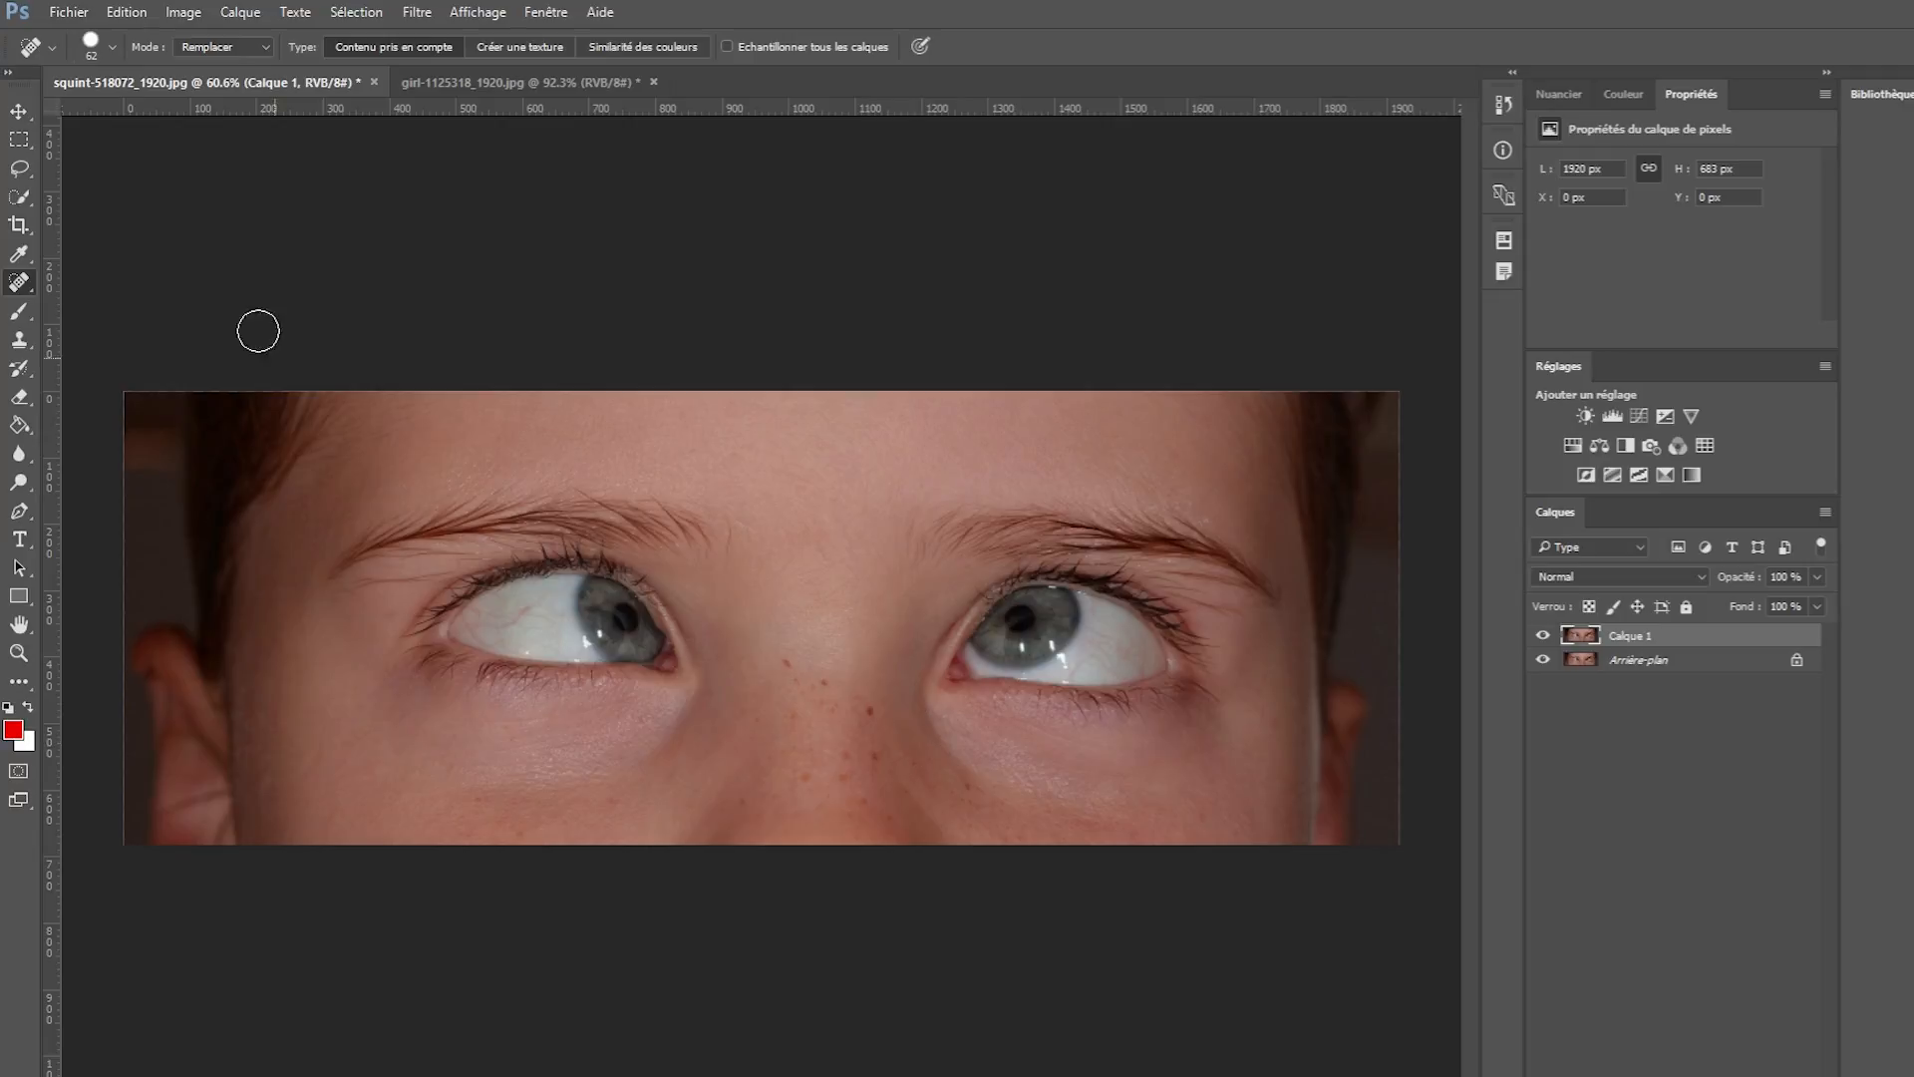
Choose the Spot Healing Brush and set its brush size to 54 px.
right_click(21, 287)
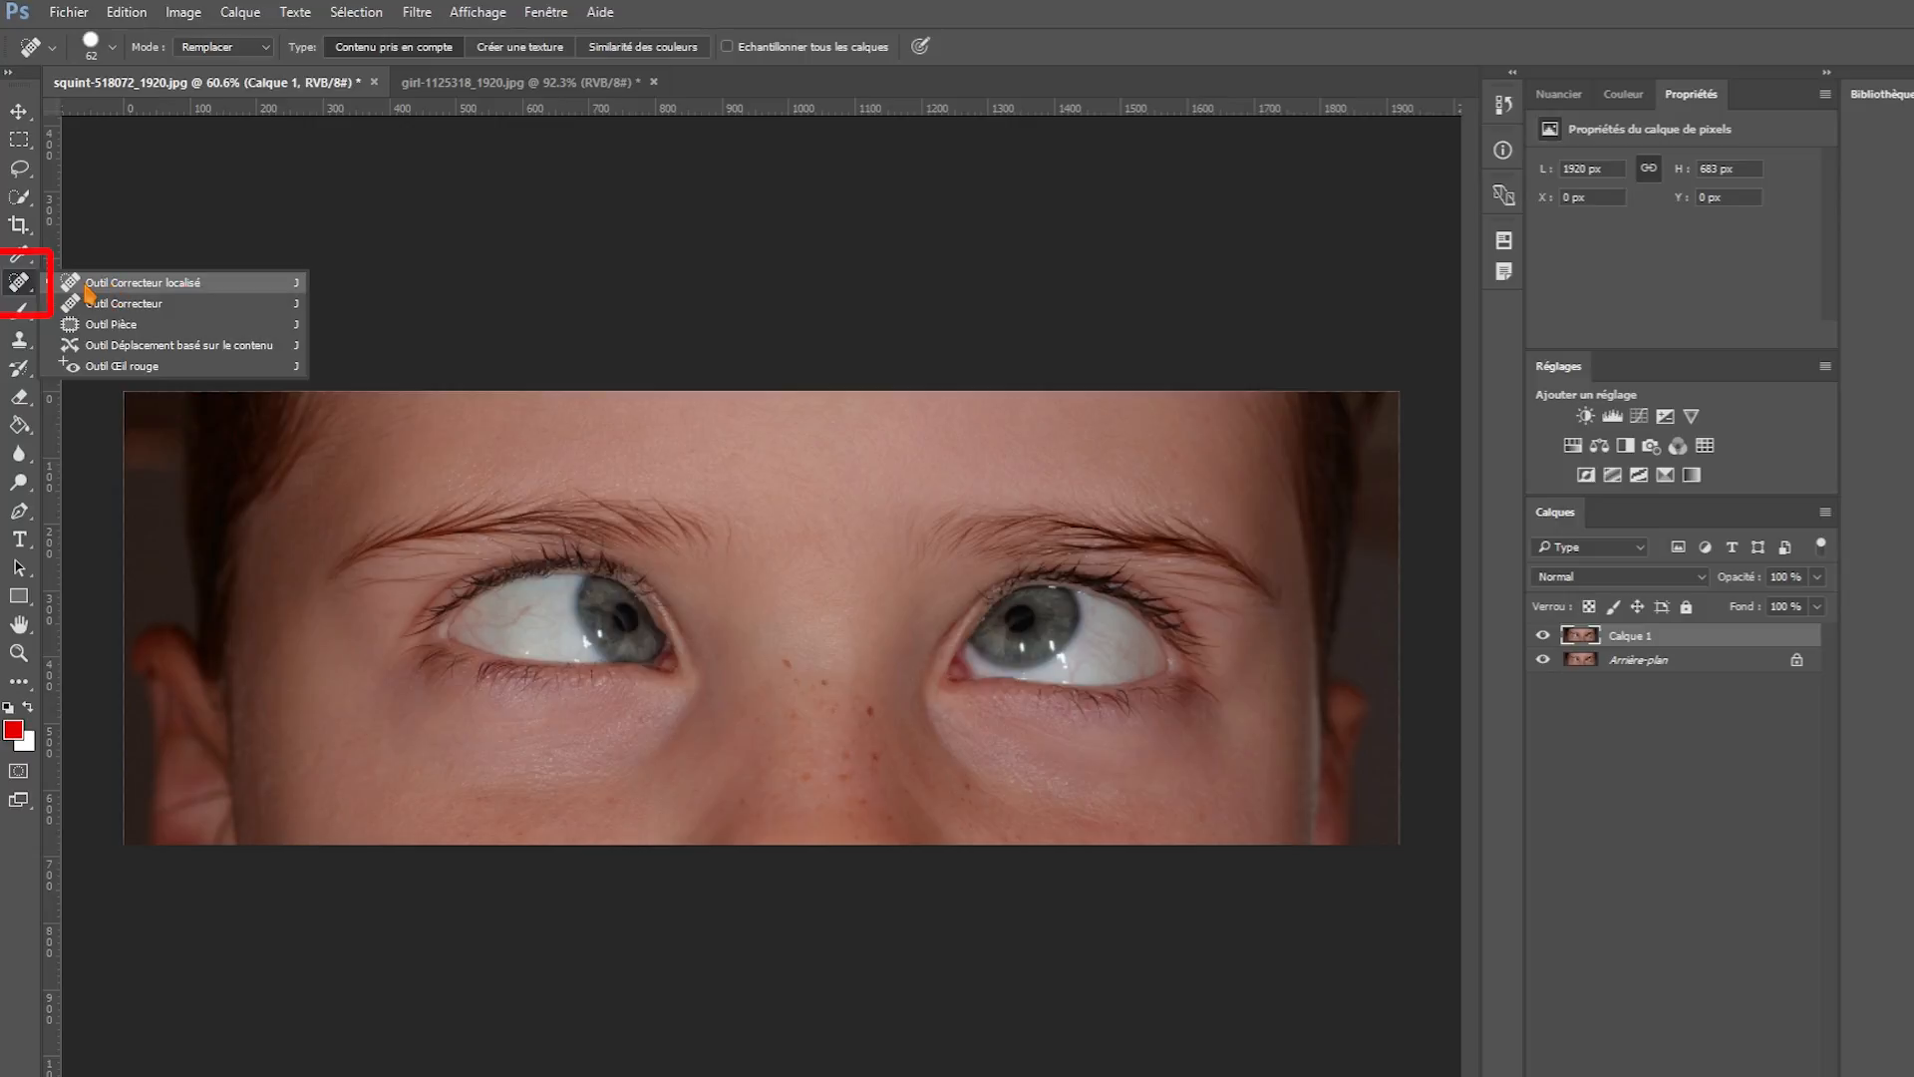
left_click(182, 284)
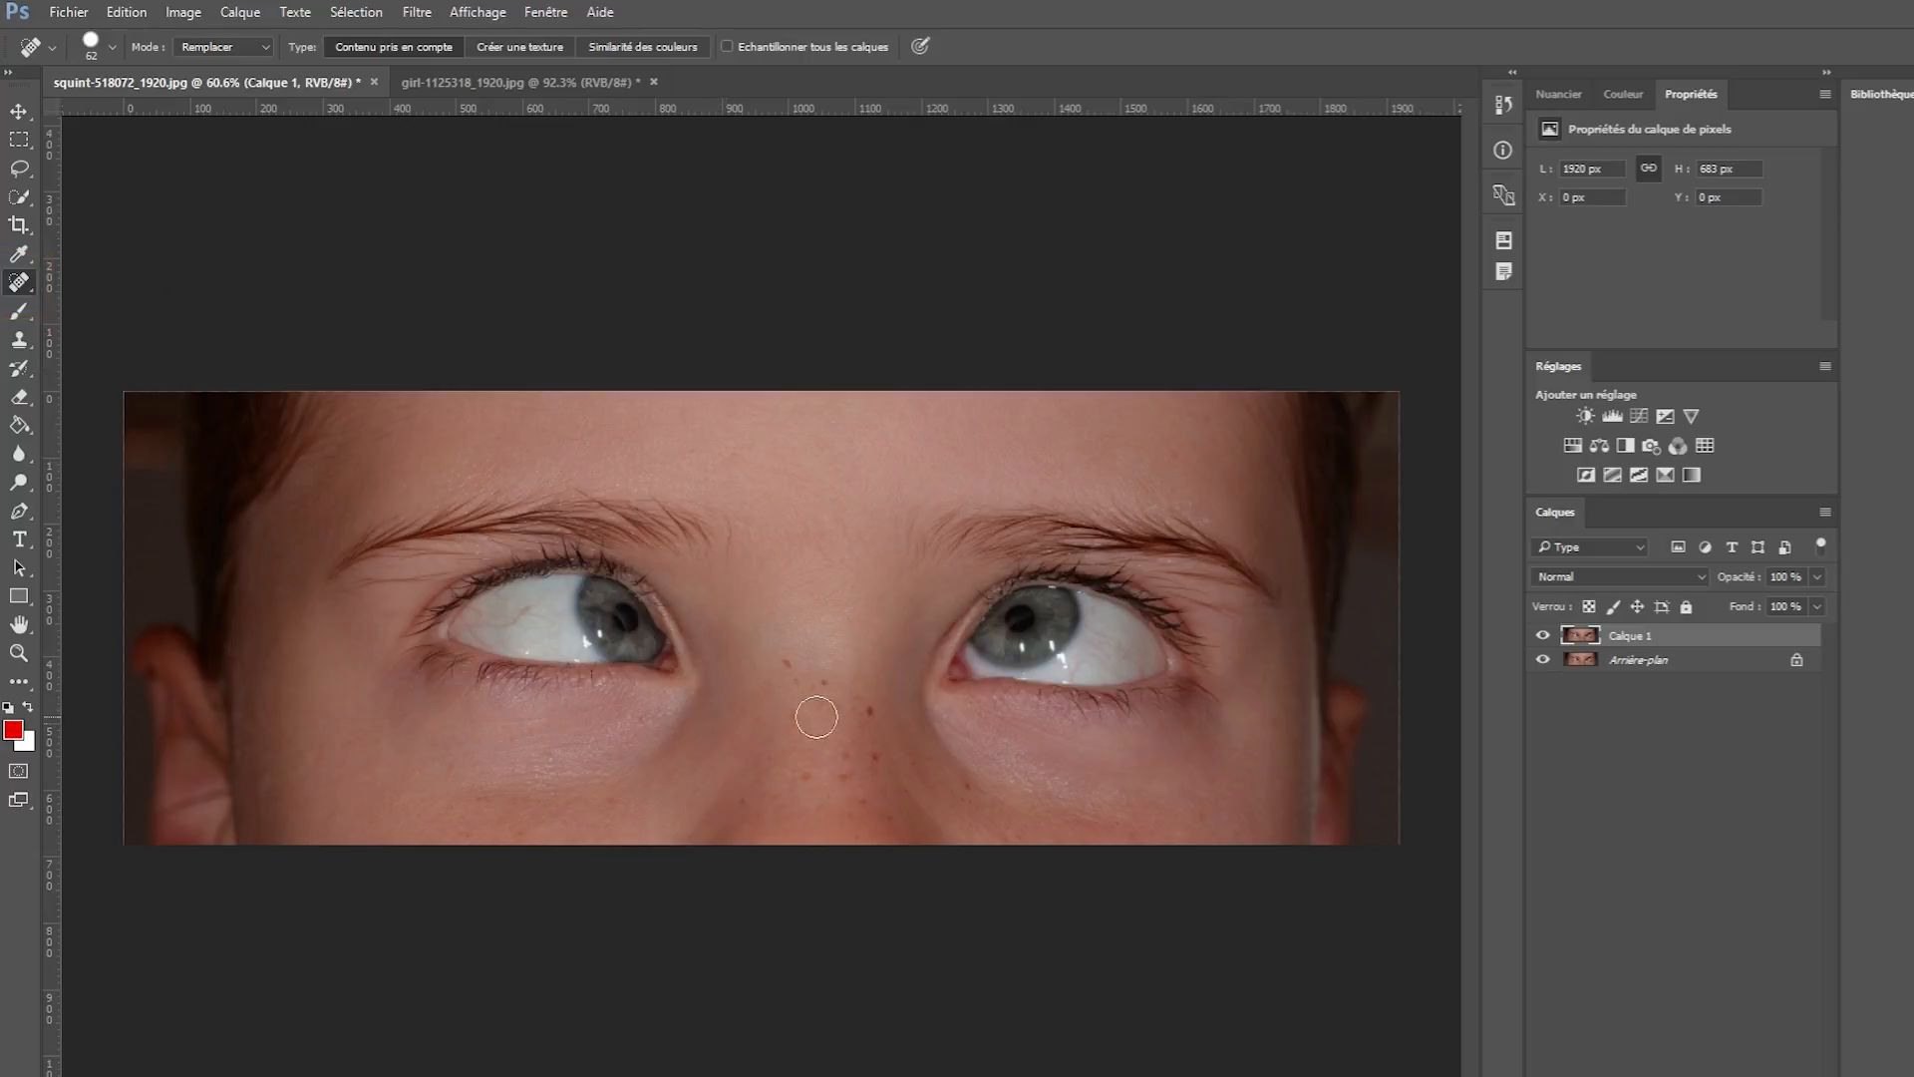
key("alt")
scroll(835, 707, "up", 4)
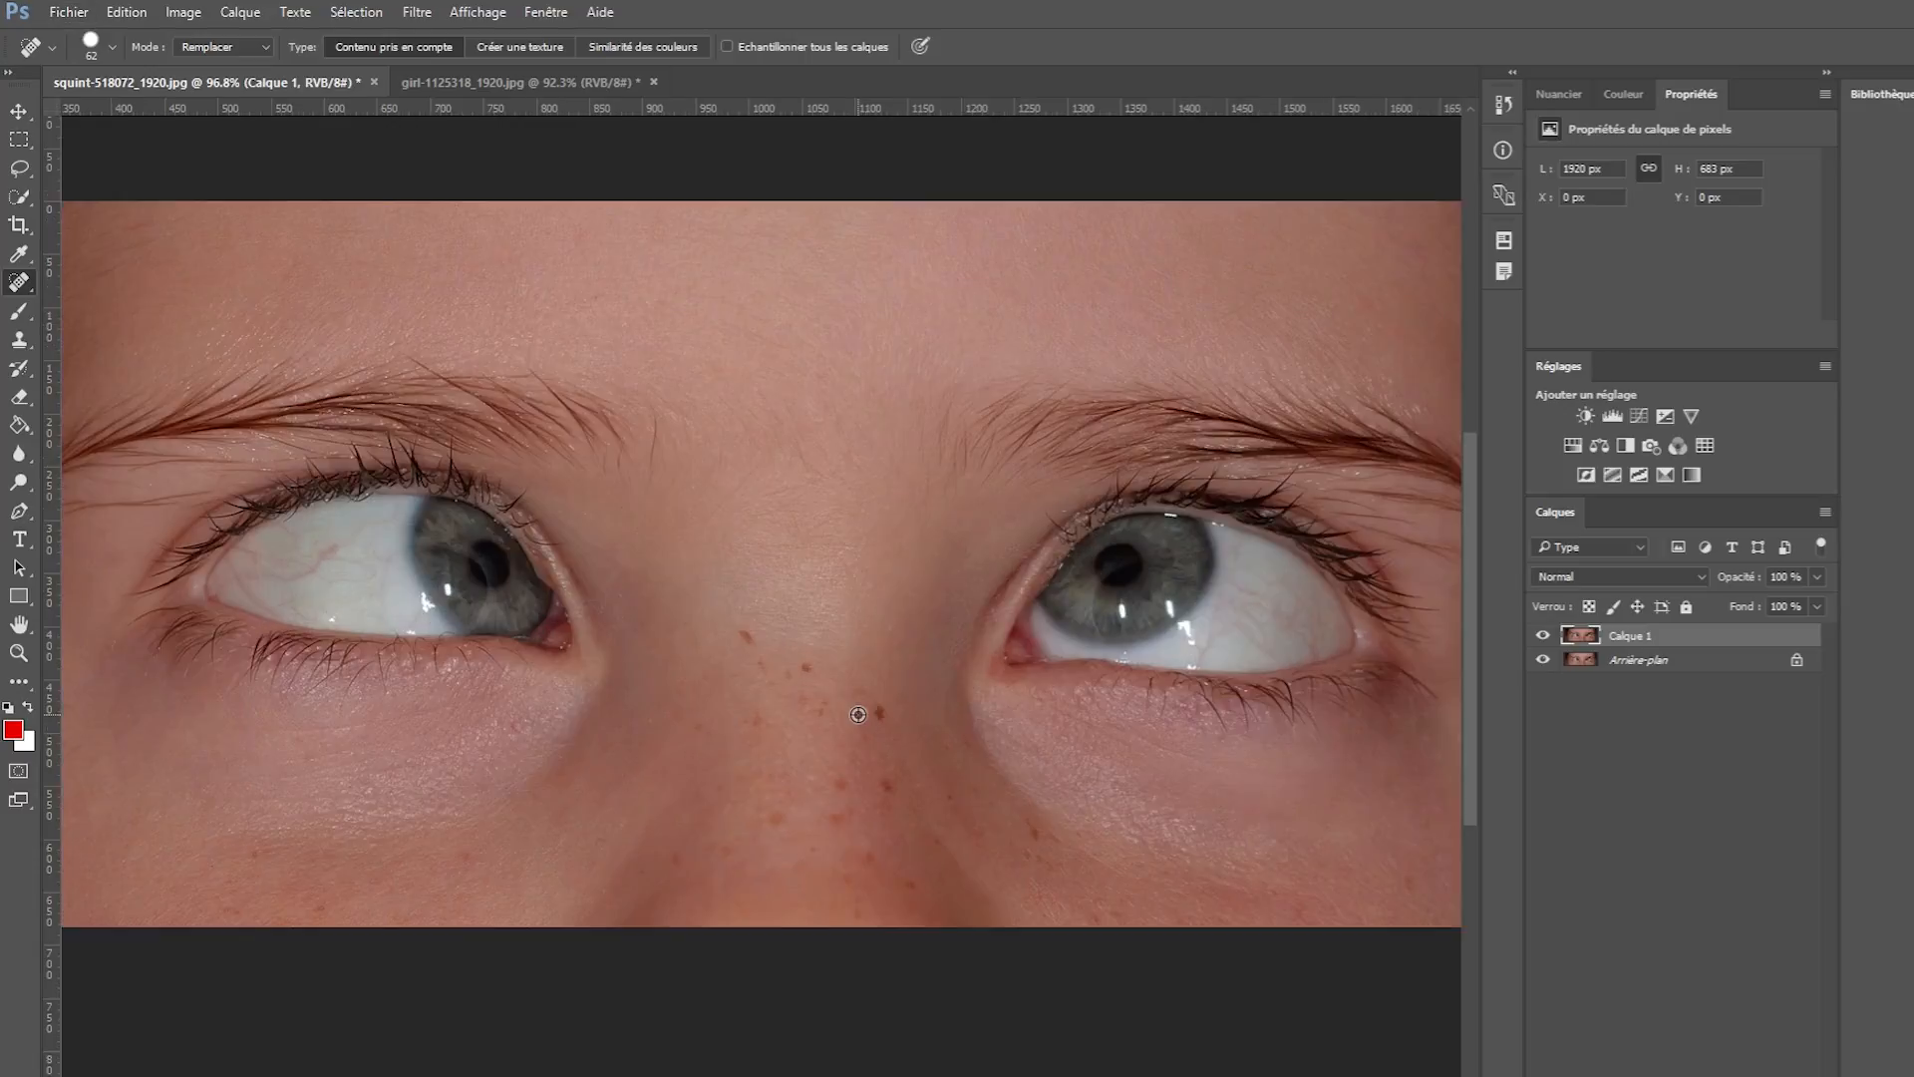
scroll(857, 713, "up", 4)
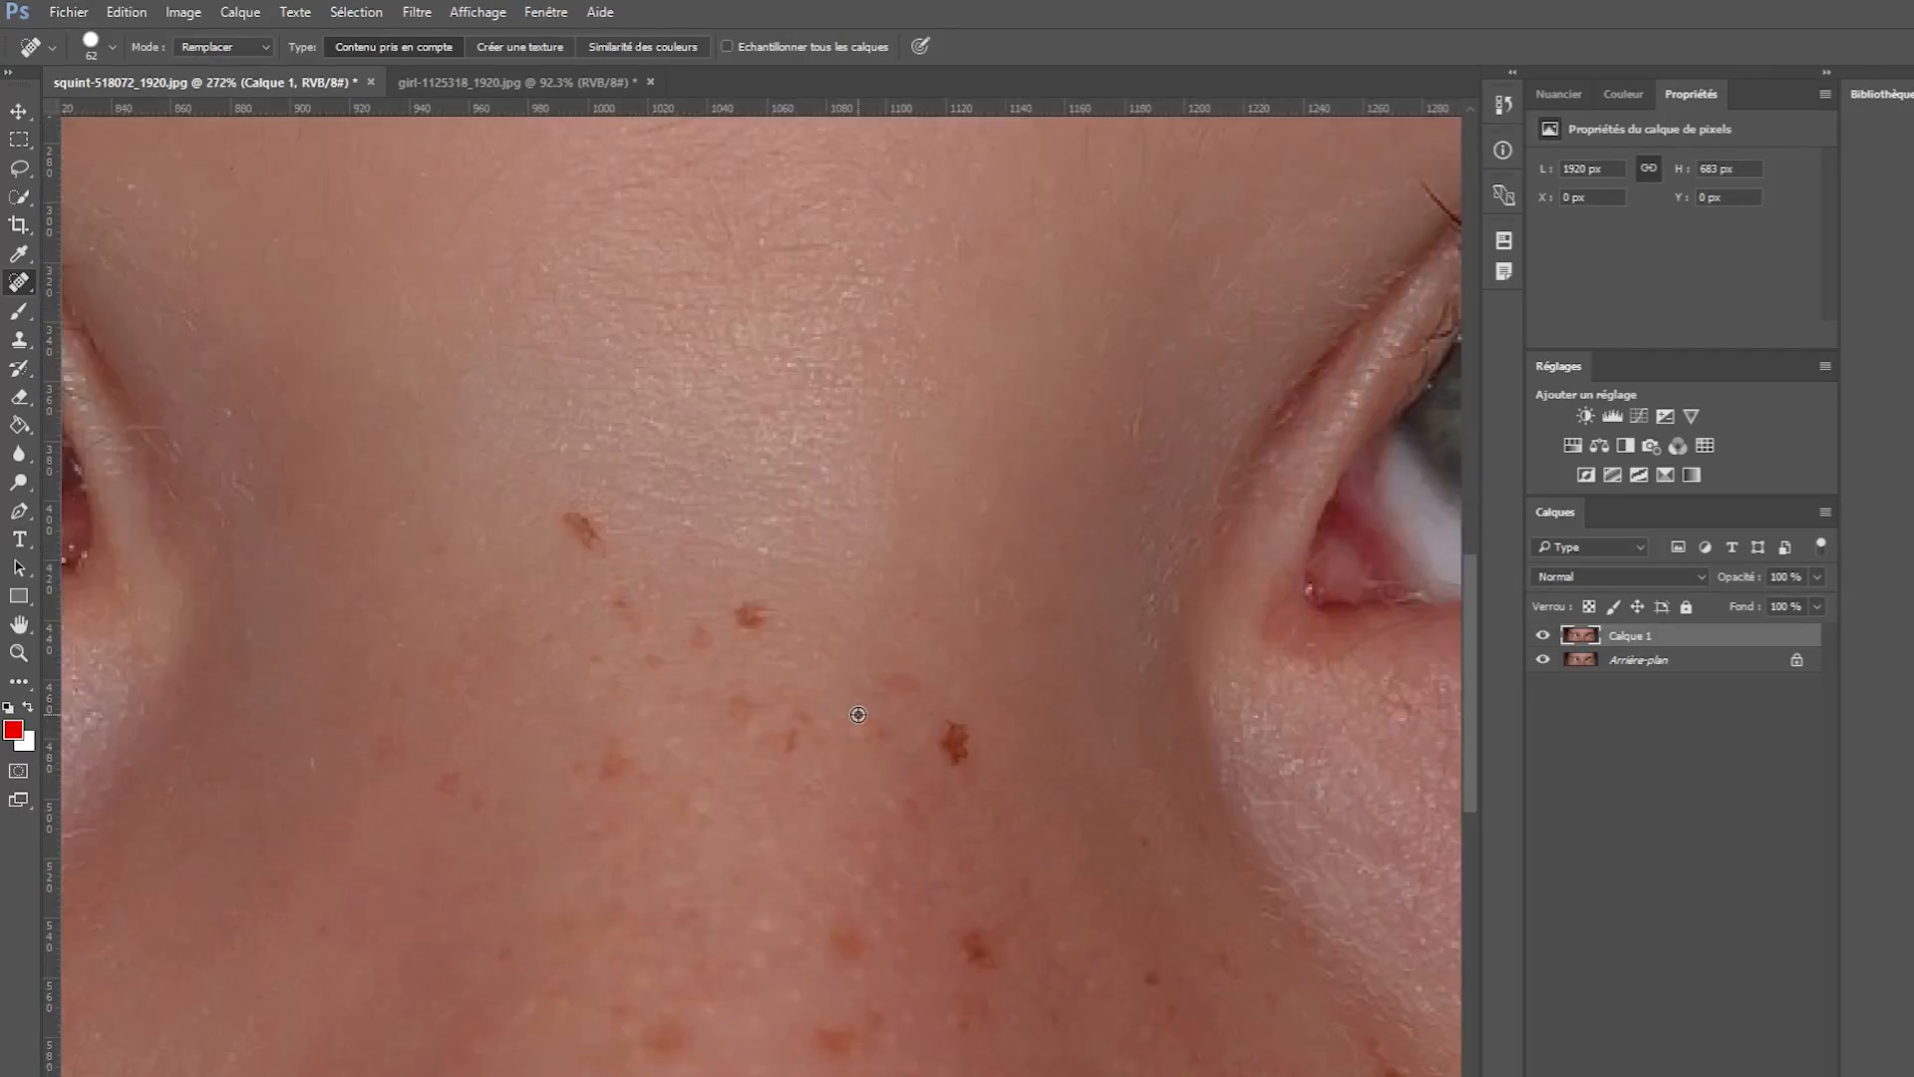
scroll(857, 714, "down", 4)
scroll(857, 713, "up", 1)
scroll(857, 714, "down", 4)
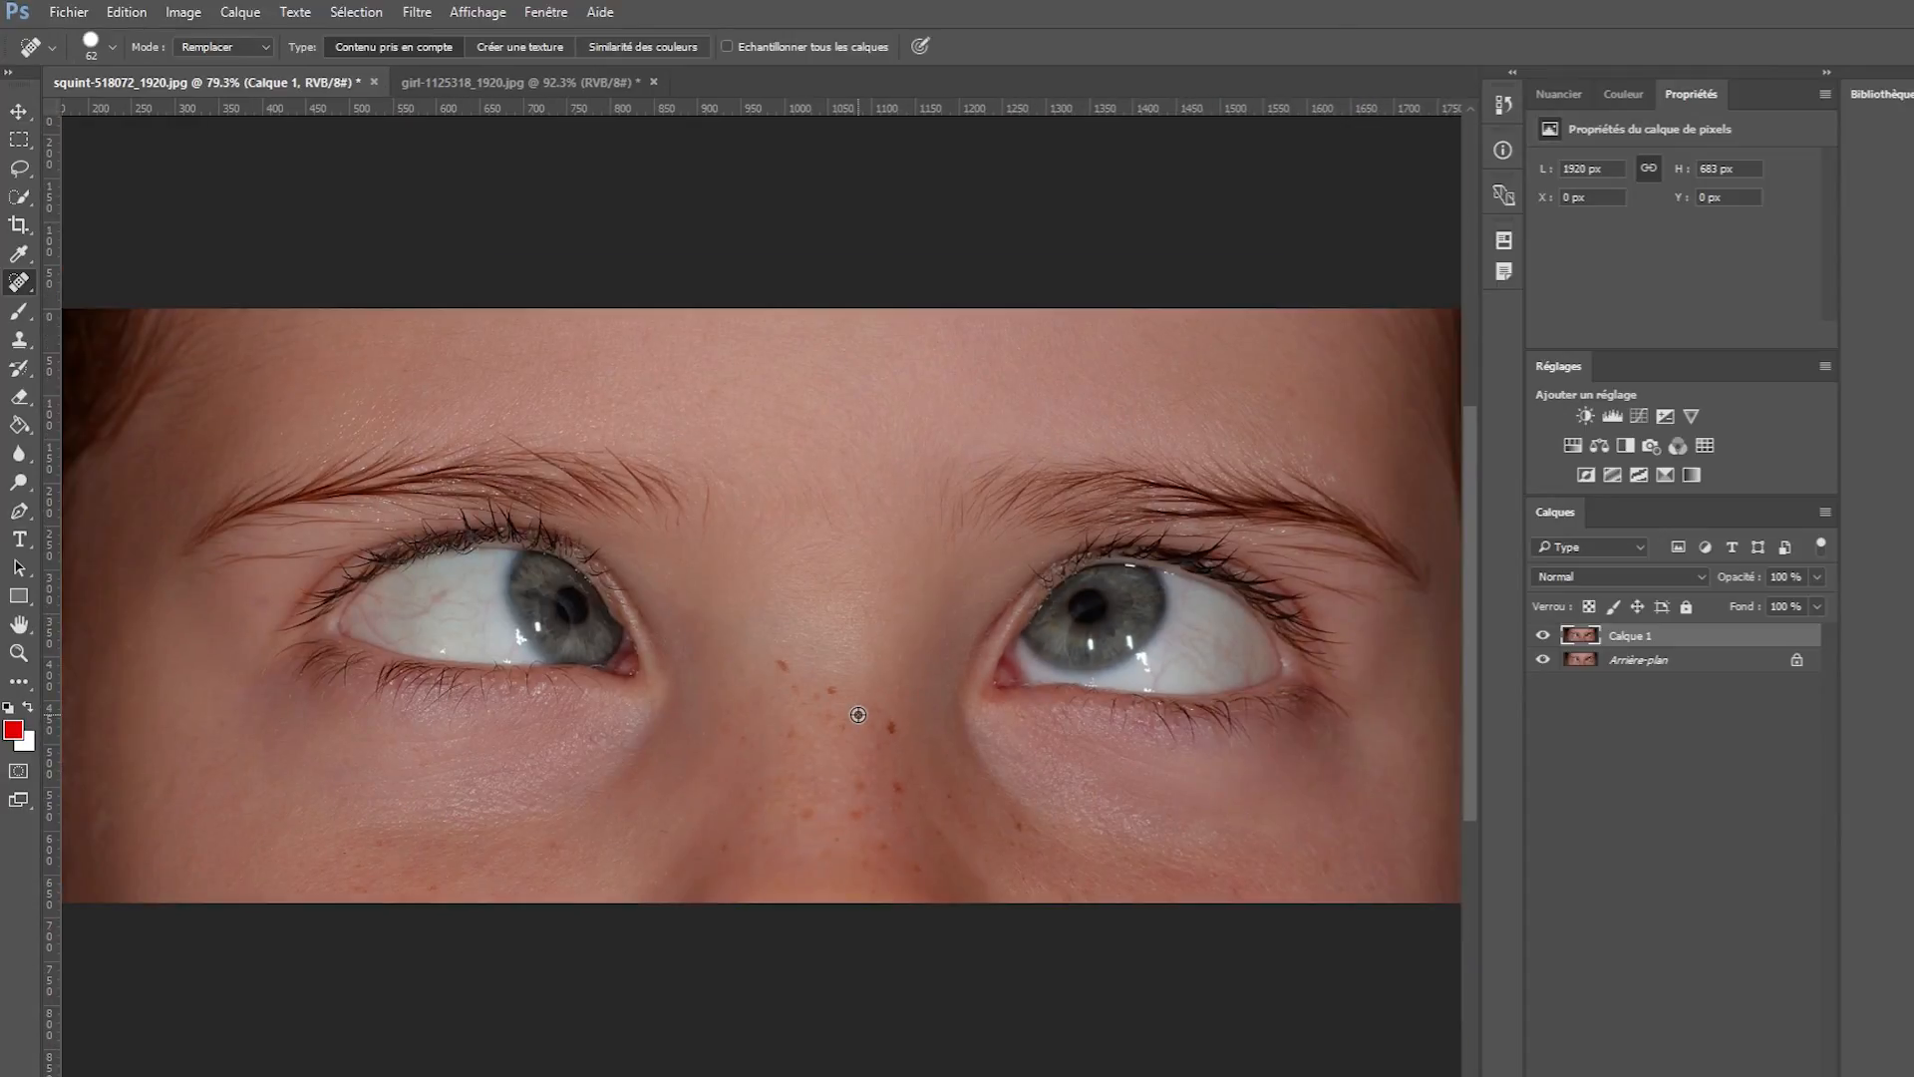
scroll(857, 714, "up", 3)
scroll(857, 714, "down", 3)
scroll(856, 710, "up", 3)
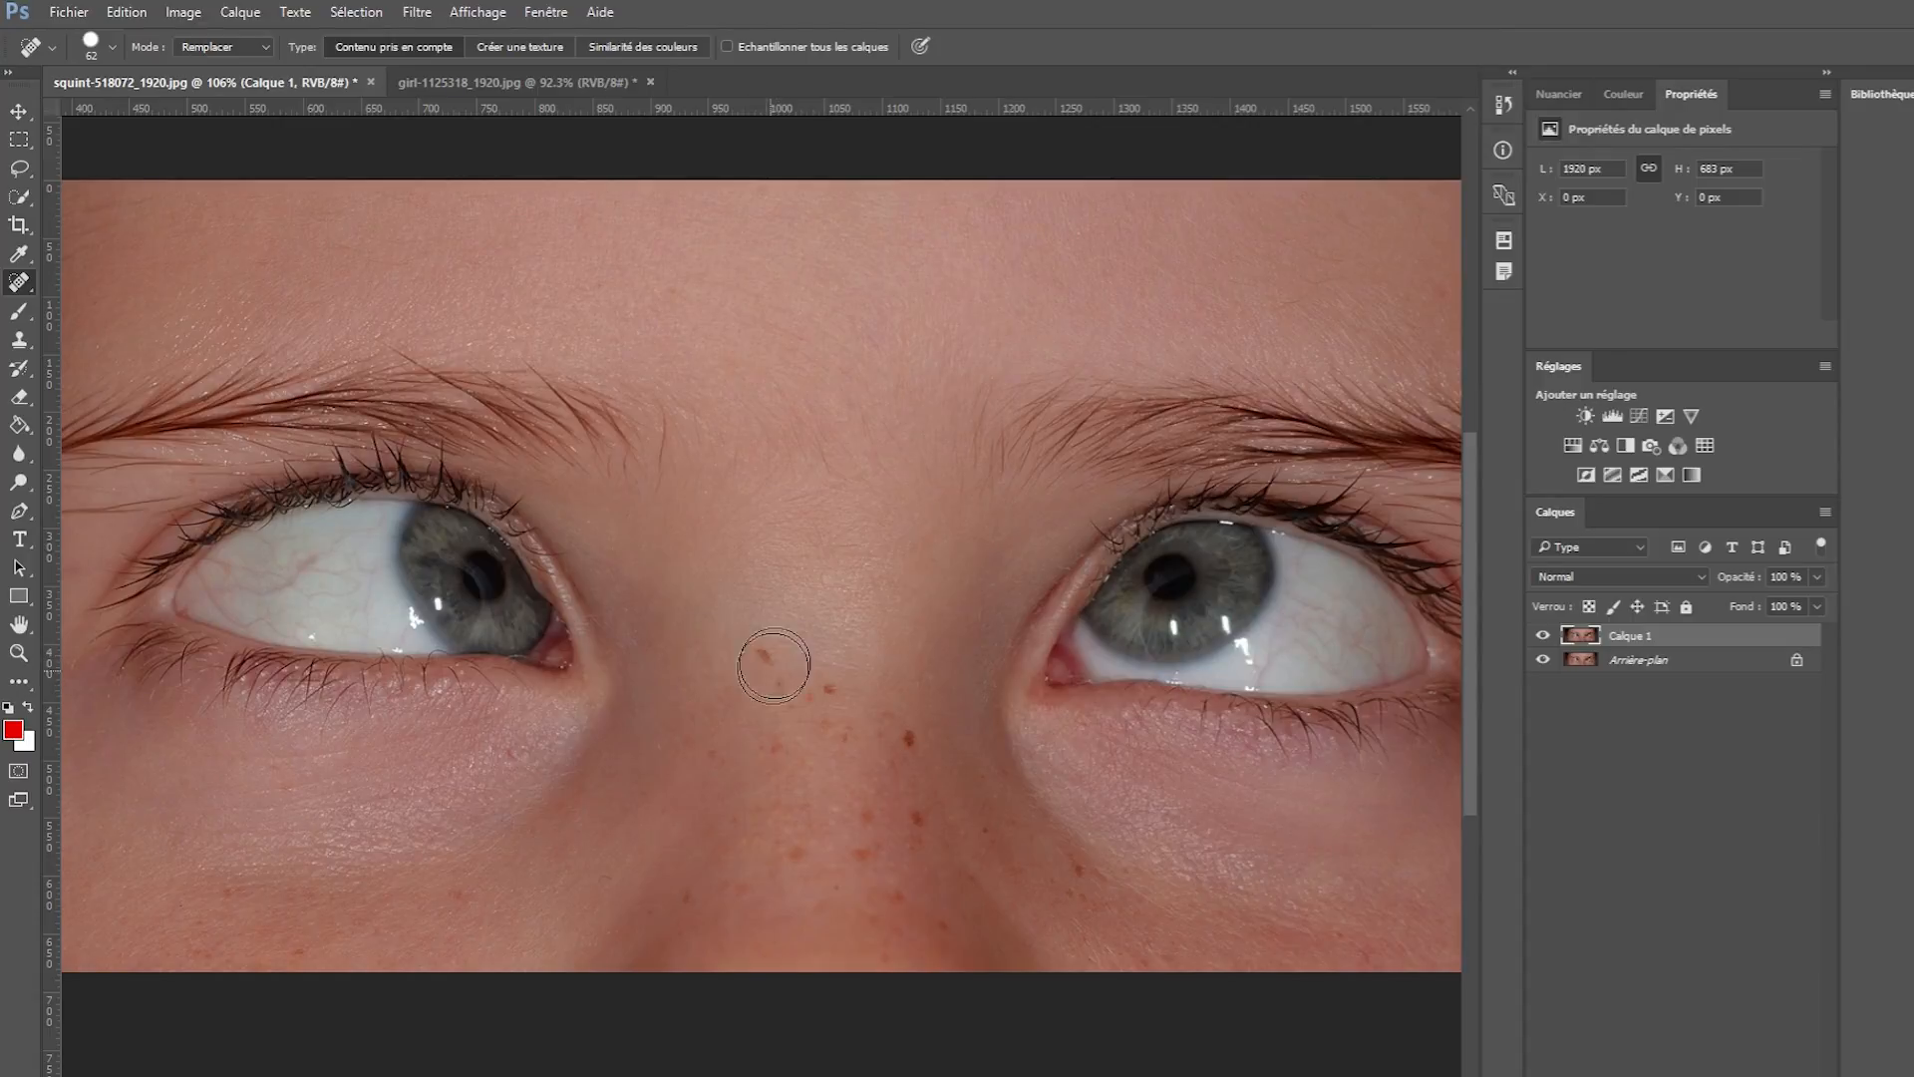
right_click(19, 283)
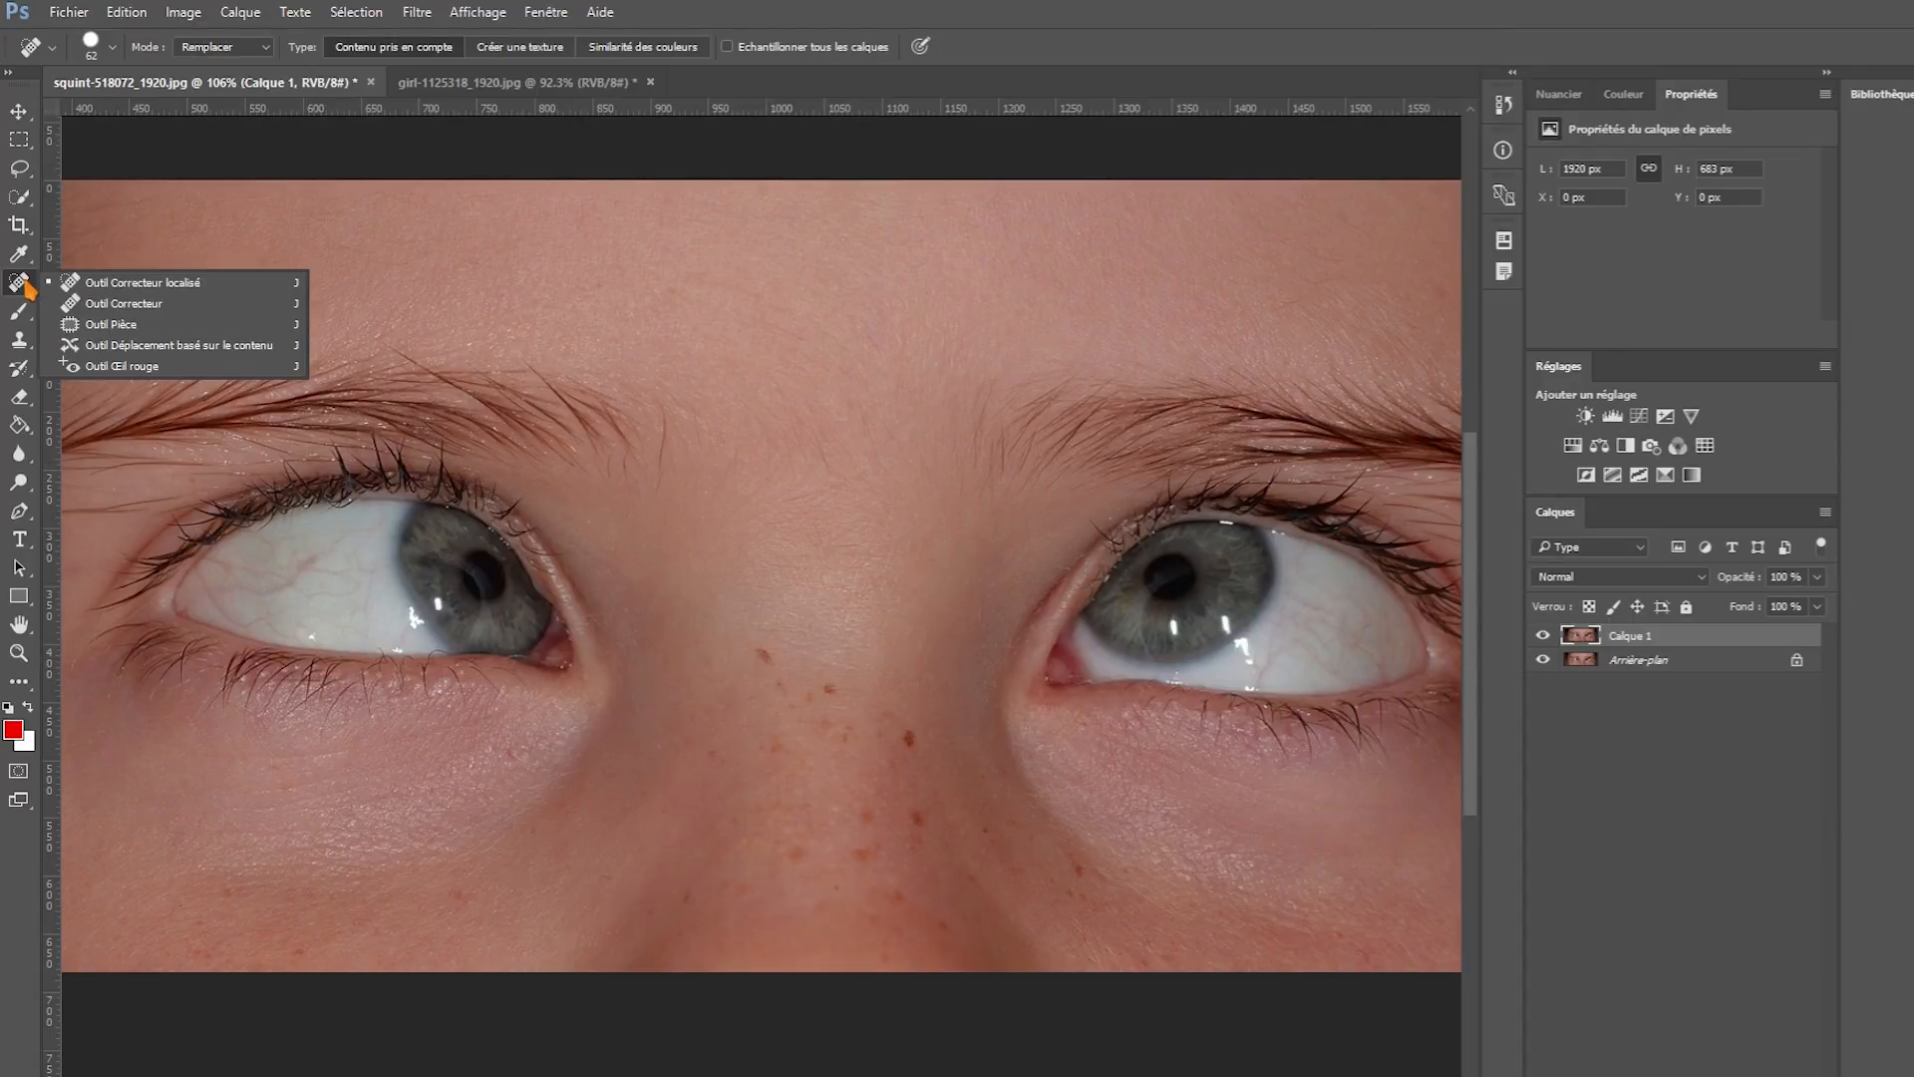
left_click(181, 290)
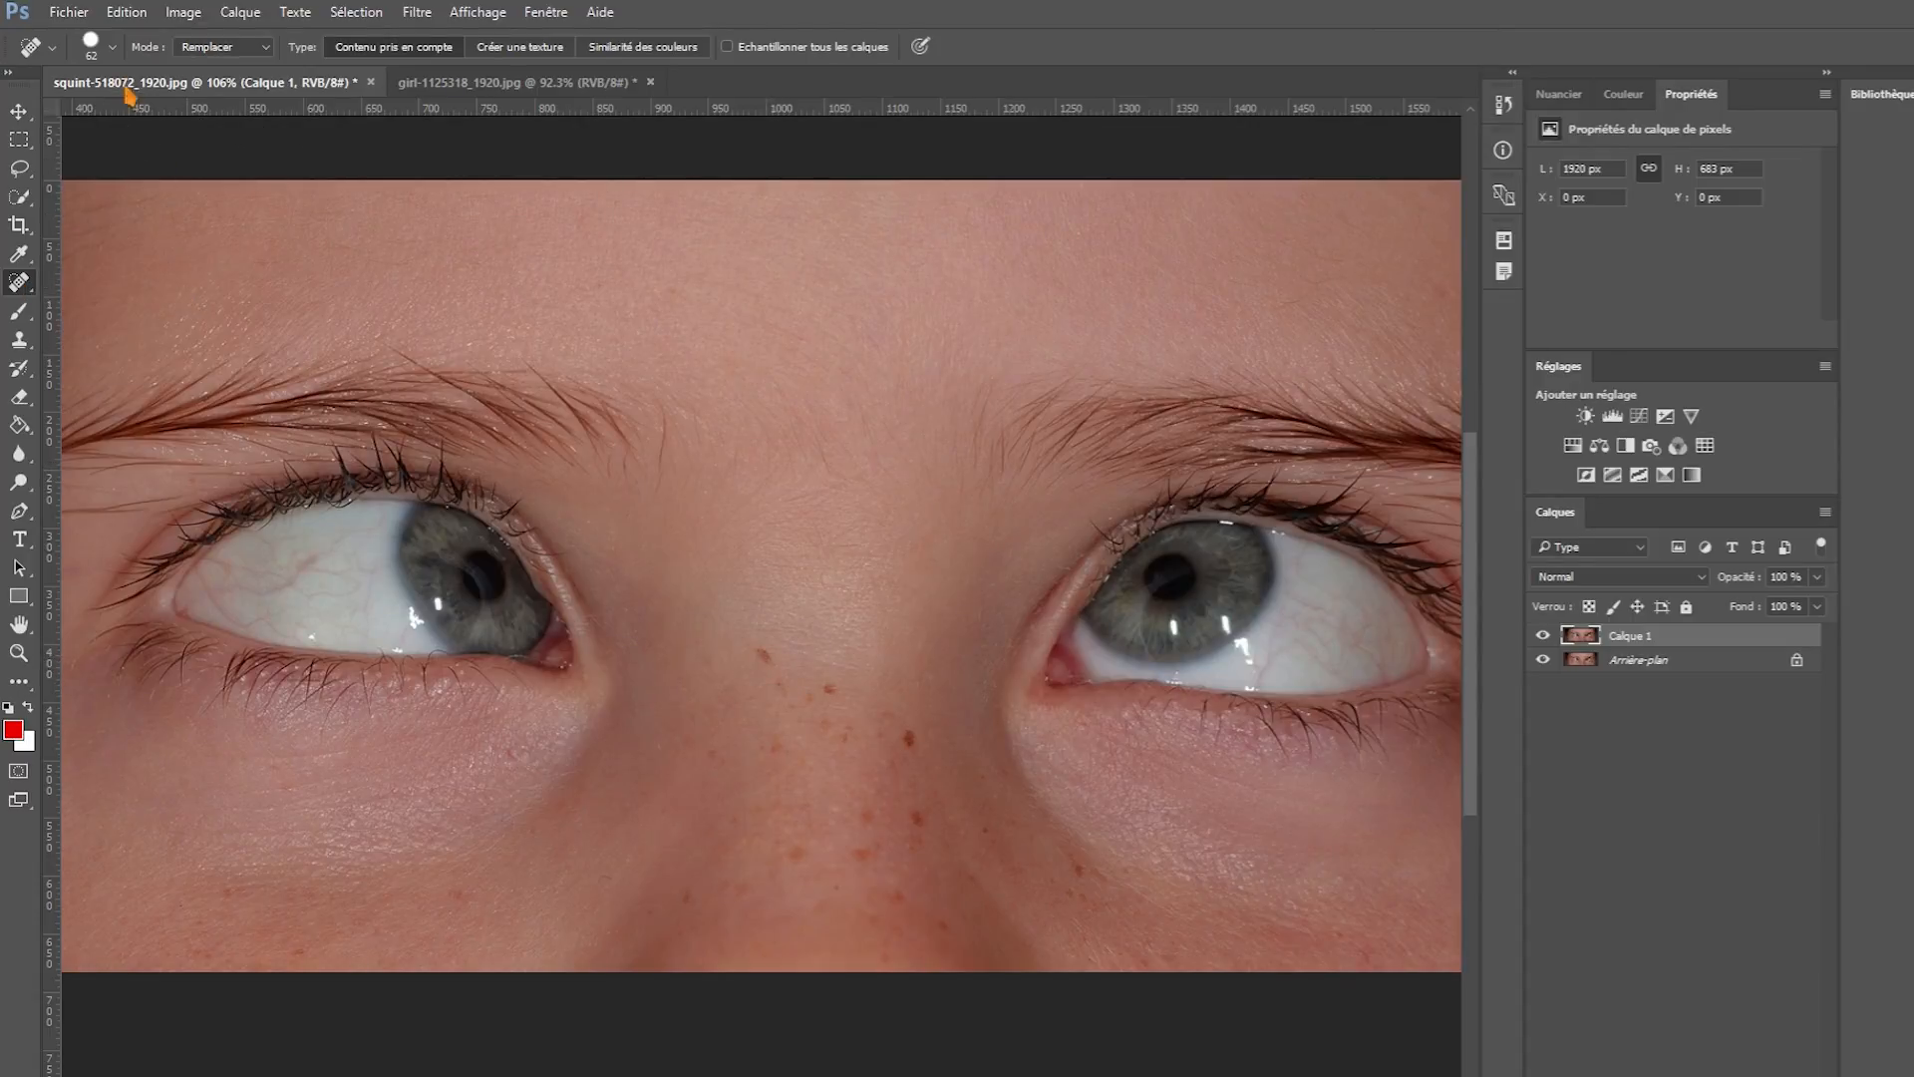
left_click(112, 47)
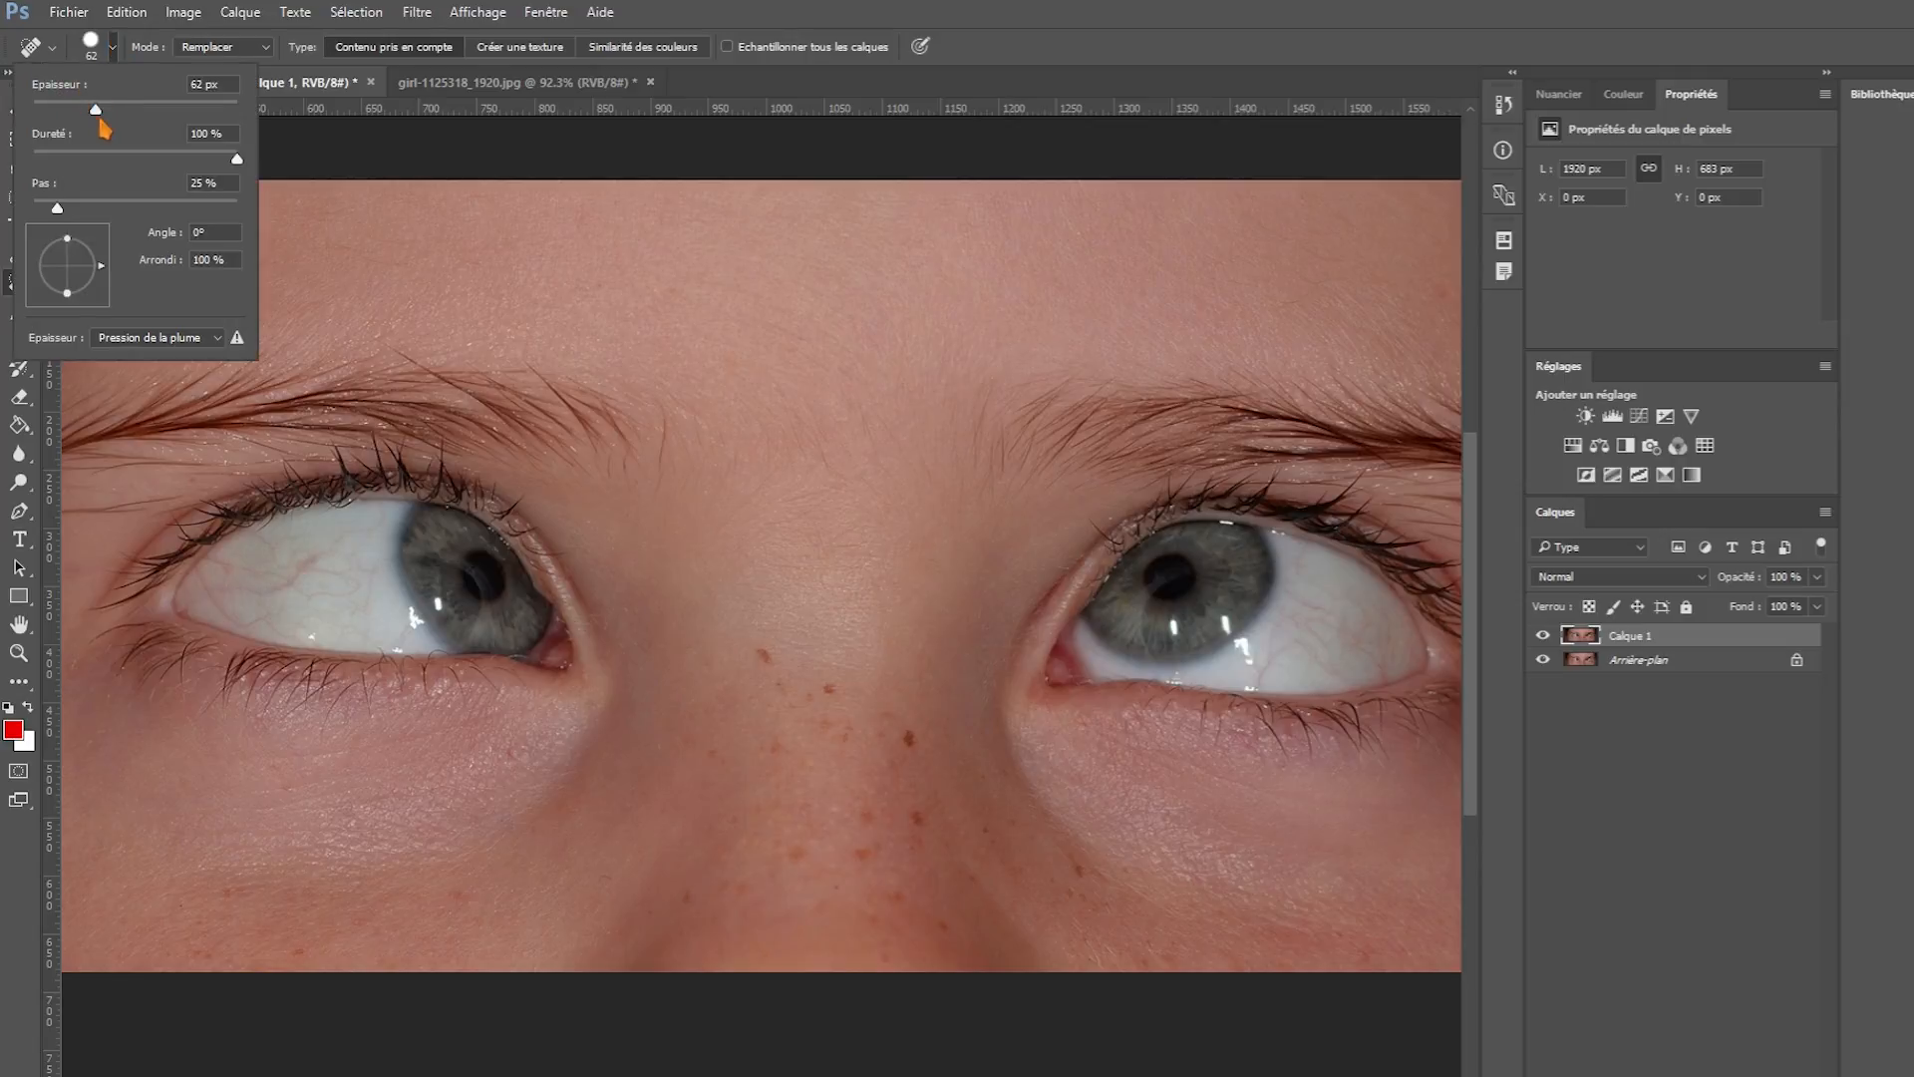
left_click_drag(104, 116, 87, 110)
left_click(768, 649)
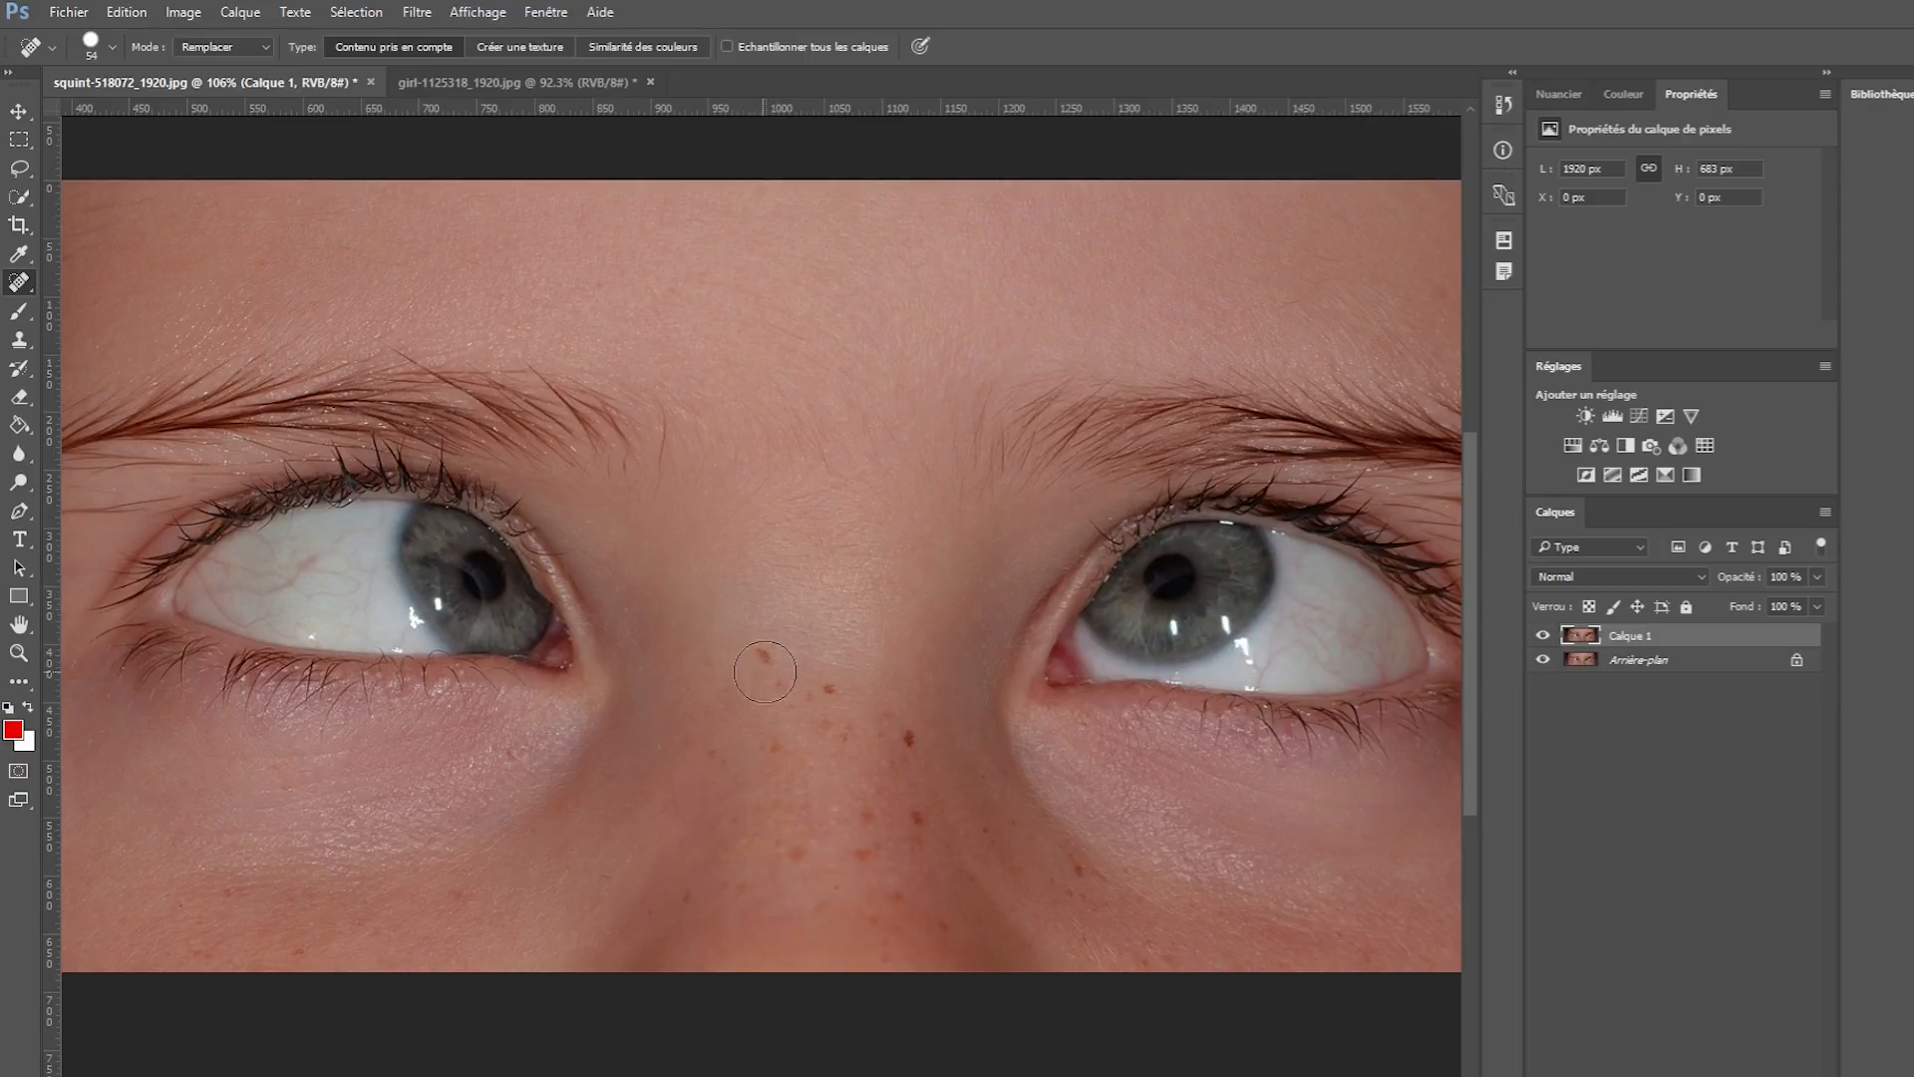
Remove the dark freckles on the bridge of the nose with the content-aware Spot Healing Brush.
left_click(766, 660)
left_click(902, 735)
left_click(834, 686)
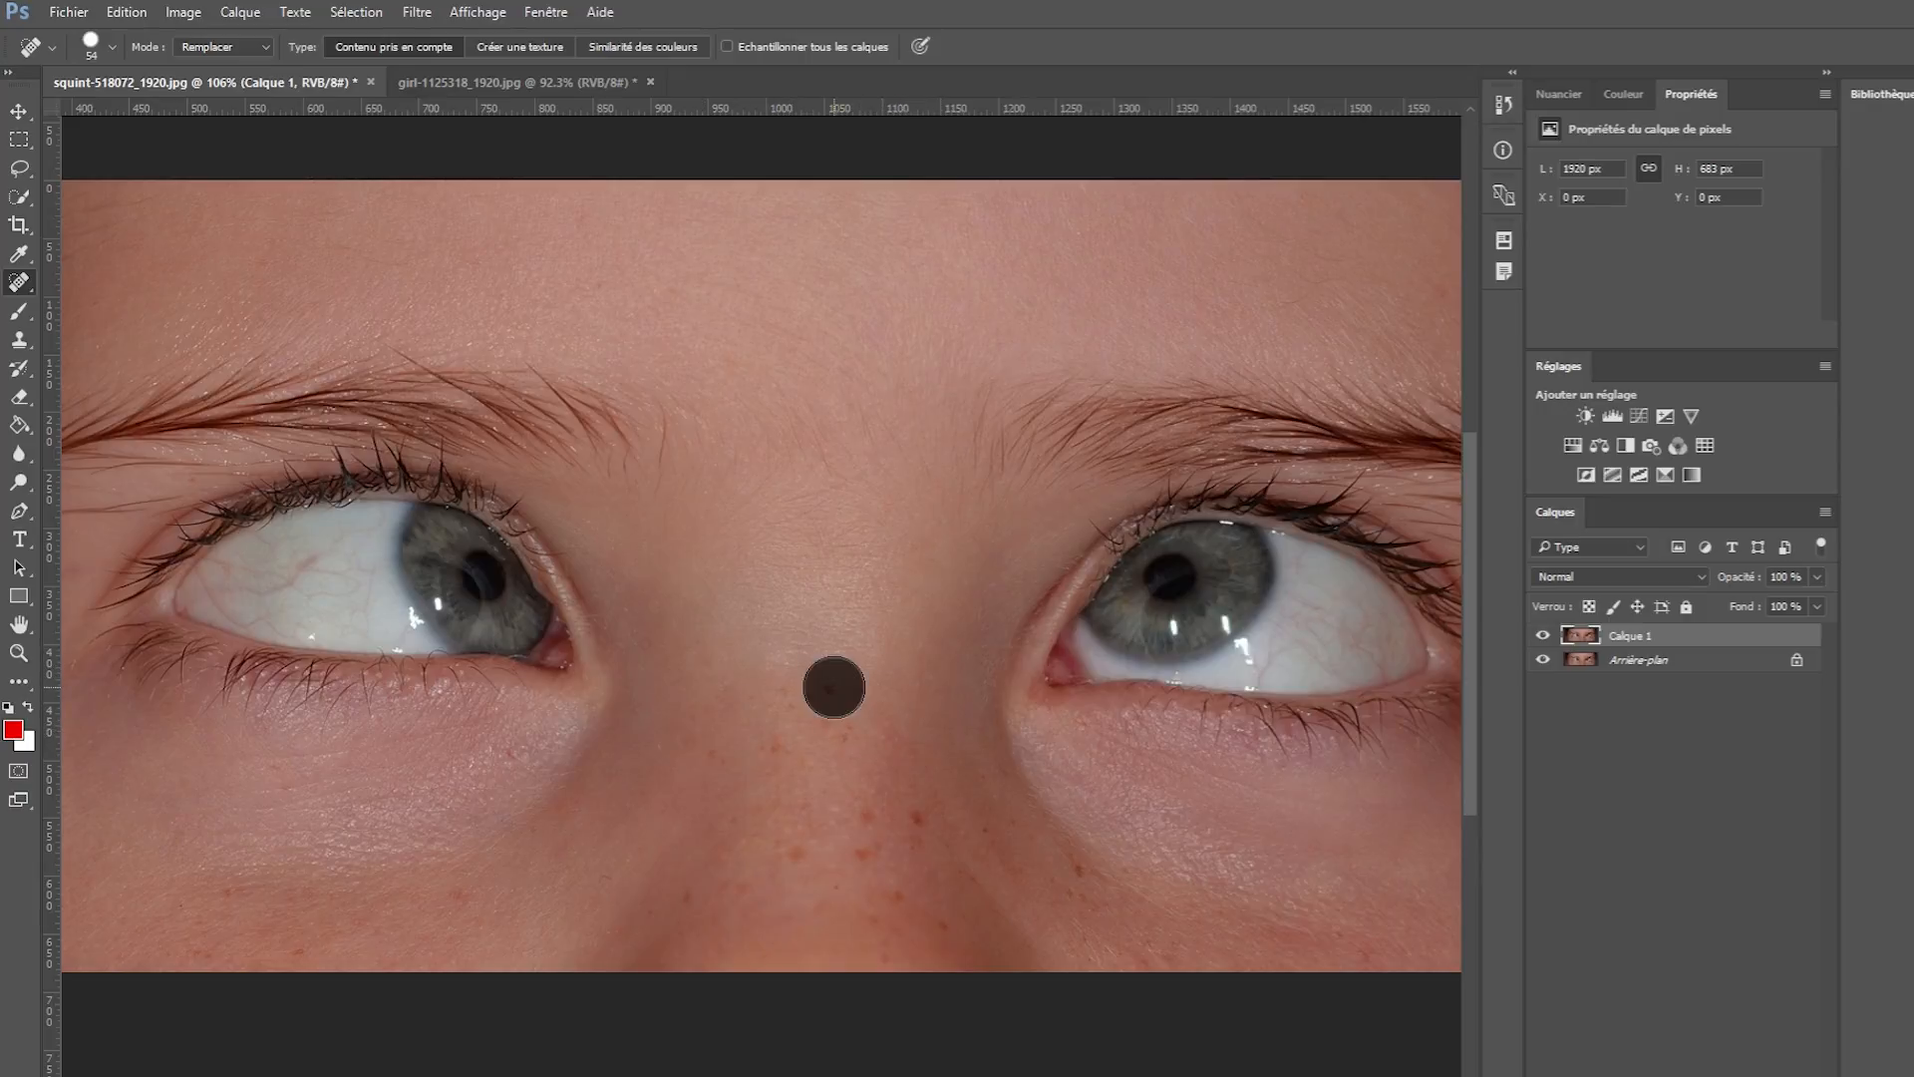
left_click(903, 818)
left_click(790, 867)
left_click(853, 858)
left_click(863, 816)
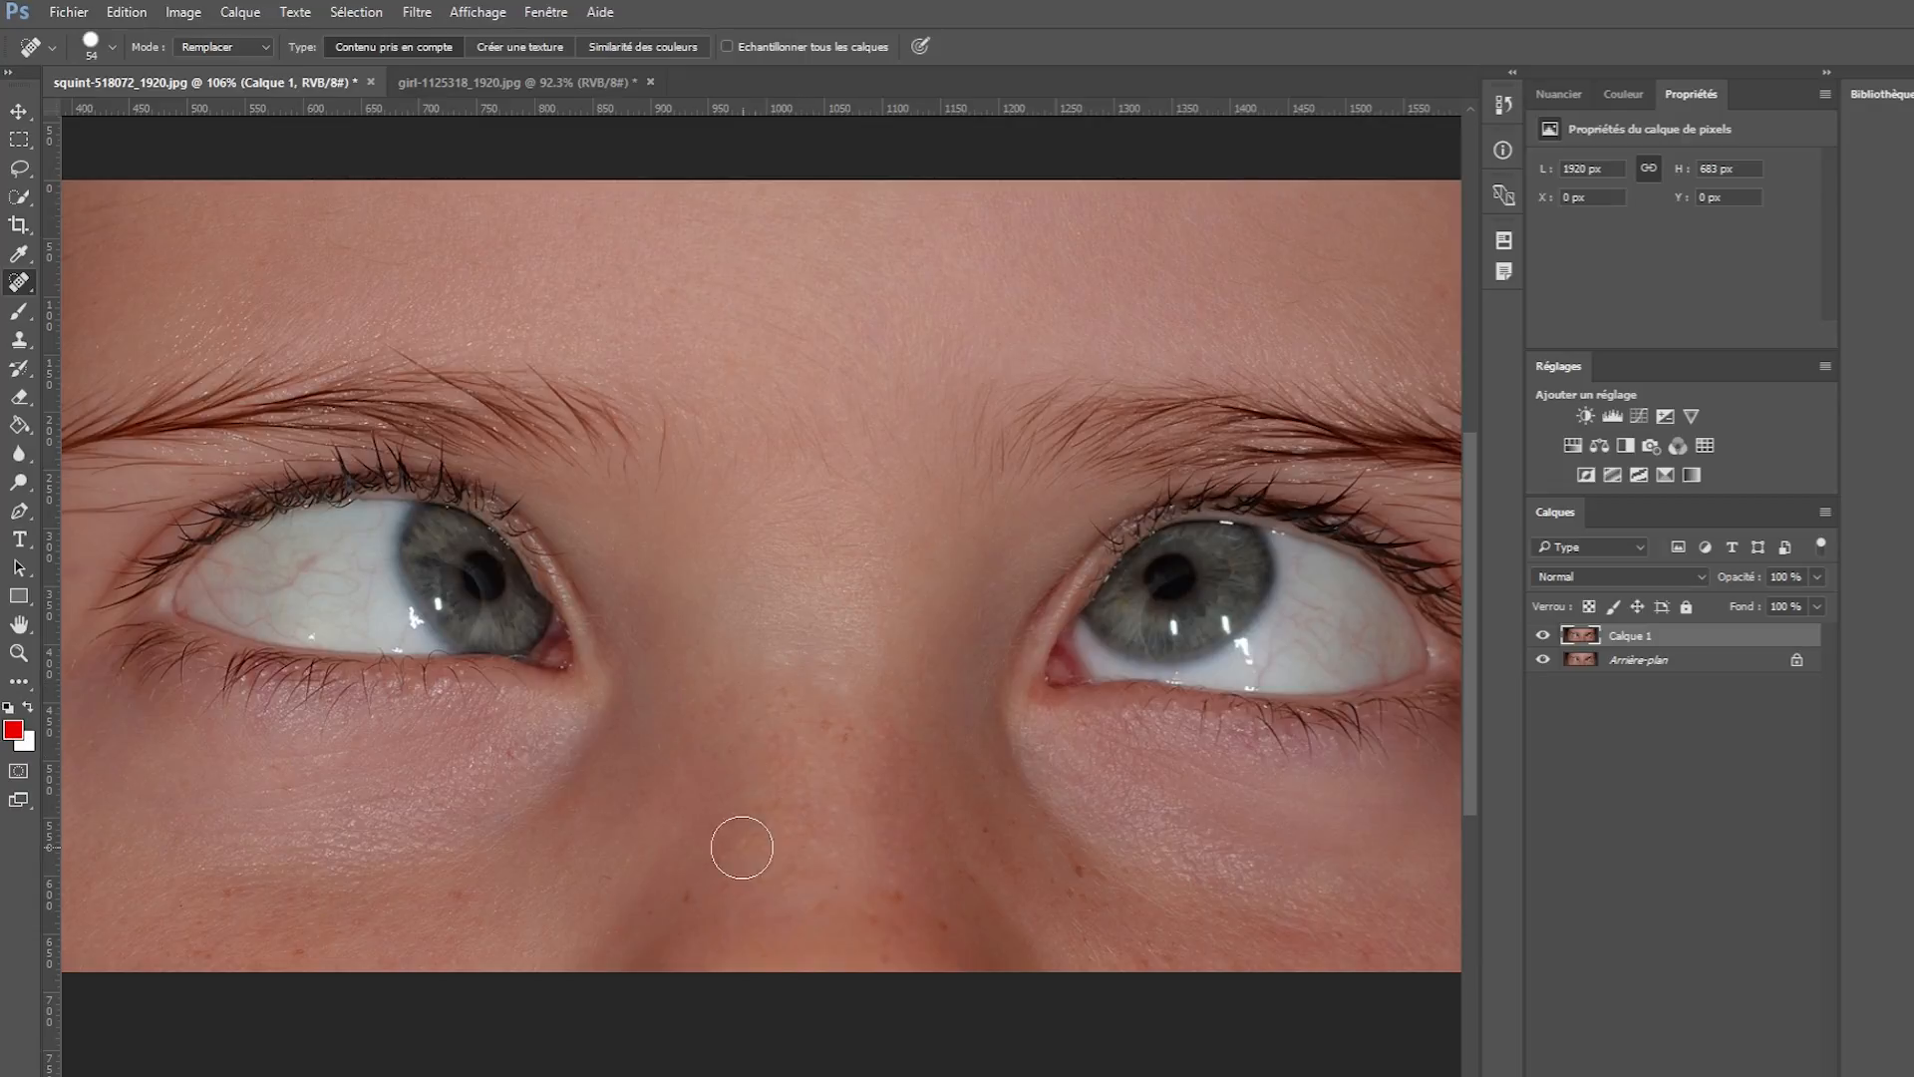
Heal the remaining freckles across the lower nose, beside it and on the upper bridge.
left_click_drag(690, 885, 961, 899)
left_click_drag(1091, 897, 1035, 843)
left_click(113, 47)
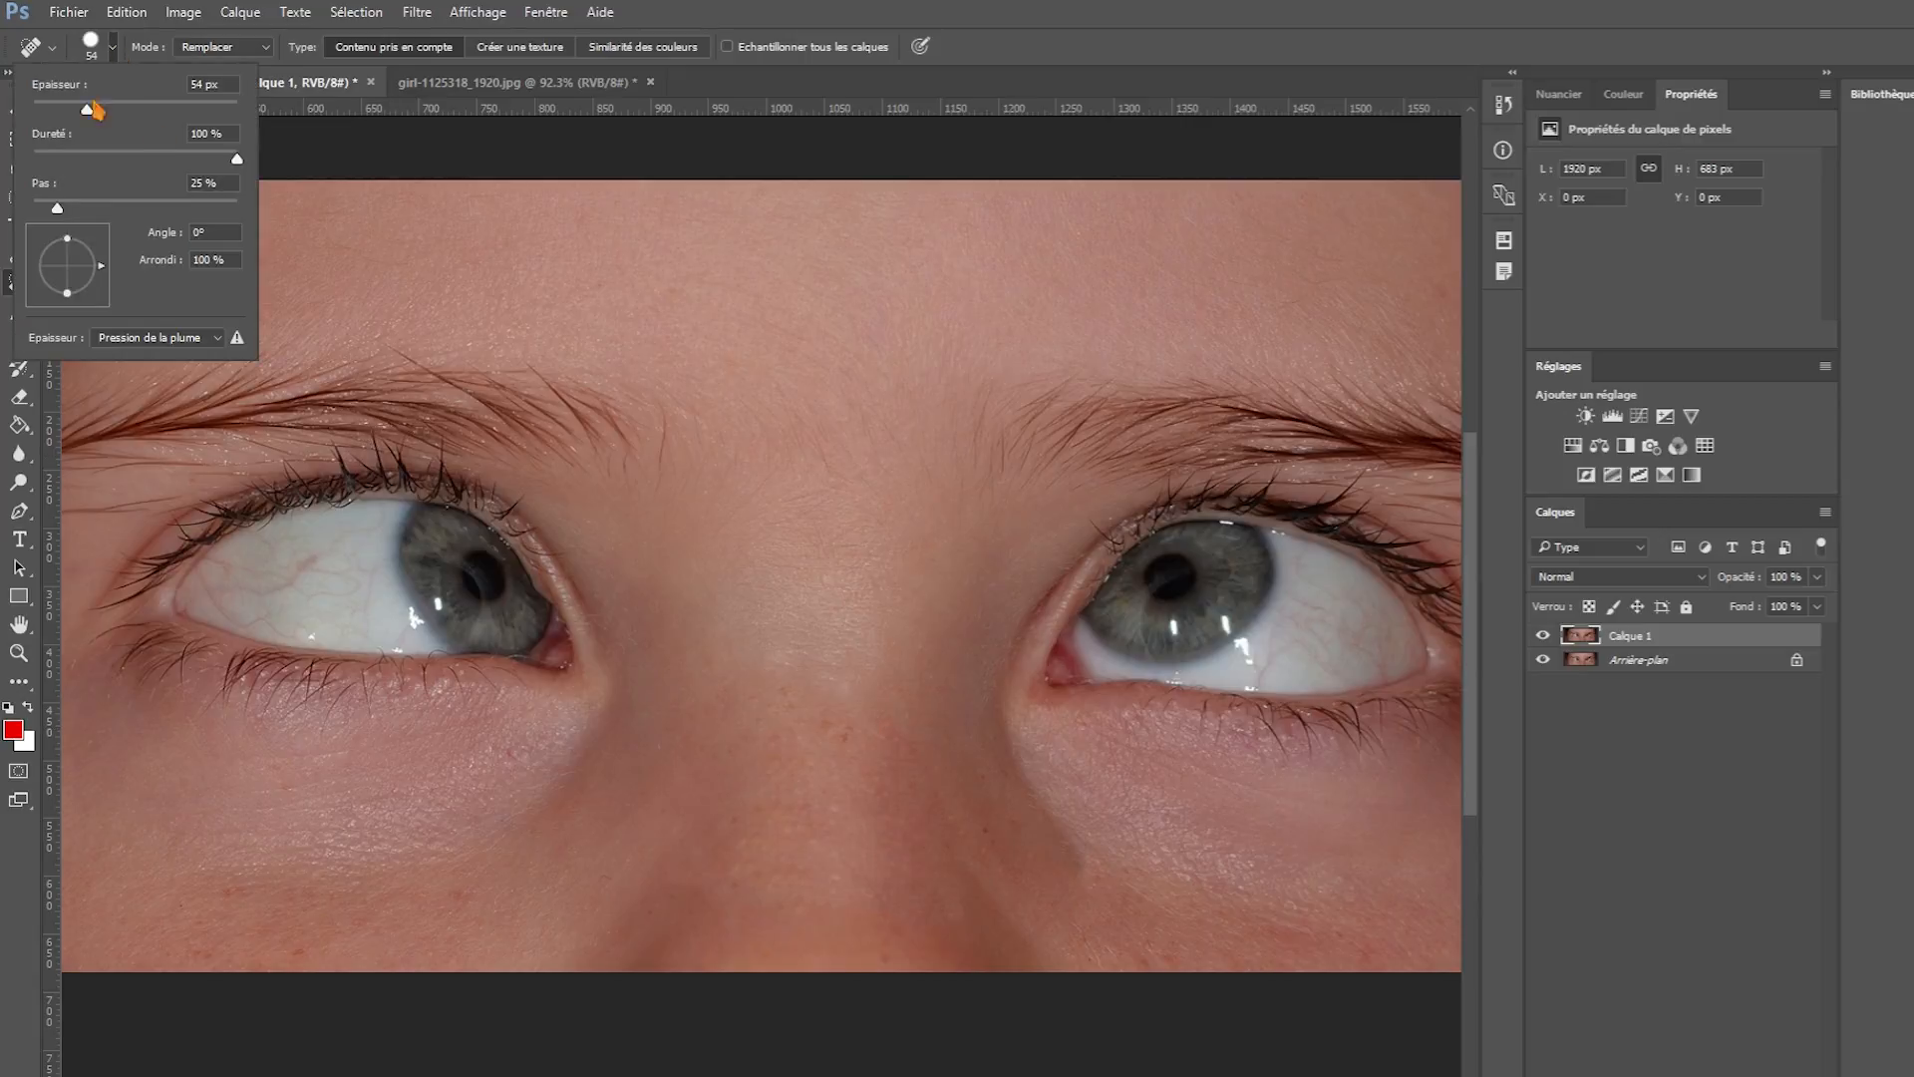
left_click(1094, 12)
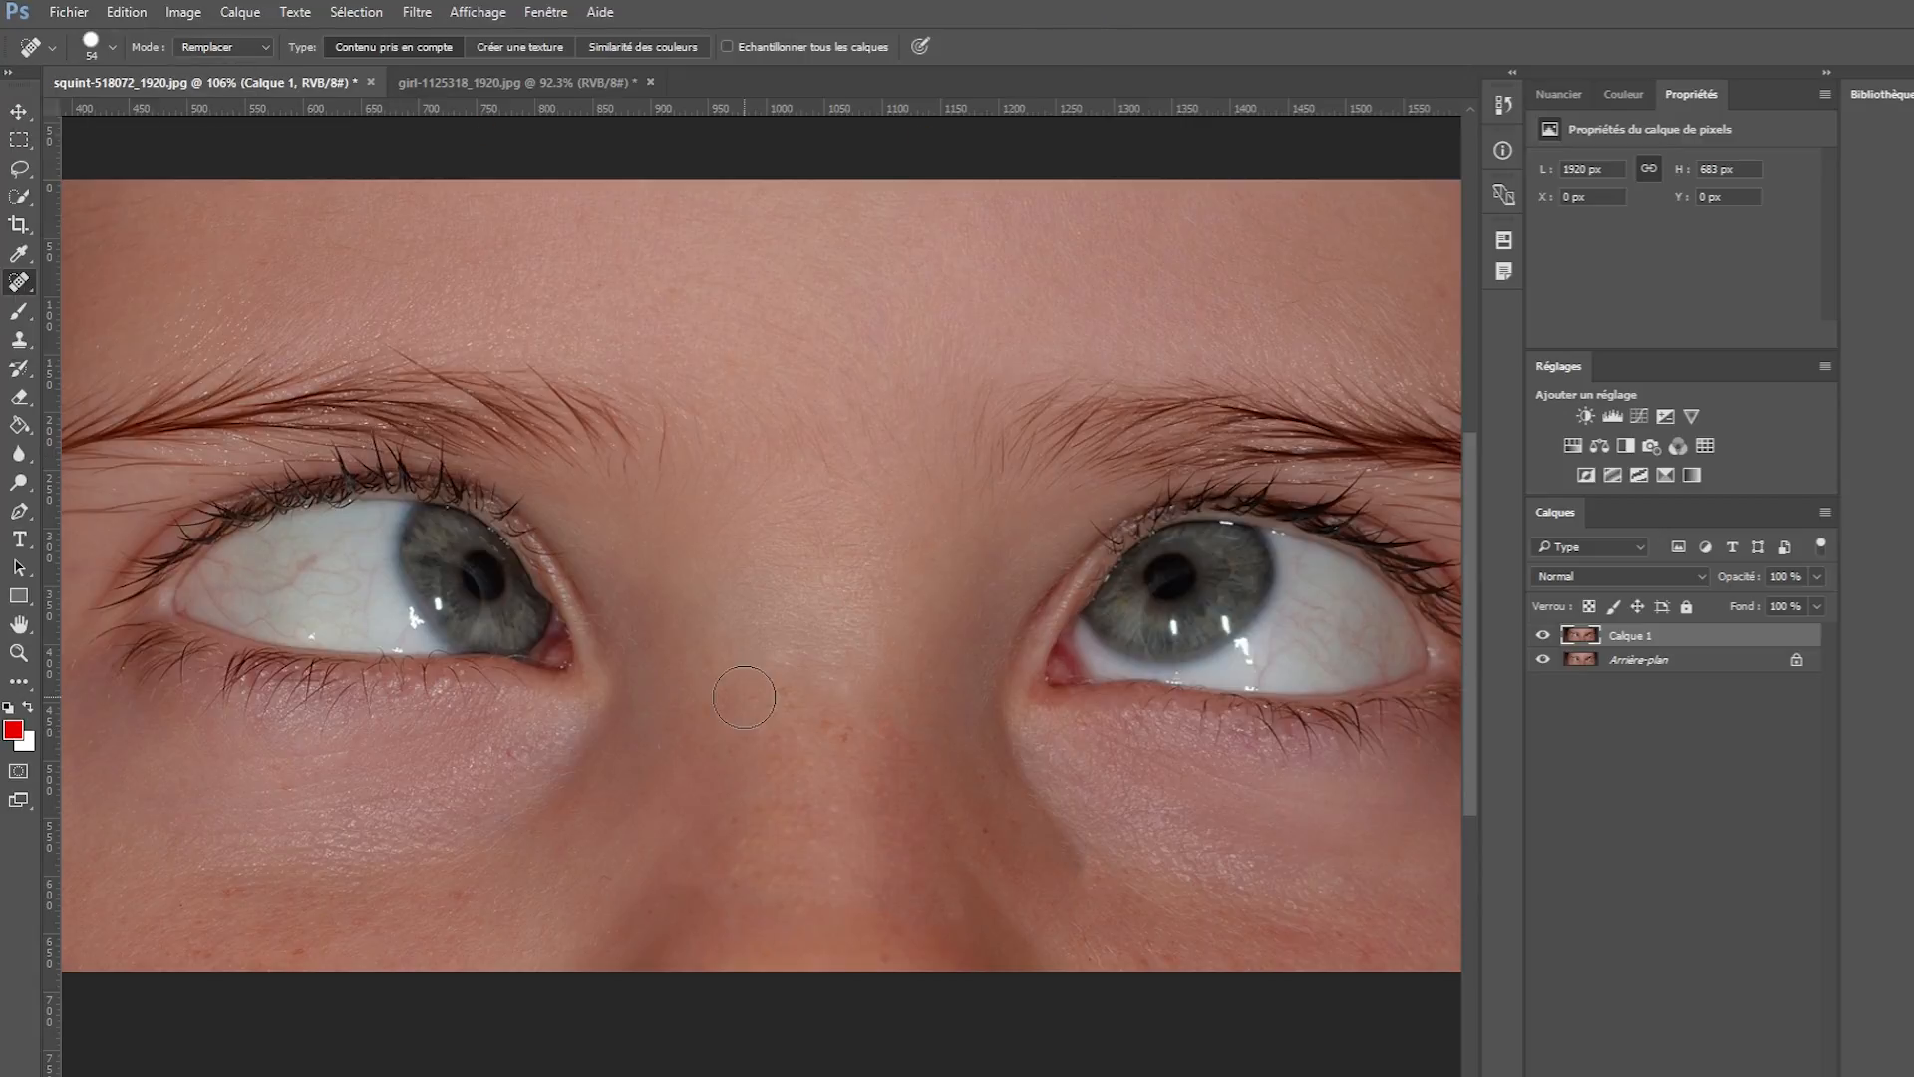
left_click(835, 728)
left_click(27, 287)
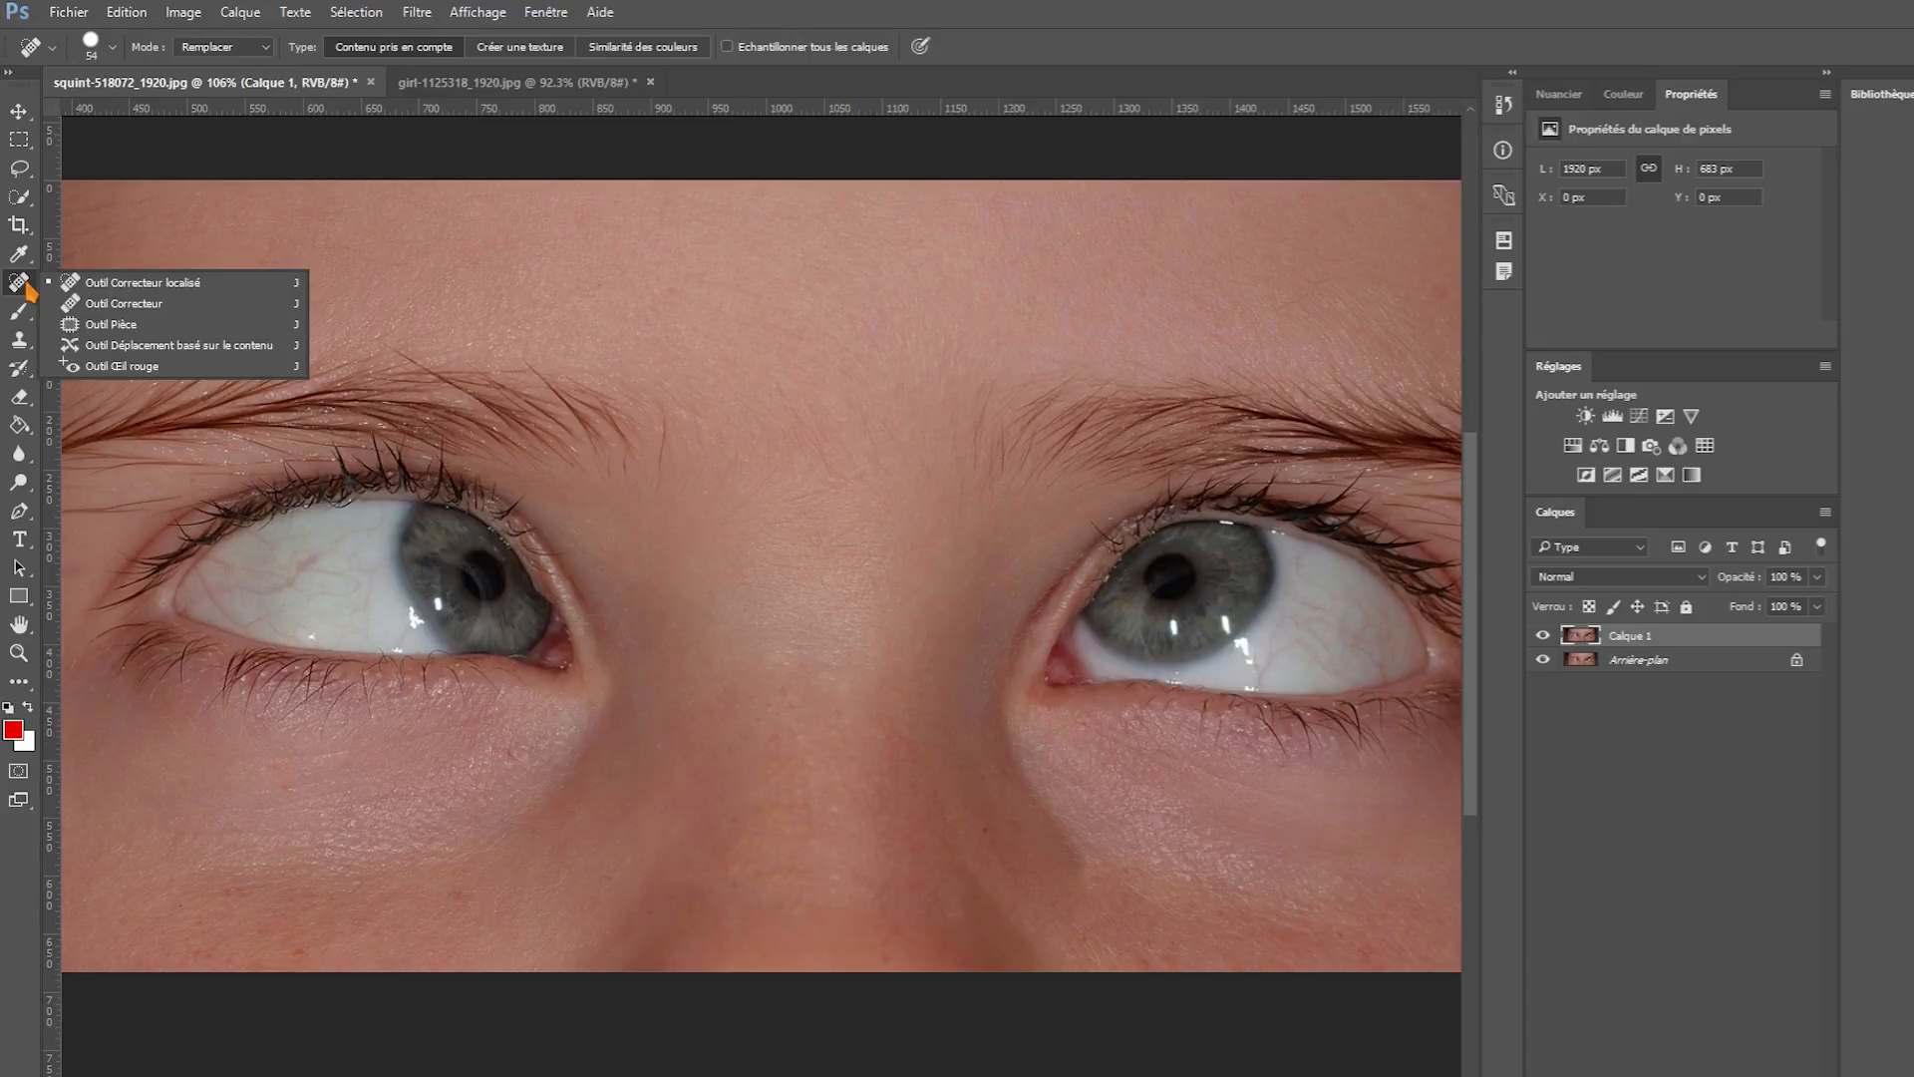
left_click(140, 284)
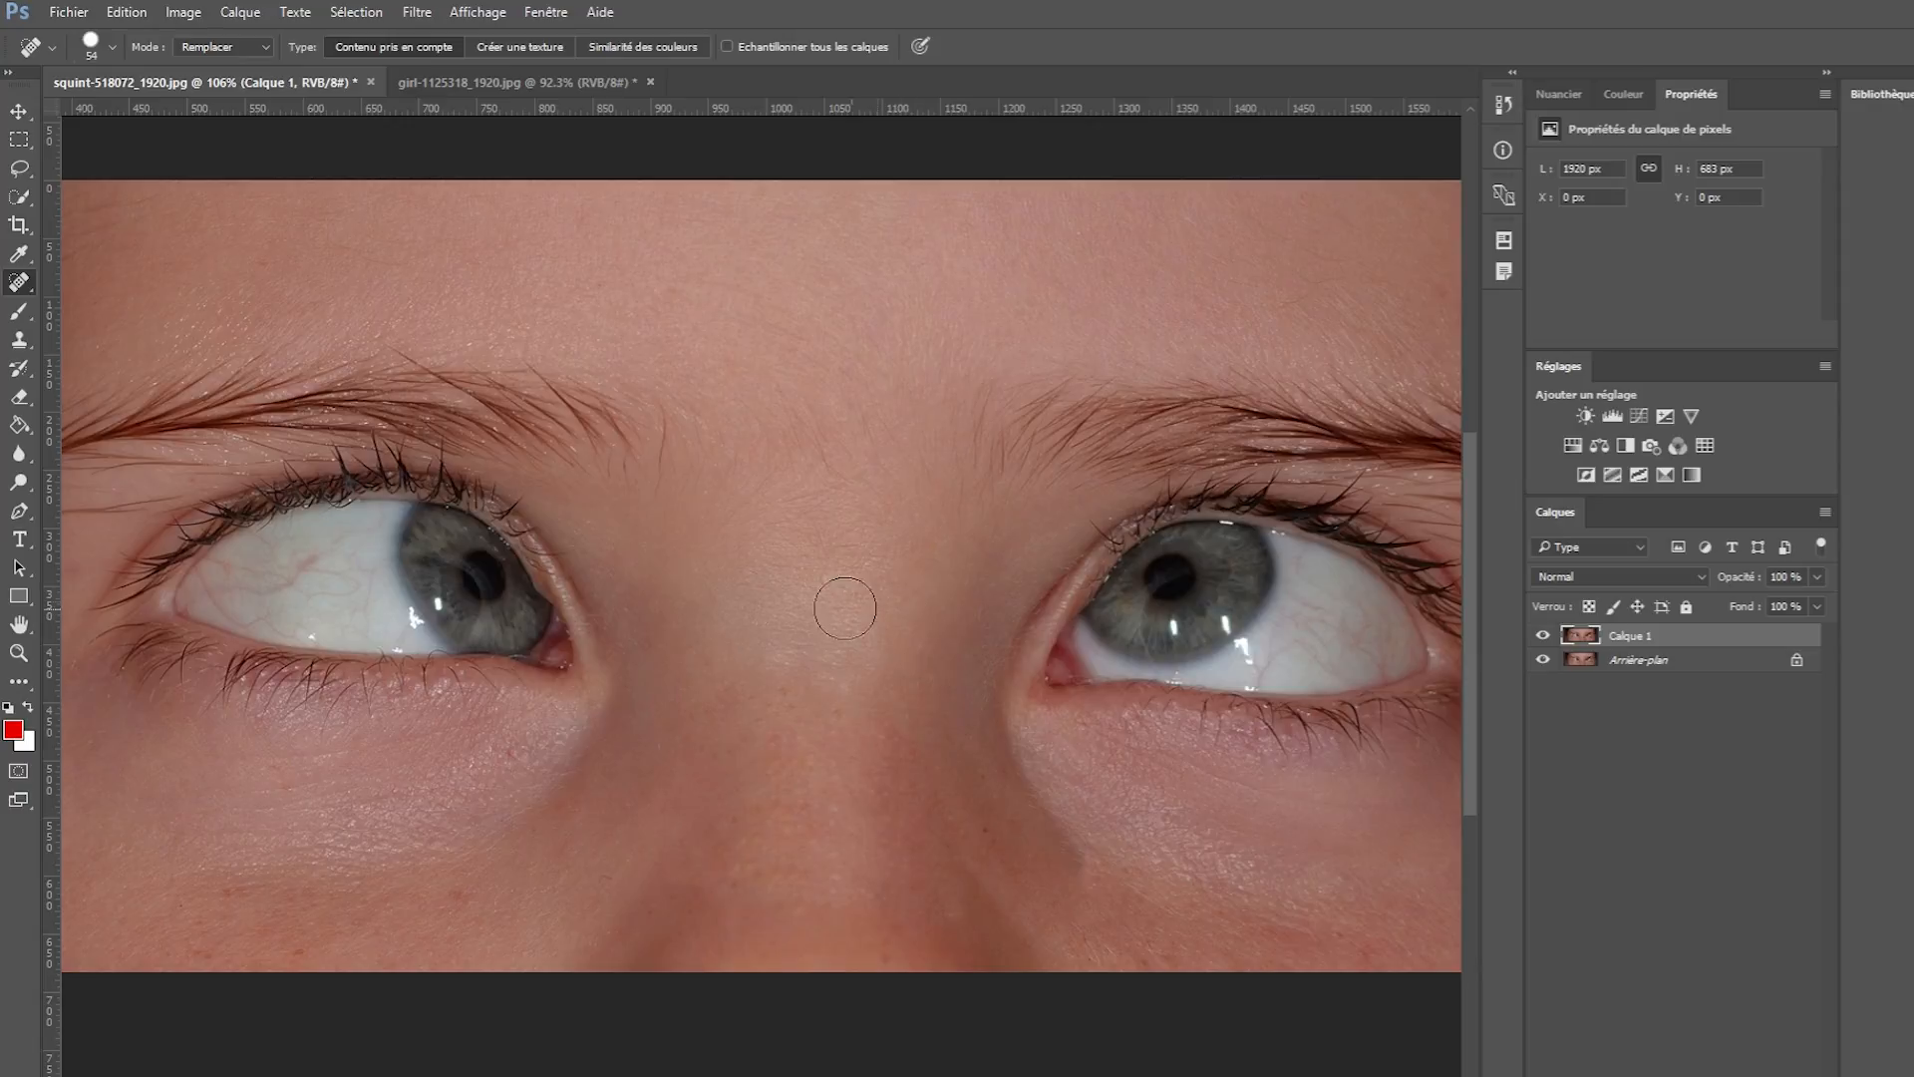
scroll(835, 564, "down", 2)
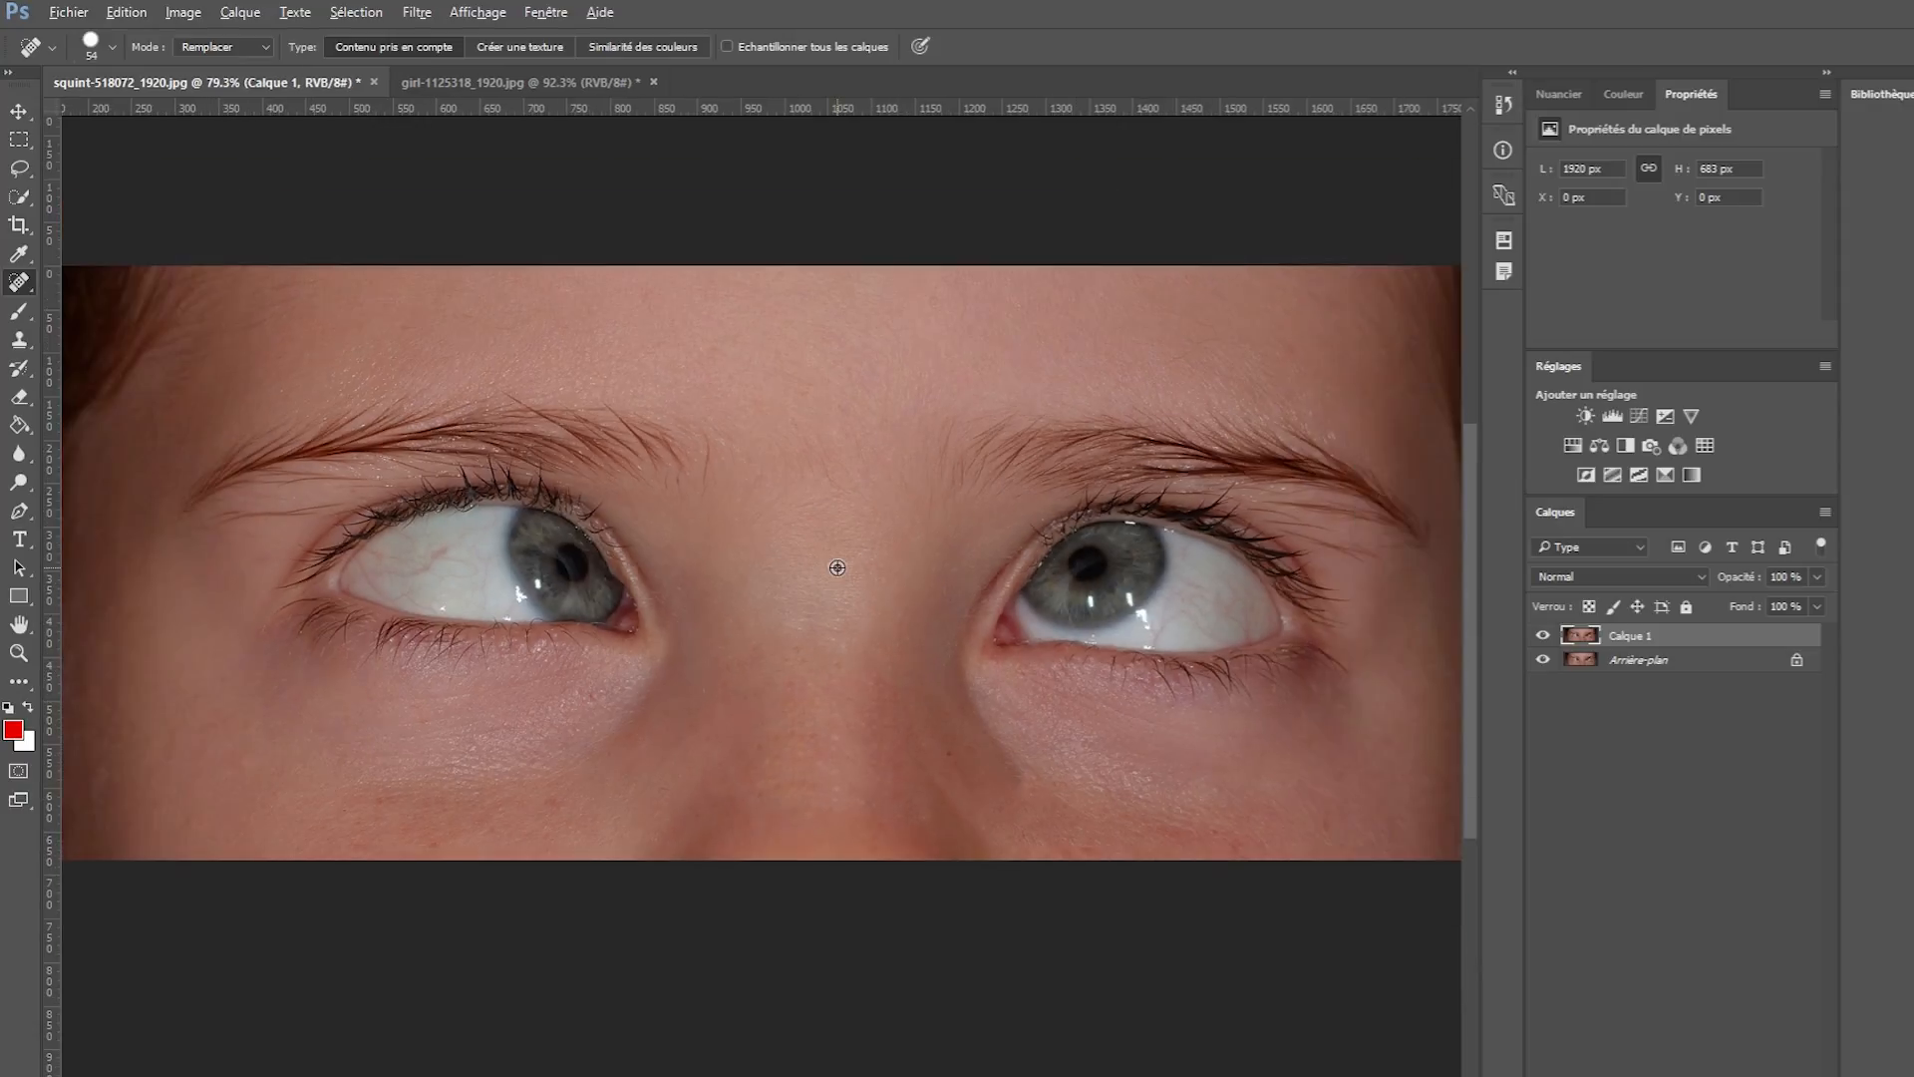
scroll(536, 806, "up", 2)
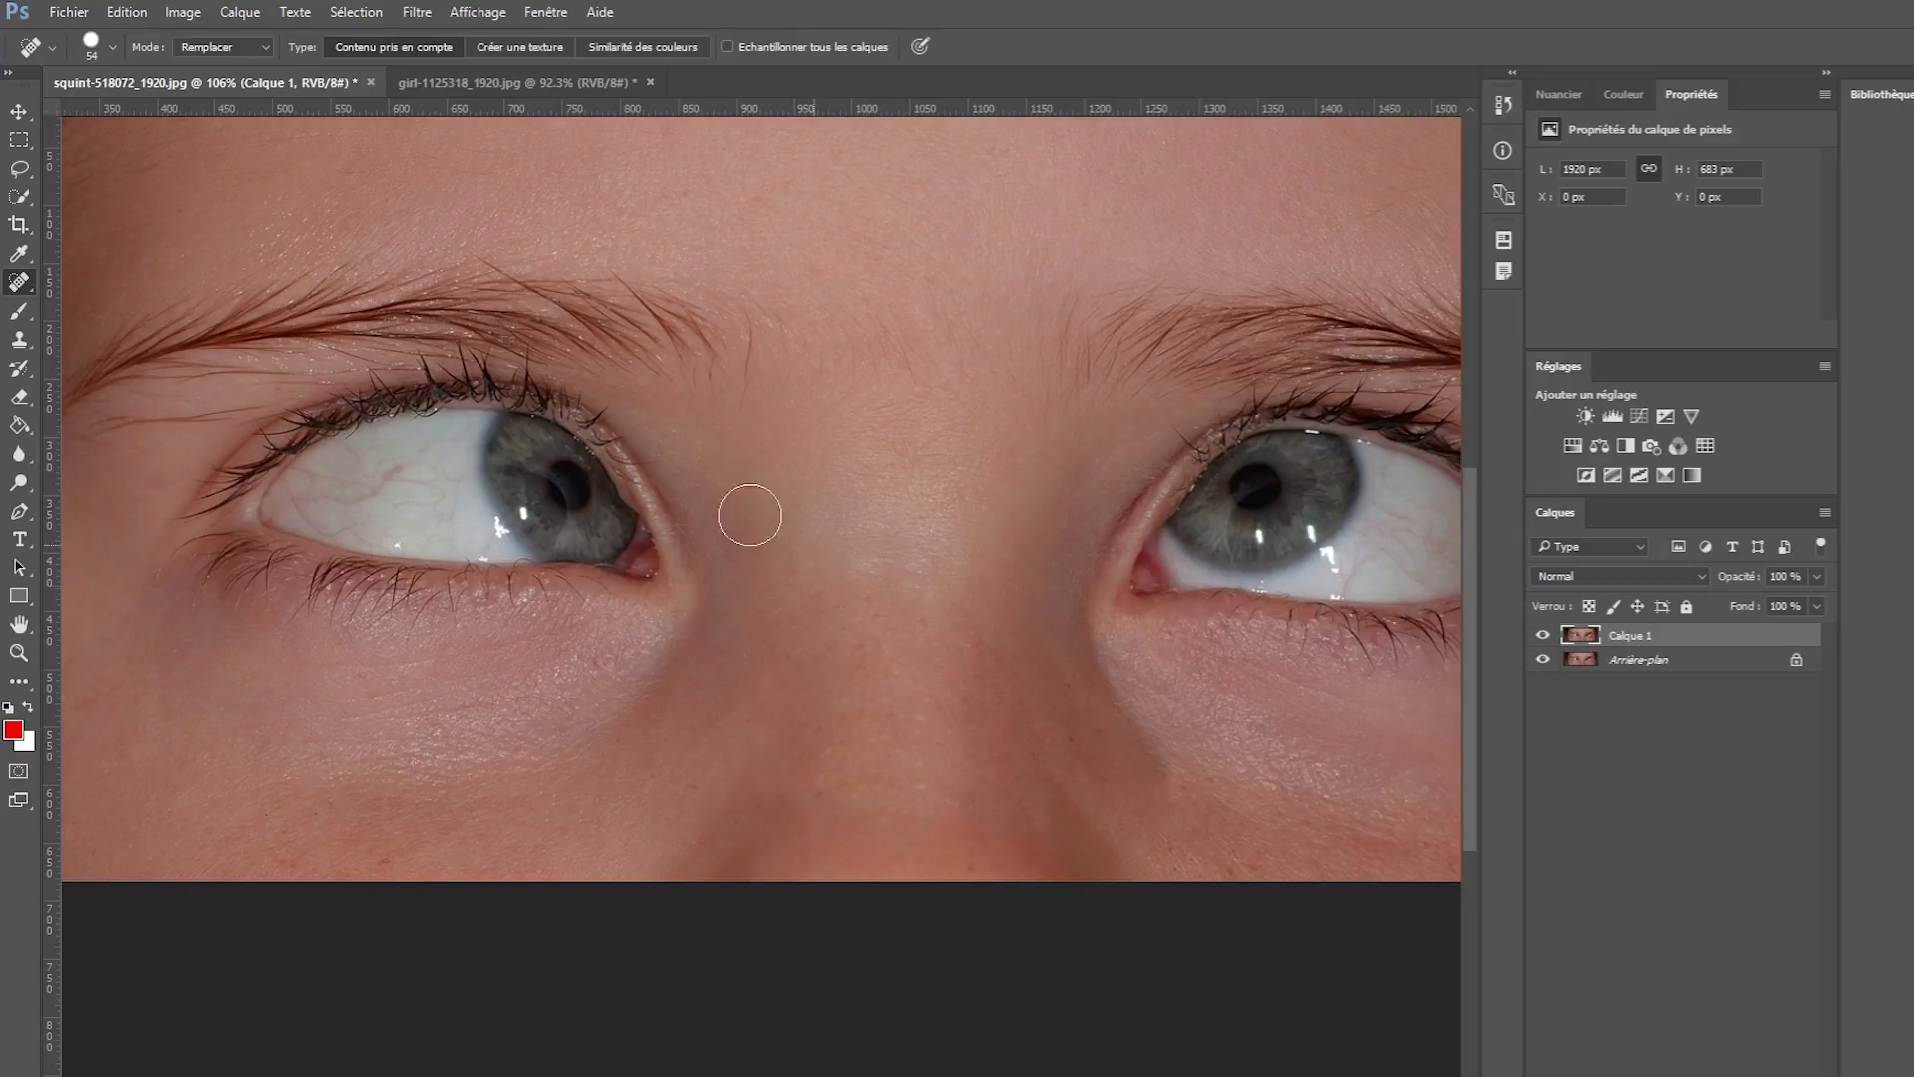
right_click(17, 287)
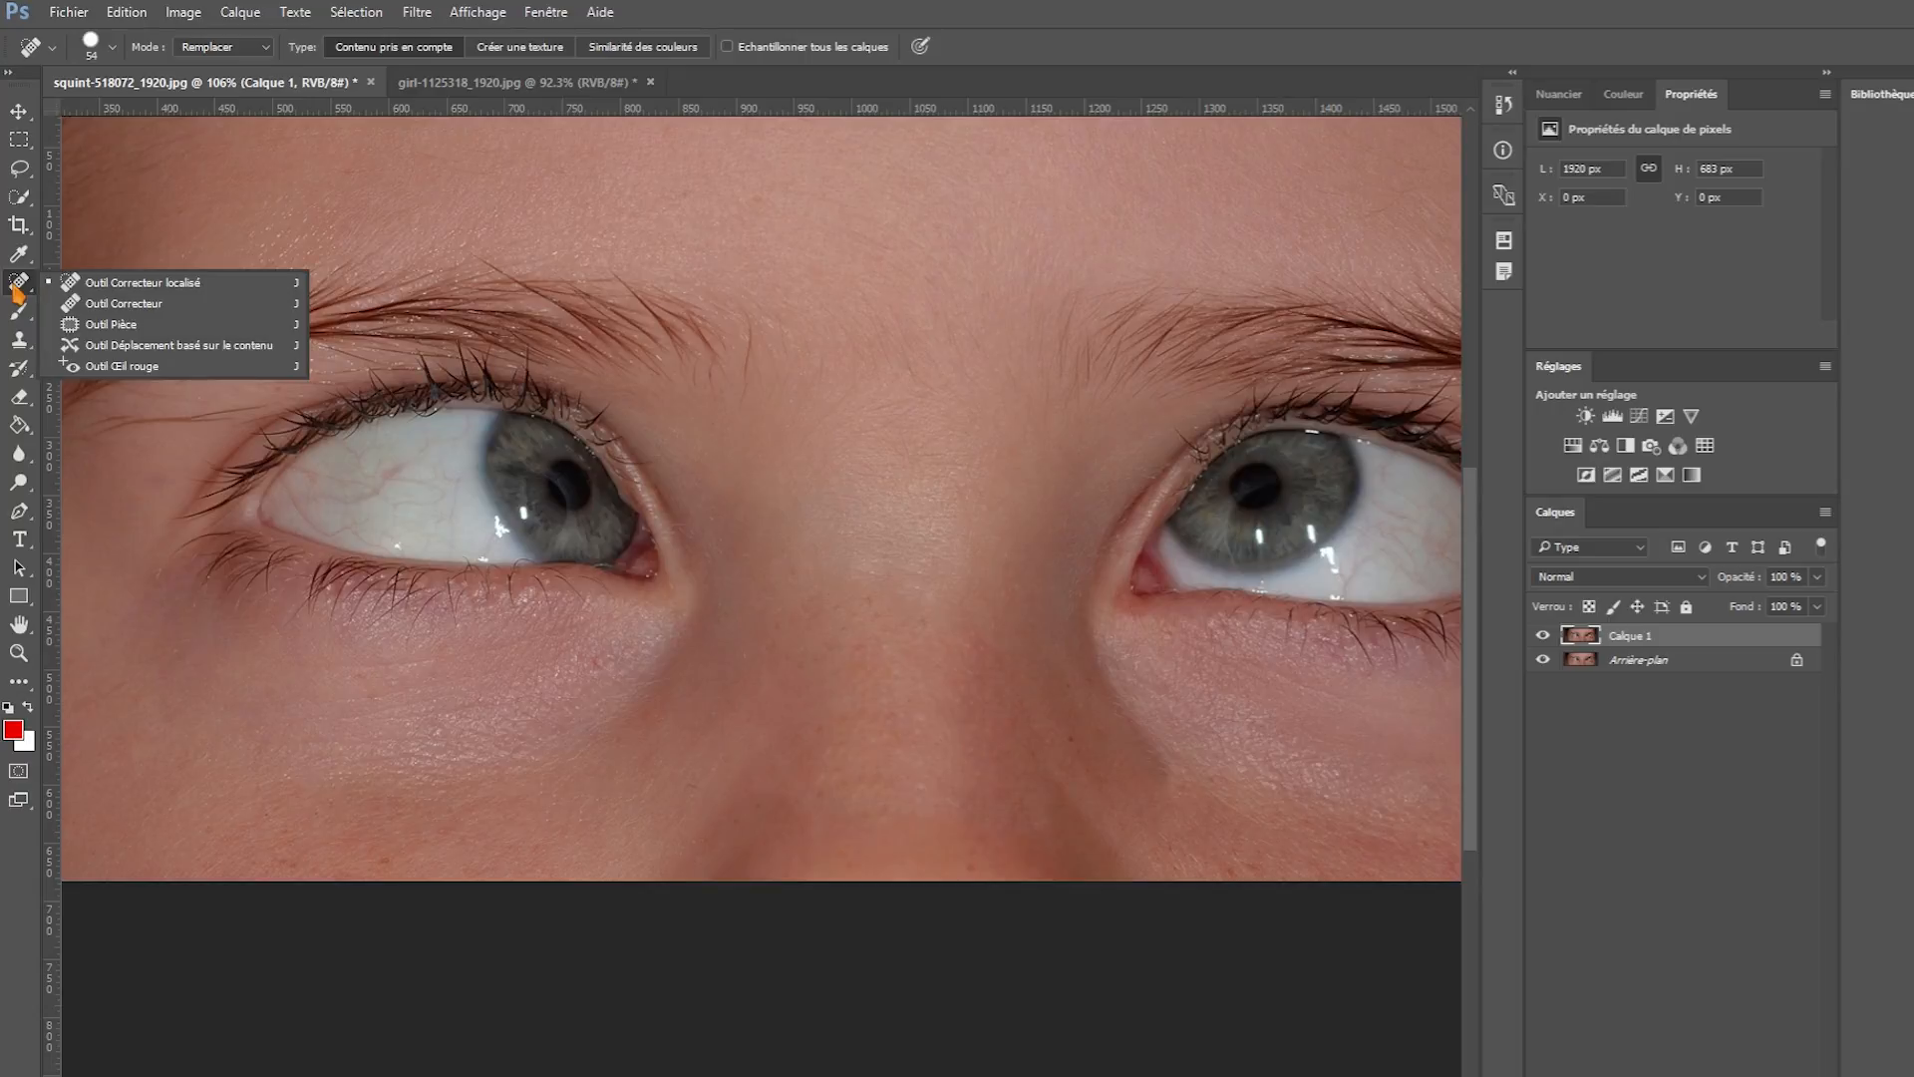
left_click(140, 282)
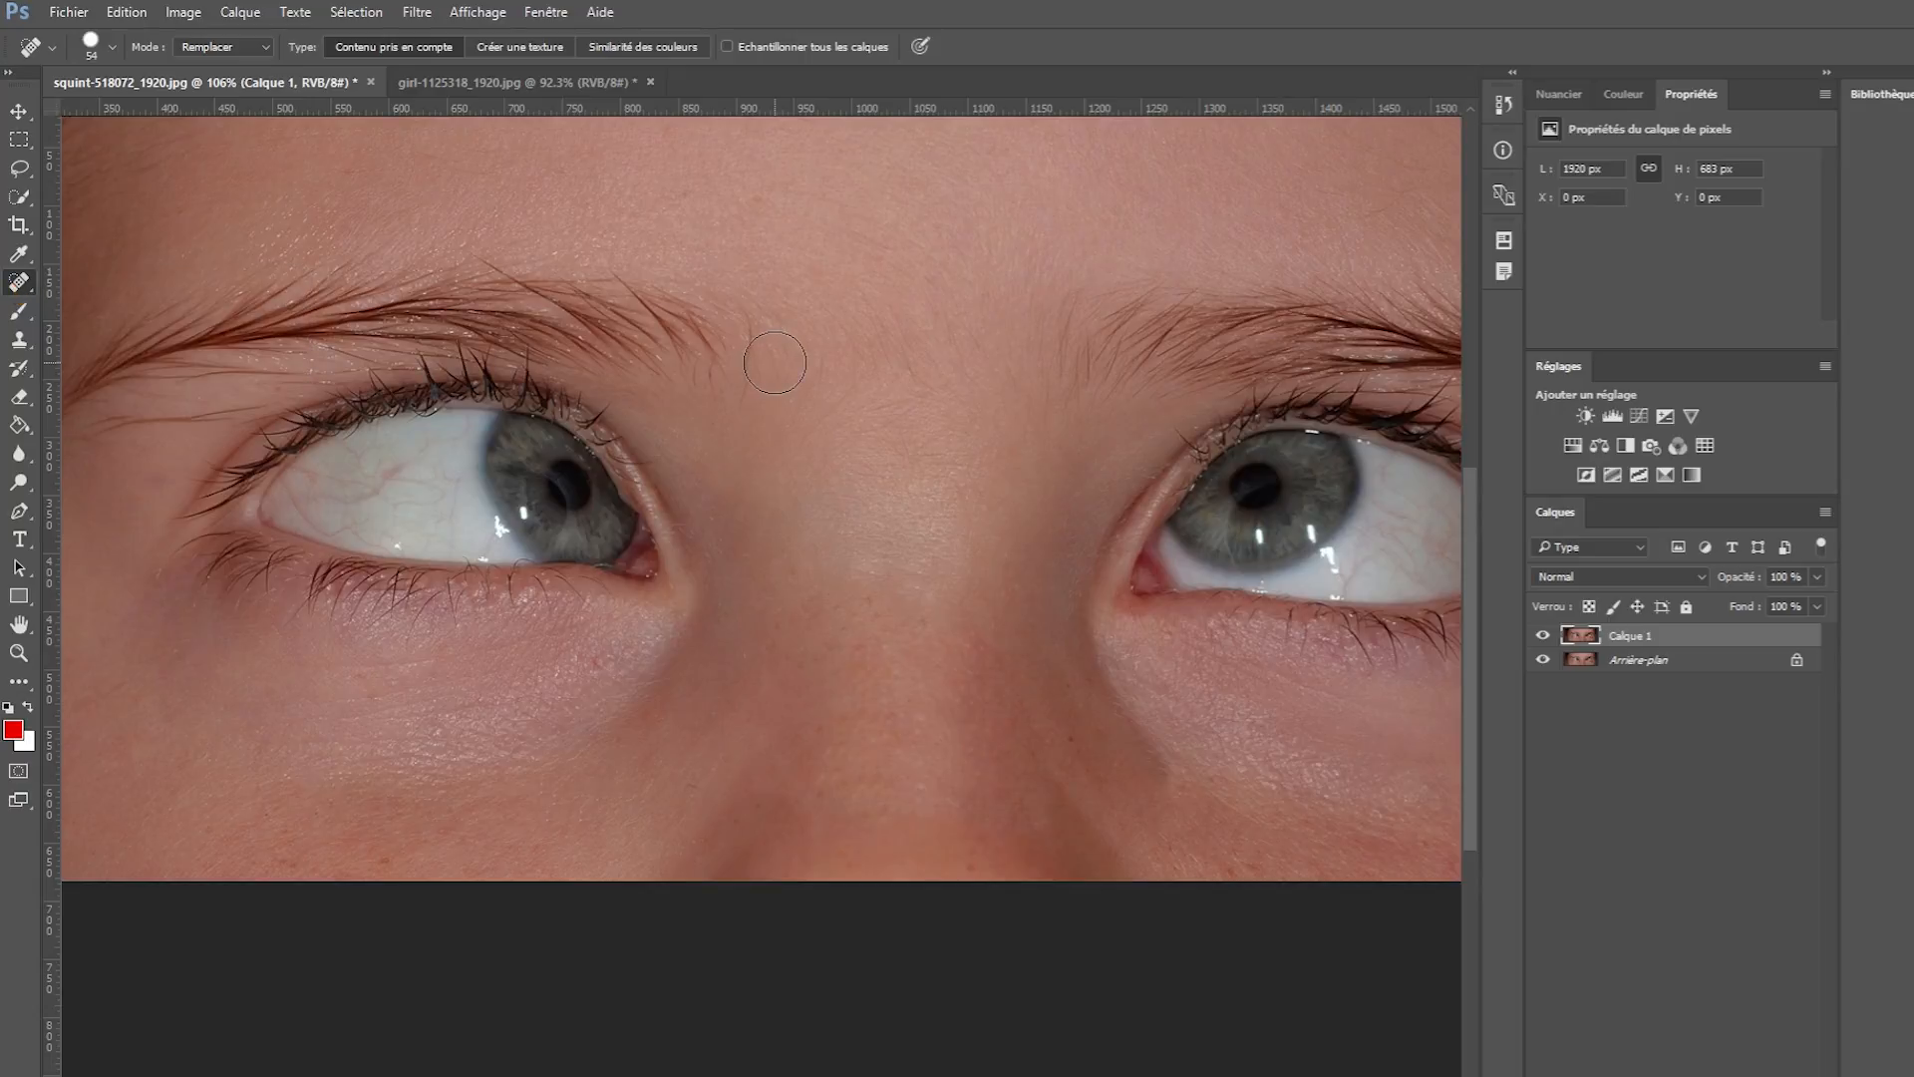
Paint a copy of the sampled eye onto the forehead between the eyebrows with the Healing Brush.
right_click(25, 282)
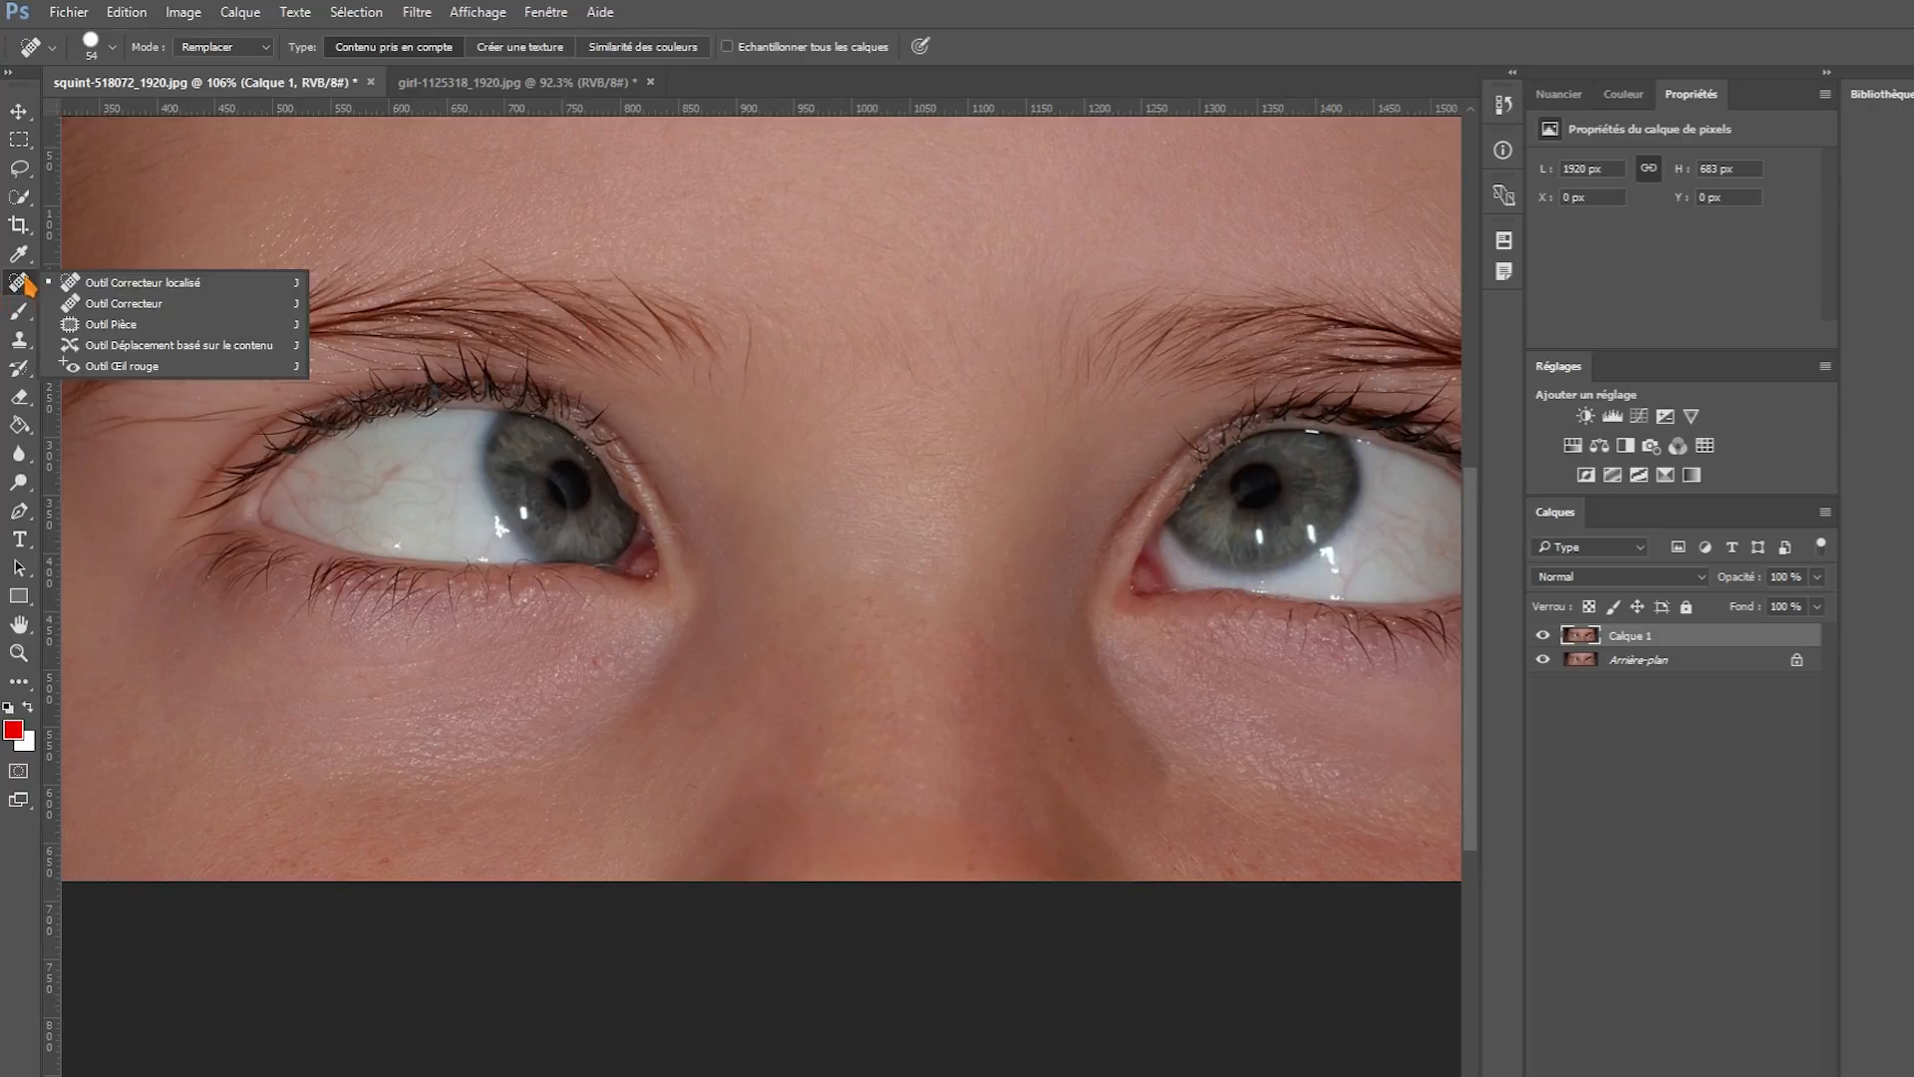
left_click(125, 307)
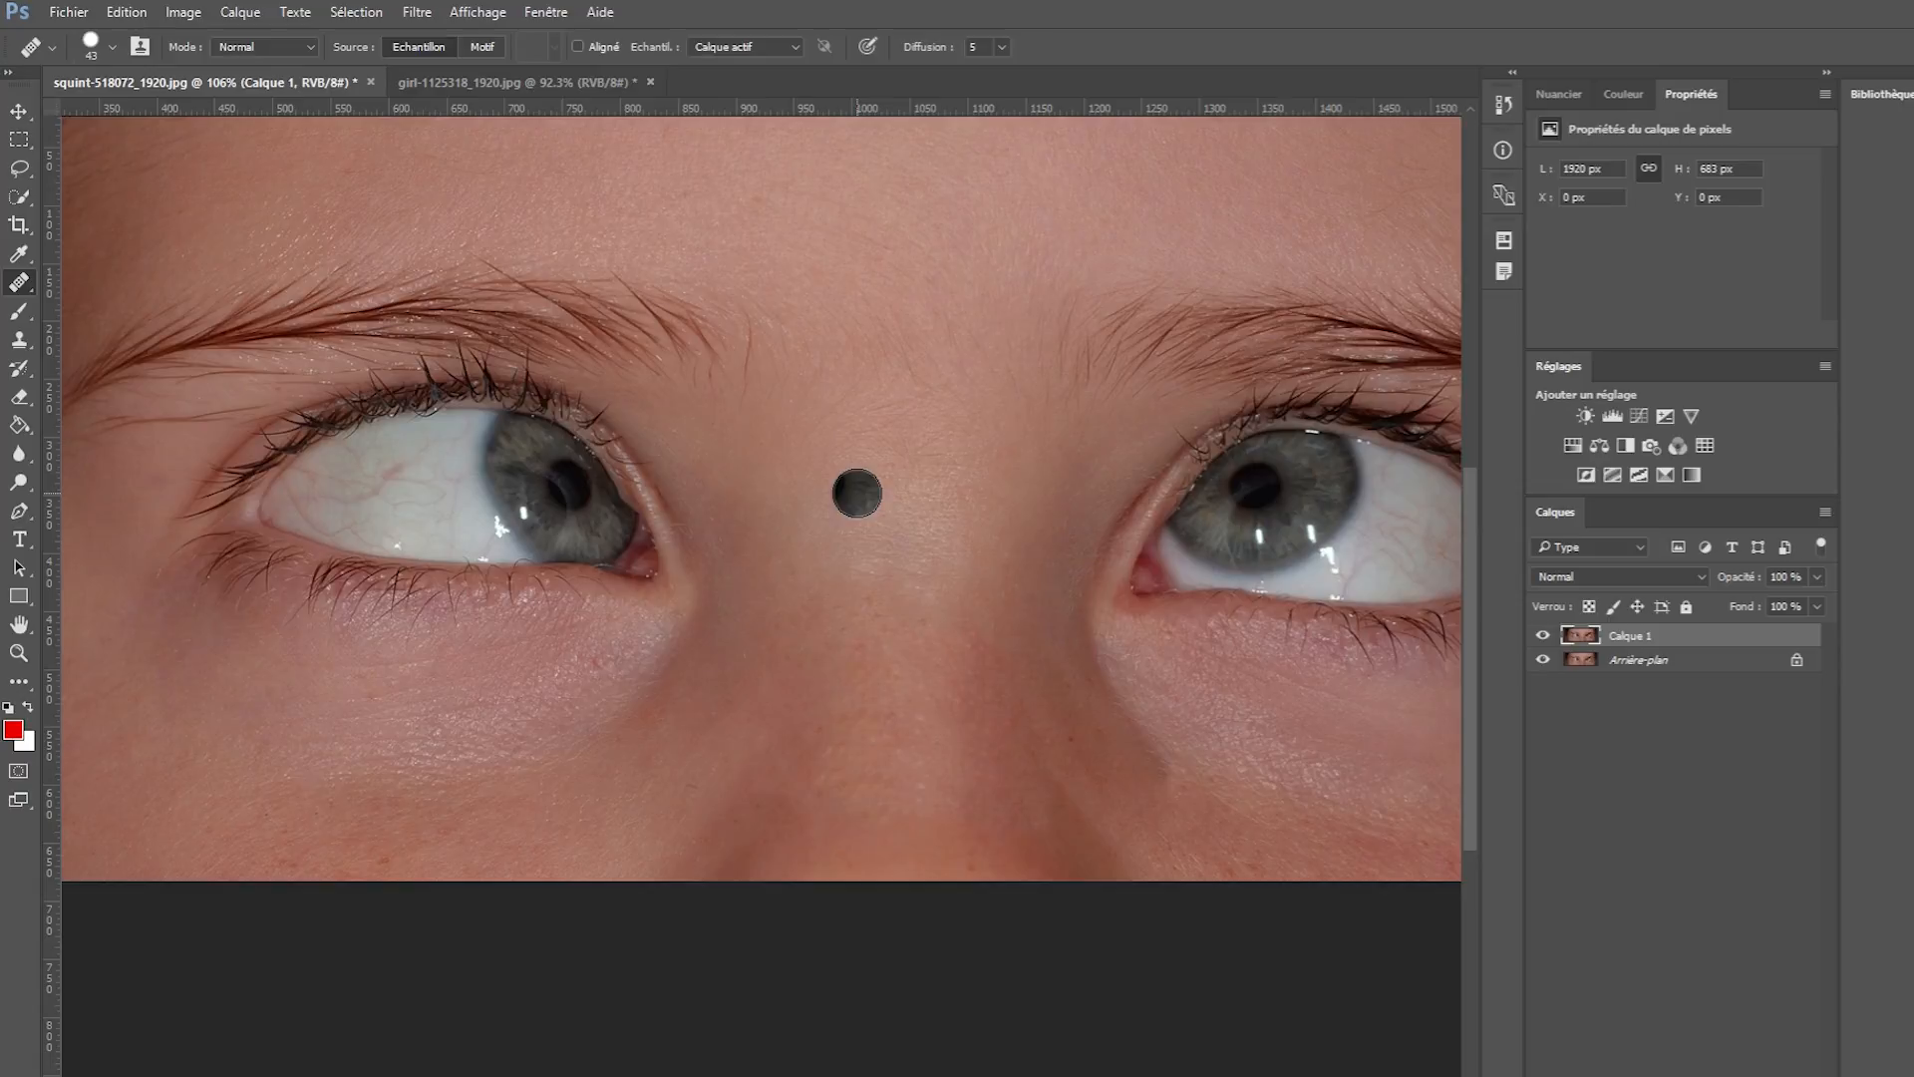
scroll(857, 494, "down", 4)
scroll(976, 608, "up", 6)
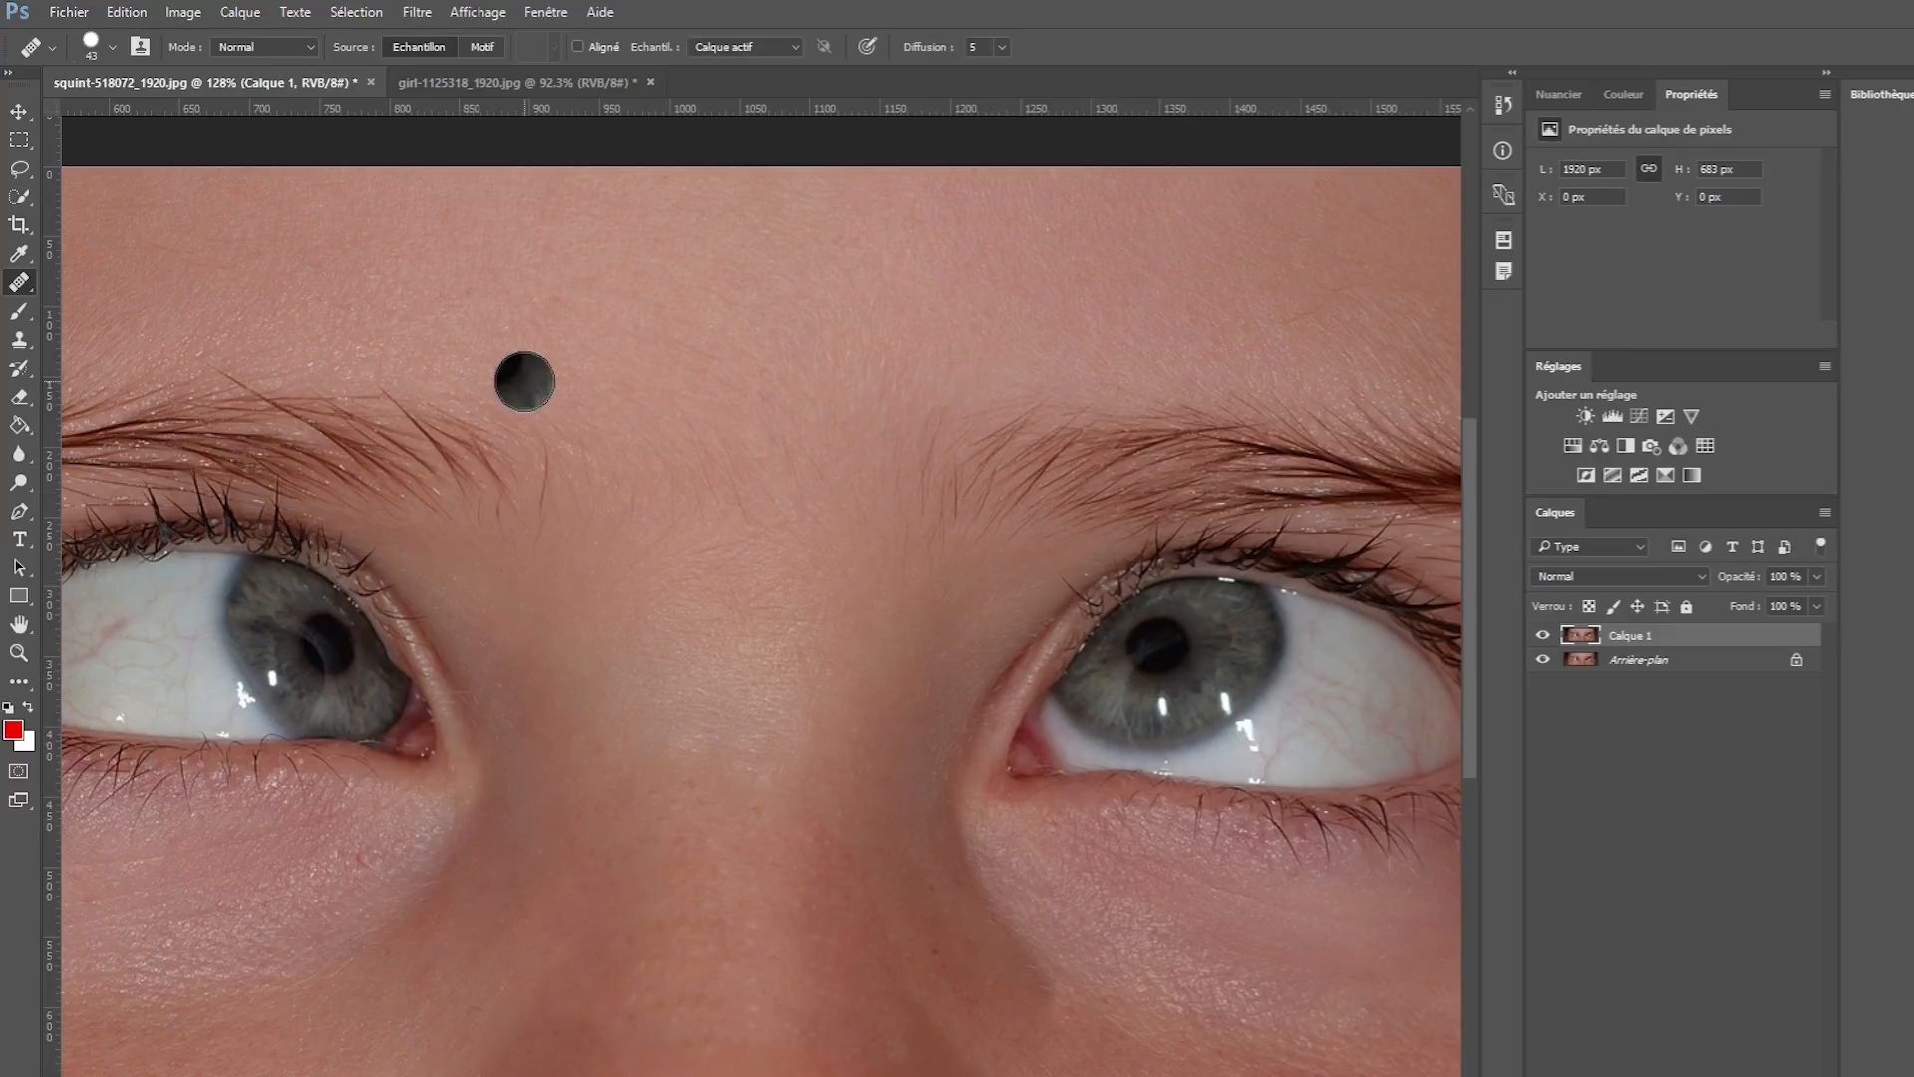
left_click(660, 385)
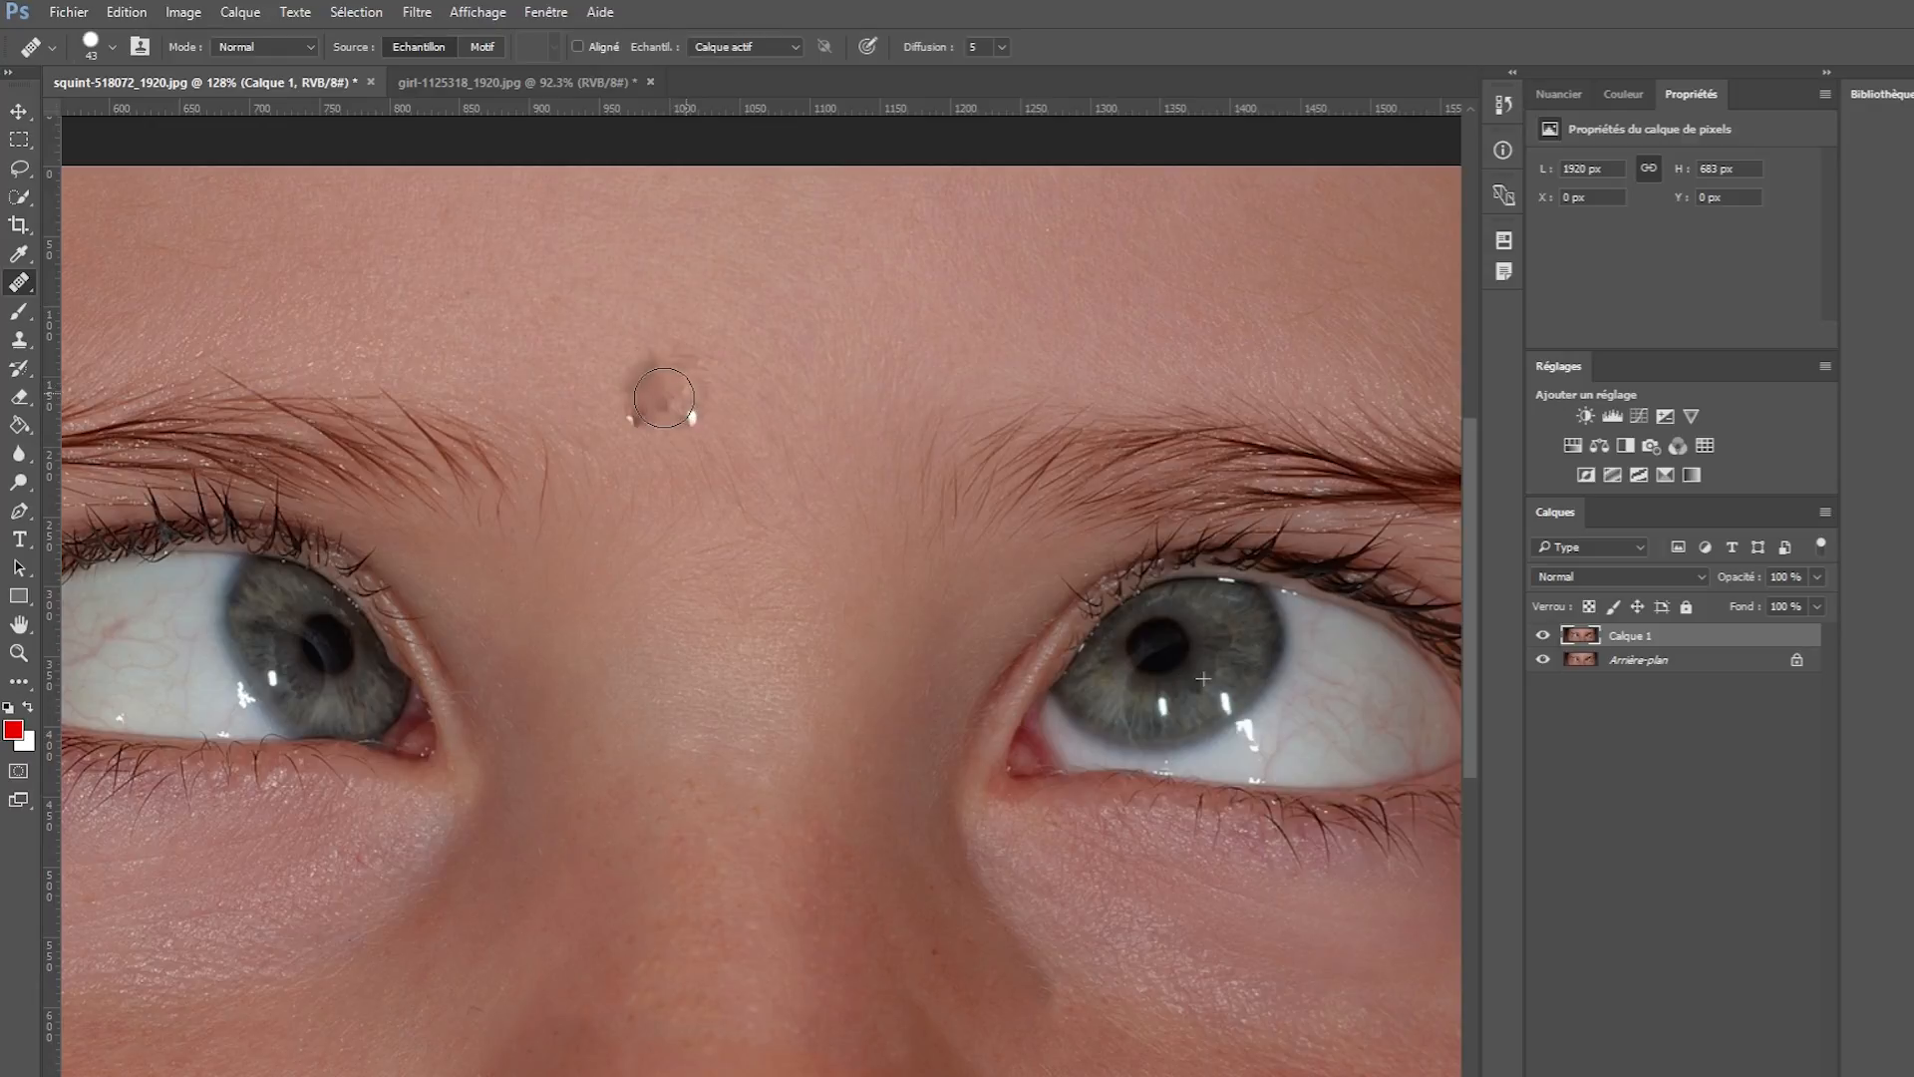
mouse_move(660, 387)
left_mouse_down()
mouse_move(625, 375)
mouse_move(655, 330)
mouse_move(608, 330)
mouse_move(603, 302)
mouse_move(643, 304)
mouse_move(635, 352)
mouse_move(577, 353)
mouse_move(534, 397)
mouse_move(568, 409)
mouse_move(571, 350)
mouse_move(707, 428)
left_mouse_up()
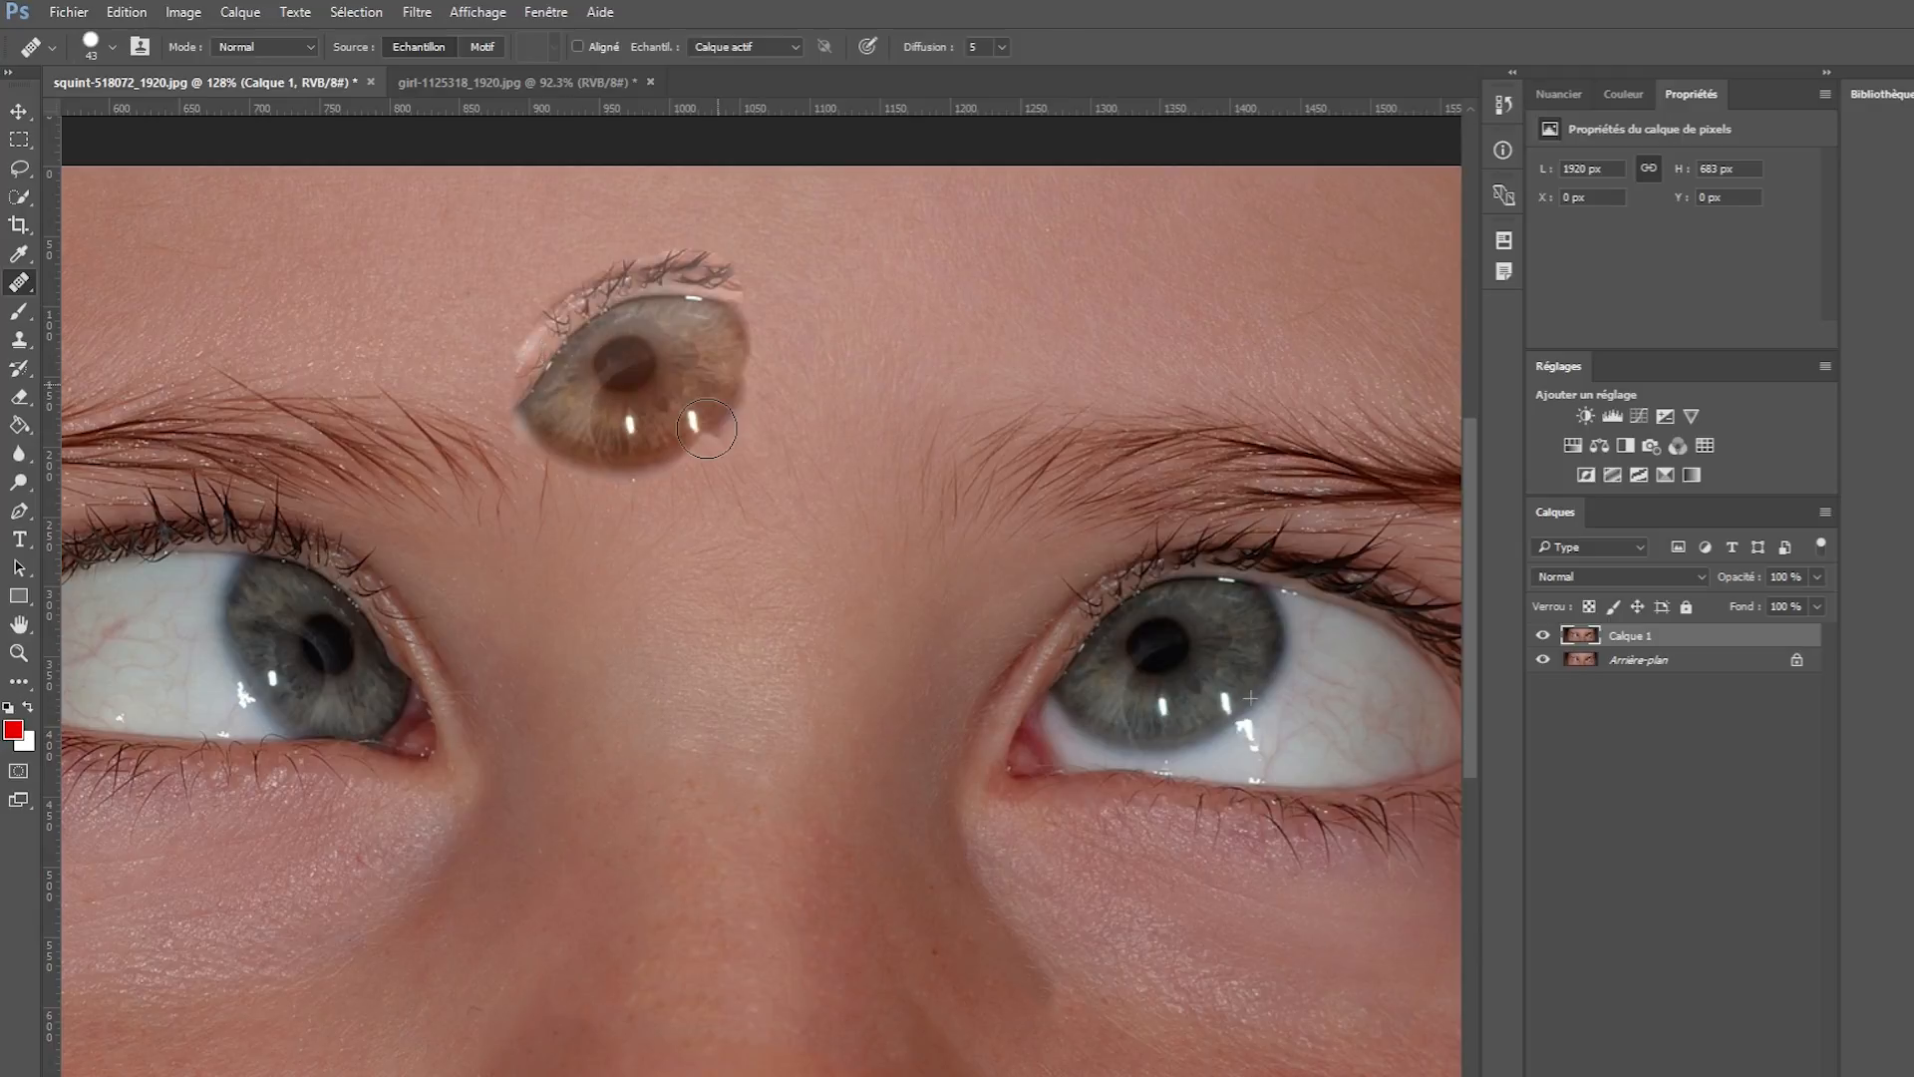
left_click(602, 356)
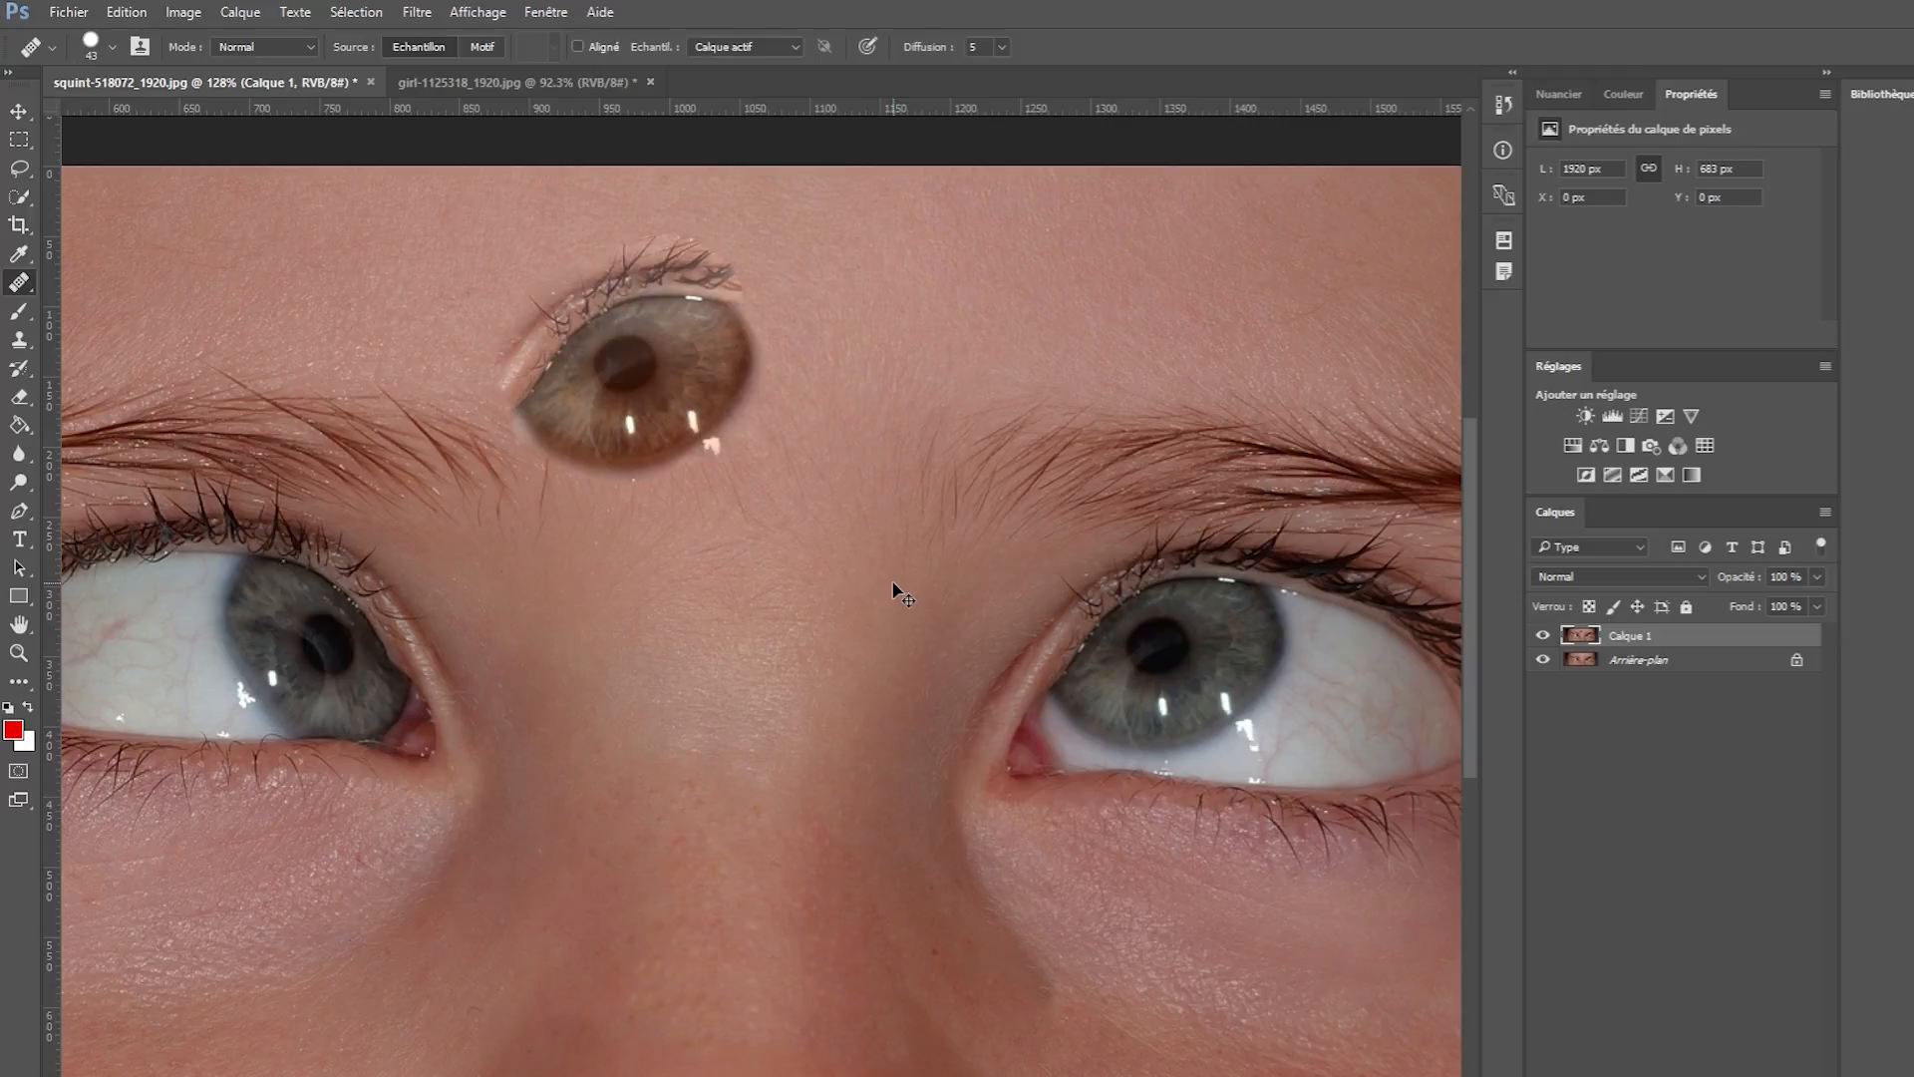
Undo the eye painted on the forehead, the freckle retouching and the background layer's duplication.
key("ctrl+alt+z")
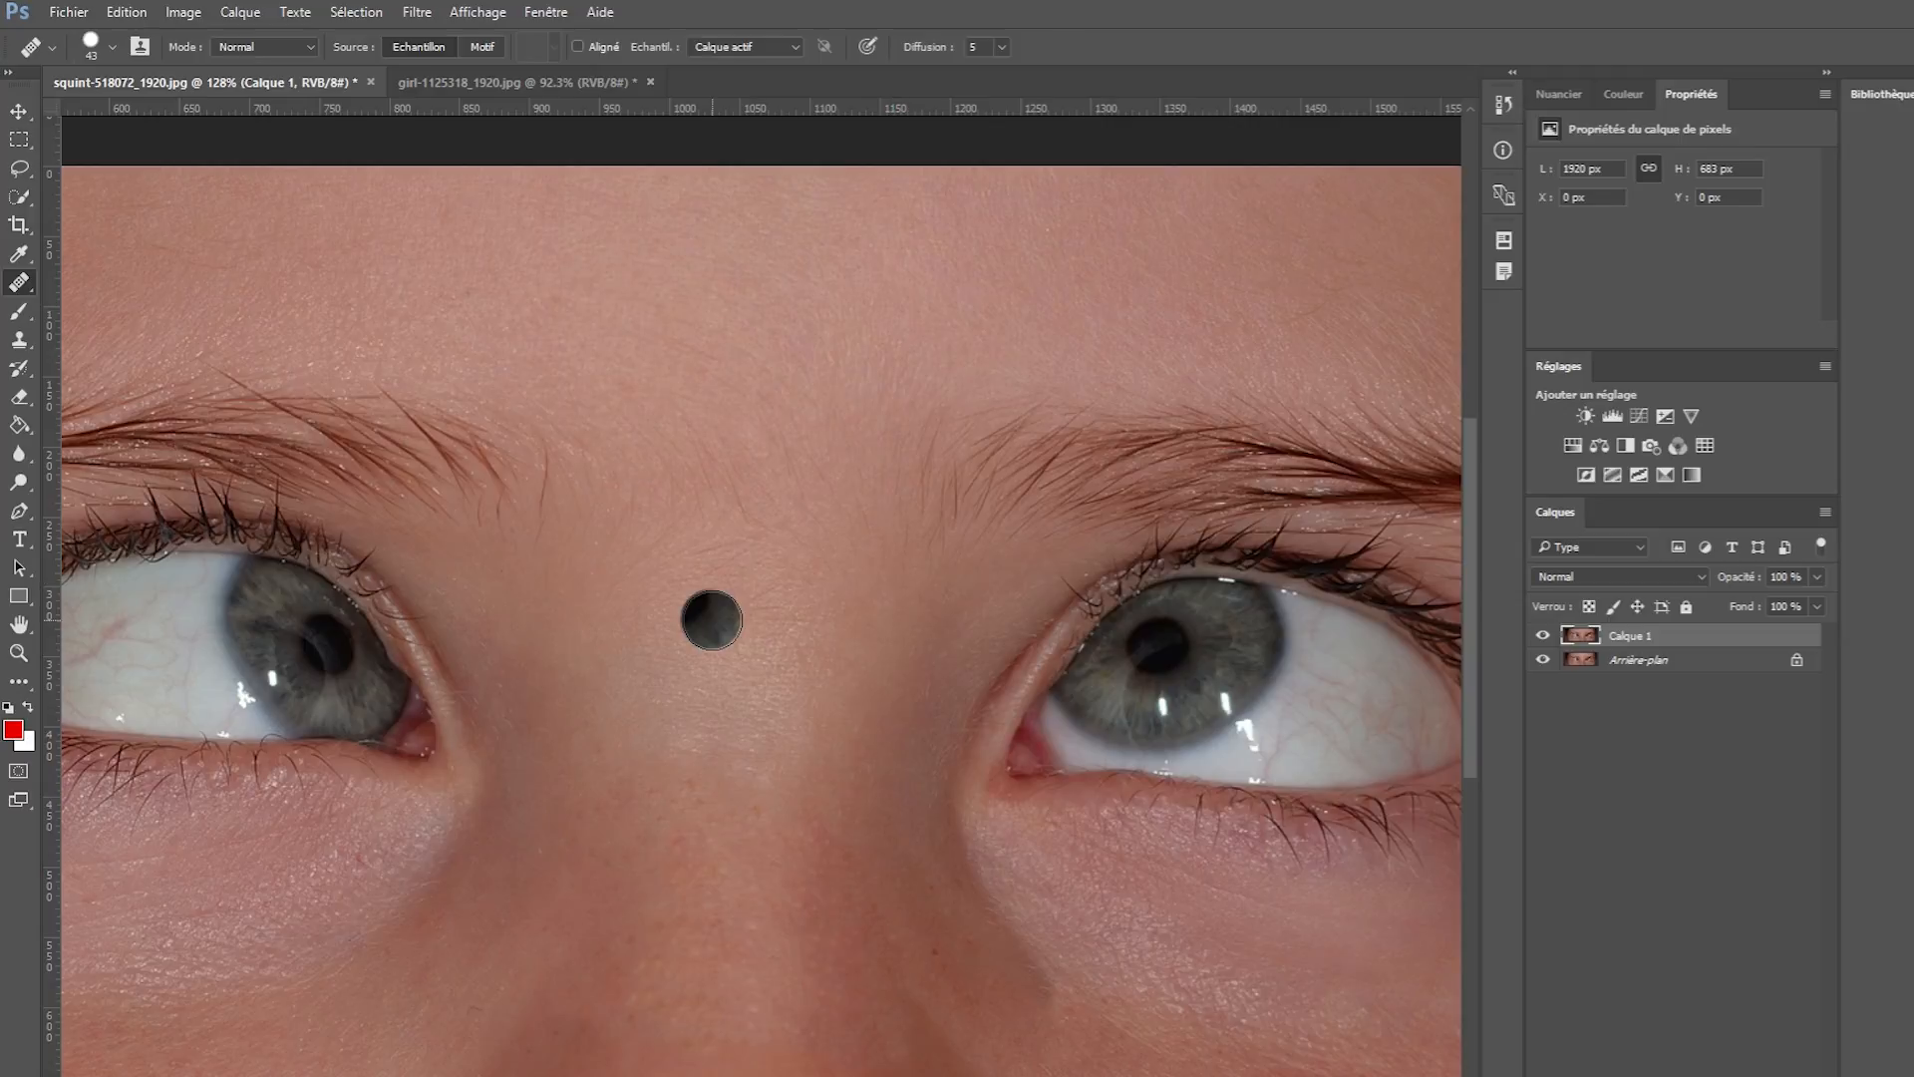
scroll(710, 620, "down", 3)
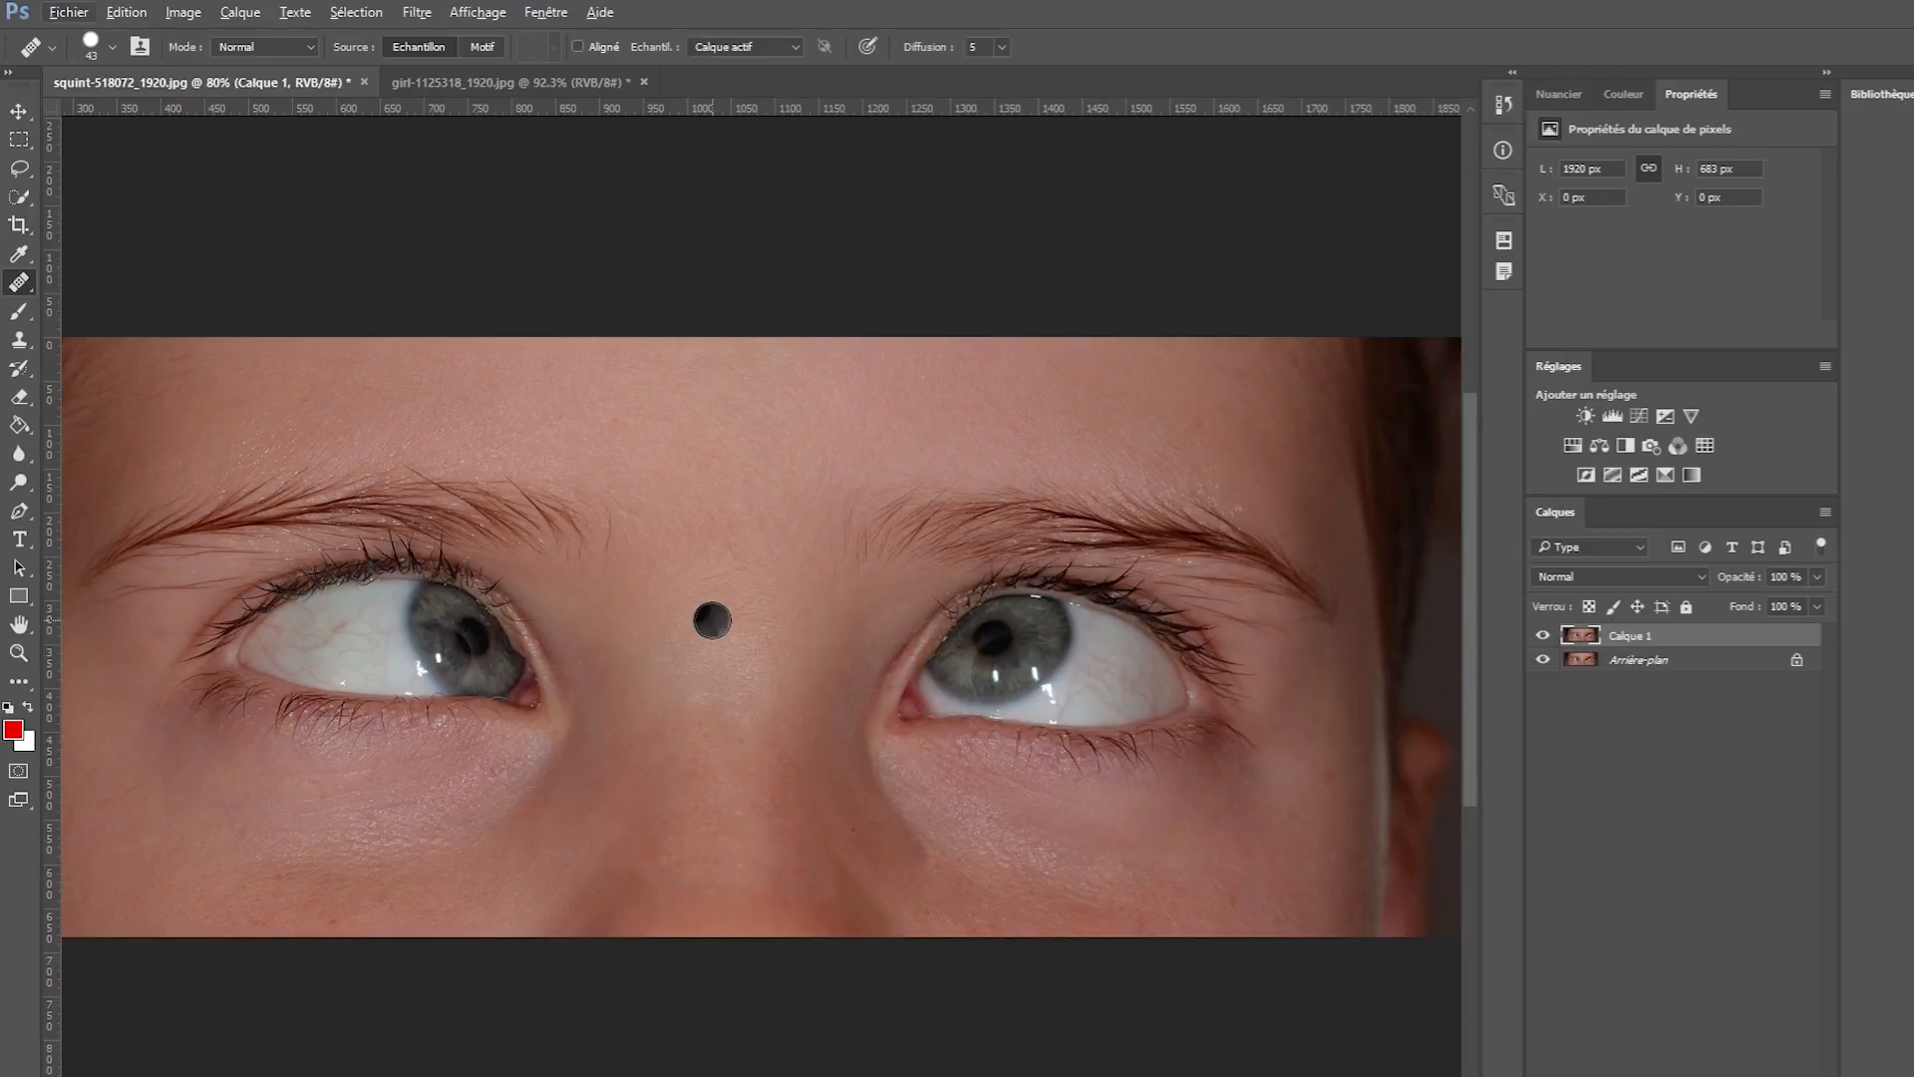
key("ctrl+alt+z")
key("ctrl+alt+z")
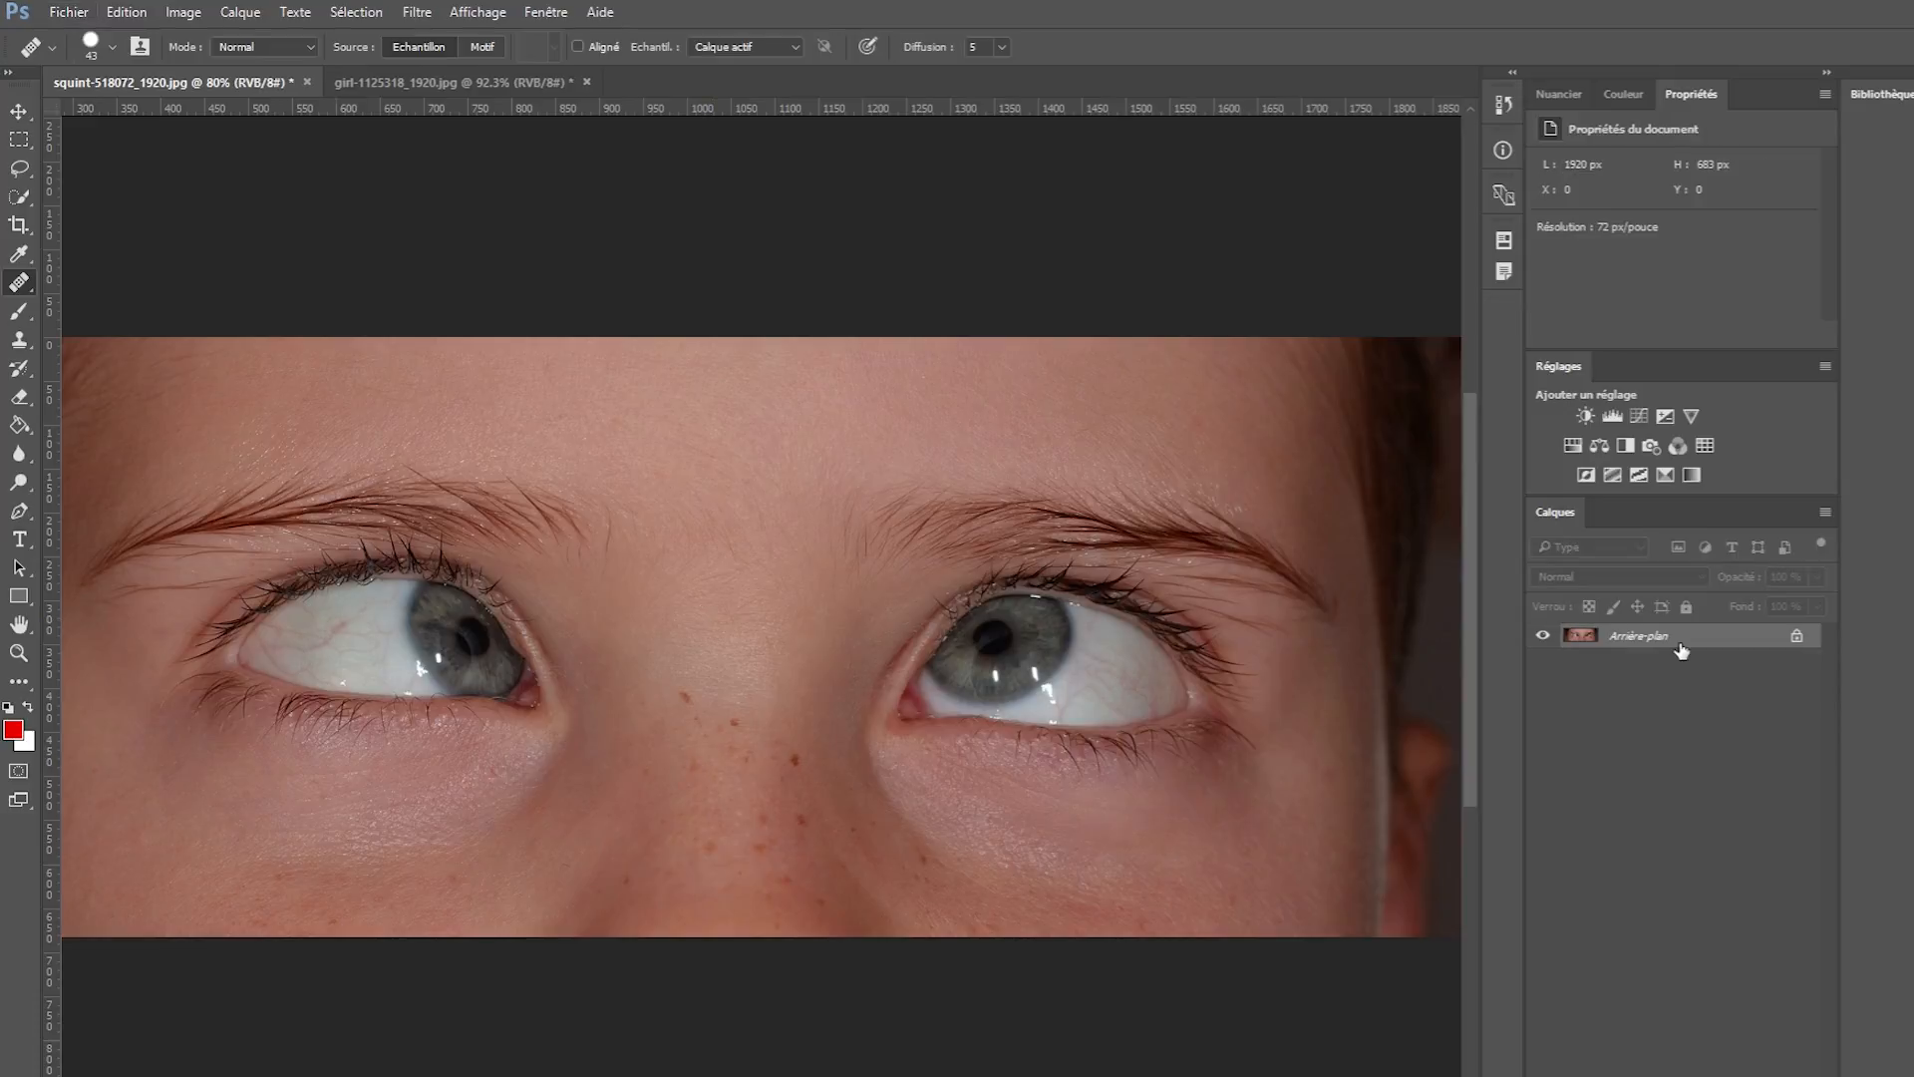
Duplicate the background layer of the eye photo and activate the Healing Brush.
key("ctrl+j")
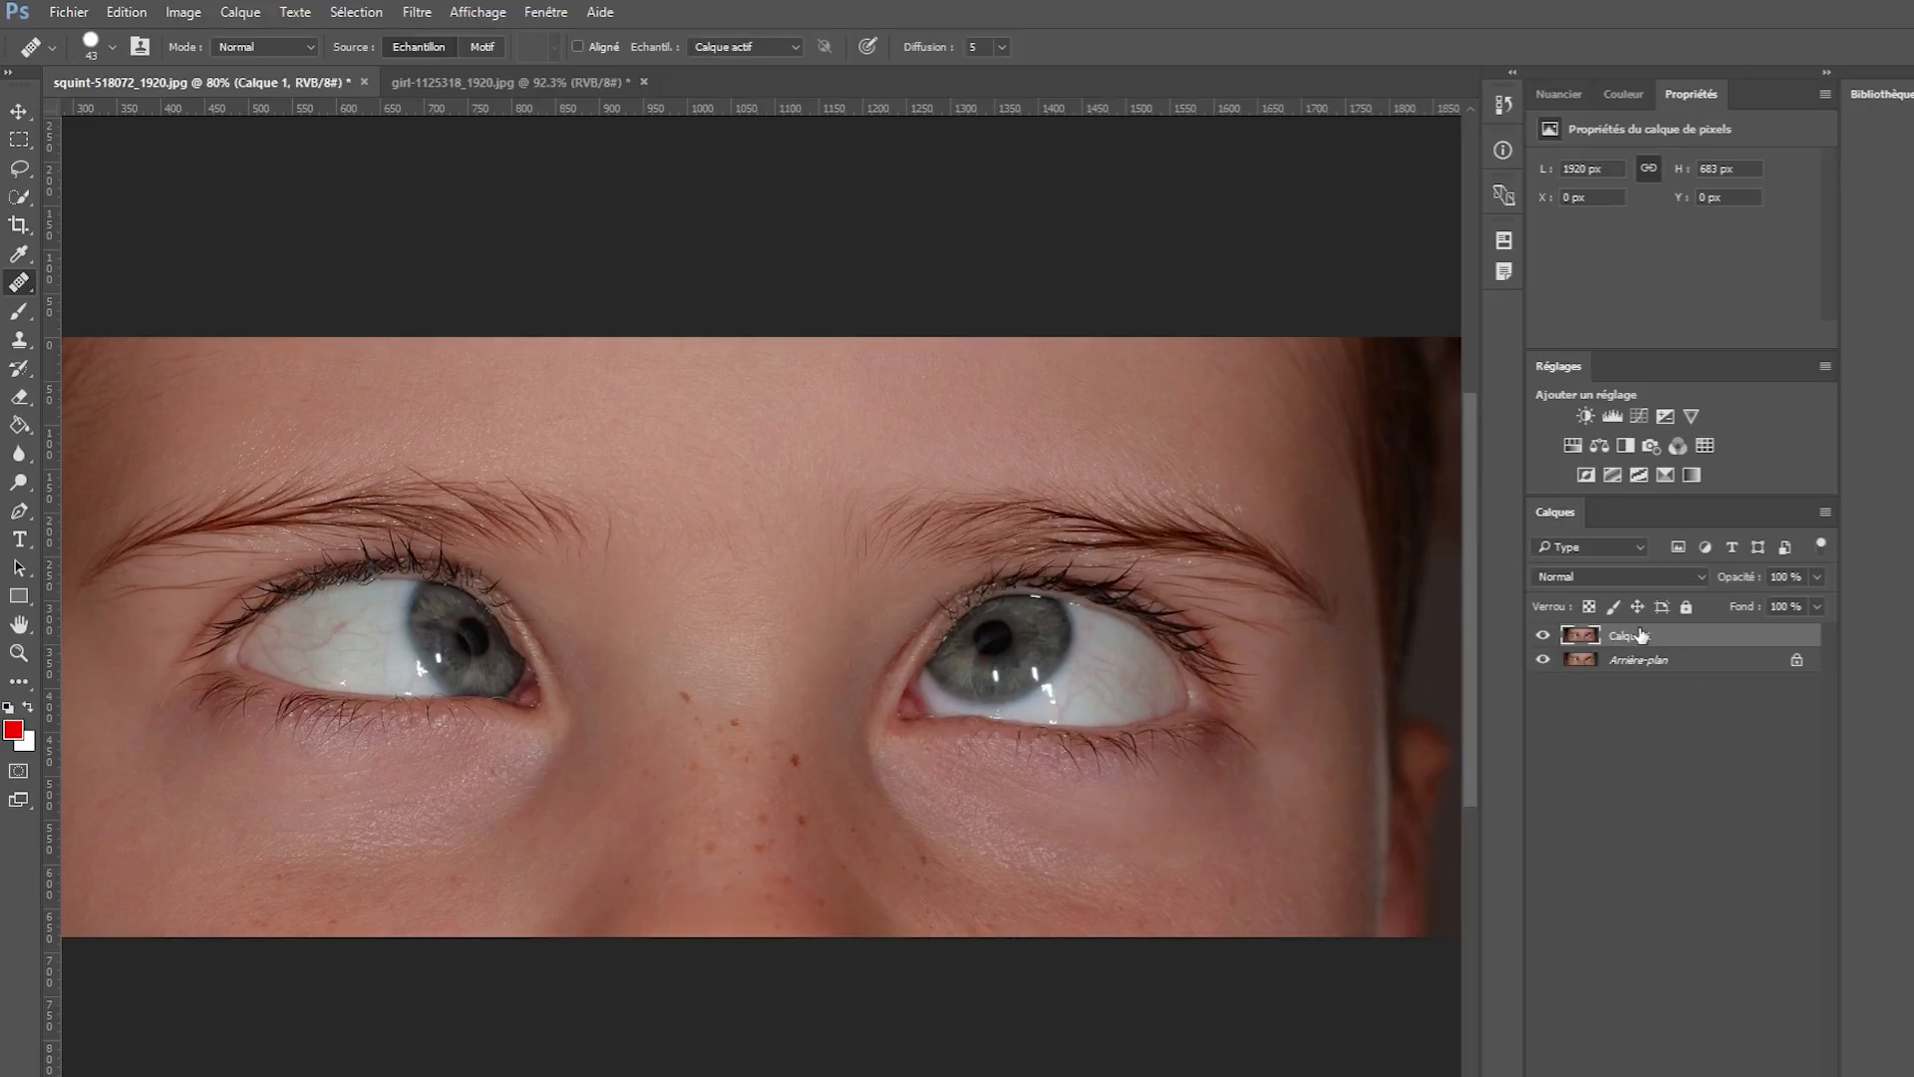
scroll(648, 670, "up", 3)
scroll(628, 648, "down", 1)
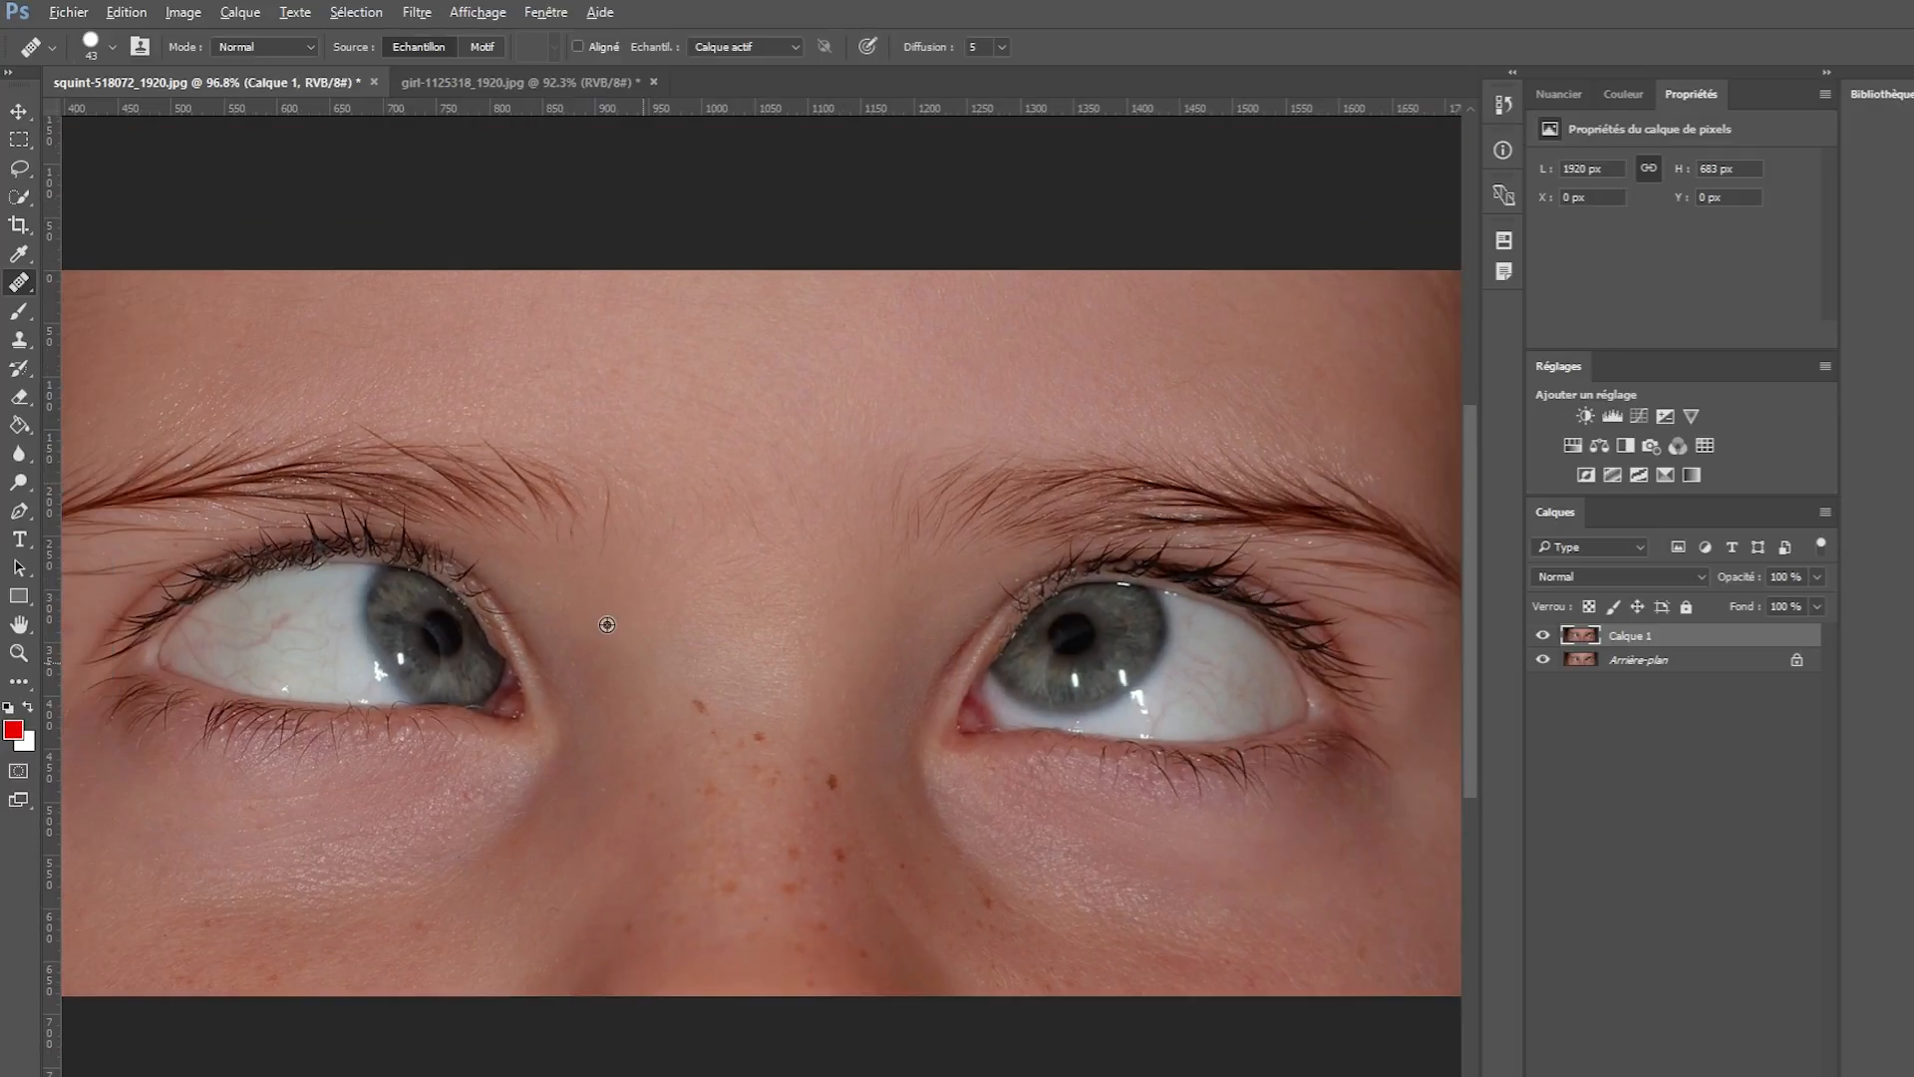
right_click(30, 286)
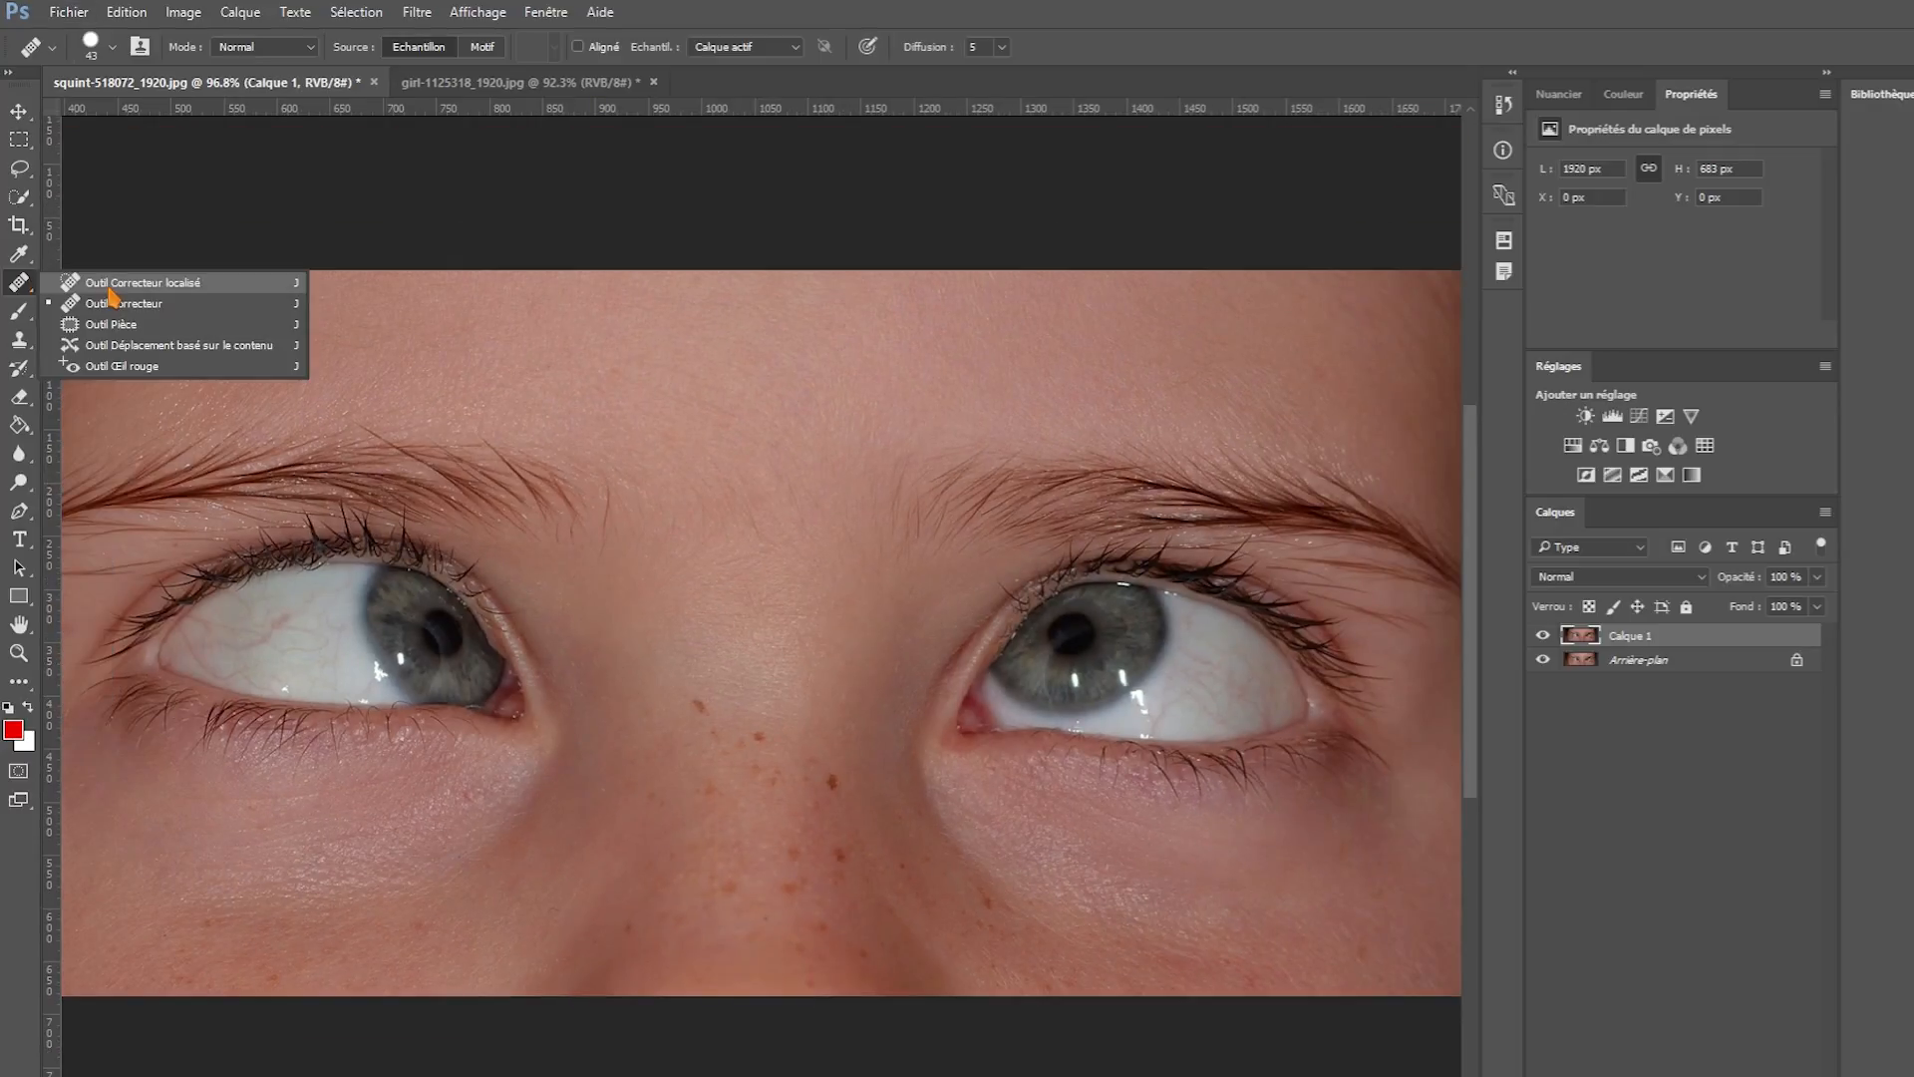
left_click(140, 283)
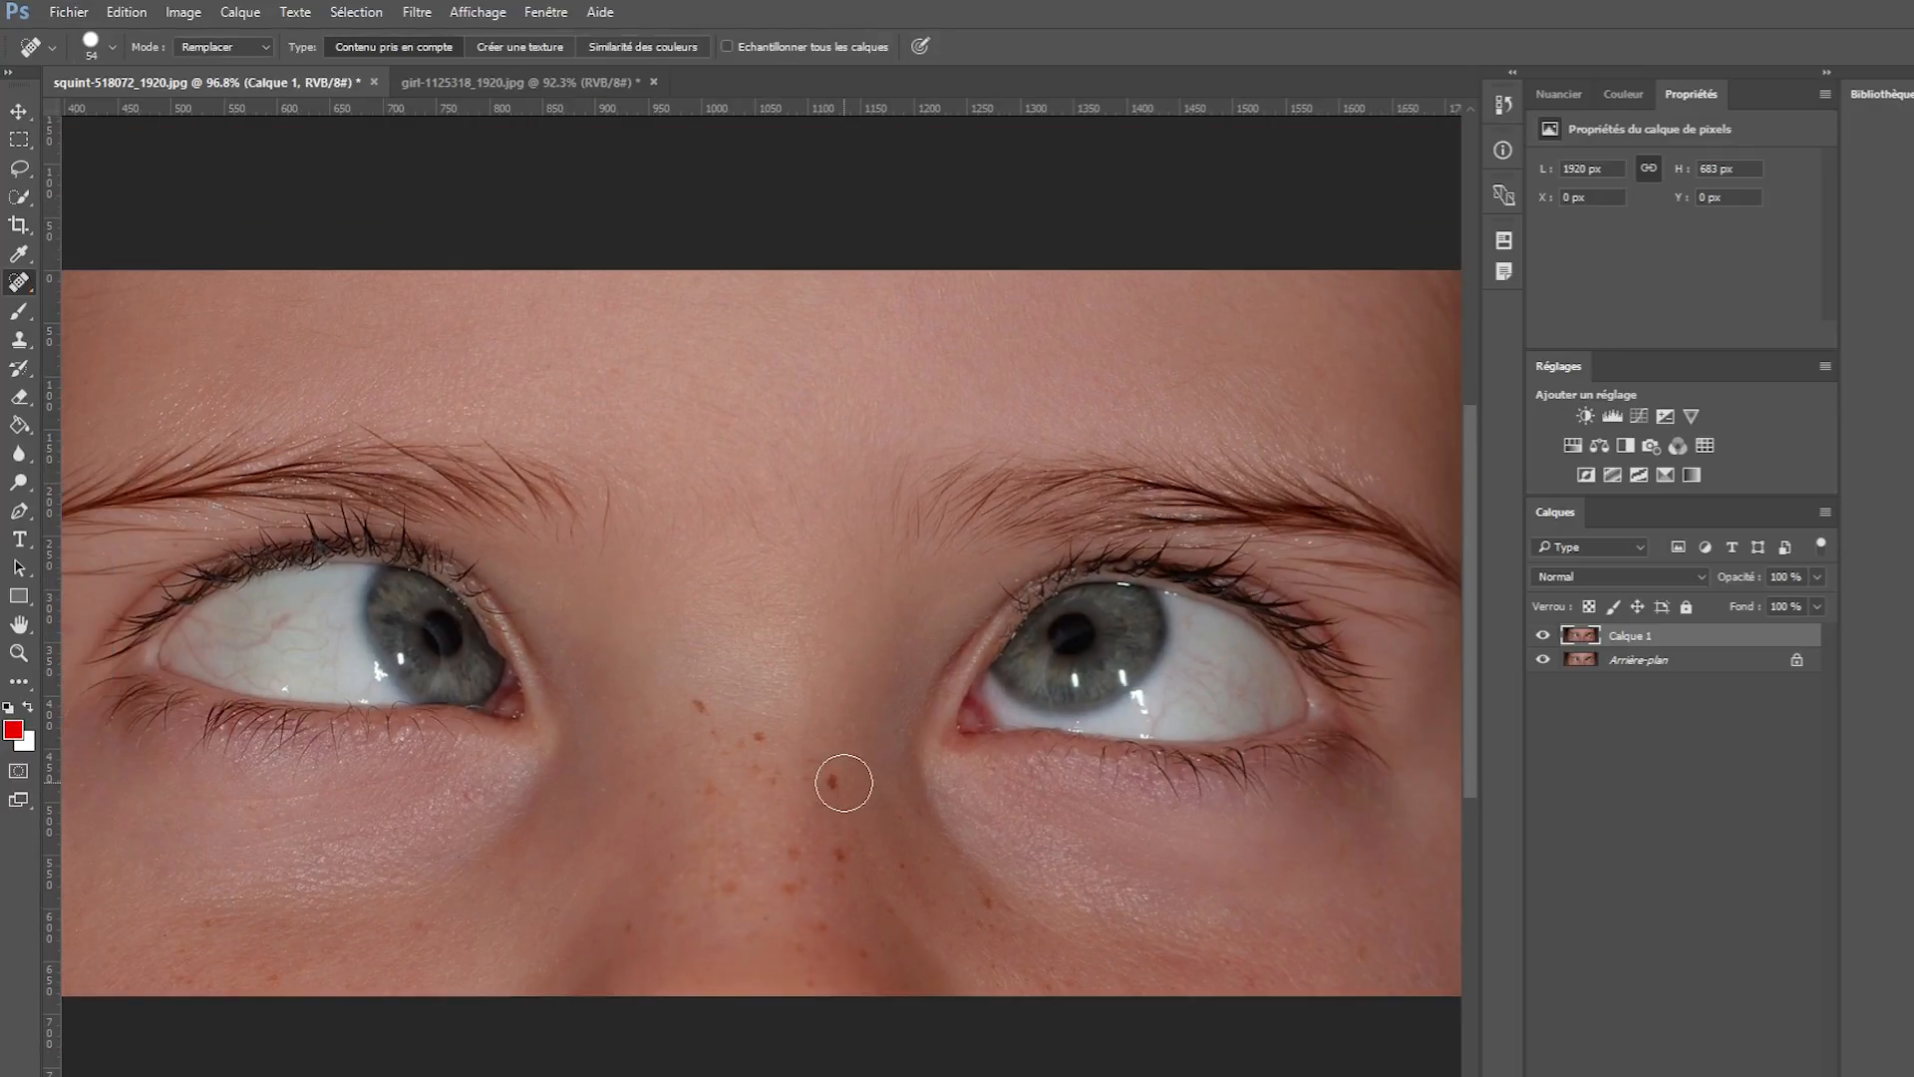
right_click(22, 286)
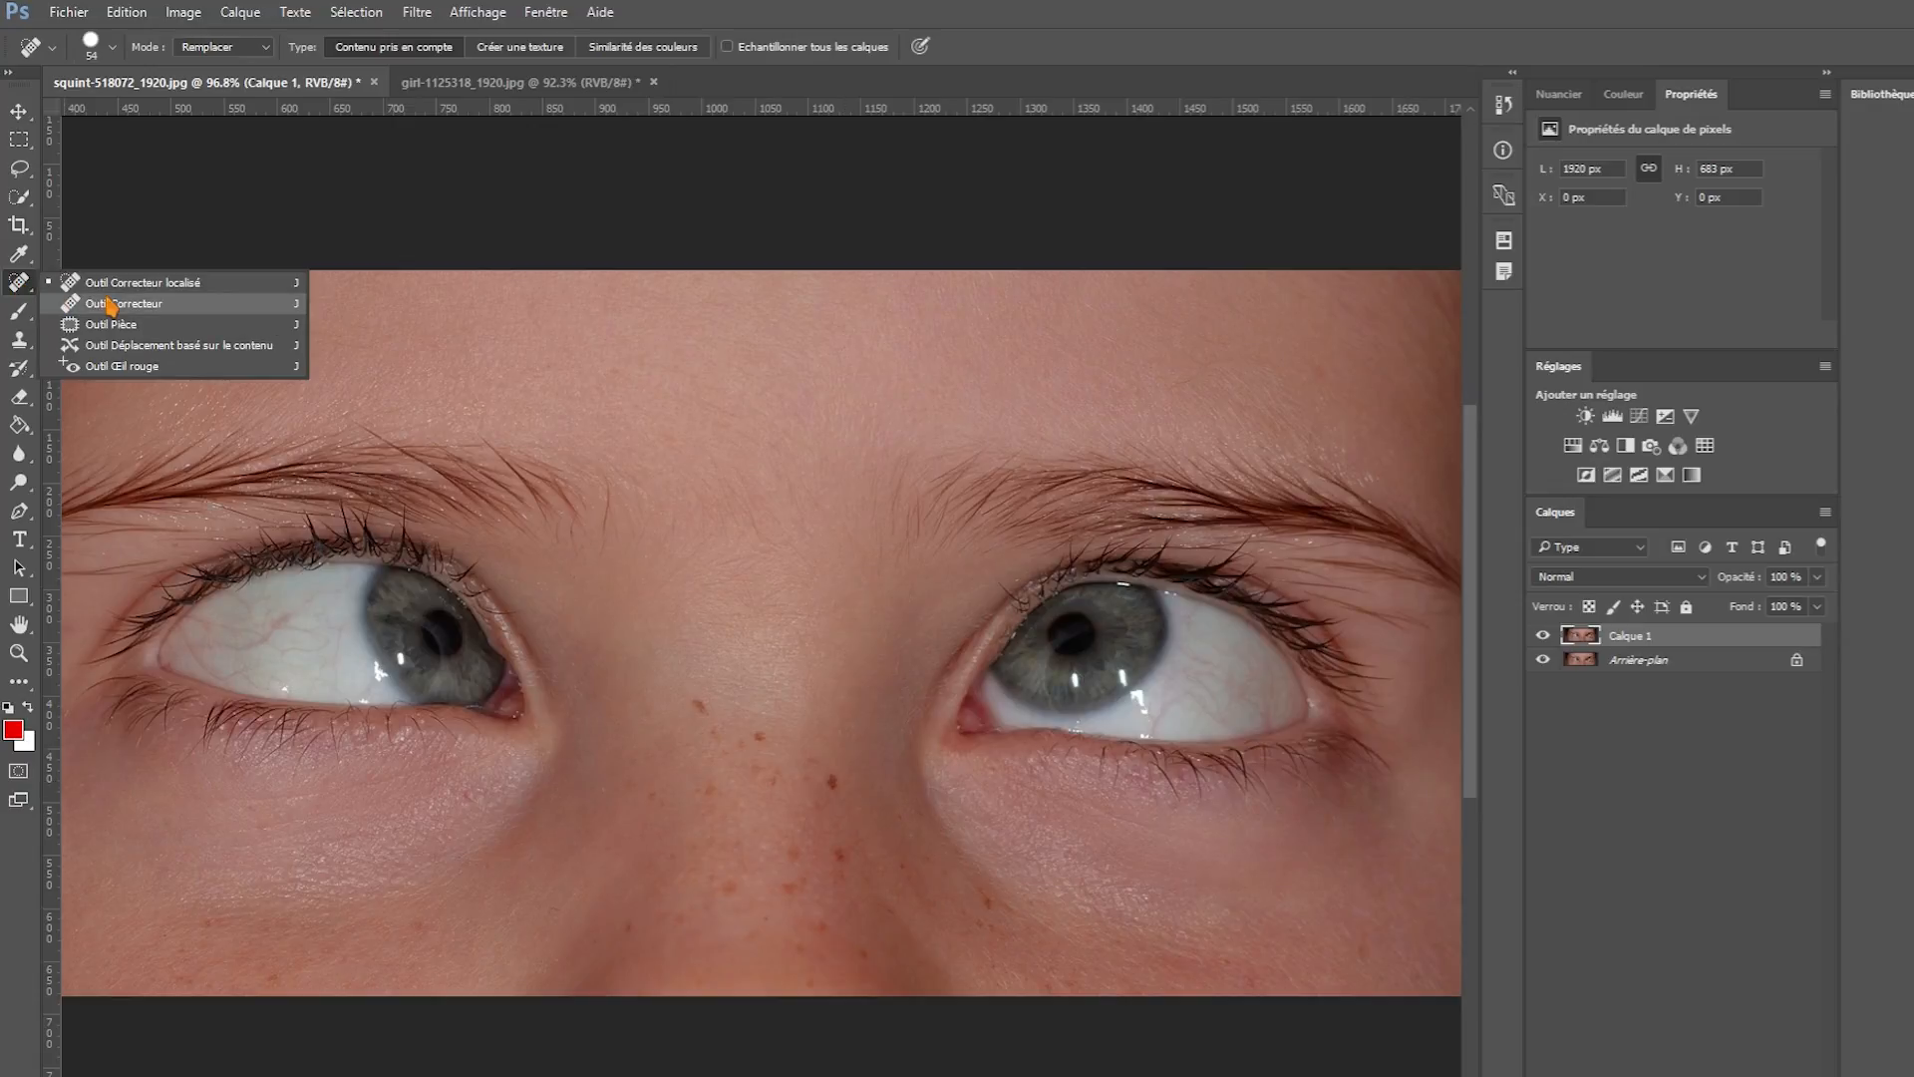
left_click(148, 311)
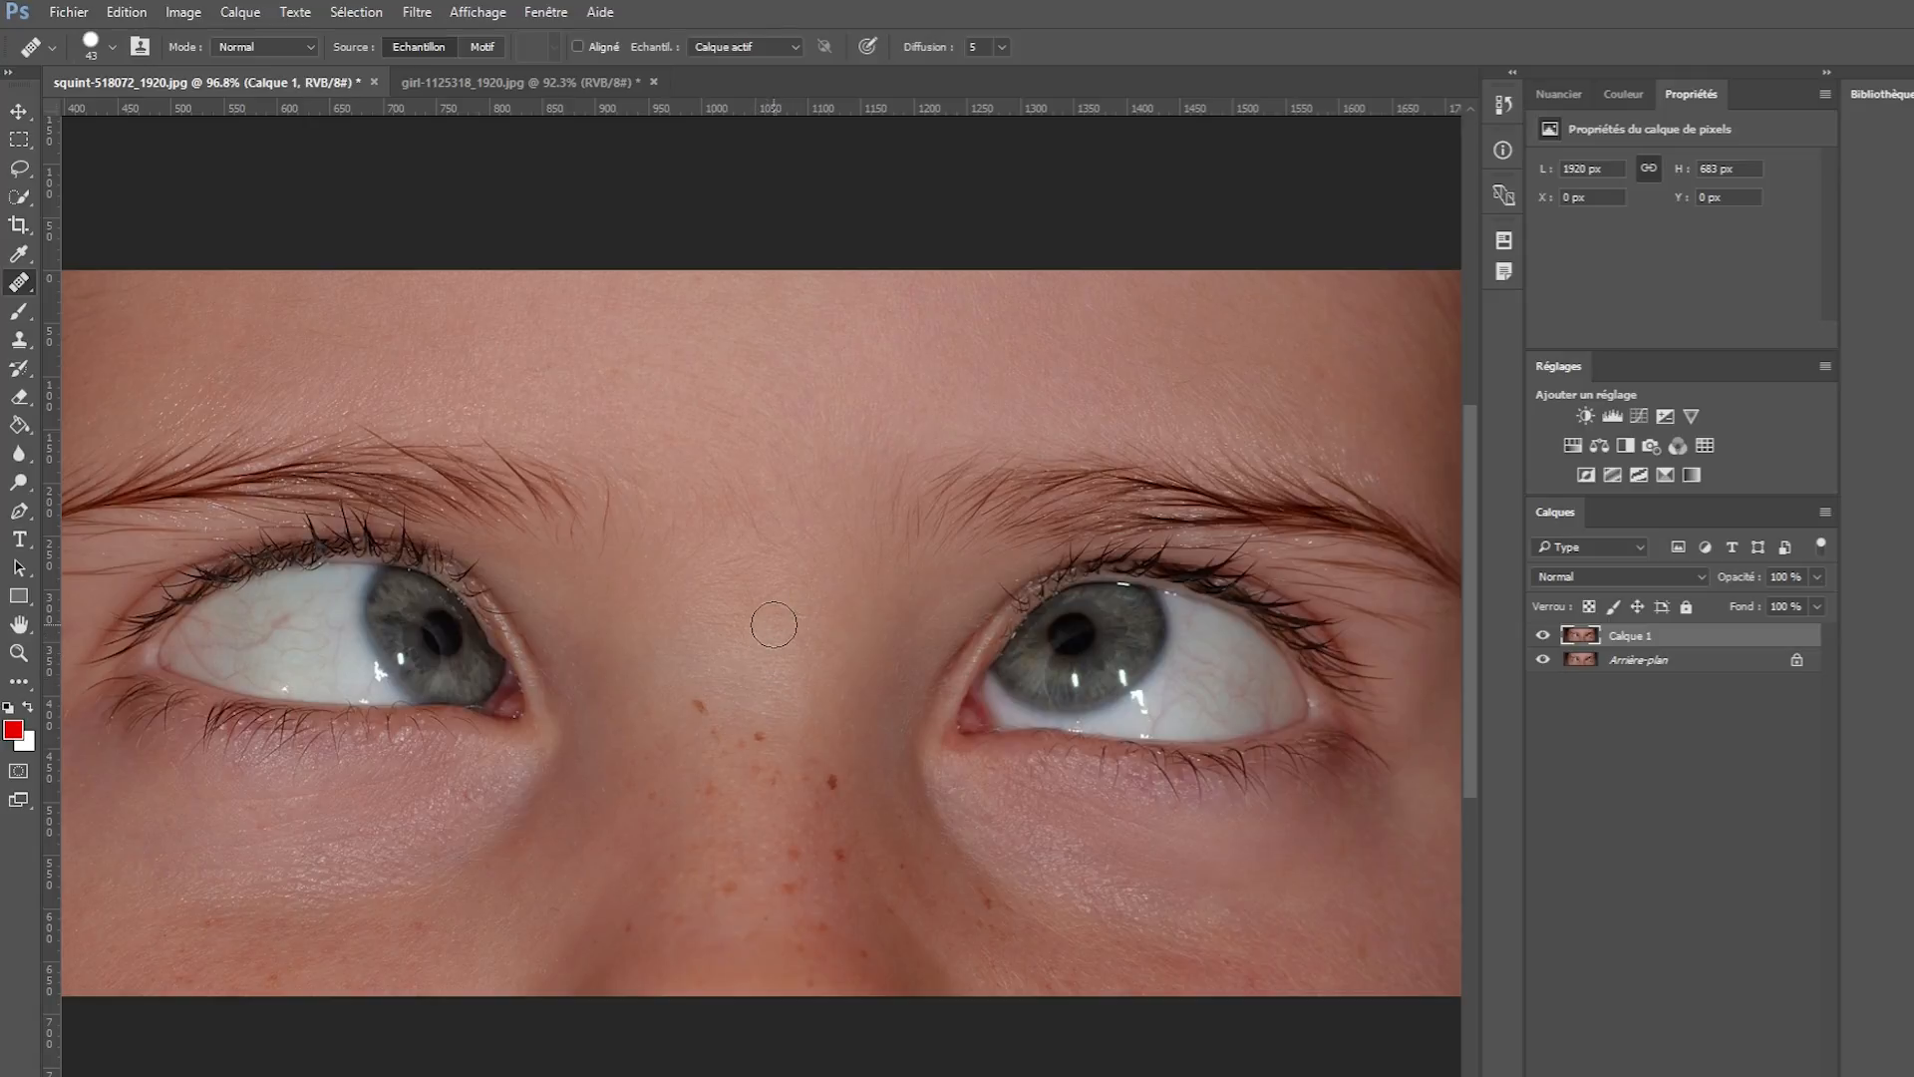
Sample clean skin between the eyes and heal the two dark freckles on the bridge of the nose.
key("alt")
left_click(771, 619, "alt")
left_click(768, 617, "alt")
left_click(834, 782)
left_click(702, 706)
Paint the sampled skin over the right-hand iris, then undo the iris and freckle healing strokes.
left_click(1109, 640)
mouse_move(1109, 640)
left_mouse_down()
mouse_move(1121, 623)
mouse_move(1076, 610)
mouse_move(1030, 662)
mouse_move(1076, 624)
mouse_move(1129, 629)
mouse_move(1094, 662)
mouse_move(1133, 628)
mouse_move(1085, 611)
mouse_move(1080, 662)
mouse_move(1116, 632)
mouse_move(1077, 684)
left_mouse_up()
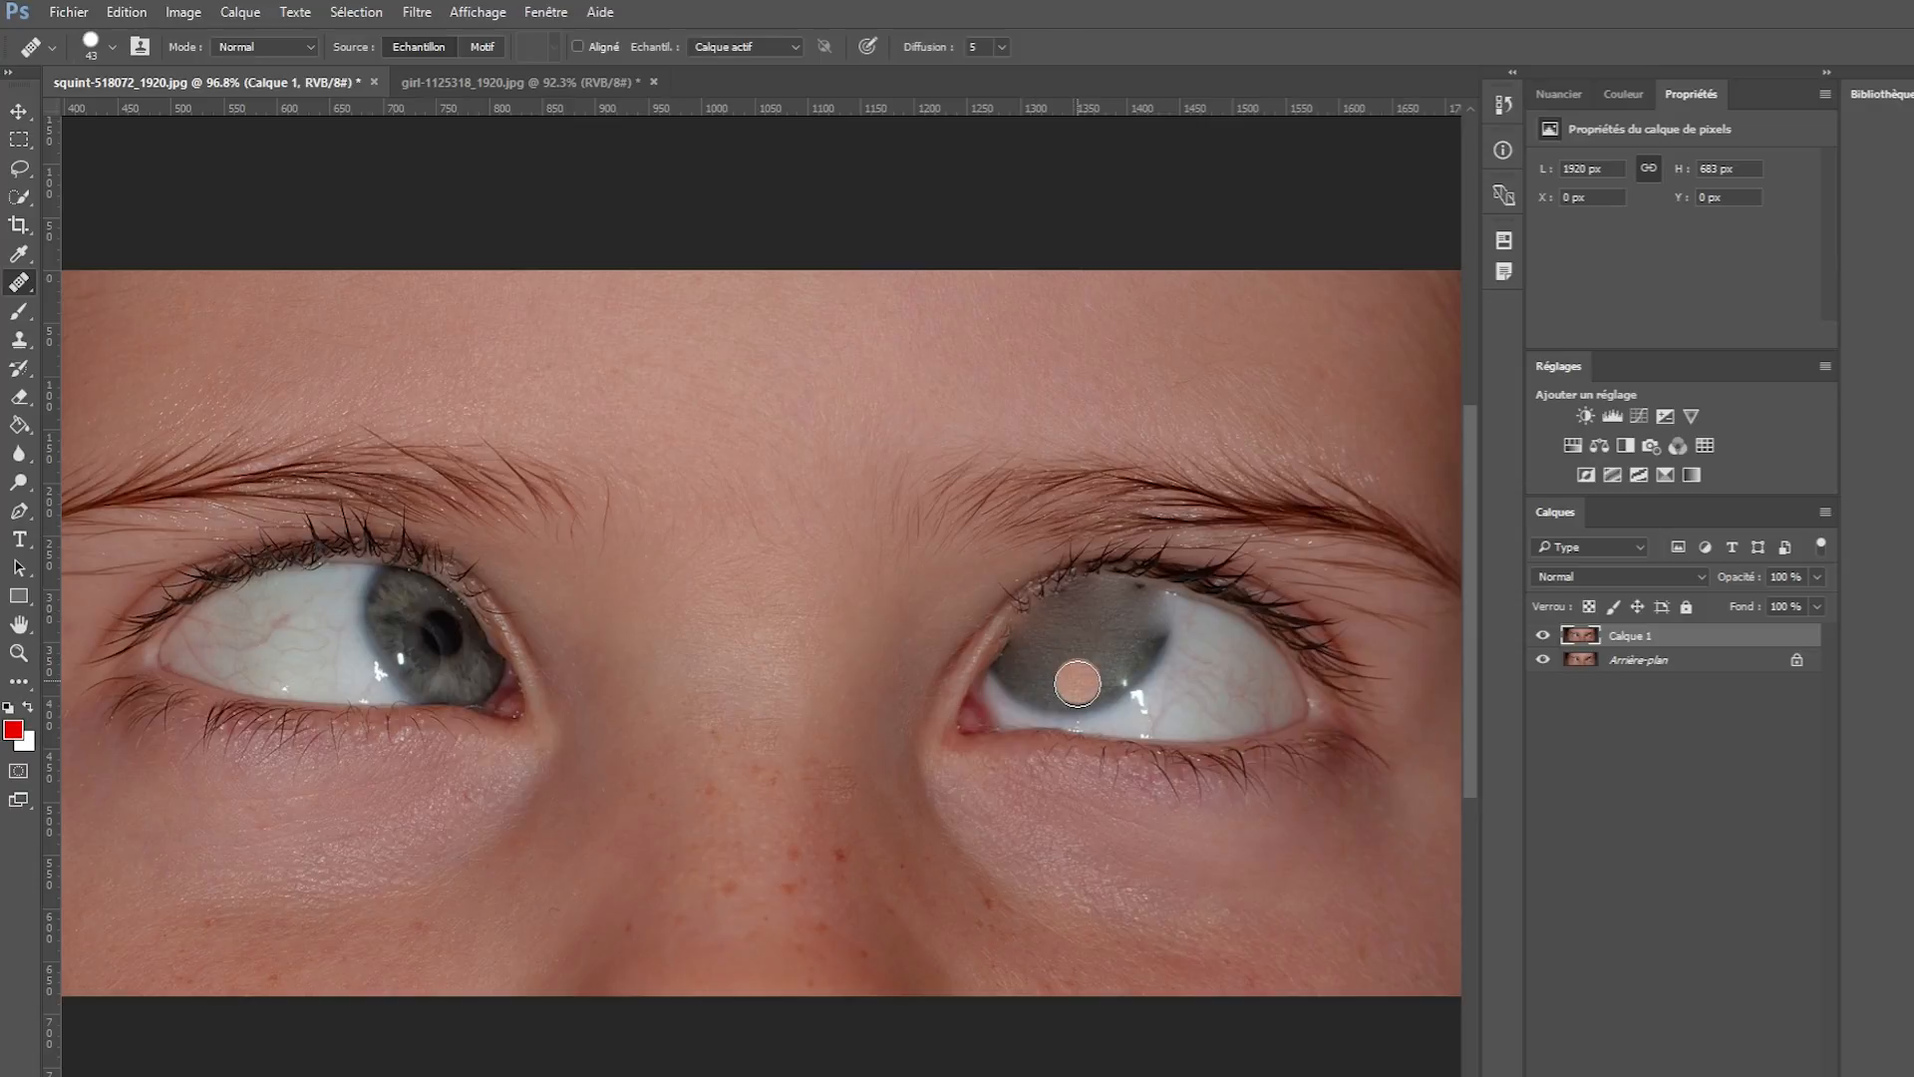
left_click(657, 656, "alt")
key("ctrl+z")
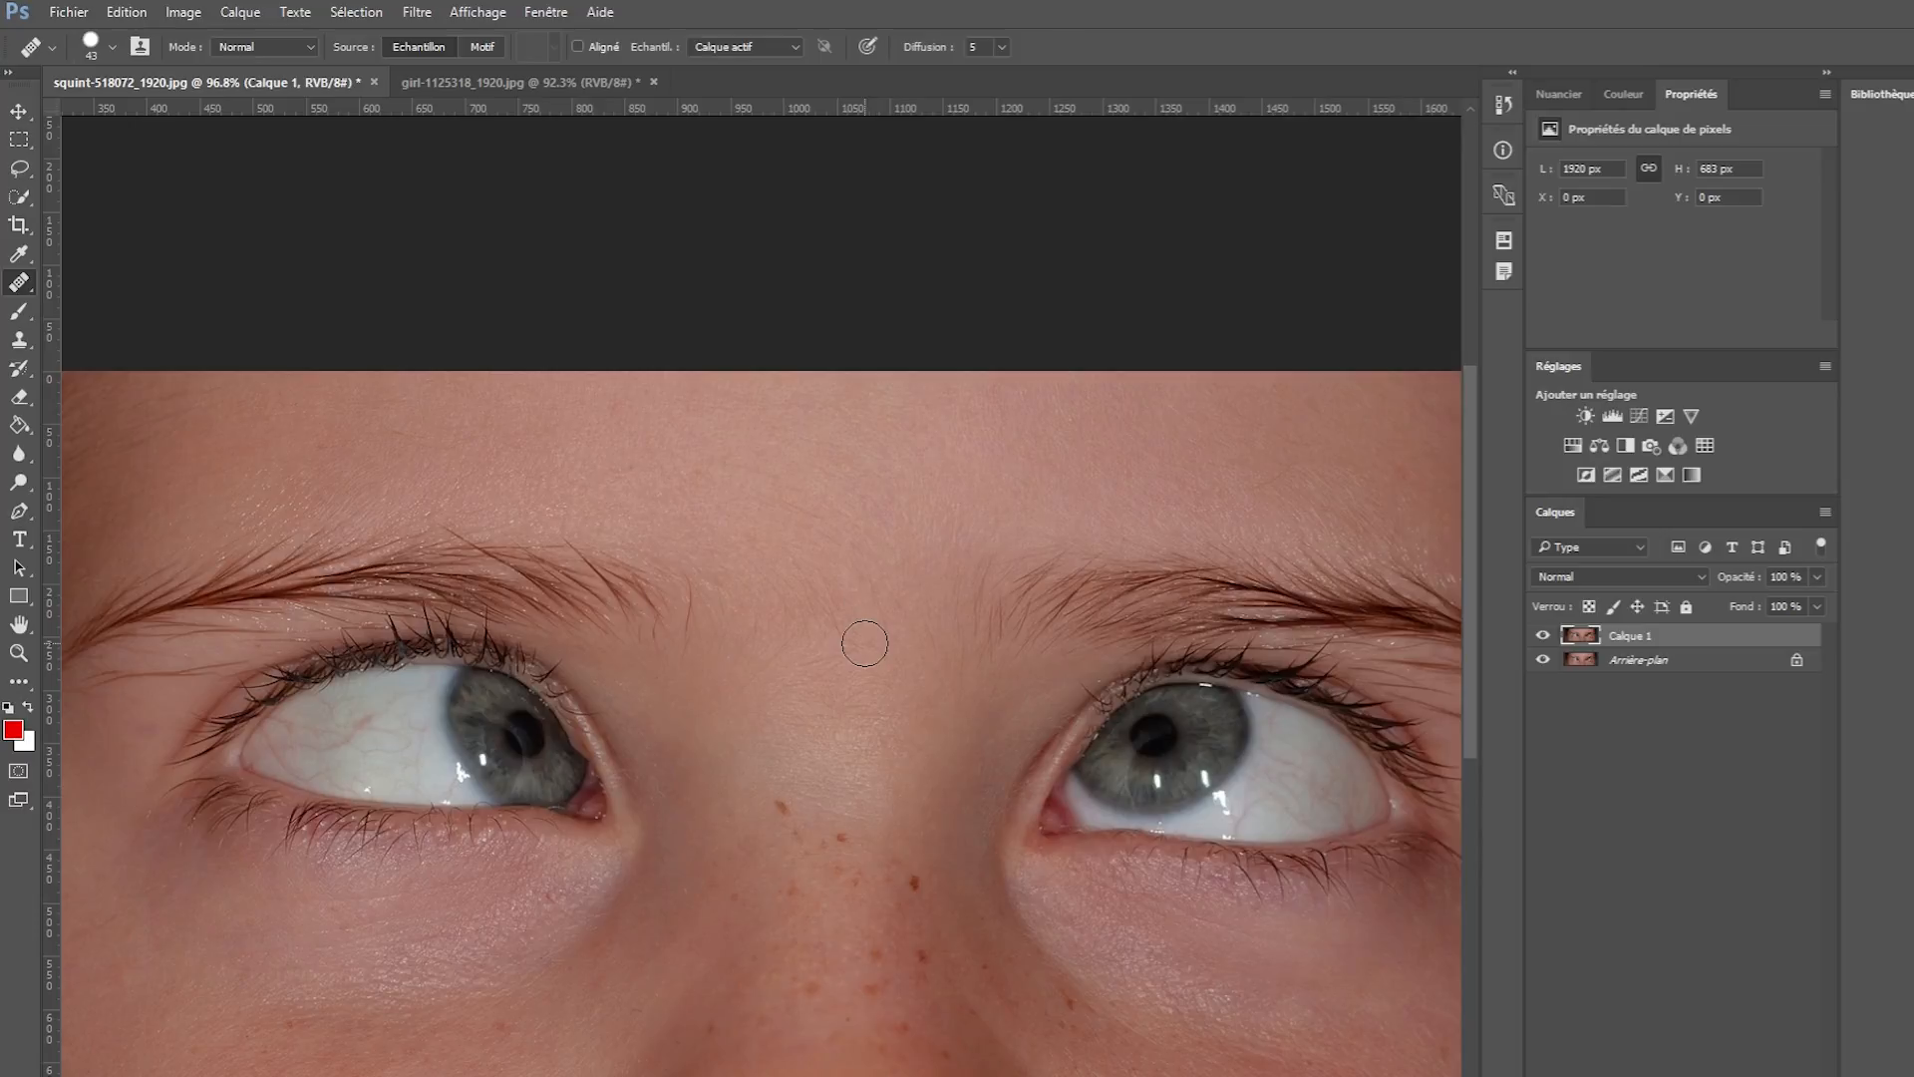
Paint a copy of the sampled right-hand eyebrow onto the upper forehead with the Healing Brush, then undo it.
left_click(1338, 610, "alt")
left_click_drag(664, 419, 852, 420)
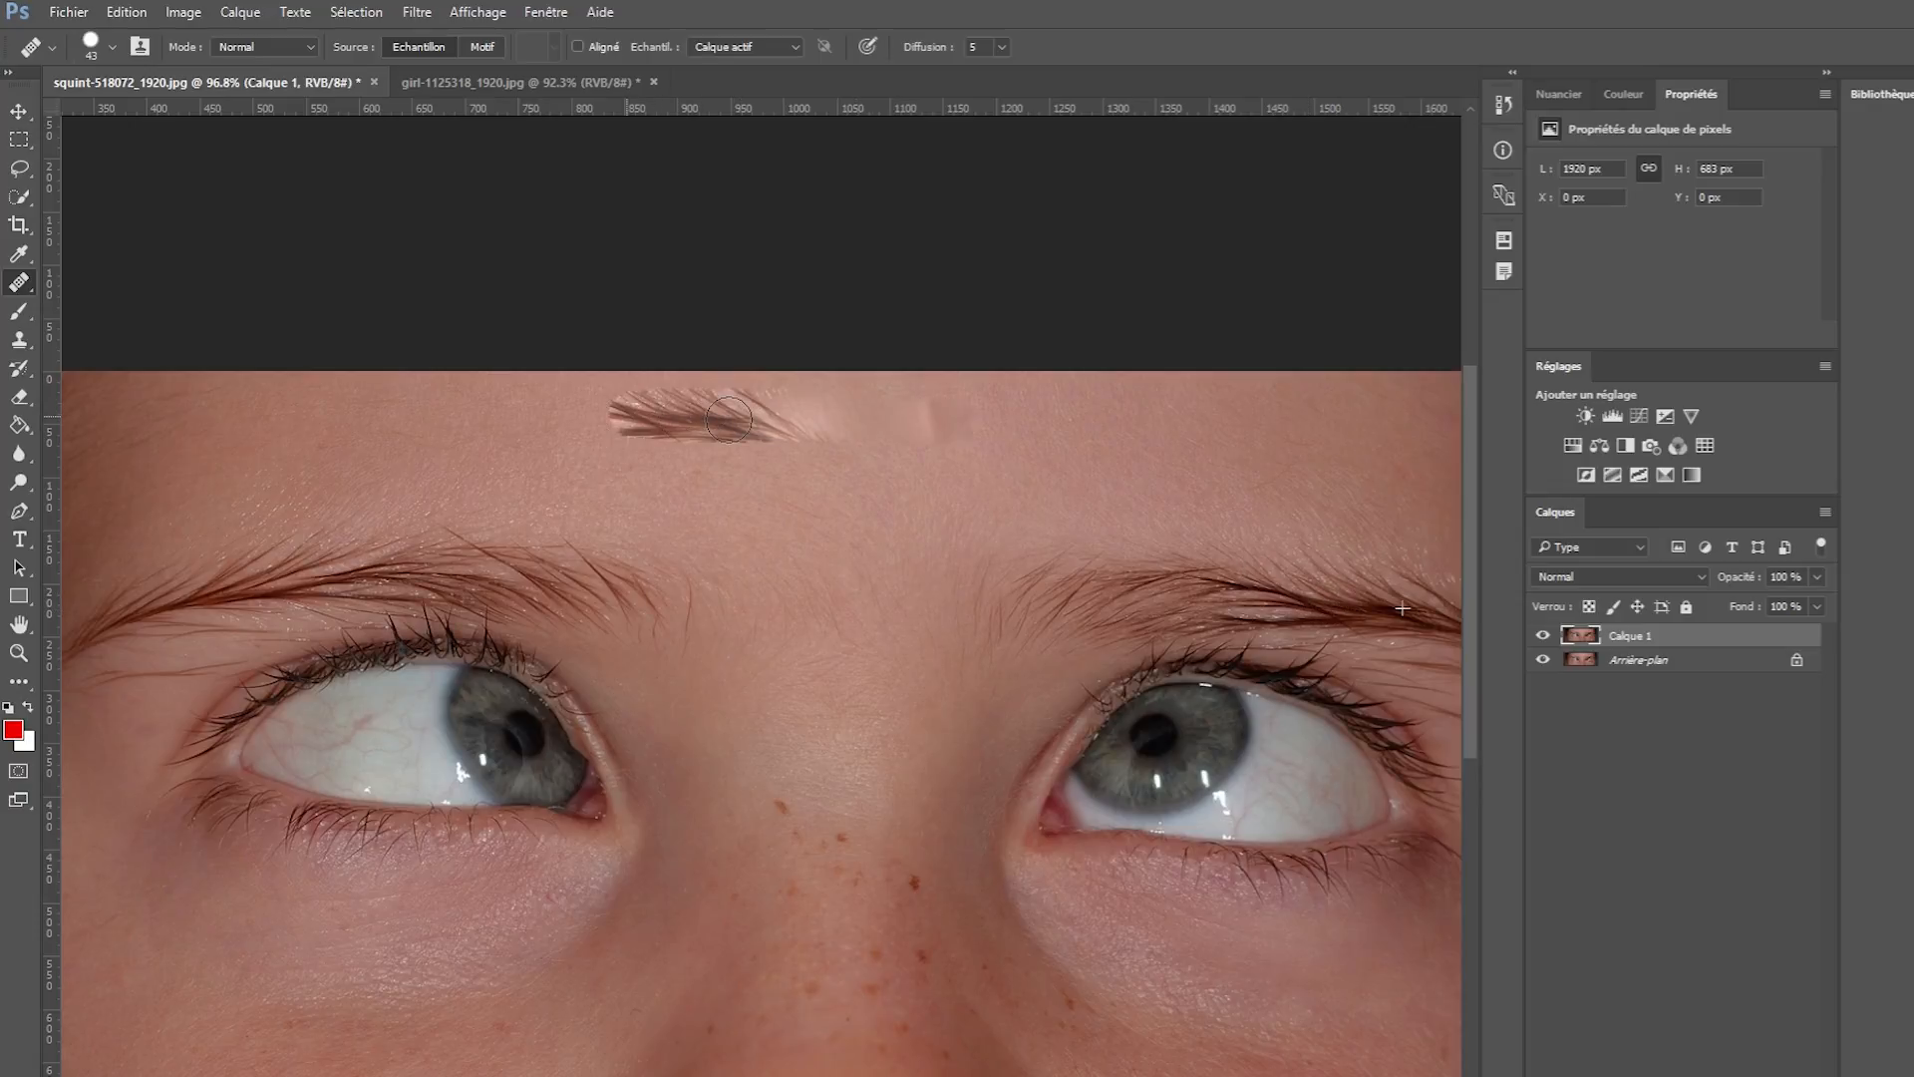
key("ctrl+z")
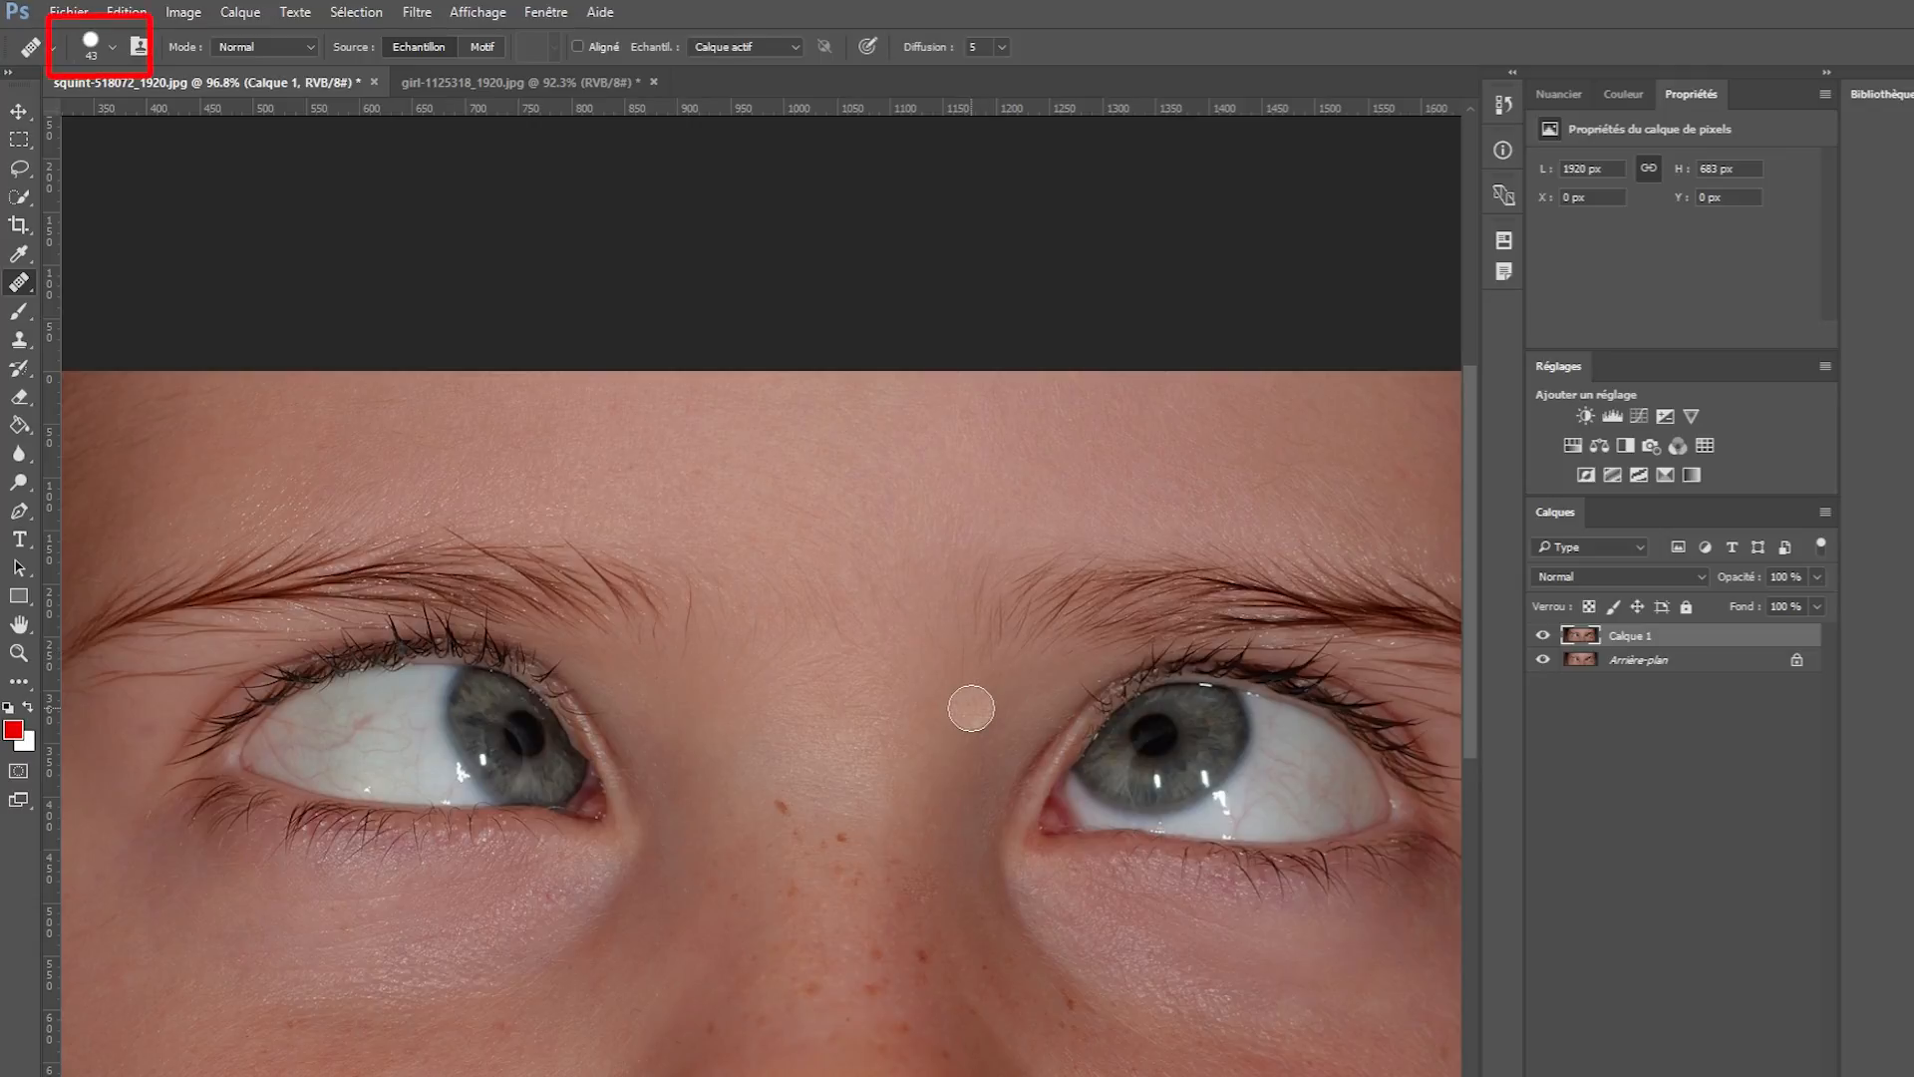
Greatly reduce the Healing Brush hardness and heal the dark freckles on the bridge of the nose.
left_click(113, 47)
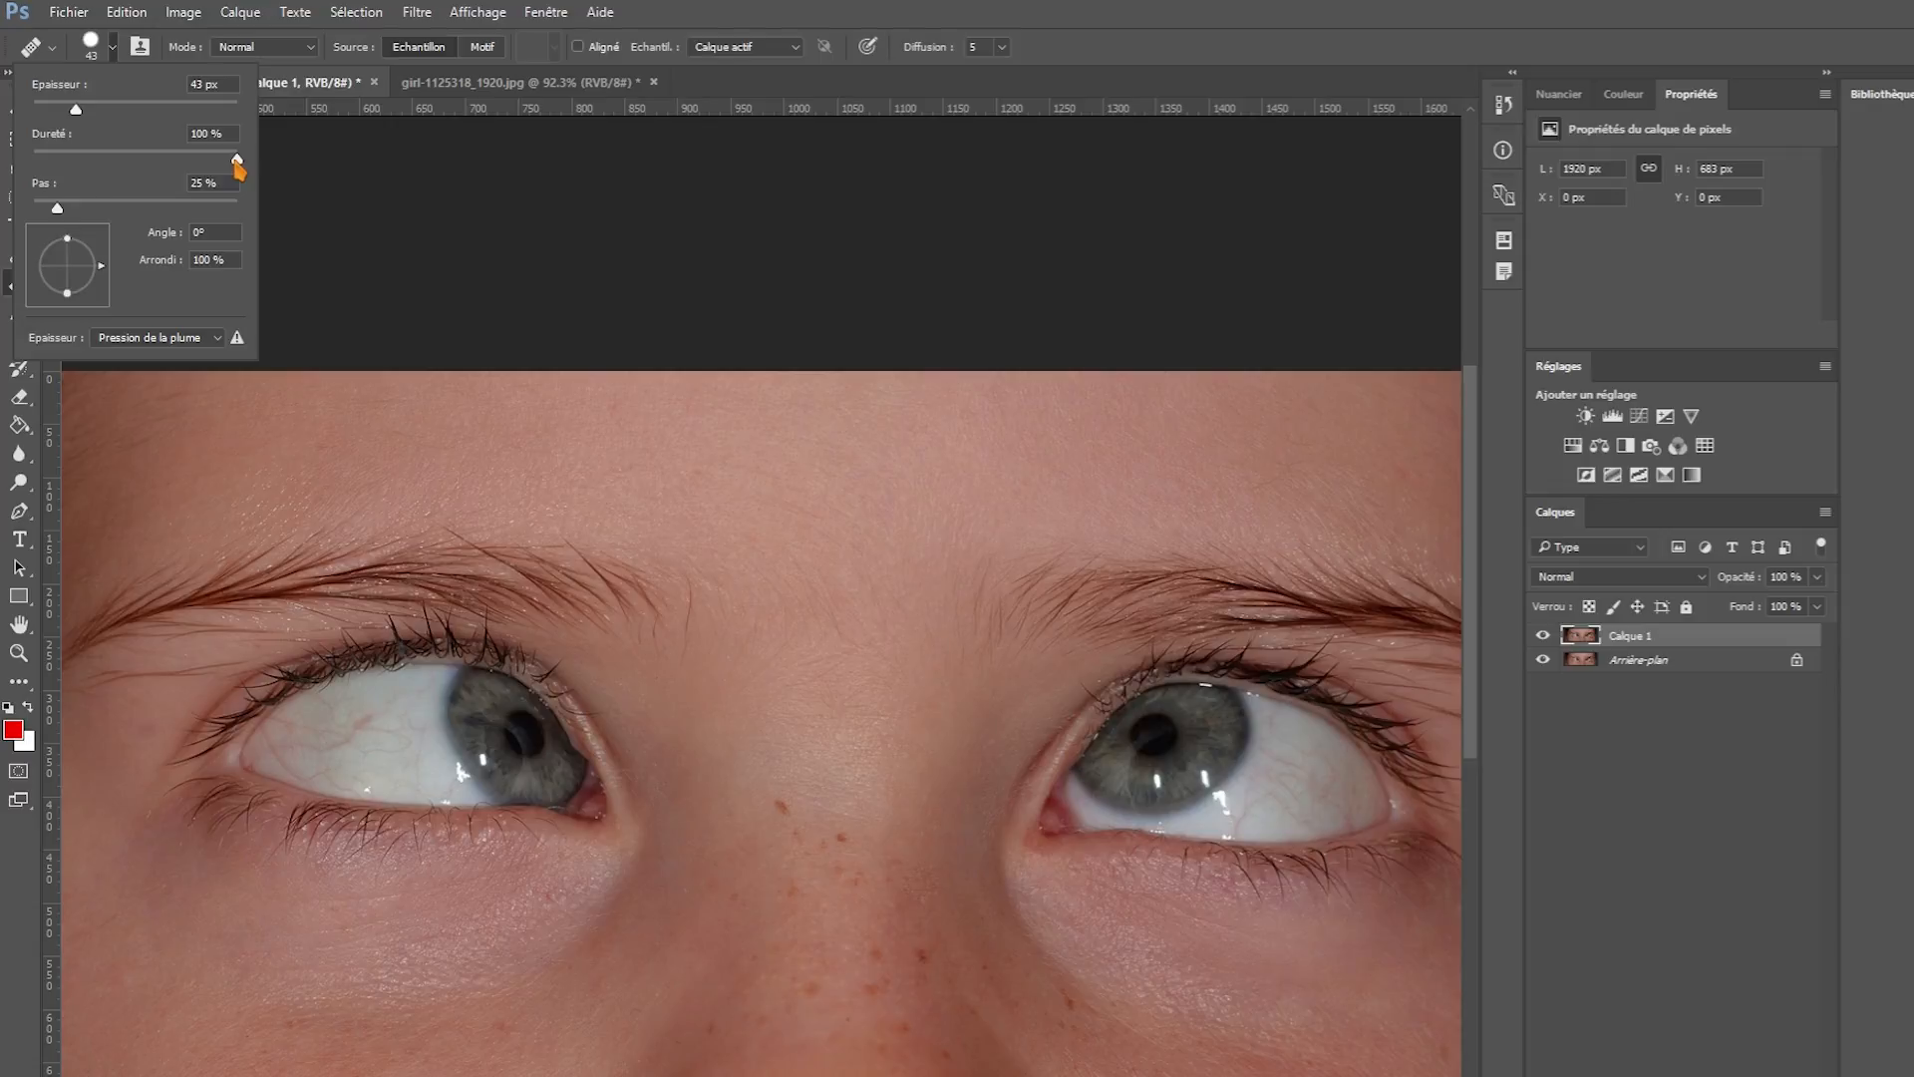
left_click_drag(238, 162, 54, 162)
left_click(892, 9)
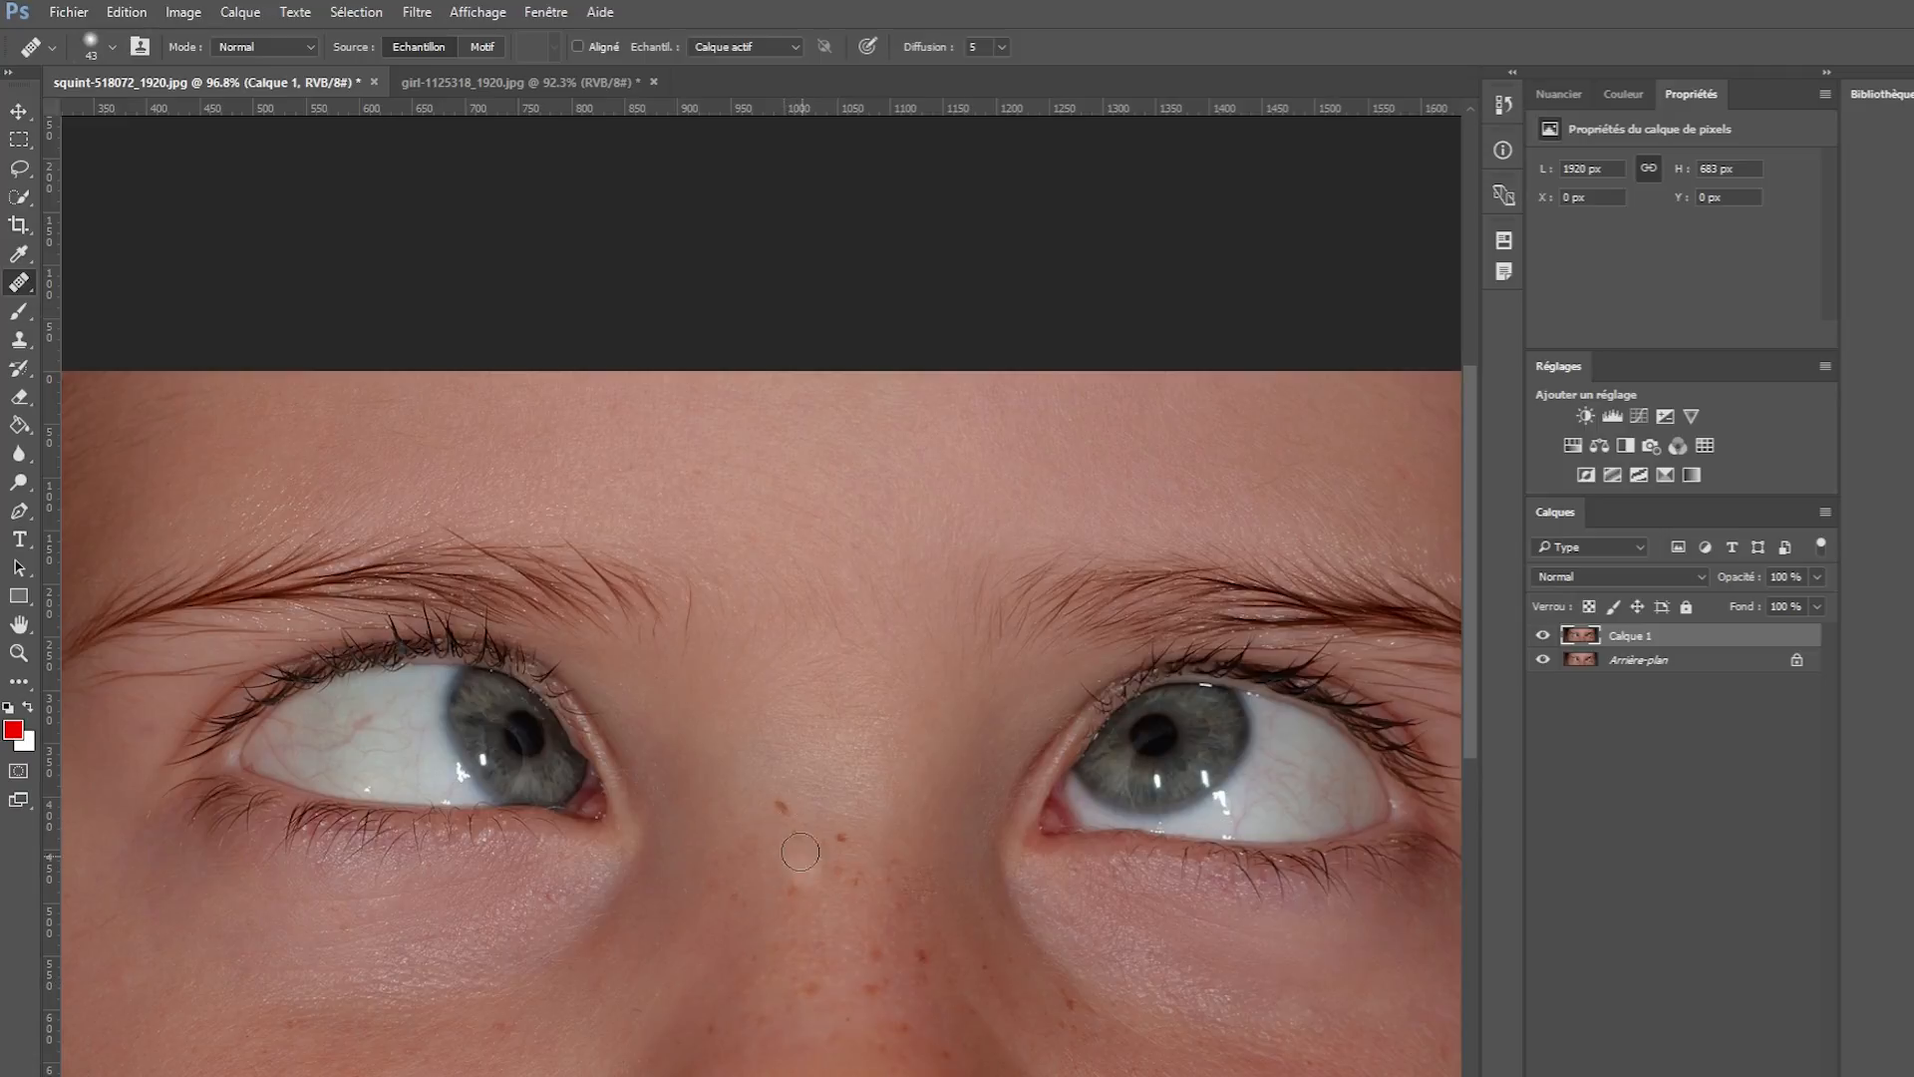
left_click(889, 961)
scroll(887, 963, "down", 1)
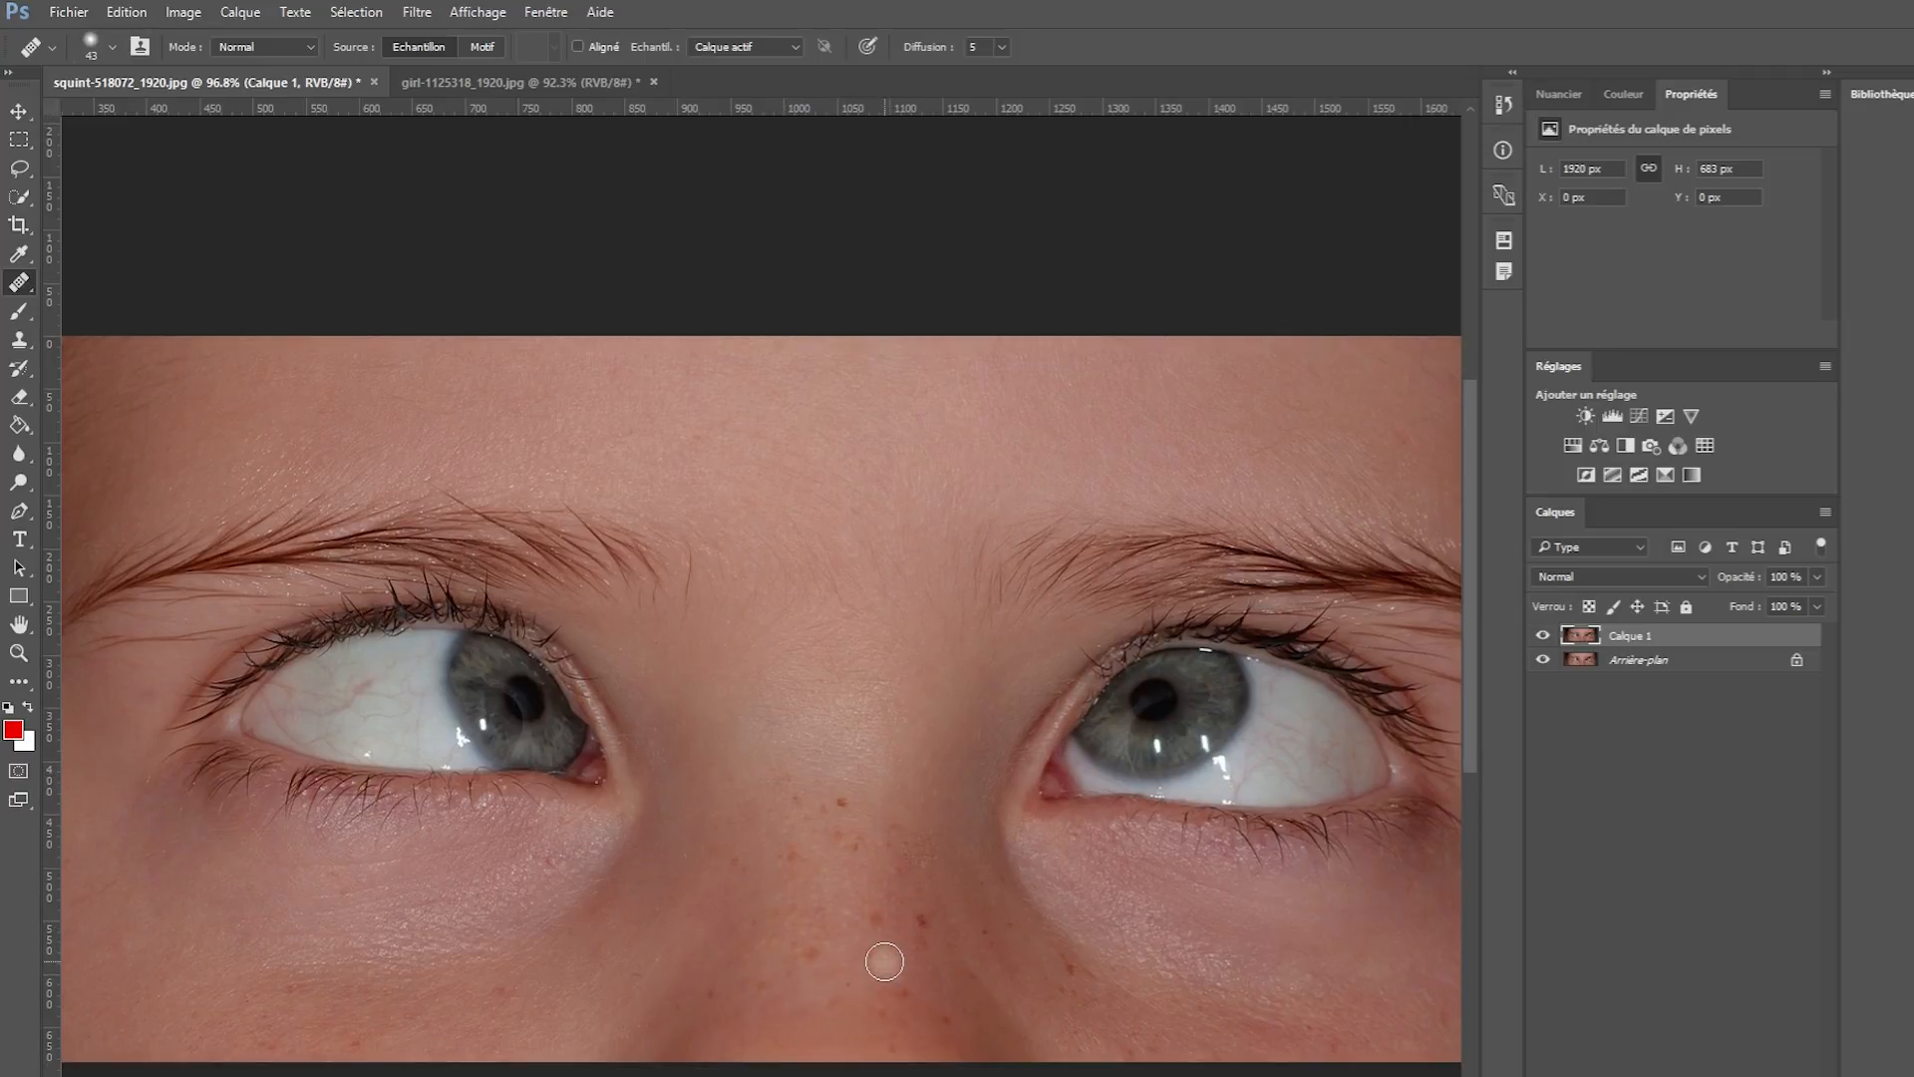
left_click(823, 807)
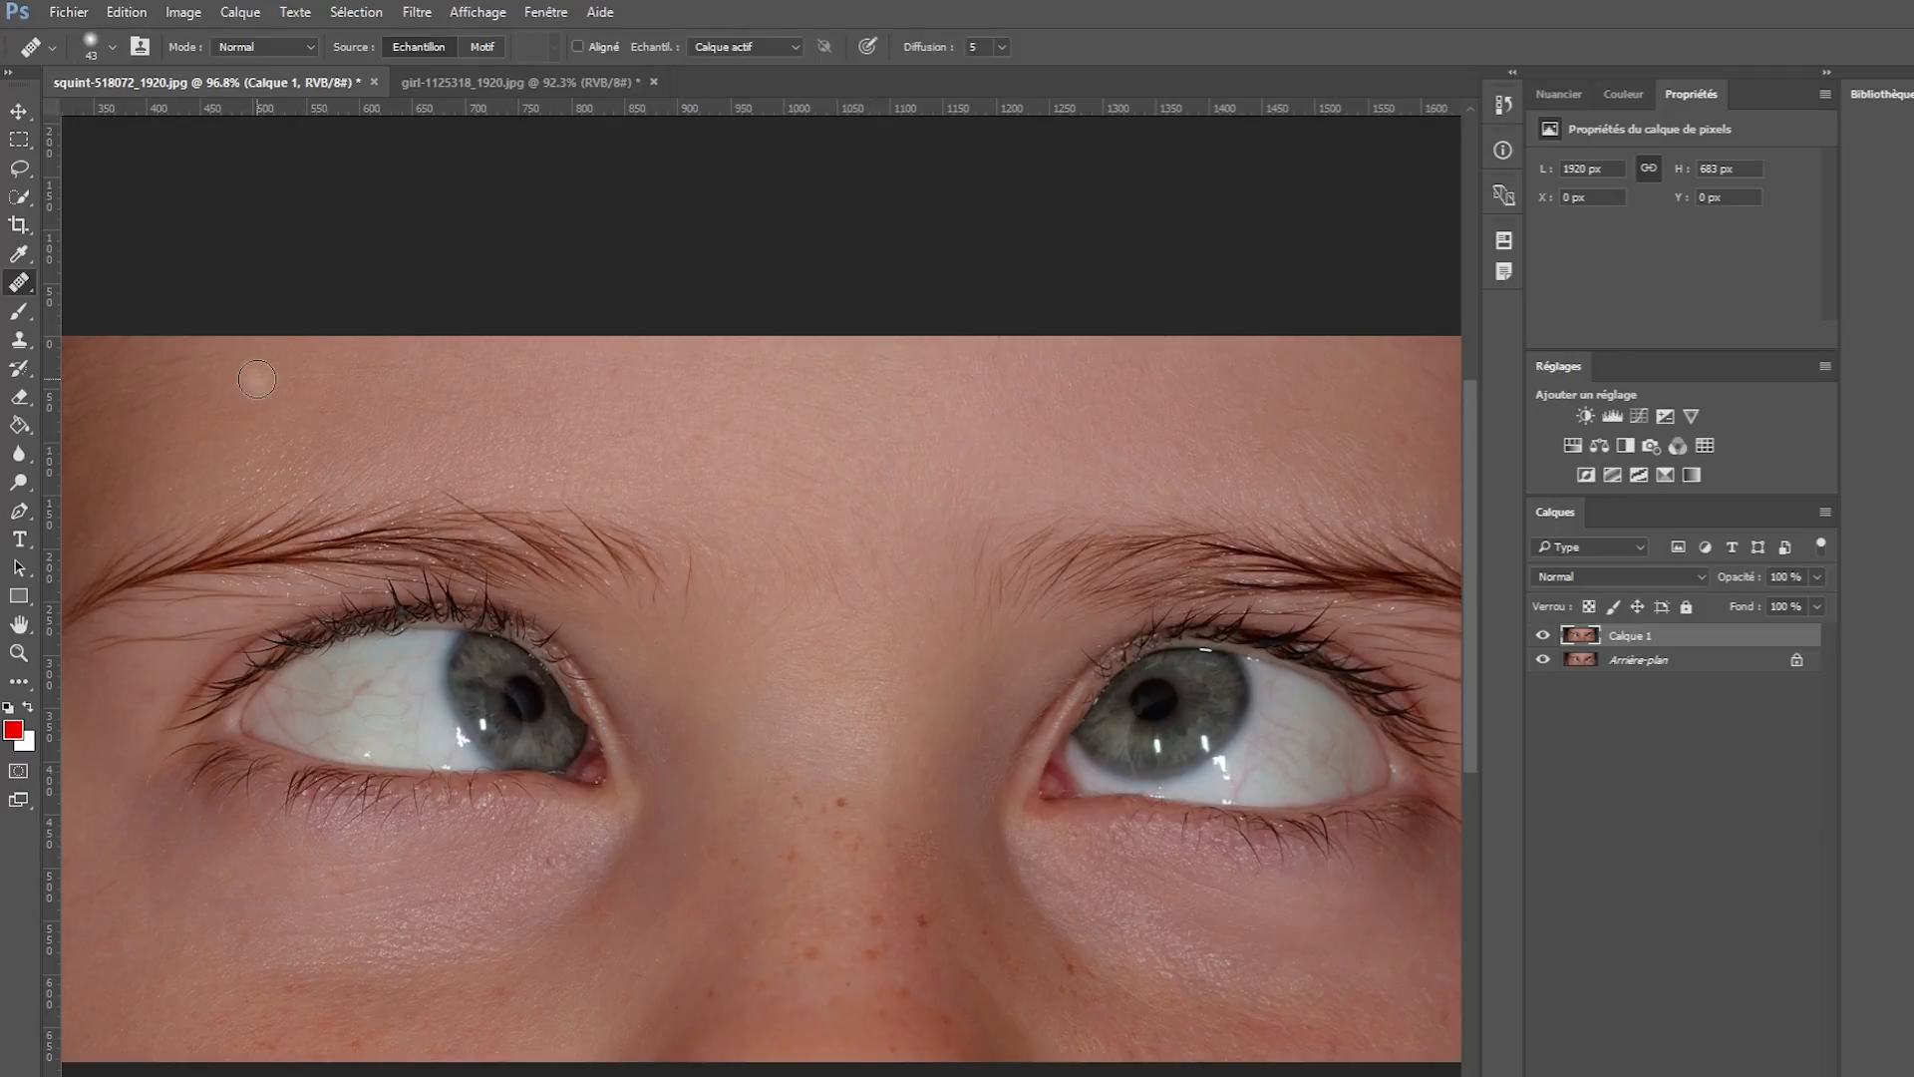
Set the Healing Brush hardness to 52% and heal more freckles on the bridge and middle of the nose.
left_click(114, 51)
left_click_drag(56, 160, 145, 180)
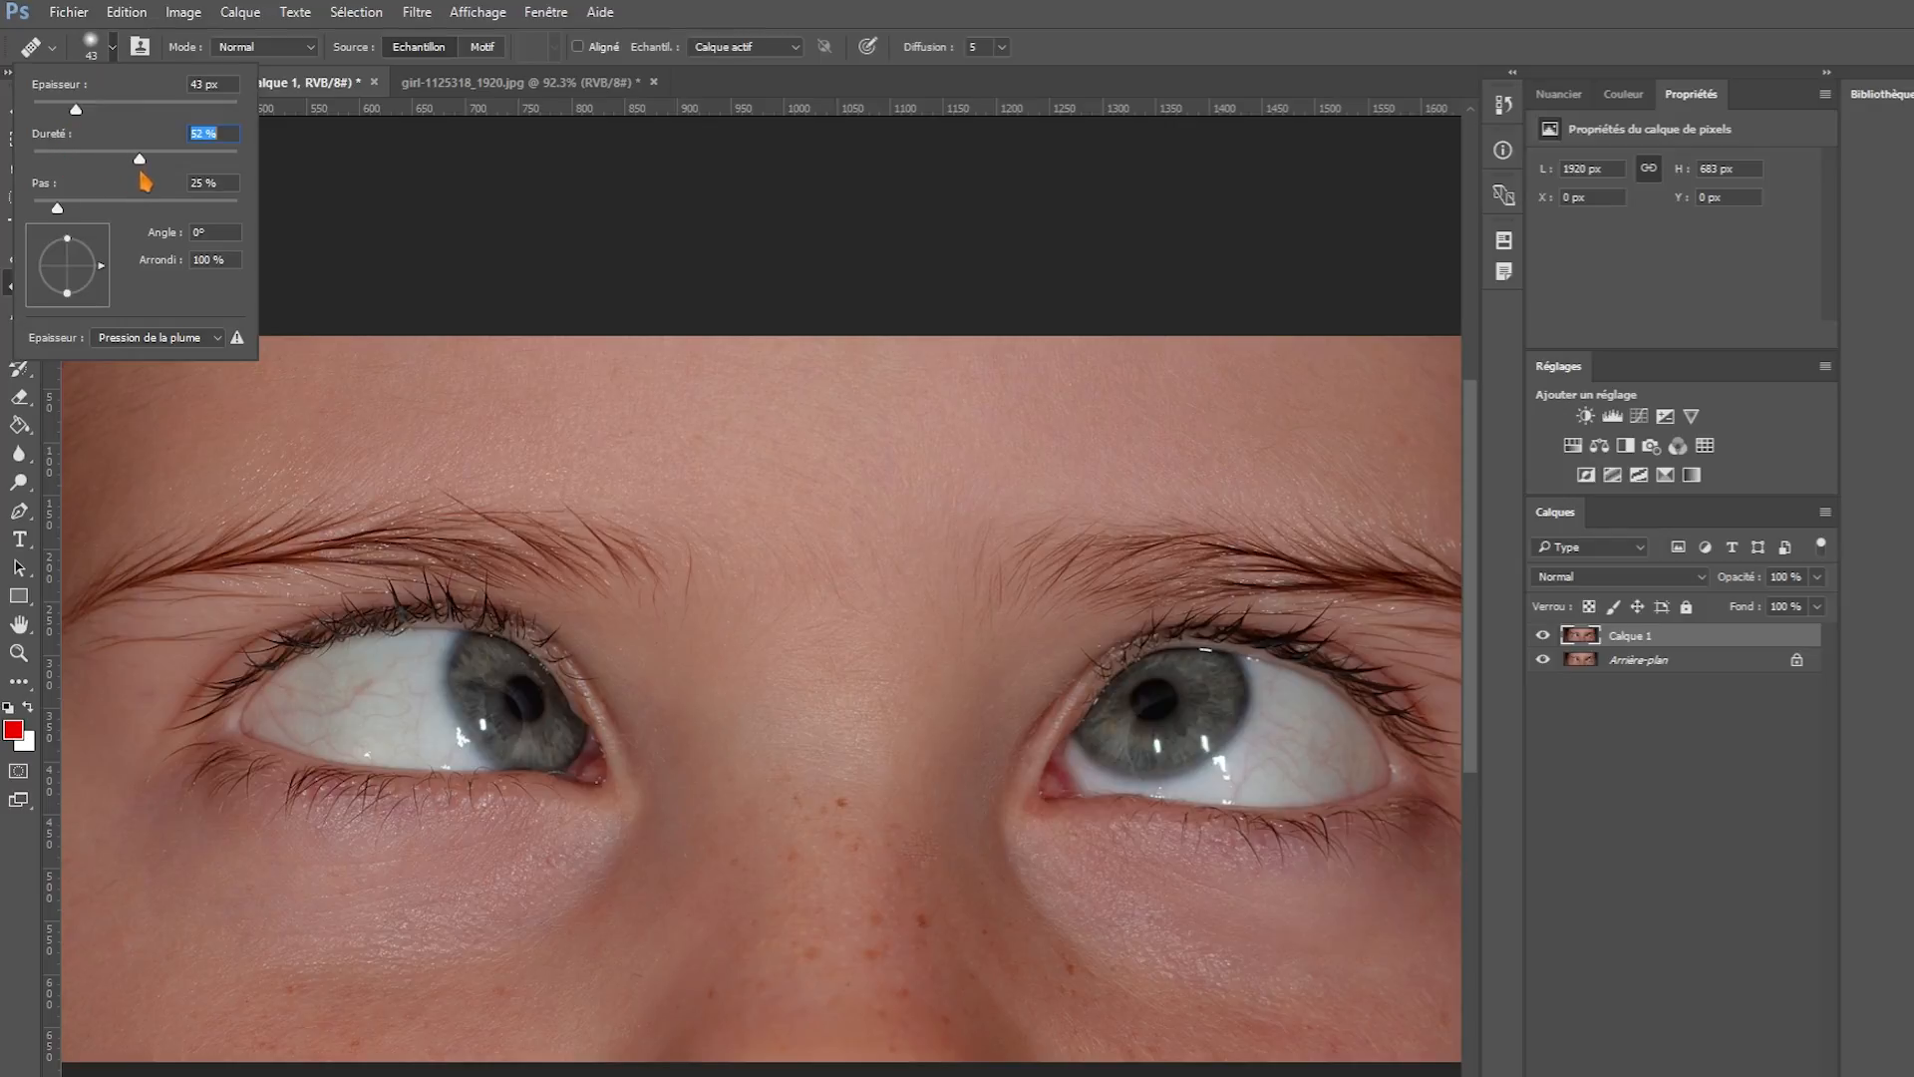
left_click(846, 806)
left_click(776, 895)
left_click(912, 926)
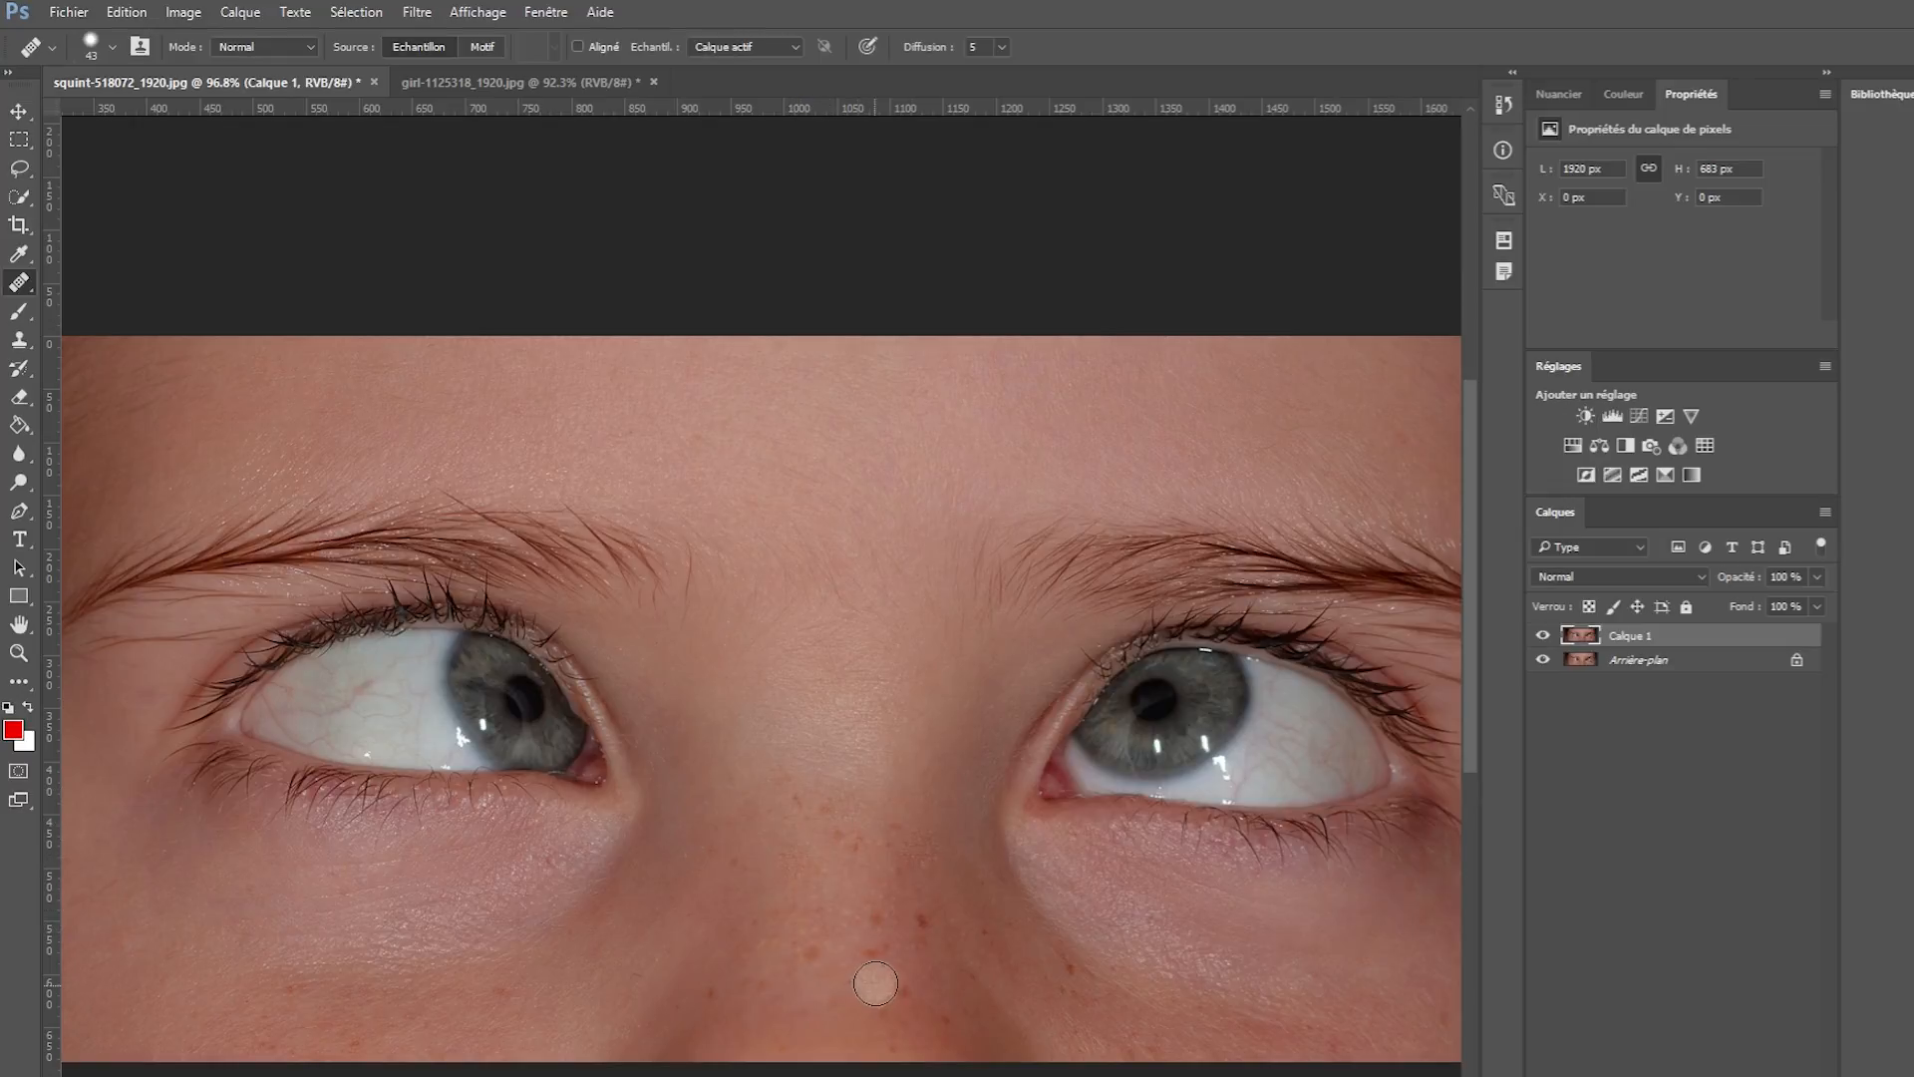
Remove the remaining freckles on and beside the nose with the content-aware Spot Healing Brush.
key("shift+j")
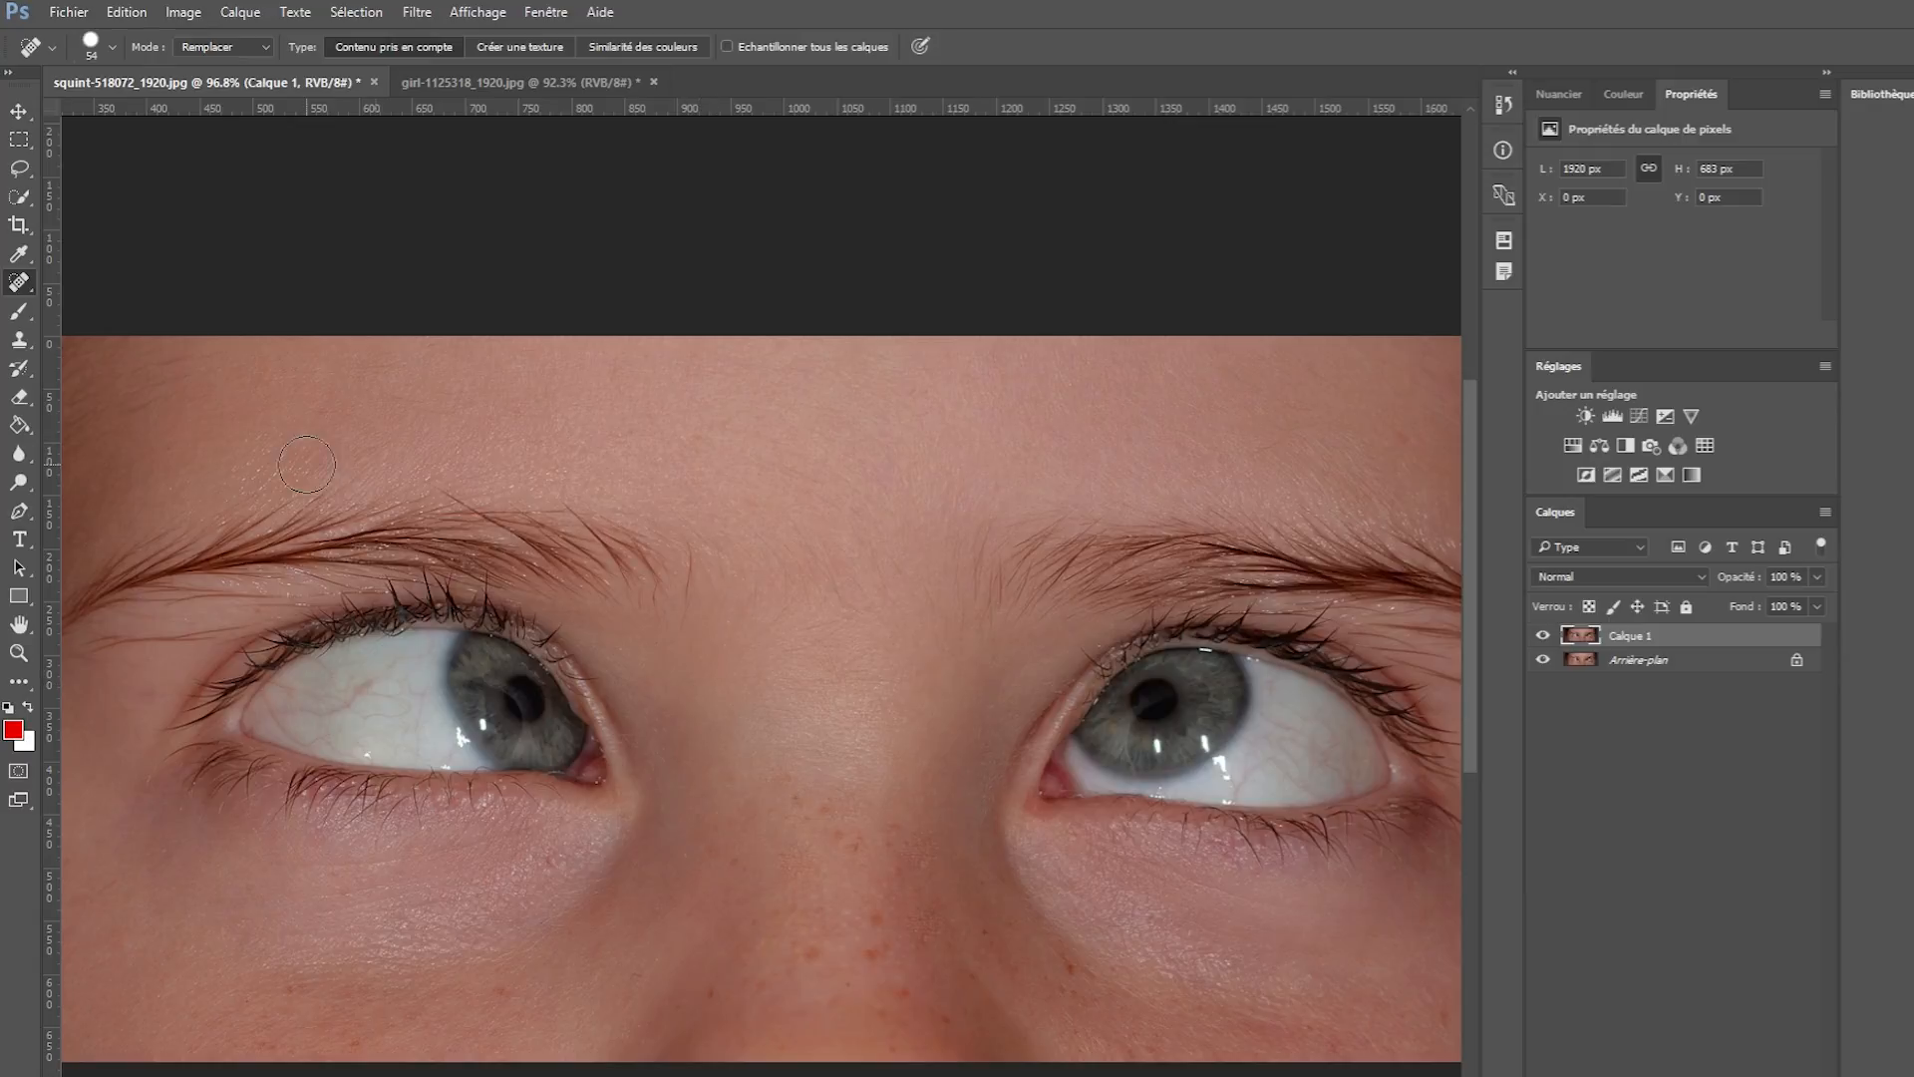
right_click(19, 282)
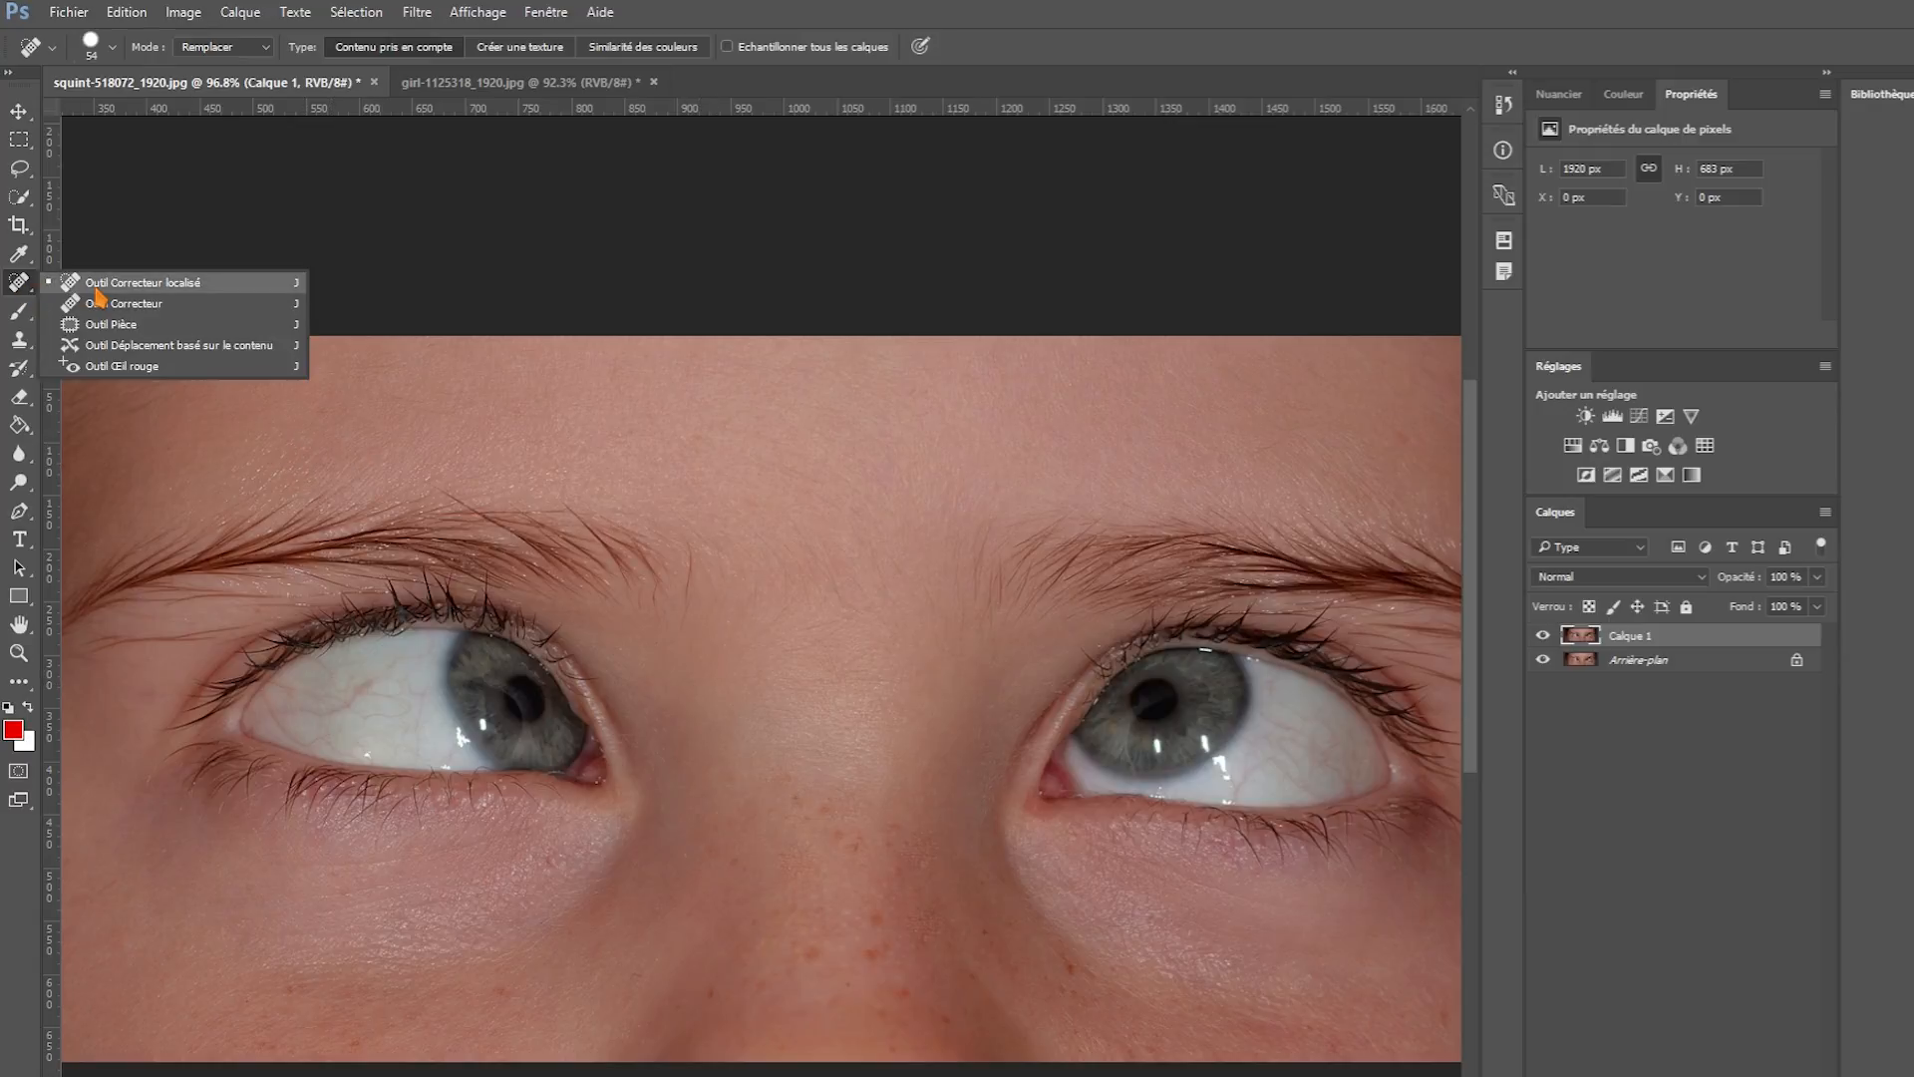
left_click(96, 287)
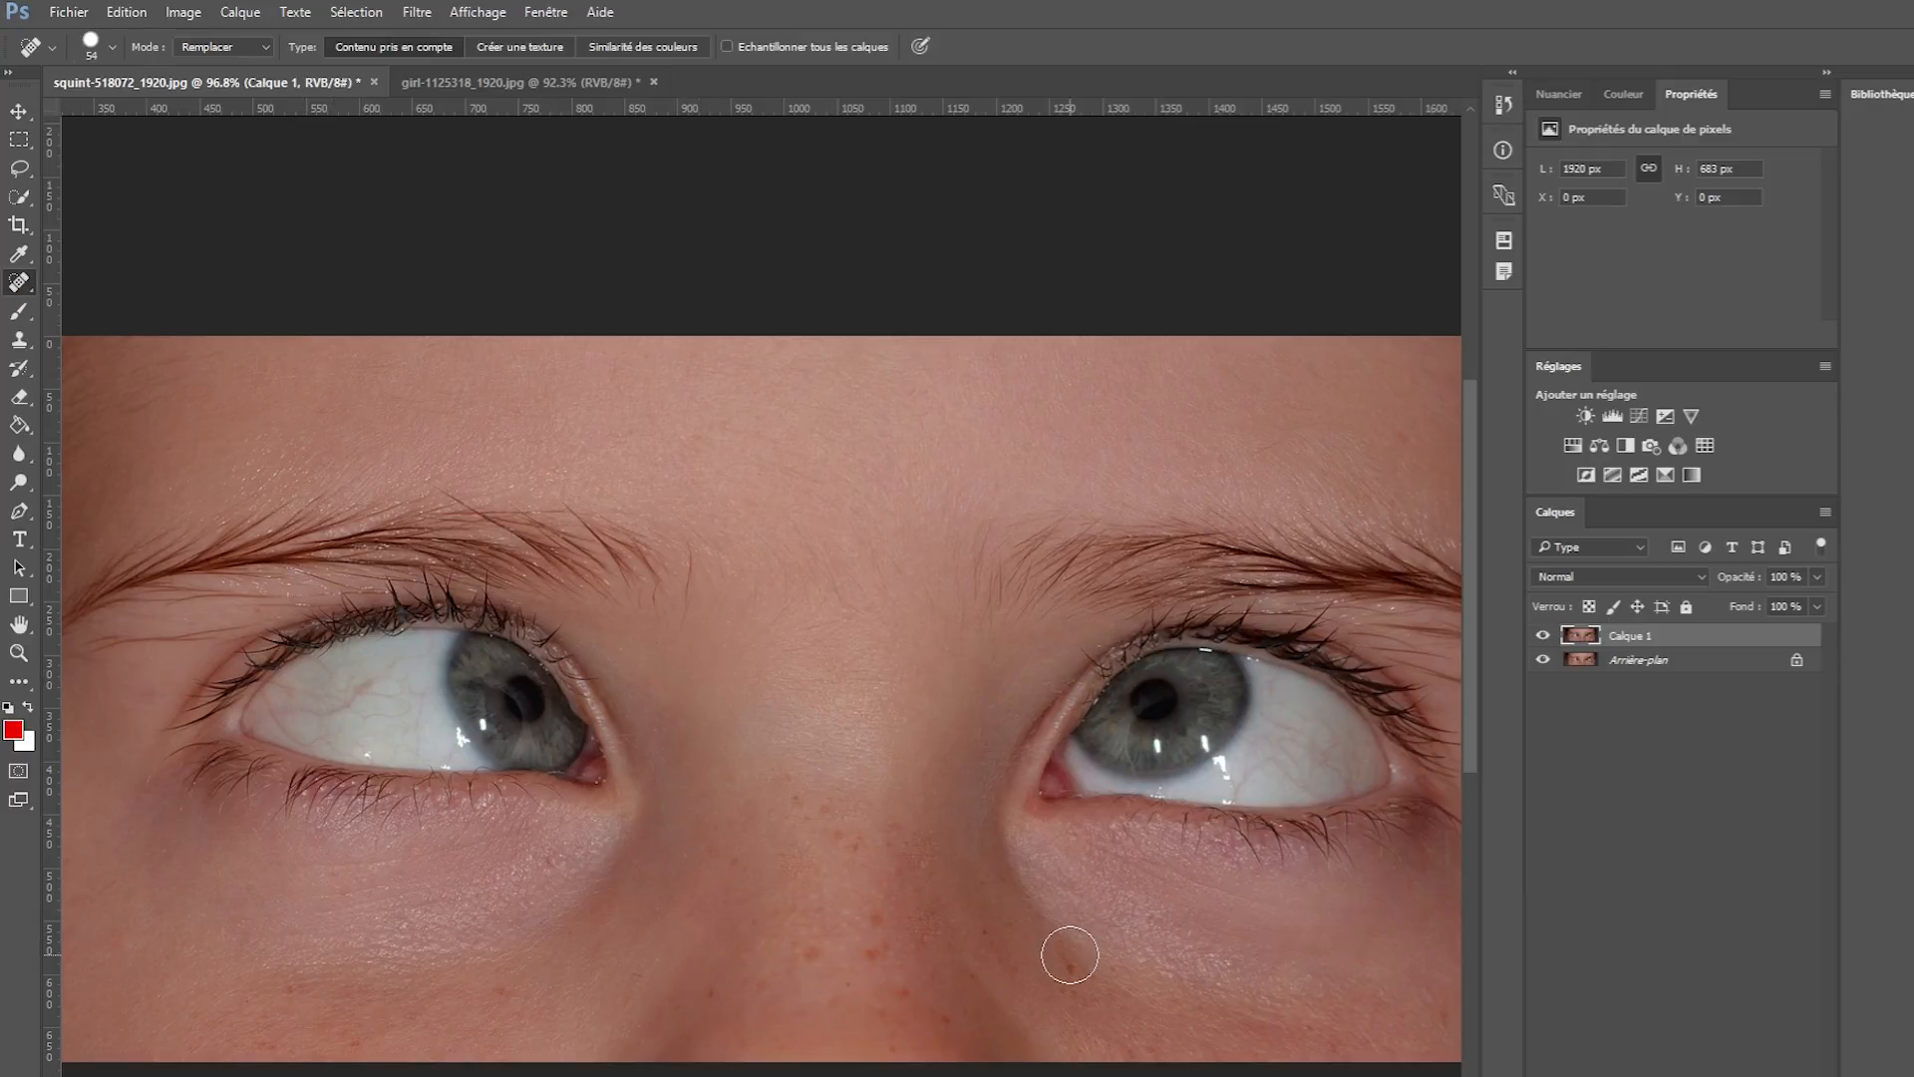
left_click(868, 932)
left_click(792, 797)
left_click(828, 804)
left_click(812, 960)
left_click(982, 935)
Smooth the skin on the nose bridge with the Healing Brush, using skin sampled from the forehead.
right_click(19, 283)
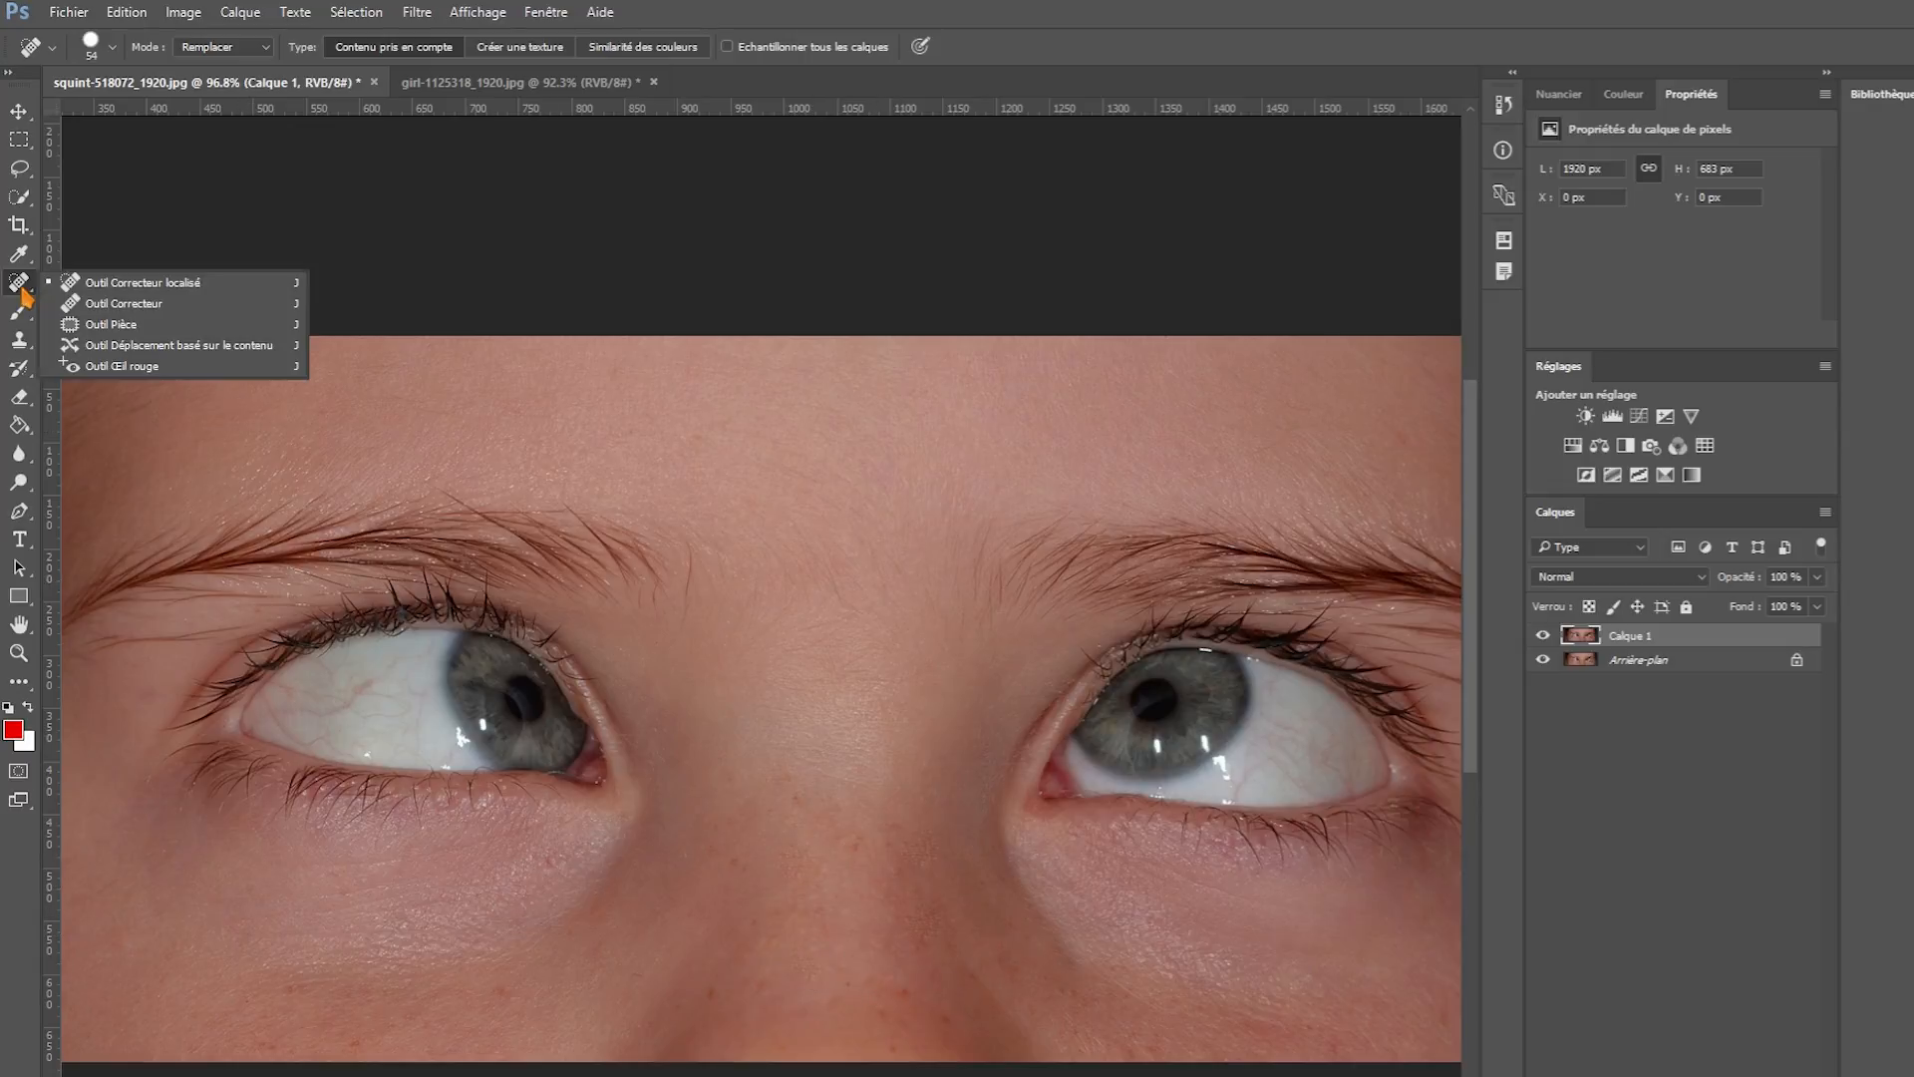
left_click(118, 304)
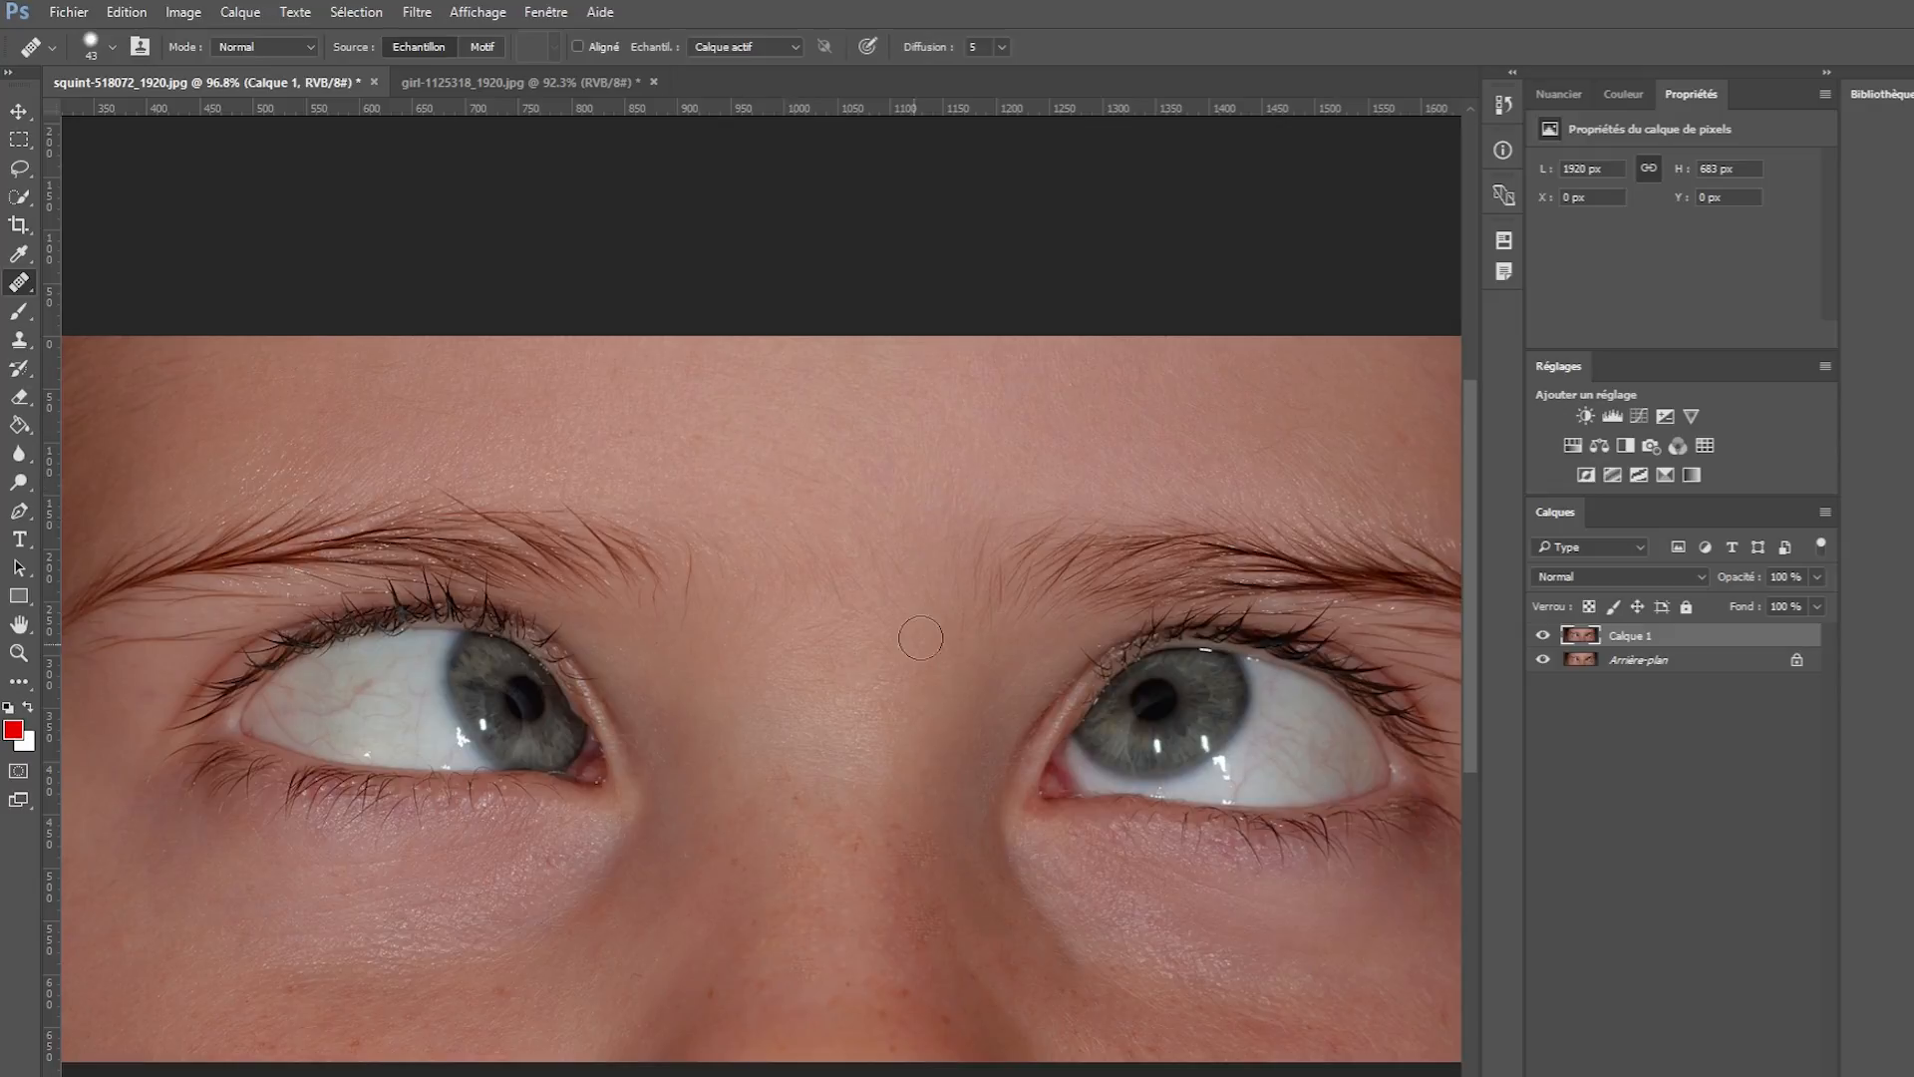
left_click(826, 420, "alt")
left_click_drag(803, 809, 864, 840)
Try to paint a copy of the right-hand iris onto the forehead between the eyebrows with the Healing Brush.
left_click(1155, 703, "alt")
left_click(811, 509)
mouse_move(787, 500)
left_mouse_down()
mouse_move(803, 533)
mouse_move(782, 462)
mouse_move(752, 504)
mouse_move(790, 495)
mouse_move(779, 536)
mouse_move(818, 555)
left_mouse_up()
left_click(114, 48)
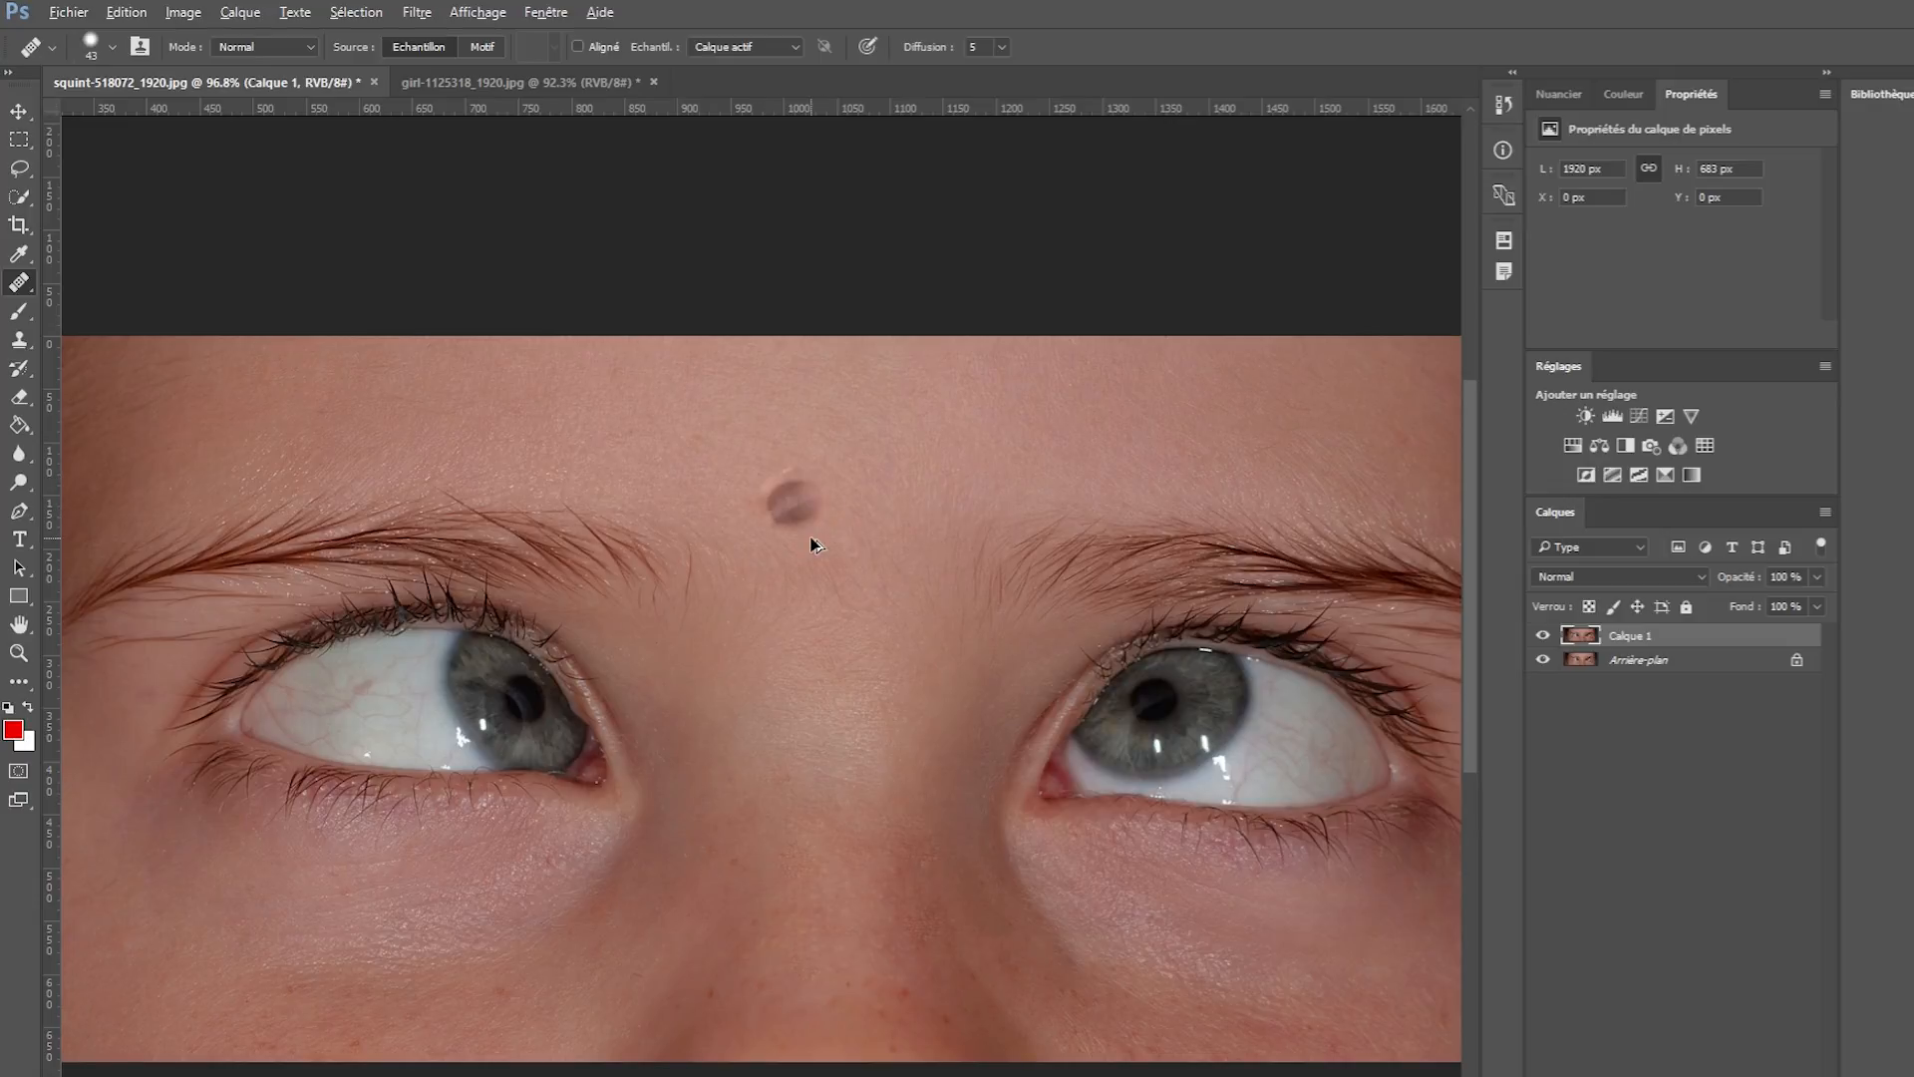
Switch to the image girl-1125318_1920.jpg and duplicate its background layer.
right_click(20, 287)
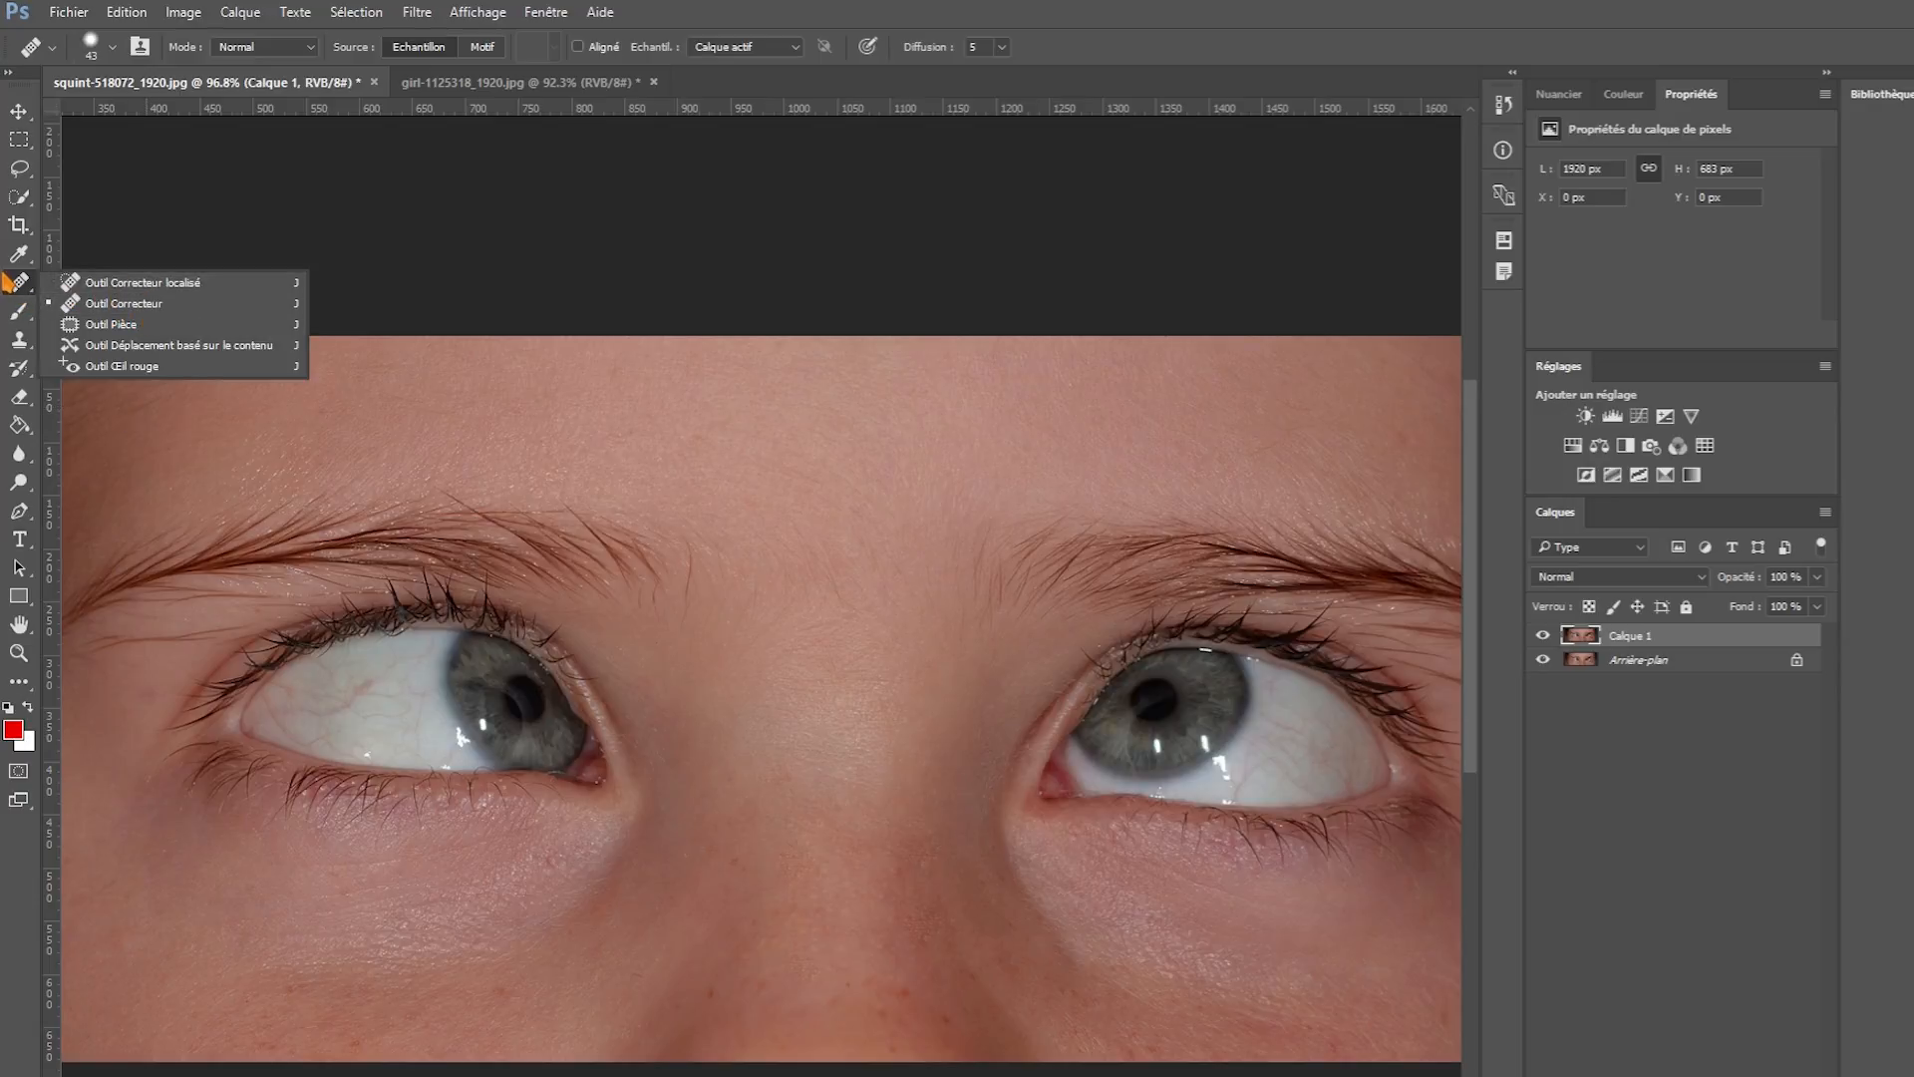
left_click(508, 86)
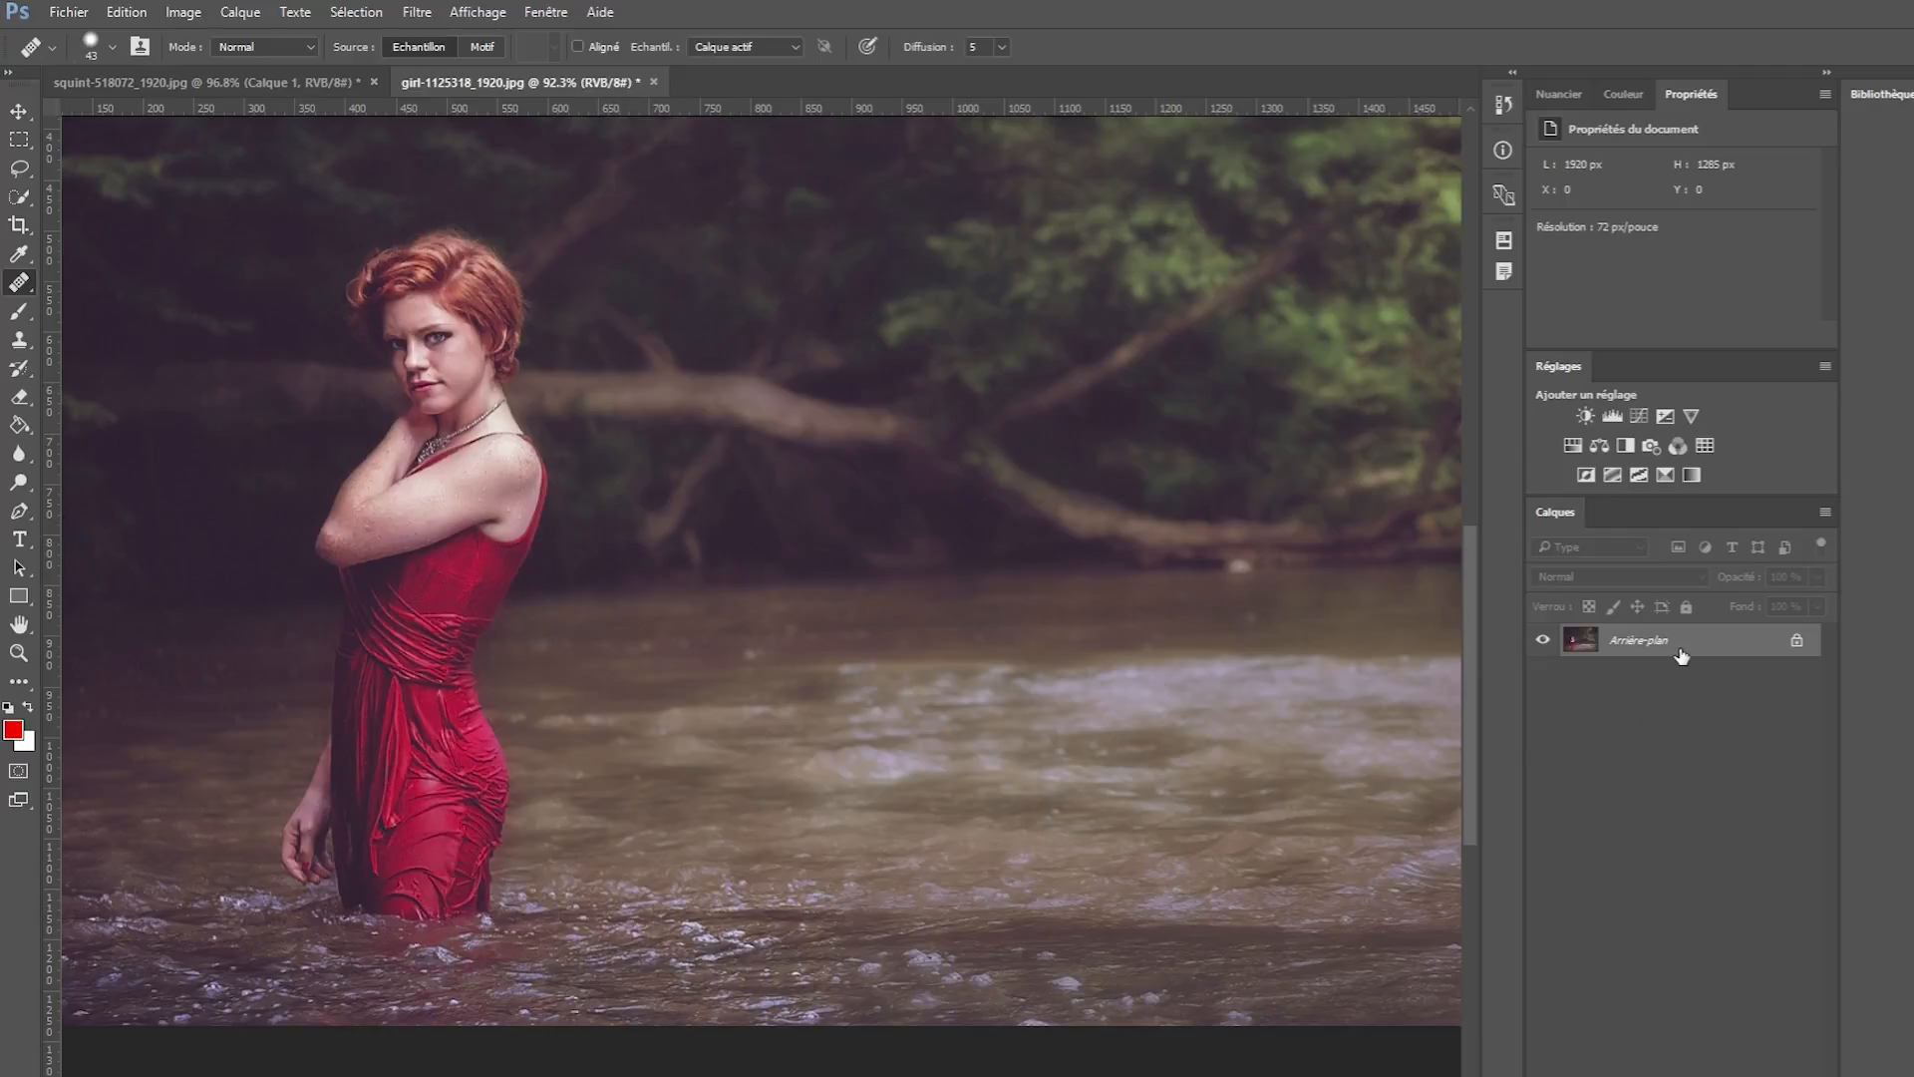
key("ctrl+j")
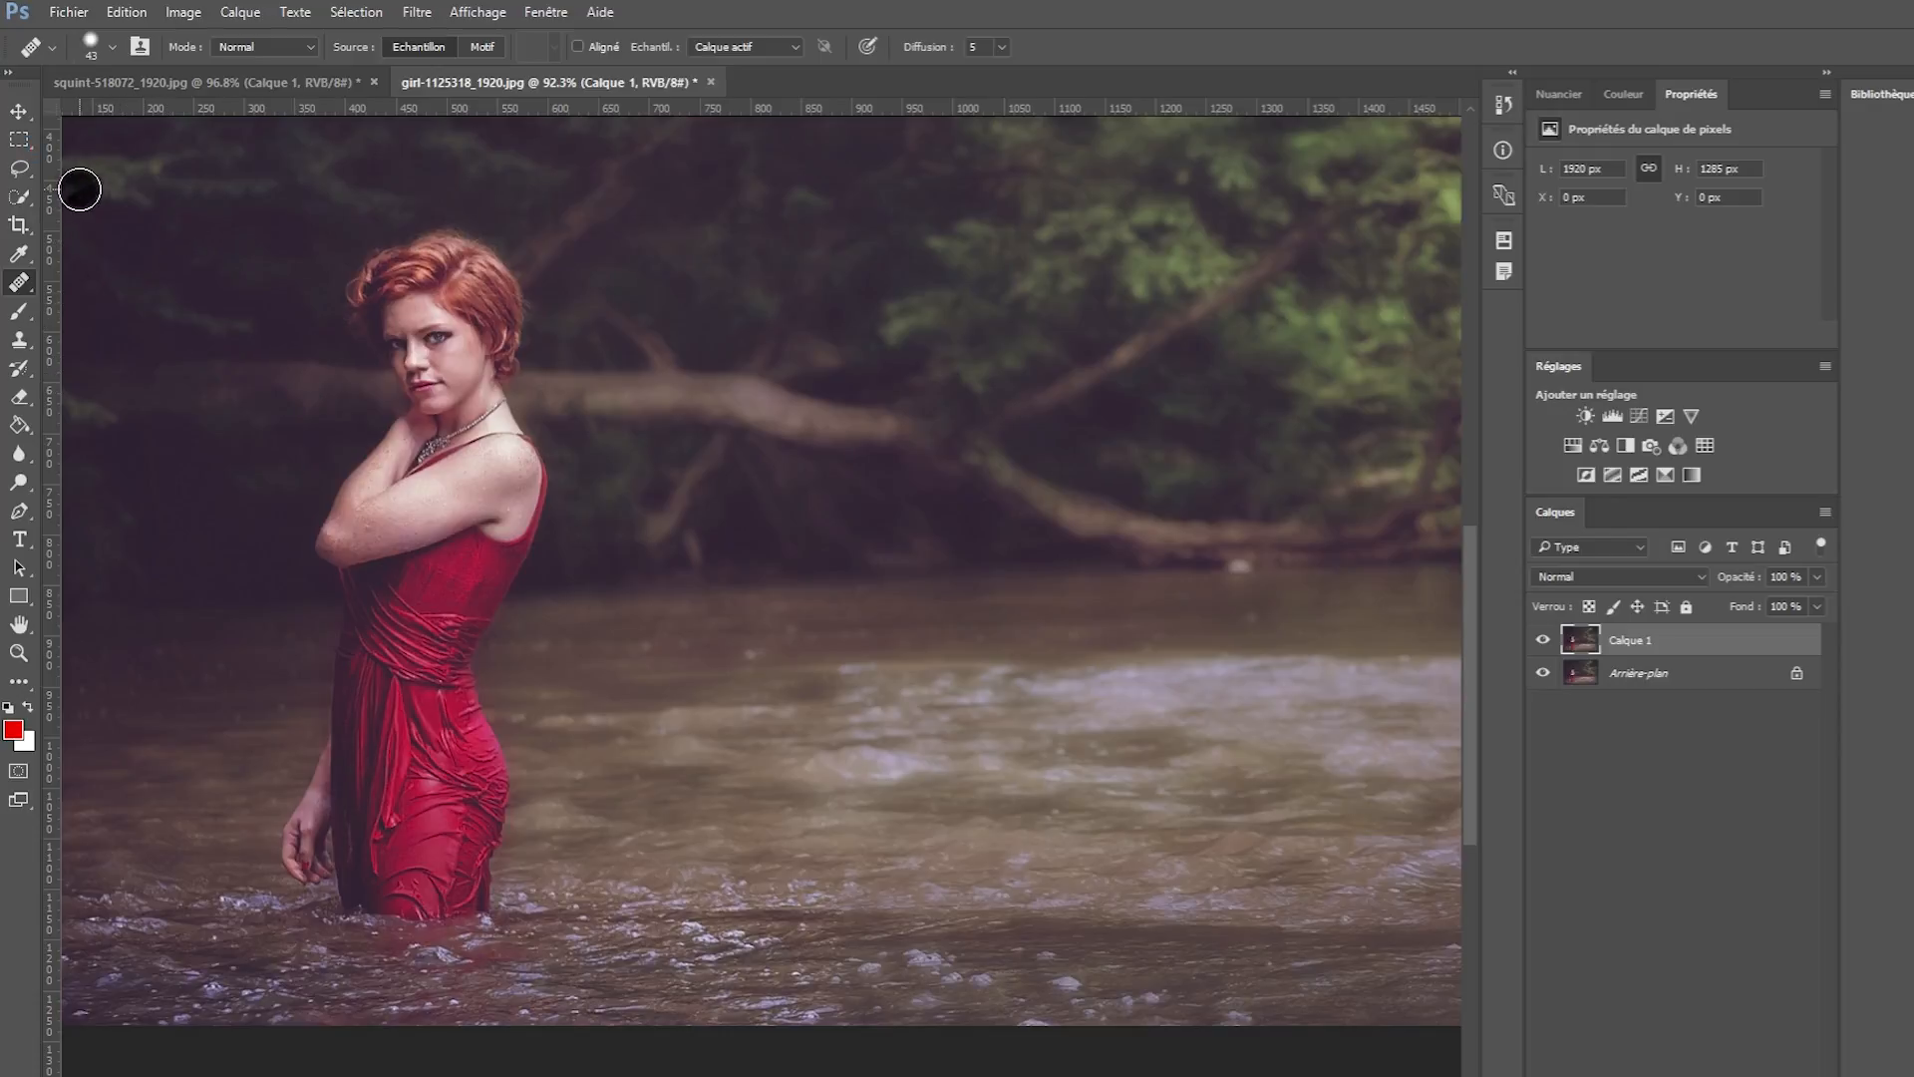
Outline the woman in the red dress with a loose Lasso selection, including a margin of background and water.
left_click(19, 169)
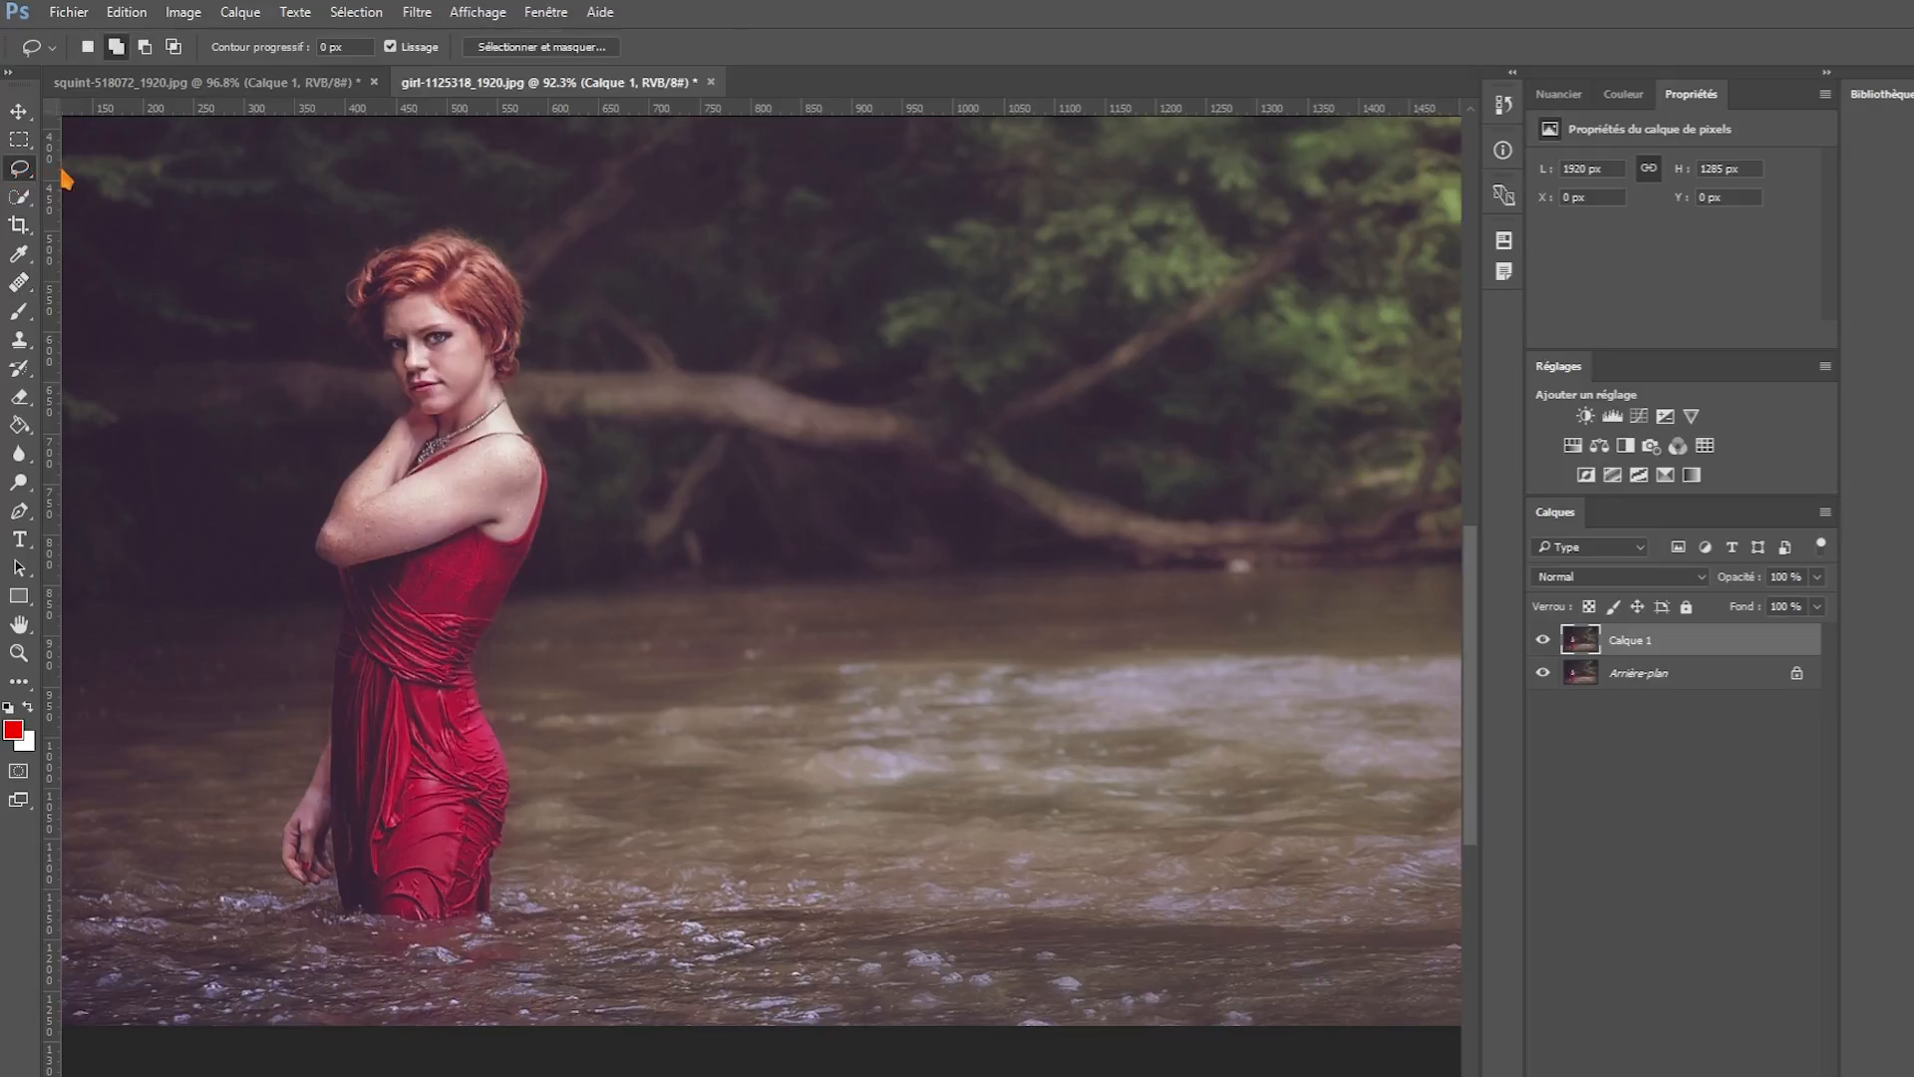
right_click(22, 172)
left_click(153, 178)
left_click_drag(503, 935, 530, 783)
mouse_move(511, 630)
left_mouse_down()
mouse_move(558, 486)
mouse_move(536, 265)
mouse_move(487, 220)
mouse_move(412, 215)
mouse_move(332, 290)
mouse_move(367, 415)
mouse_move(306, 534)
mouse_move(314, 681)
mouse_move(258, 887)
mouse_move(324, 939)
mouse_move(504, 935)
left_mouse_up()
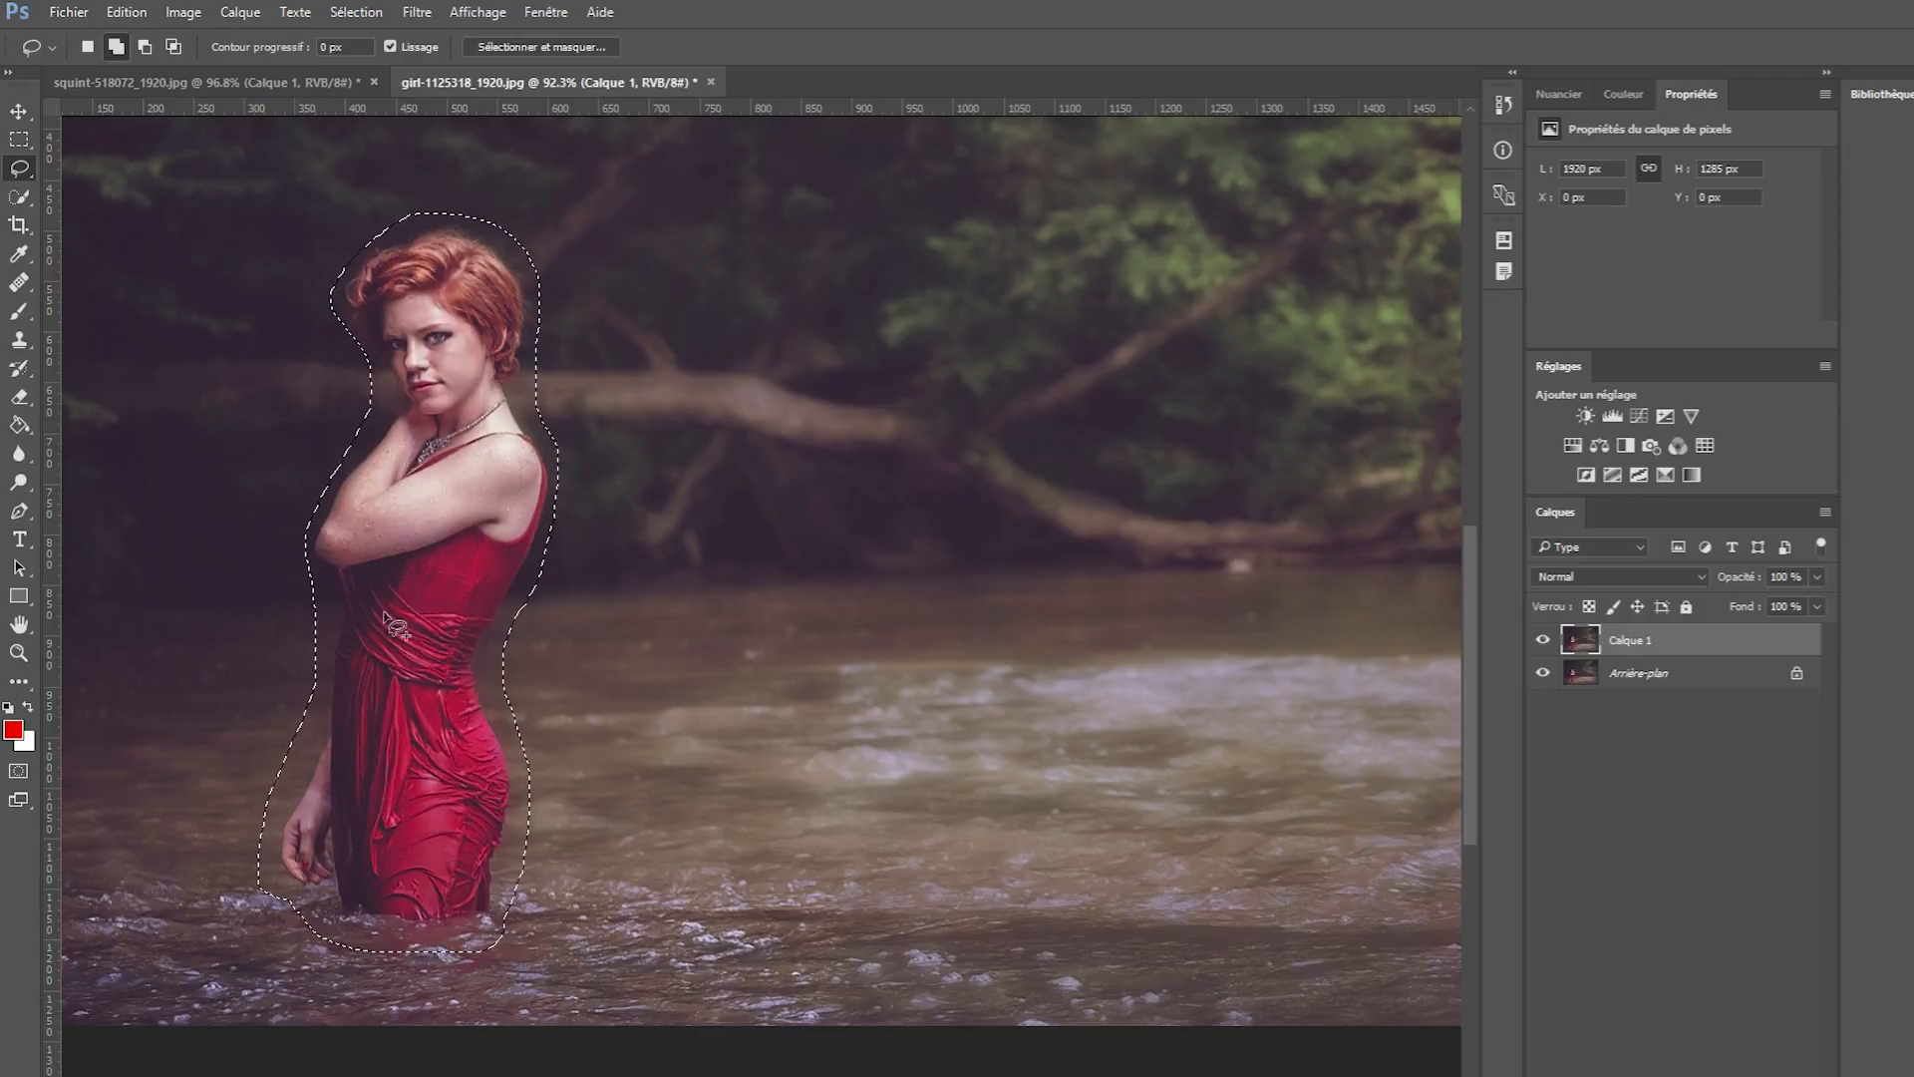
Fill the selection around the woman using Content-Aware with colour adaptation, Normal mode and 100% opacity, then deselect.
right_click(454, 570)
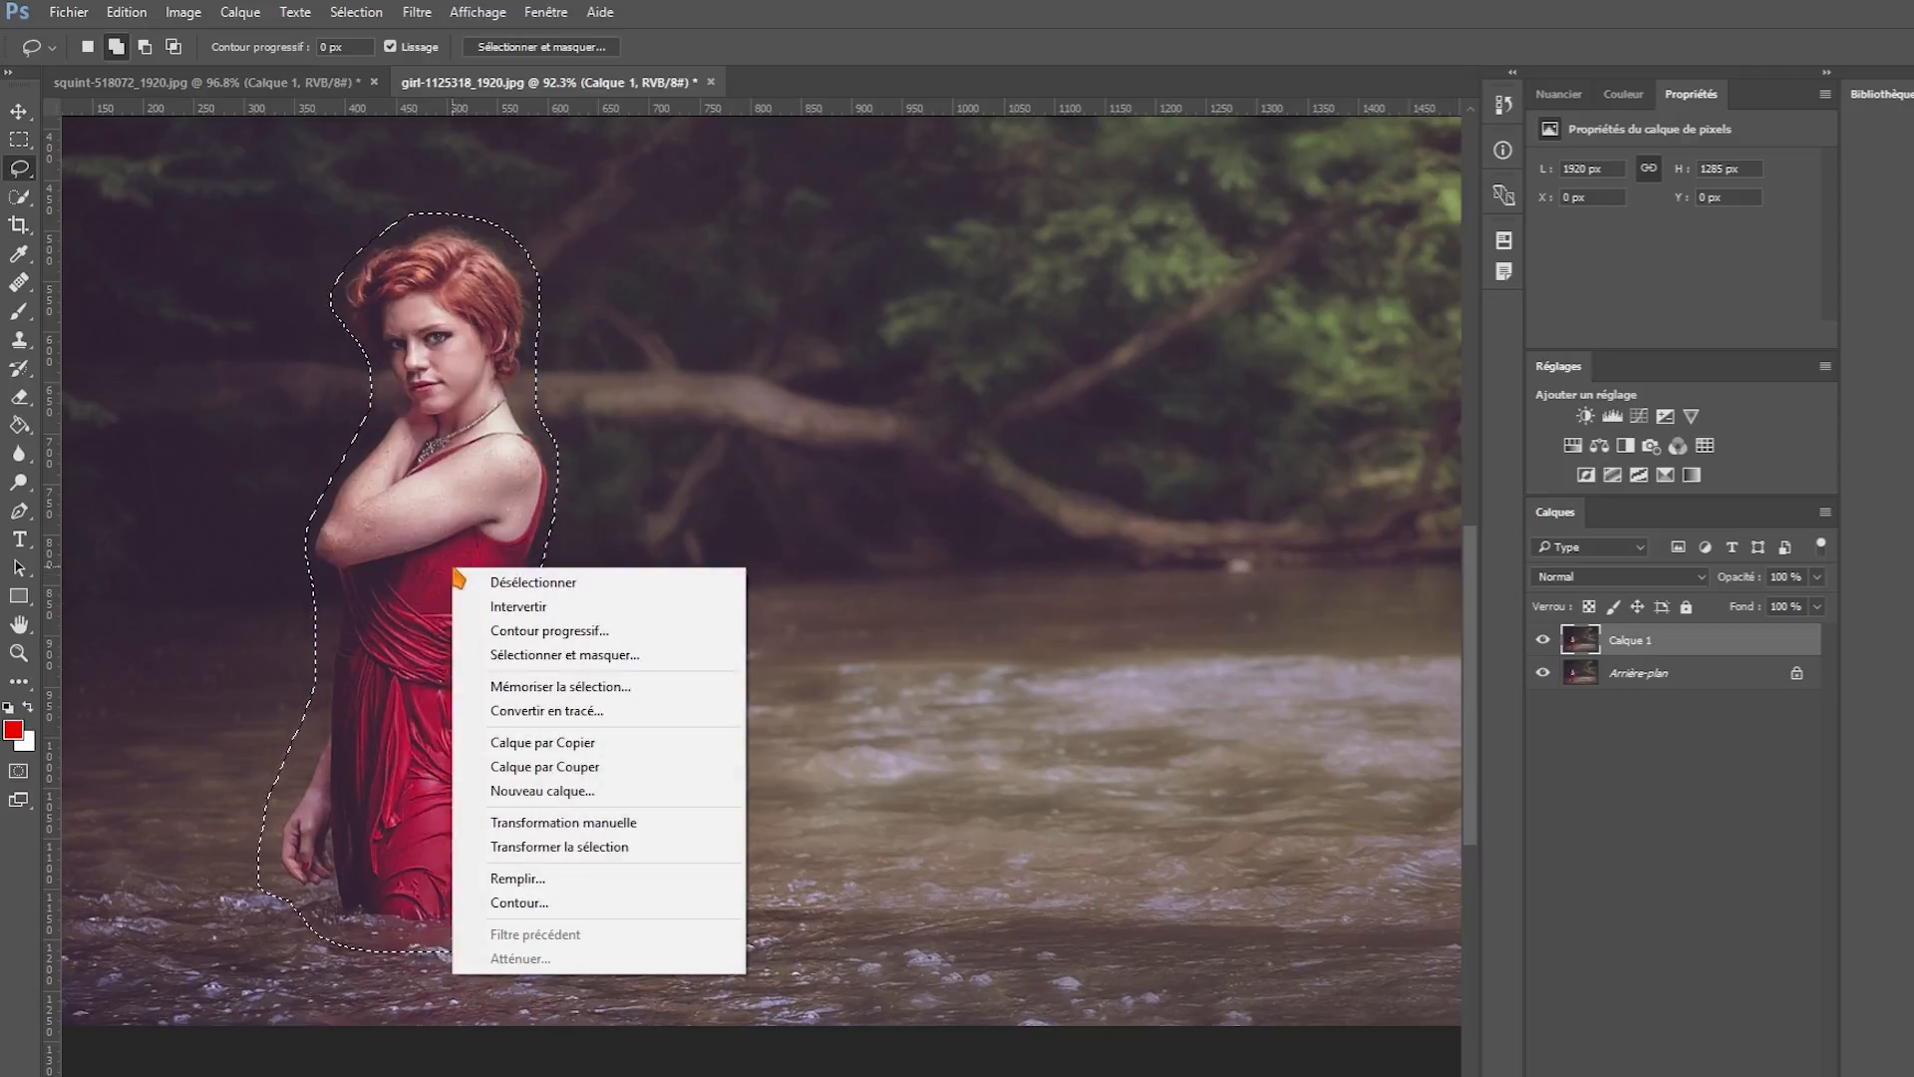
left_click(519, 877)
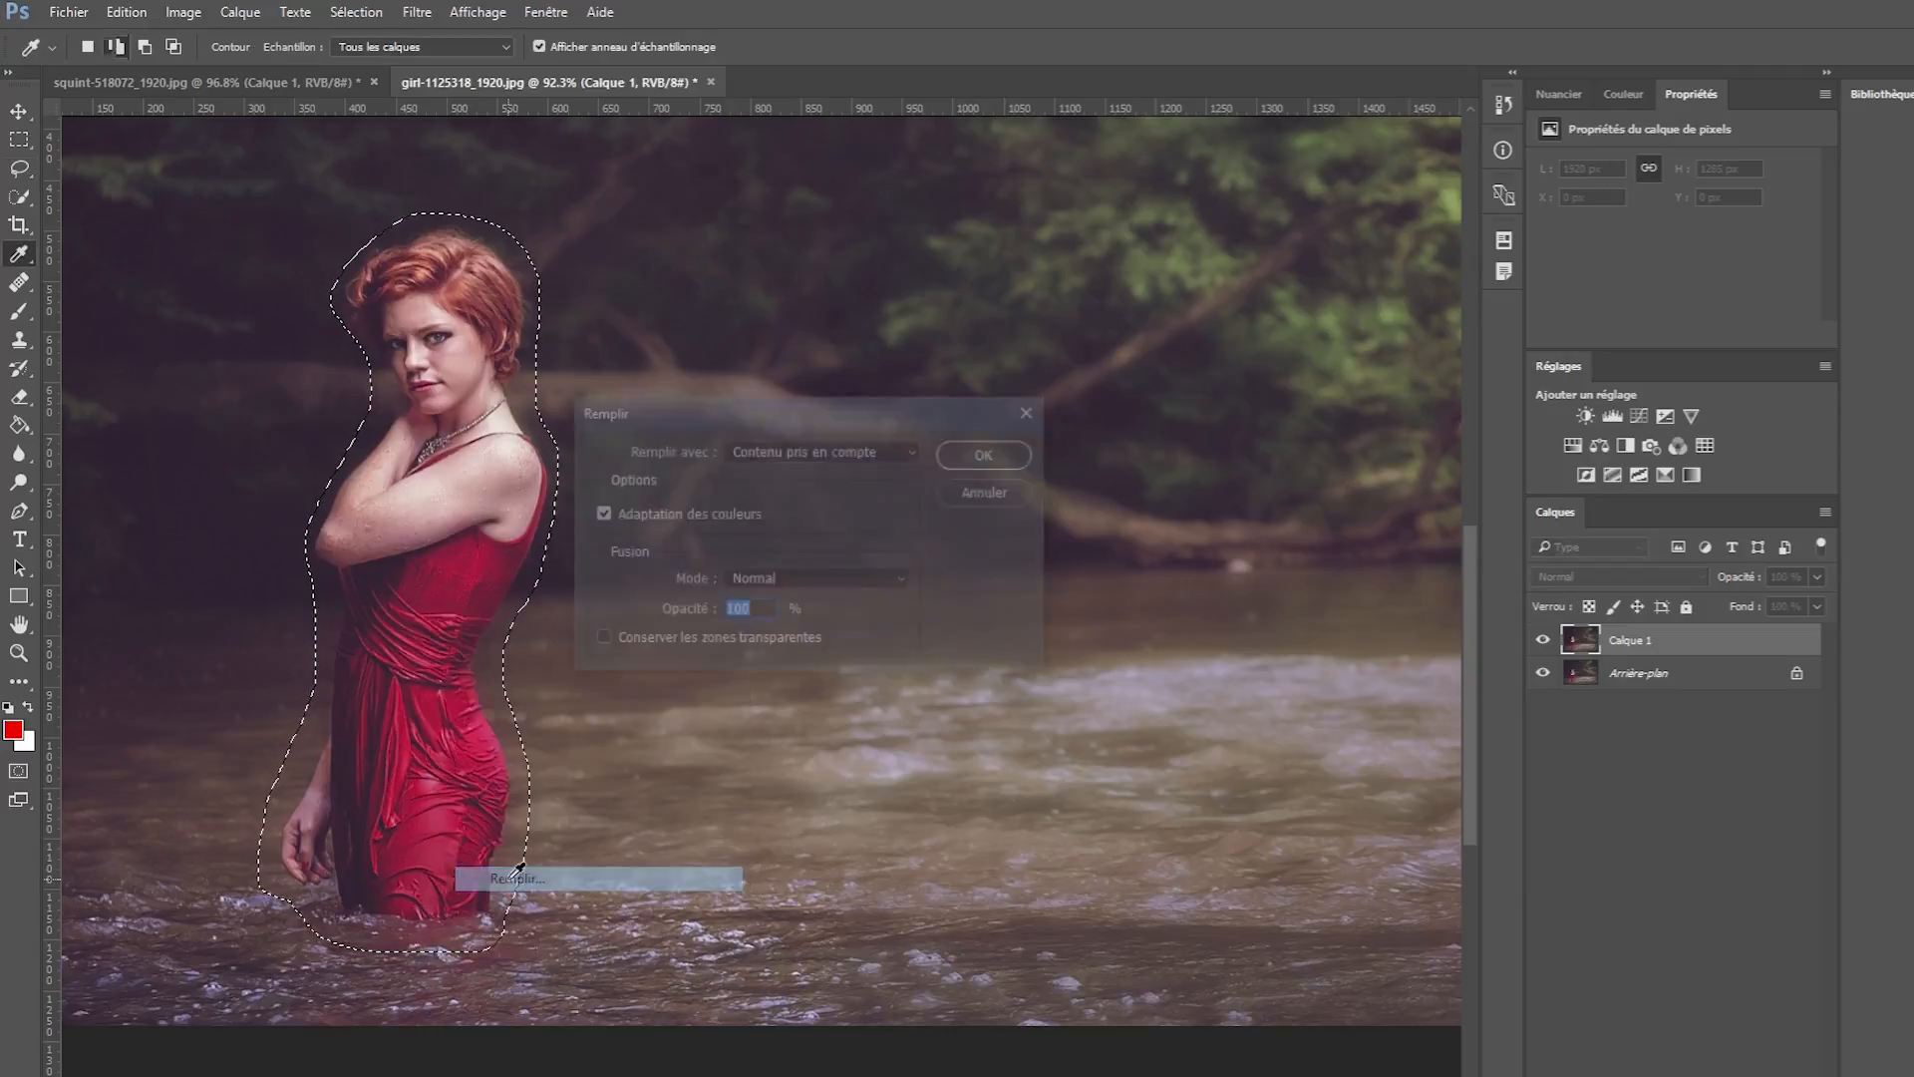
left_click(983, 455)
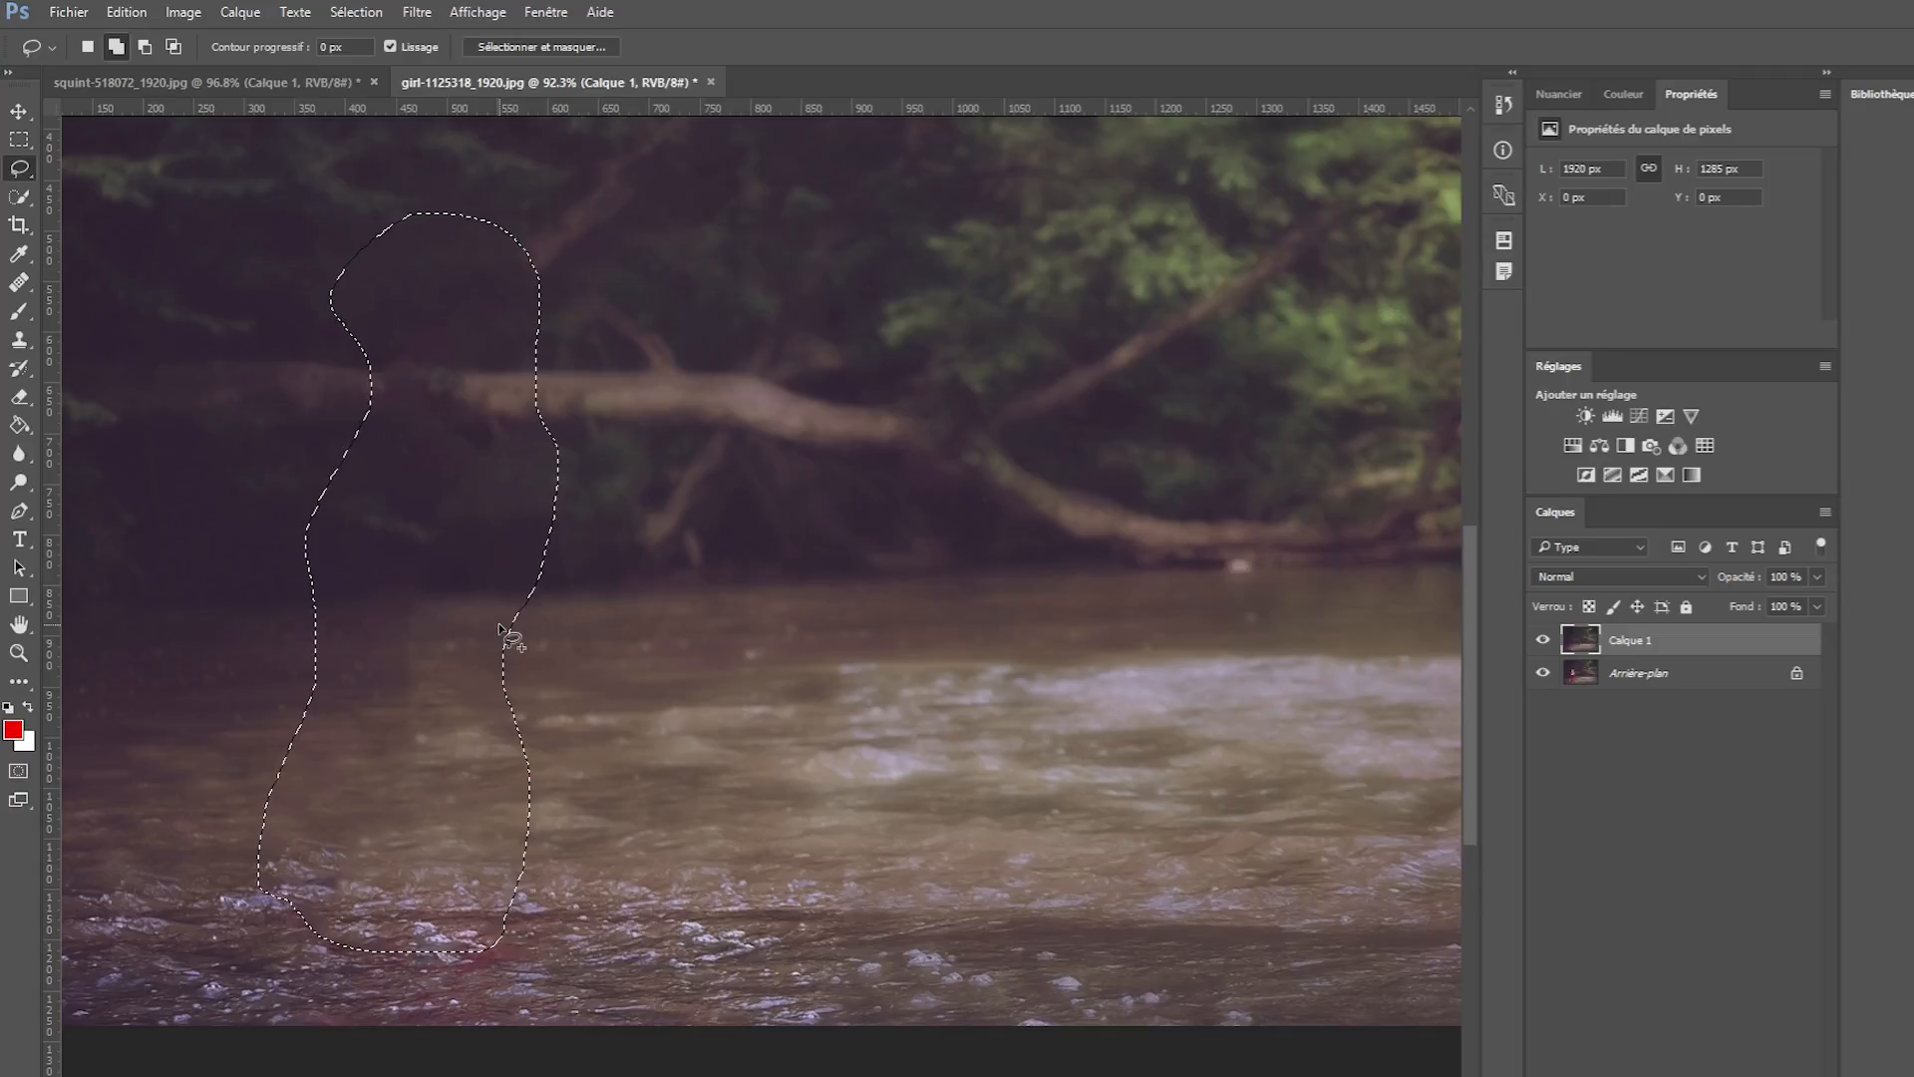
left_click(357, 11)
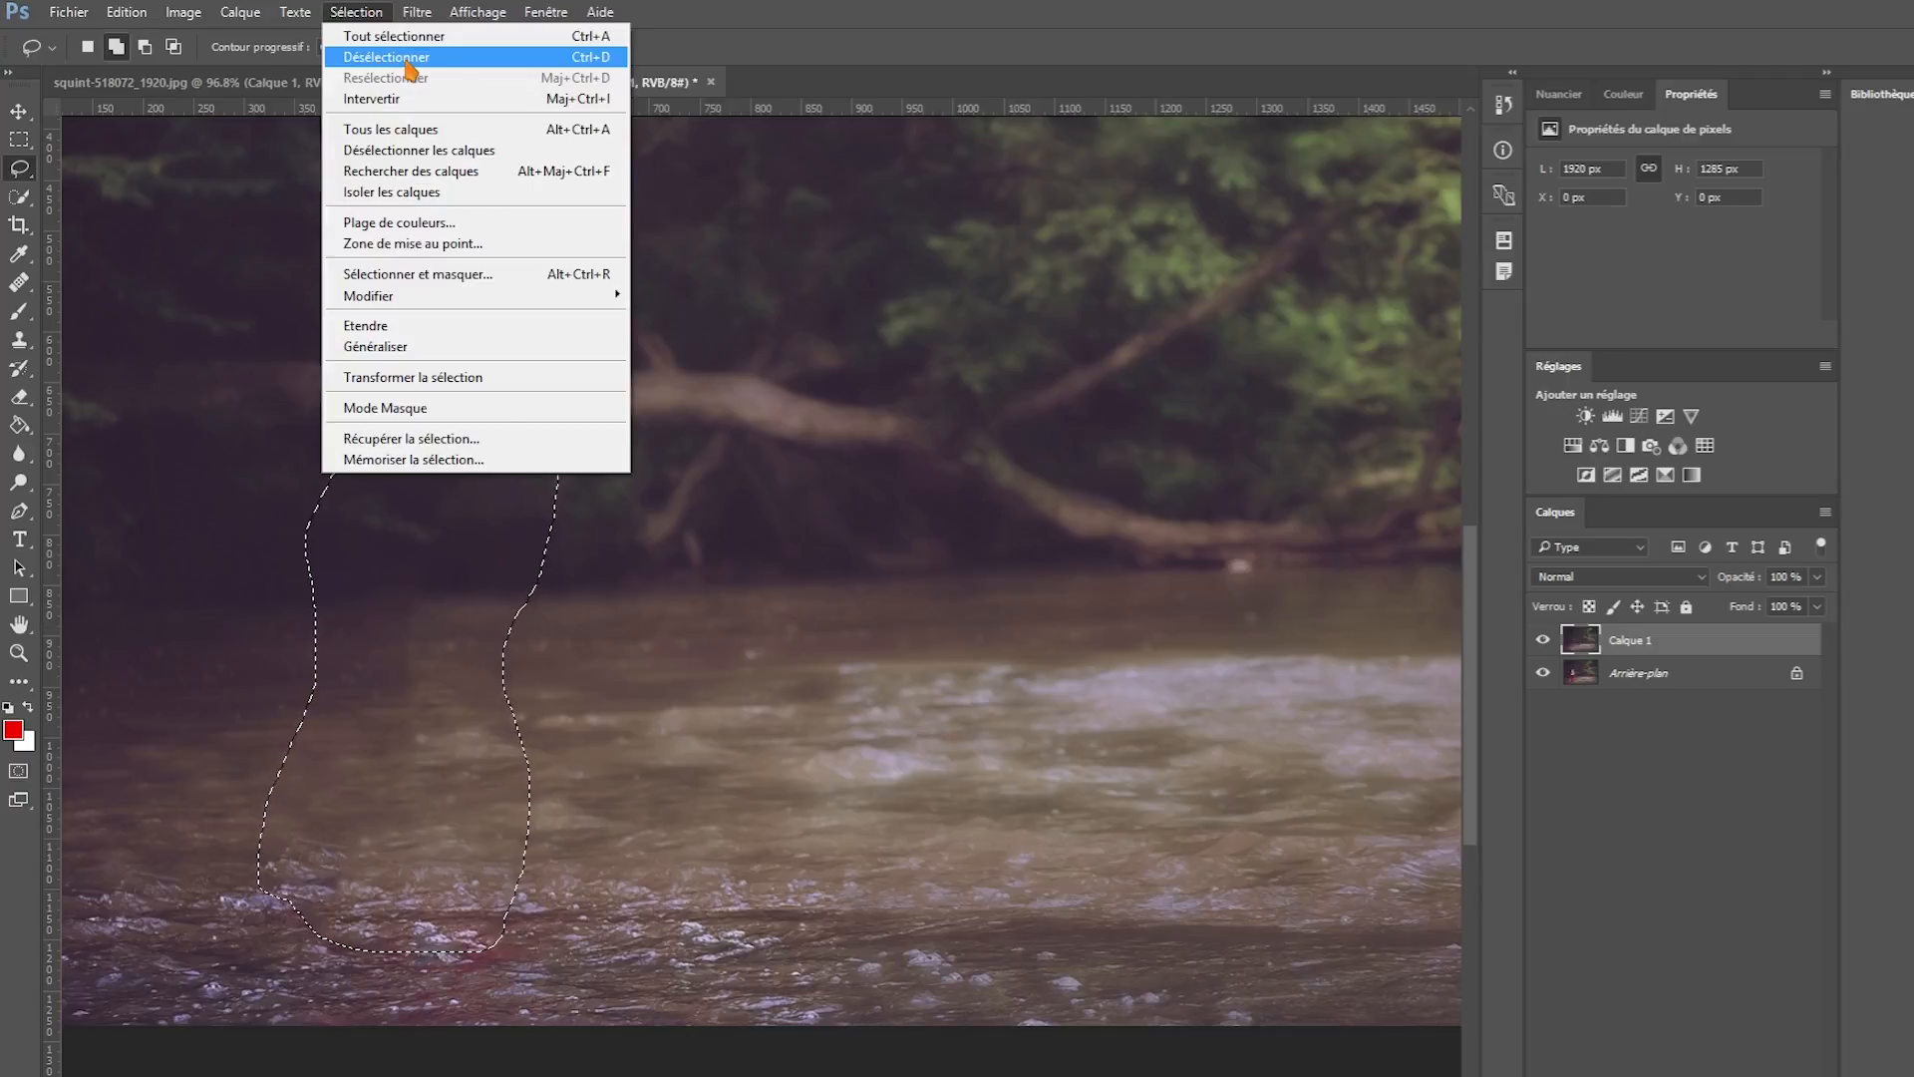
left_click(409, 60)
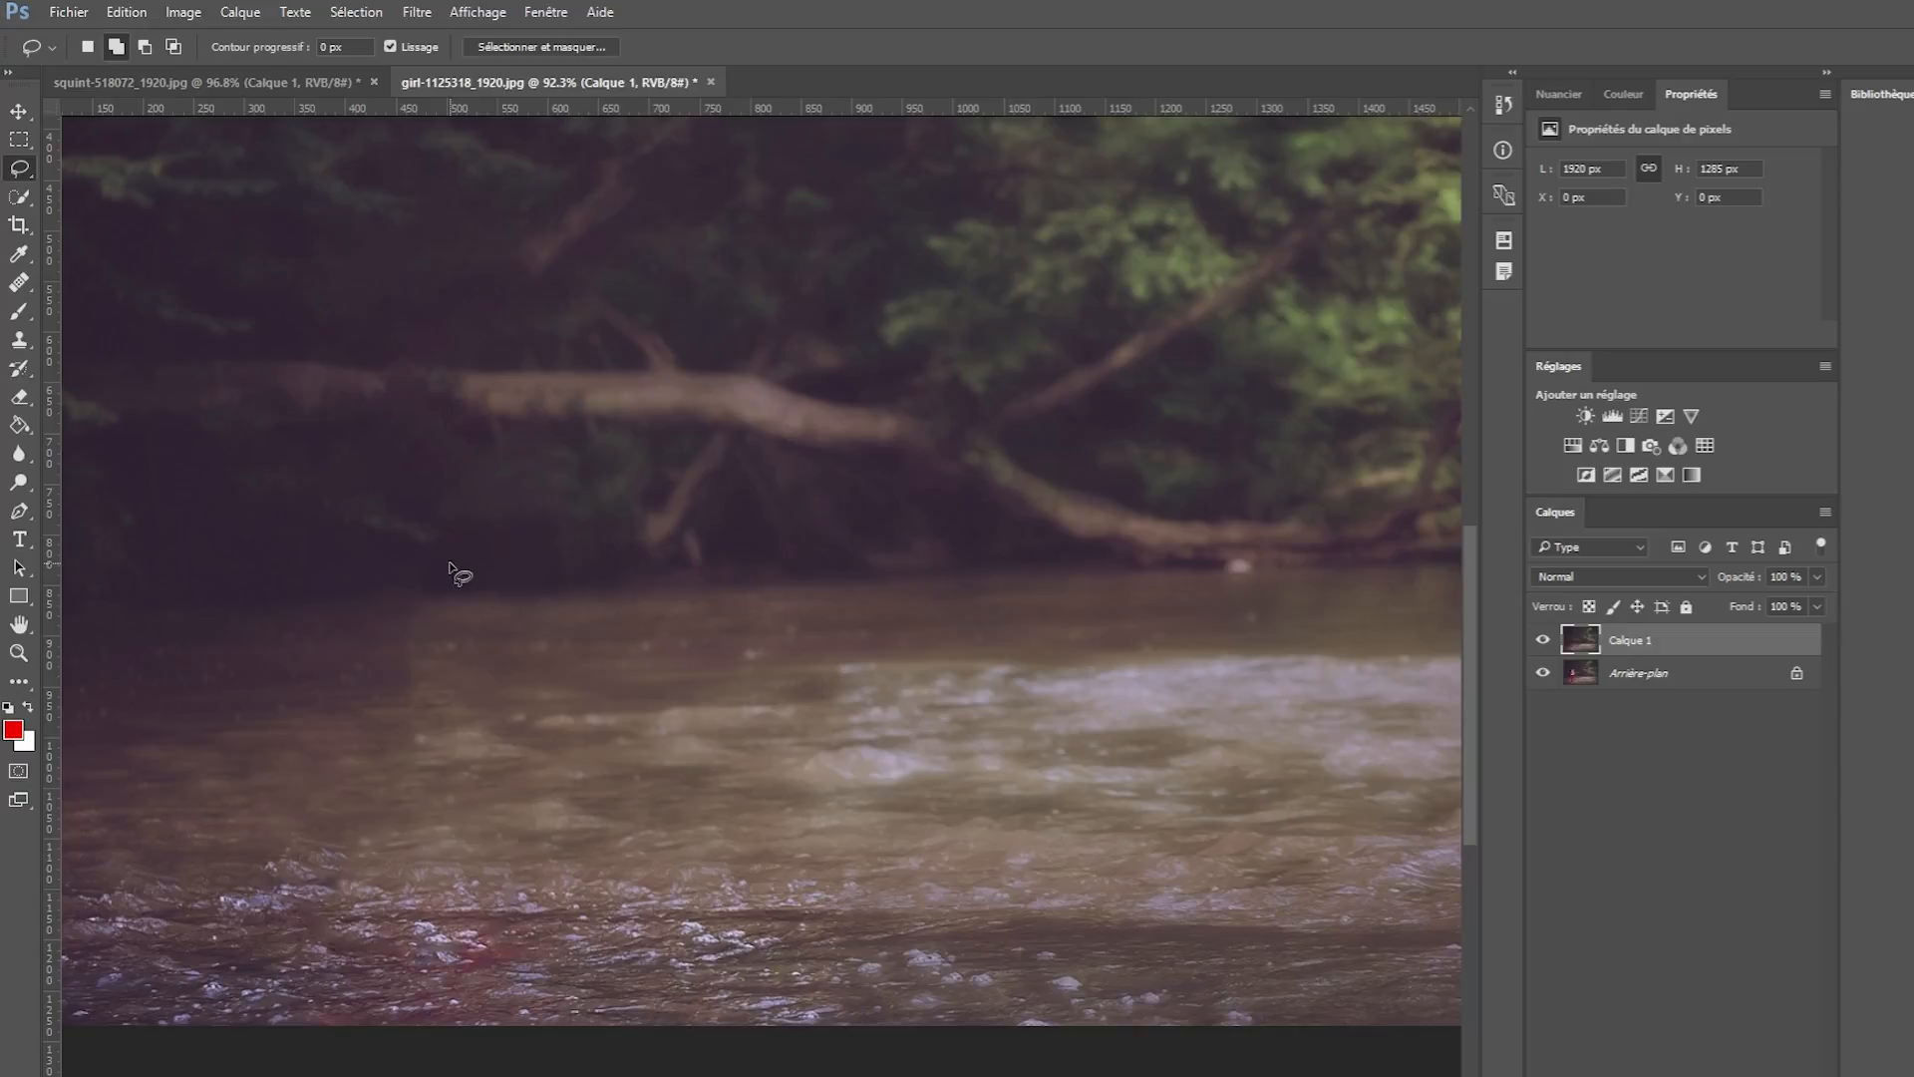
Paint over the red reflection in the water with the Healing Brush, sampling clean rippled water beside it.
scroll(453, 563, "up", 1)
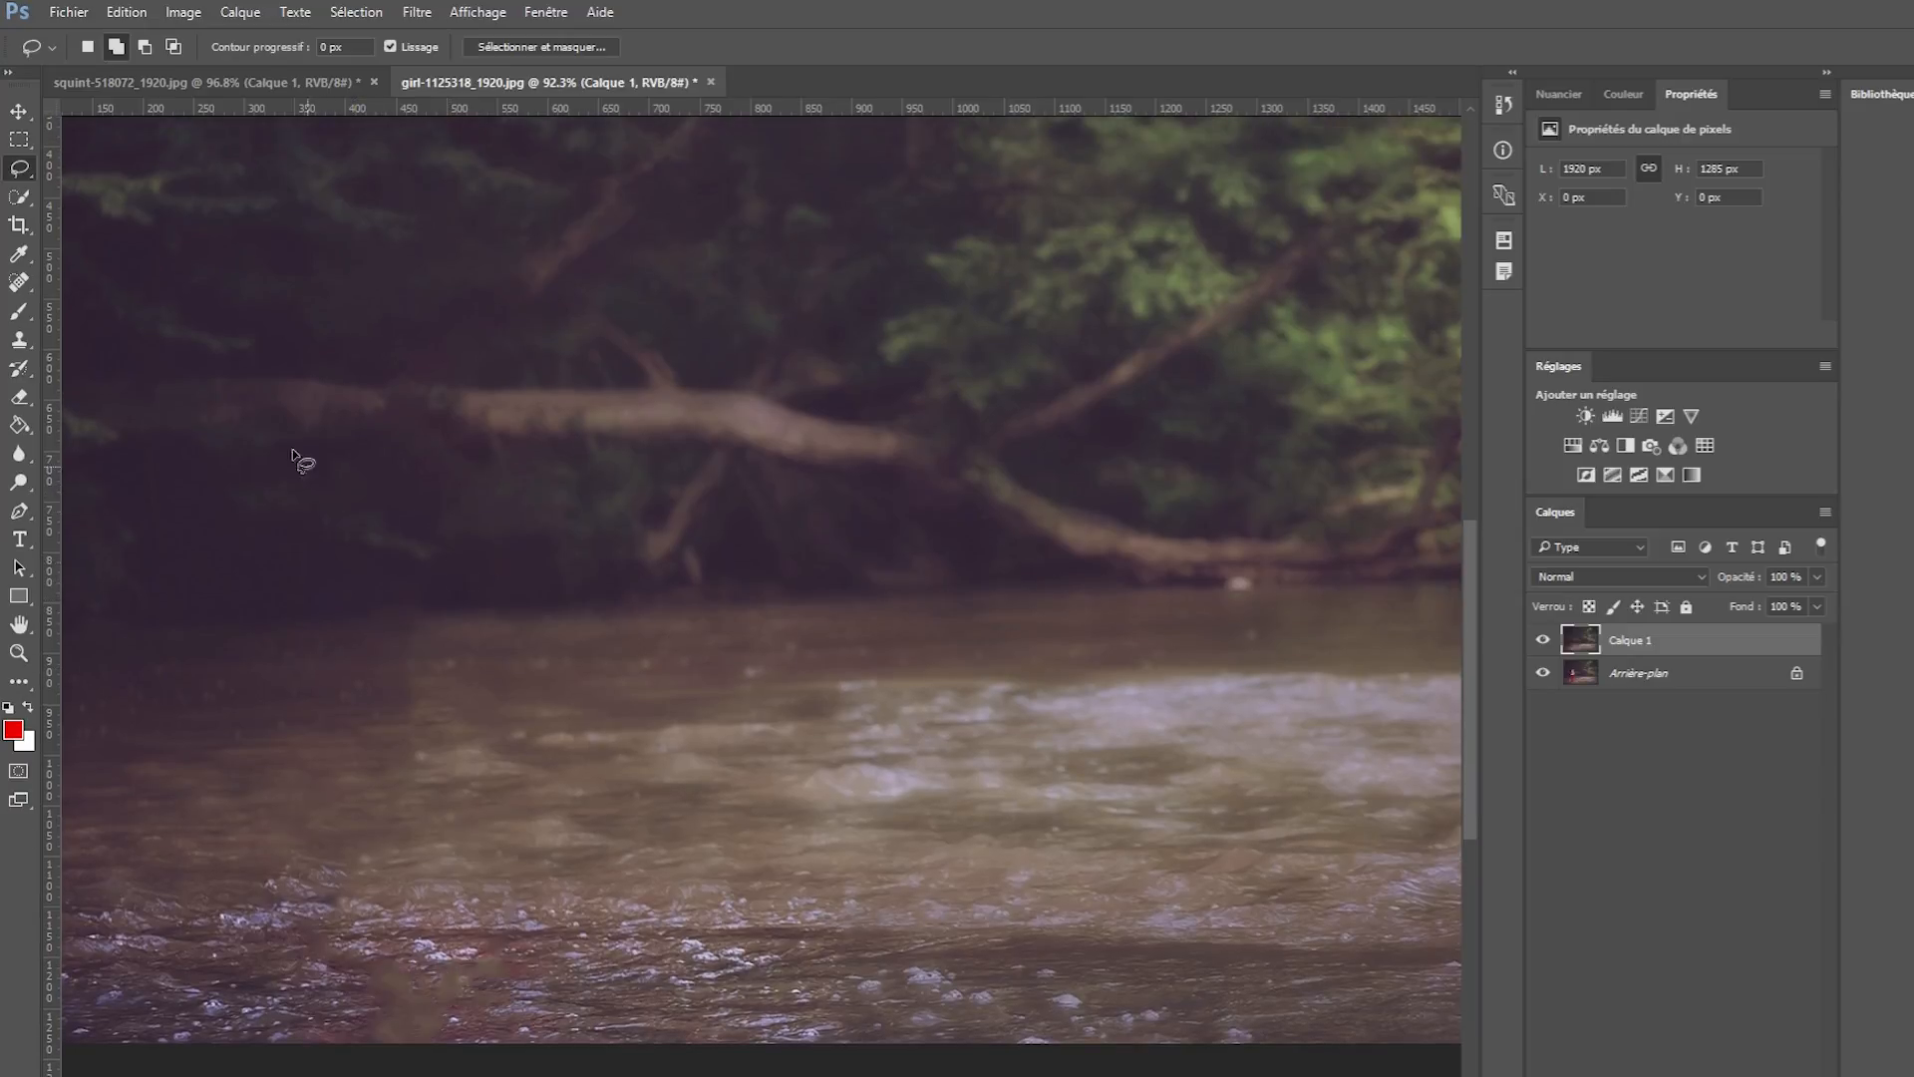
left_click(20, 282)
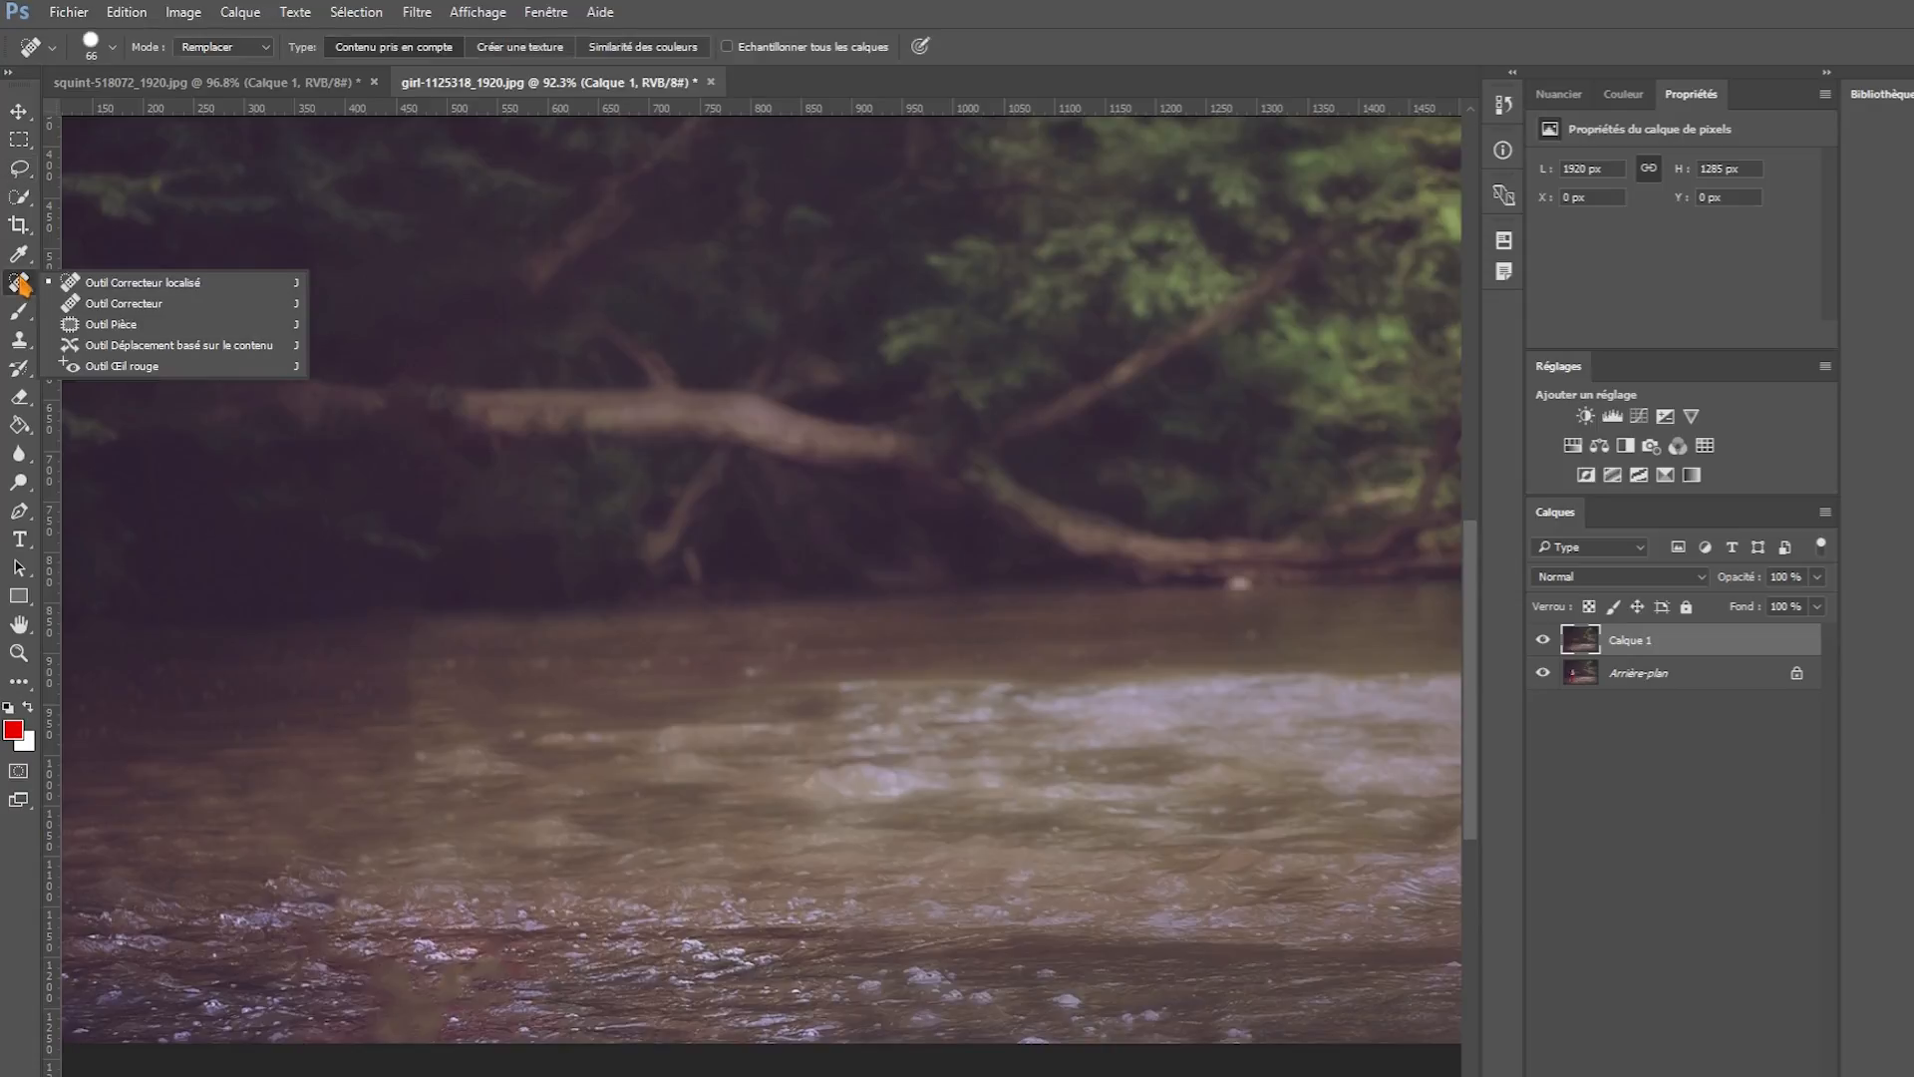
left_click(123, 303)
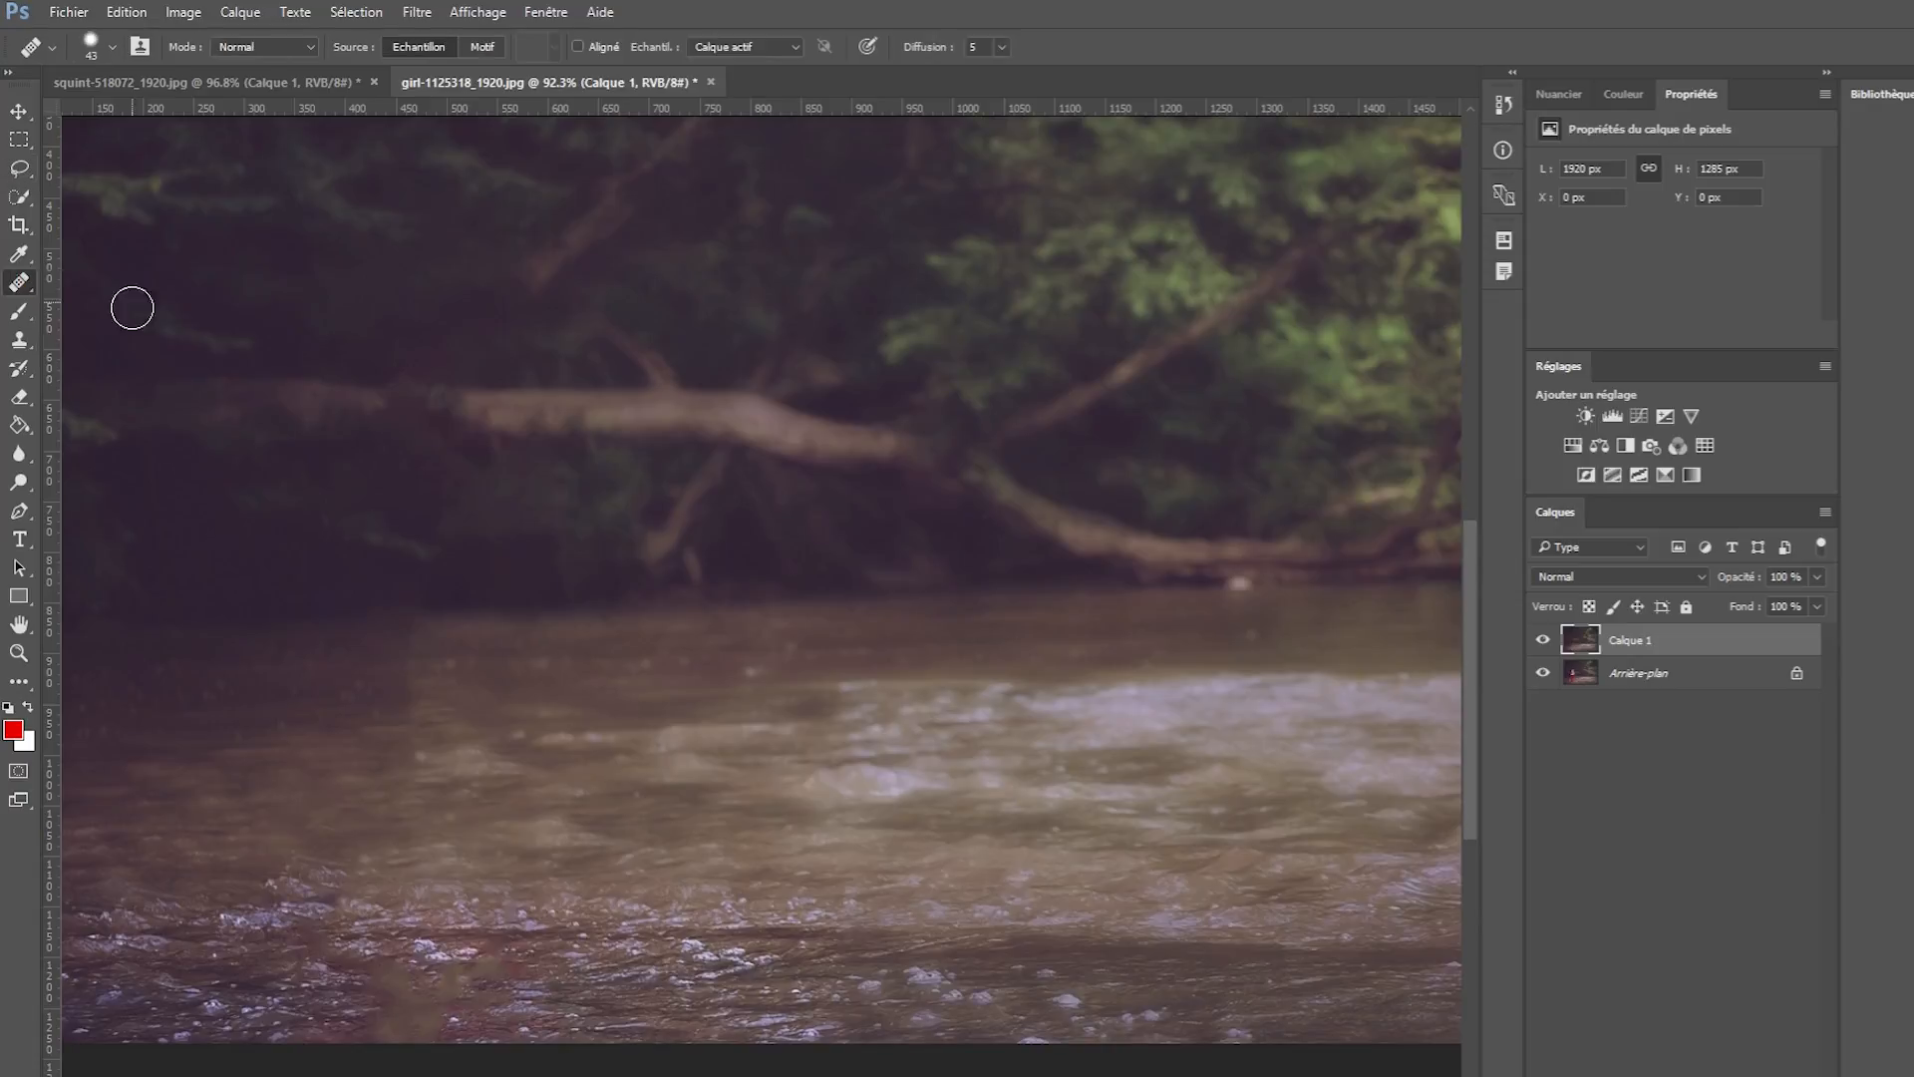
left_click(258, 990, "alt")
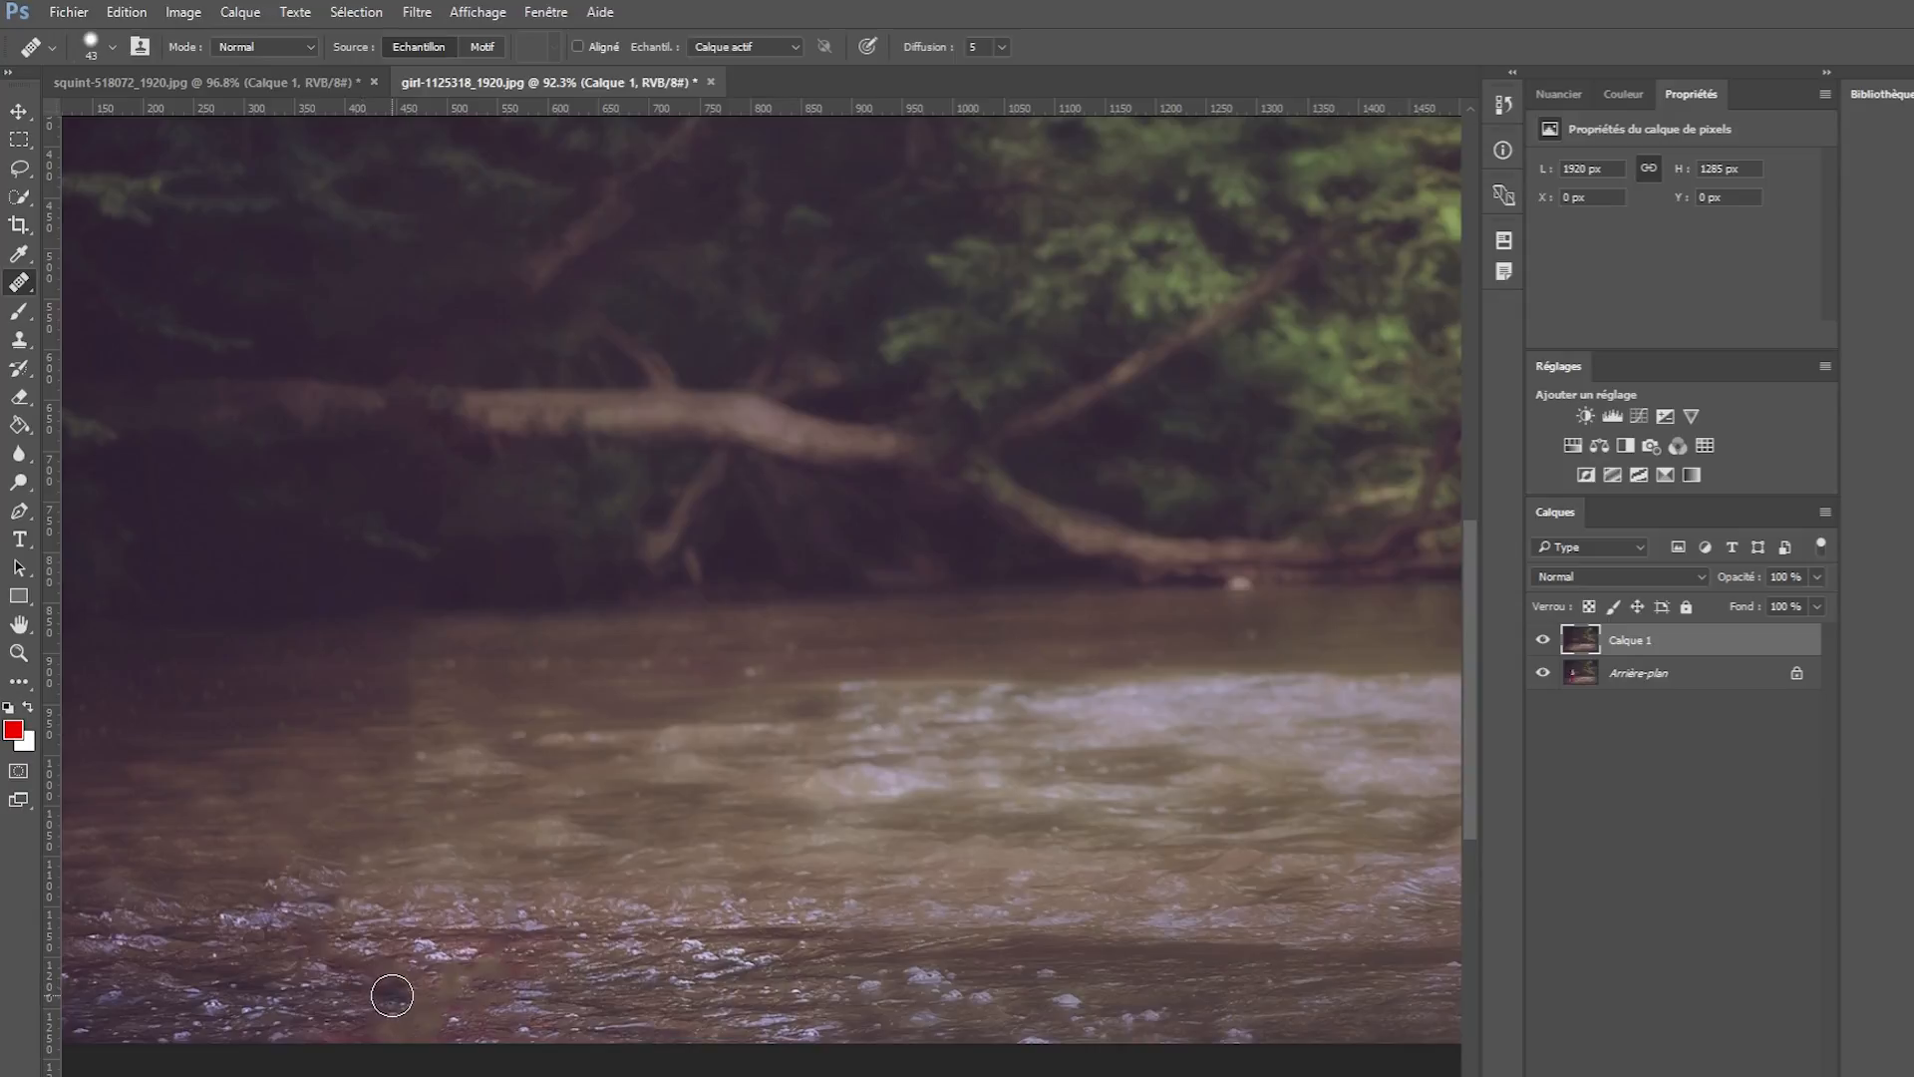
left_click_drag(390, 988, 387, 1037)
Switch to the image squint-518072_1920.jpg, undo the last healing strokes and delete the duplicate layer.
left_click(257, 84)
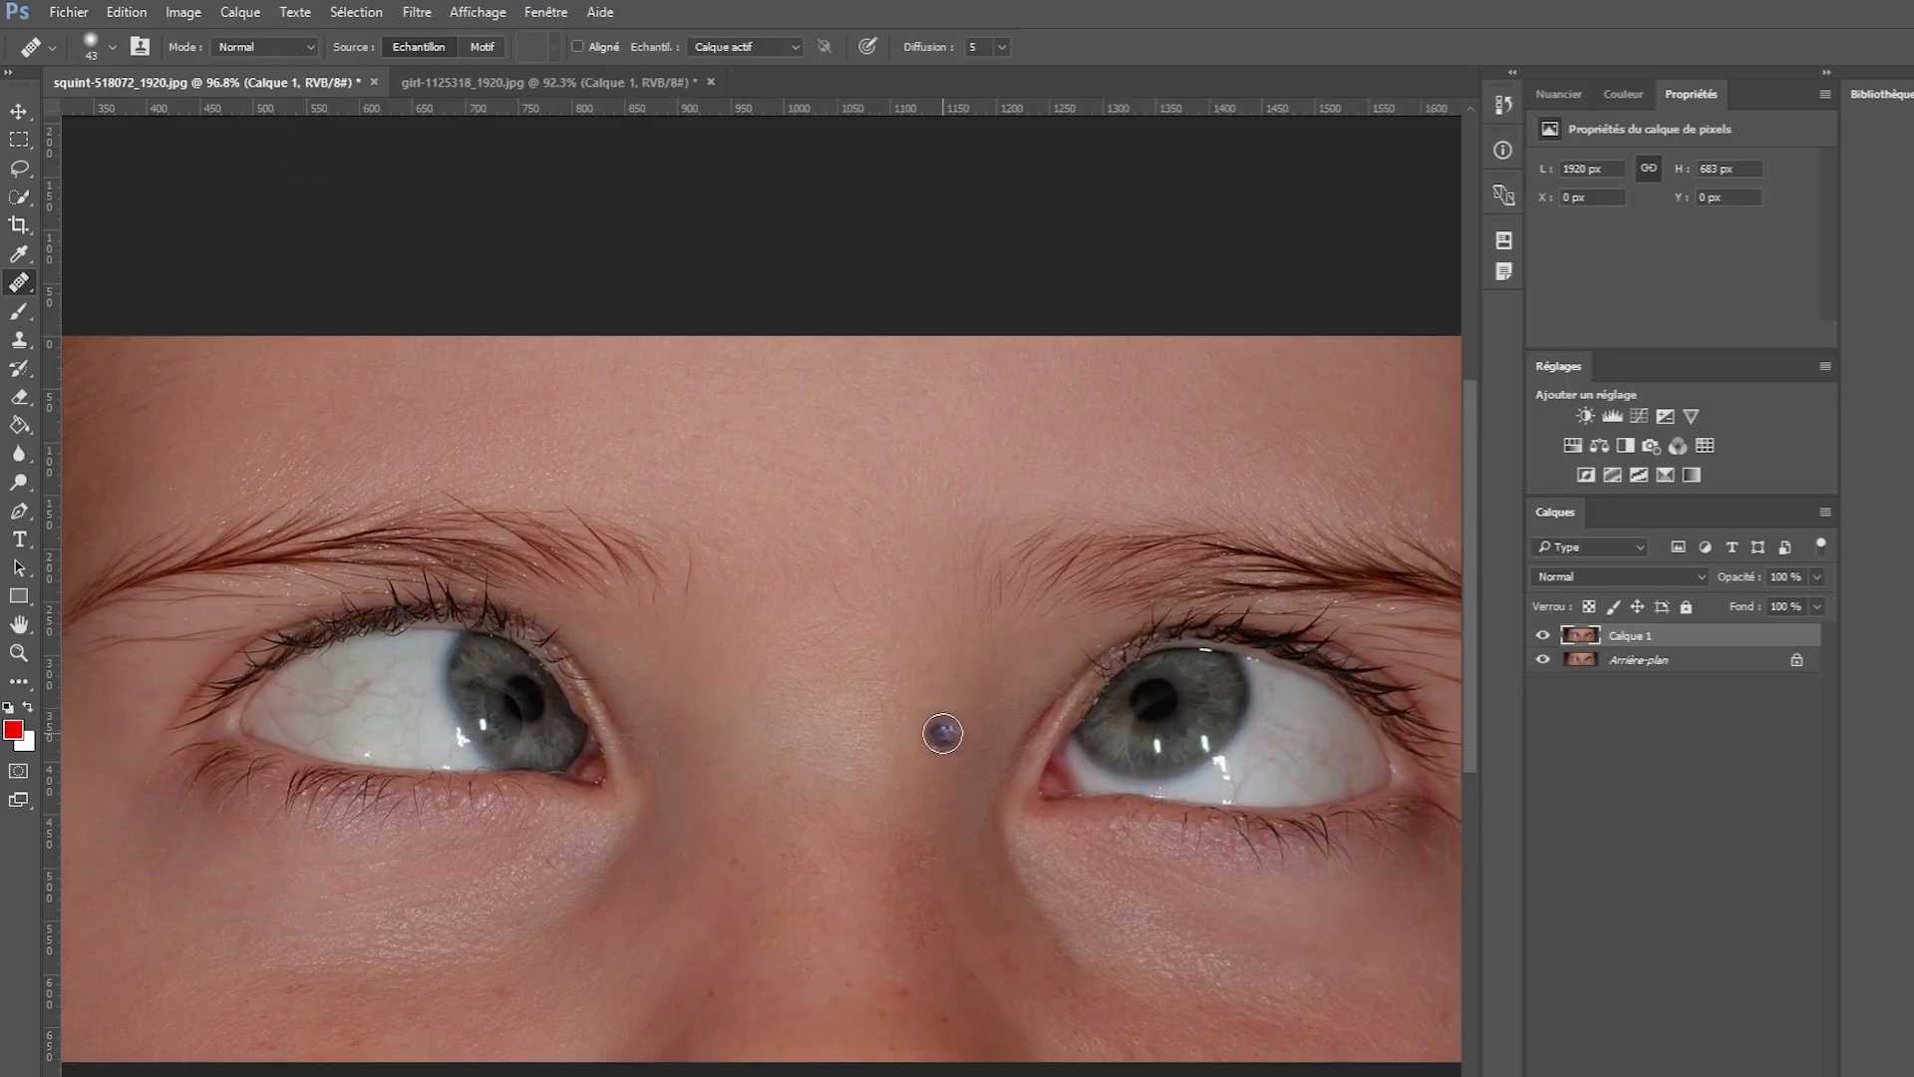
key("ctrl+alt+z")
key("ctrl+alt+z")
key("ctrl+alt+z")
key("ctrl+alt+z")
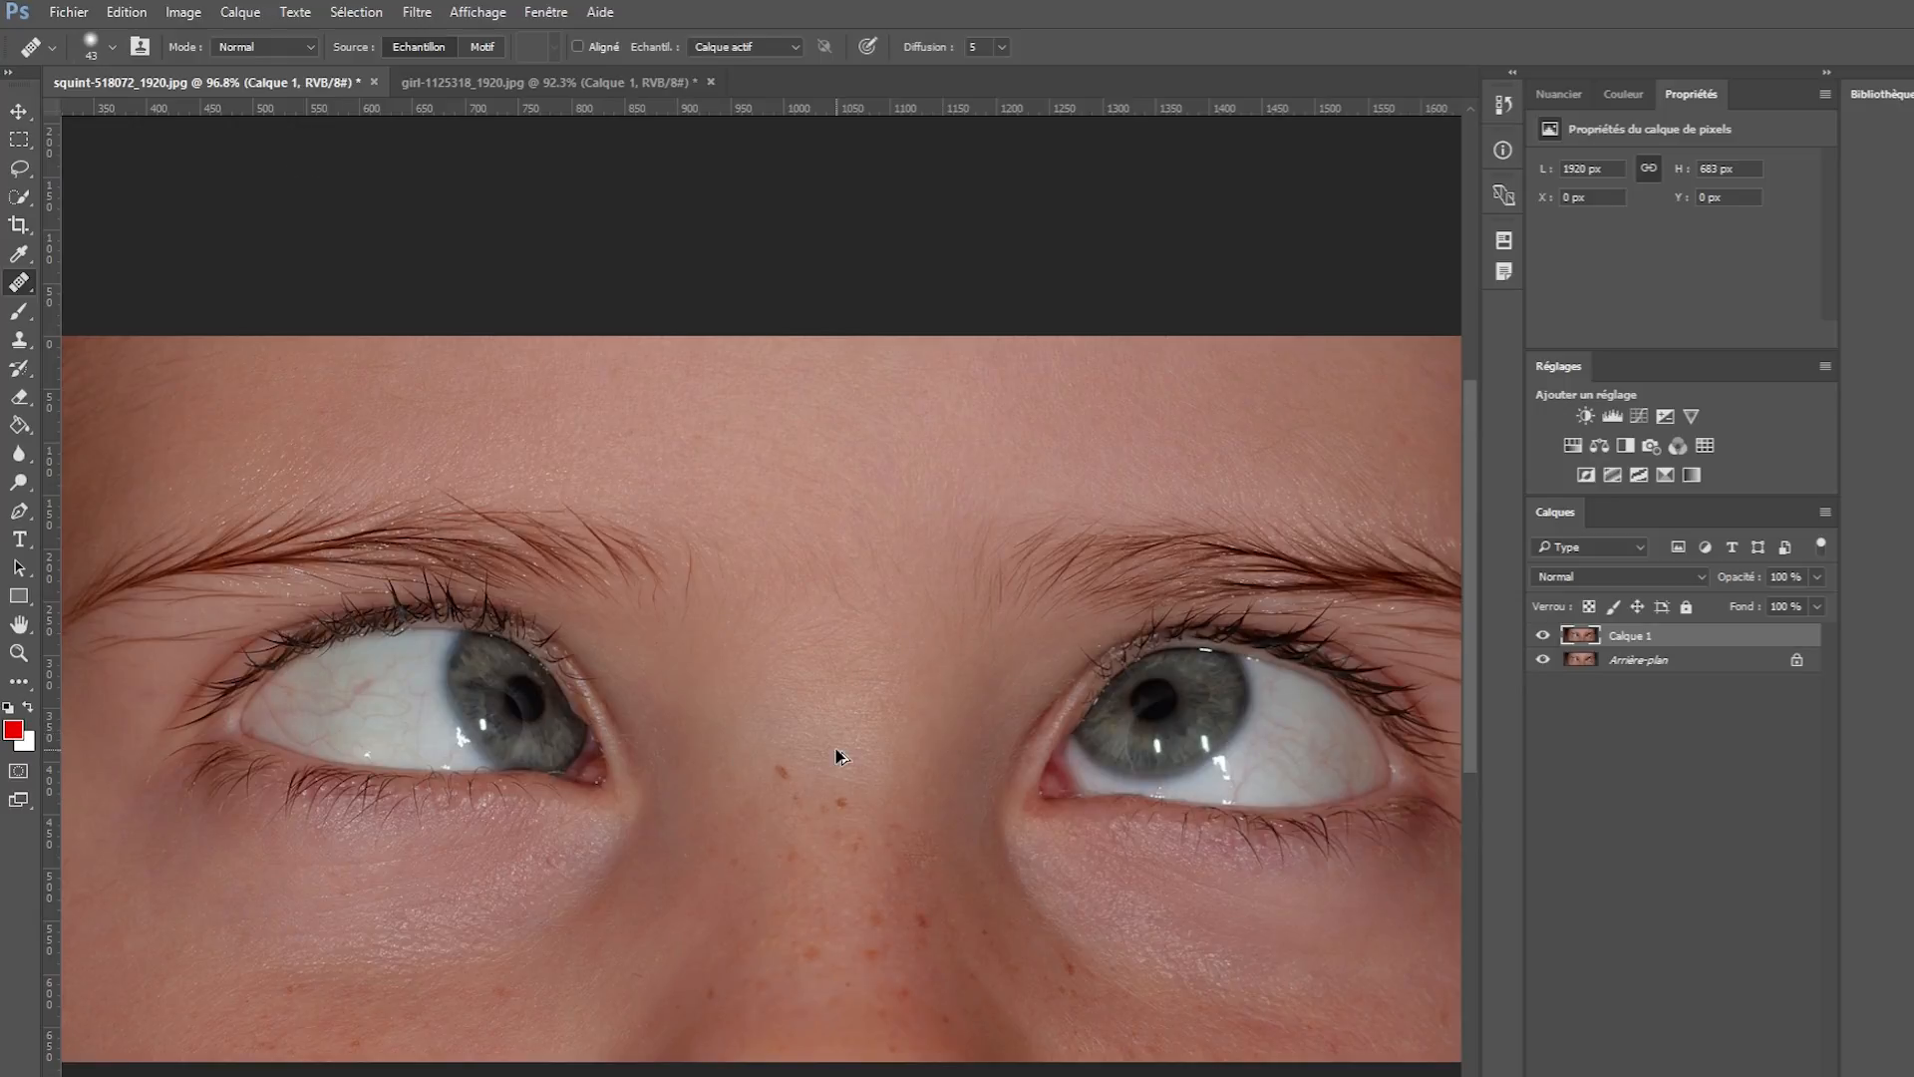
key("Delete")
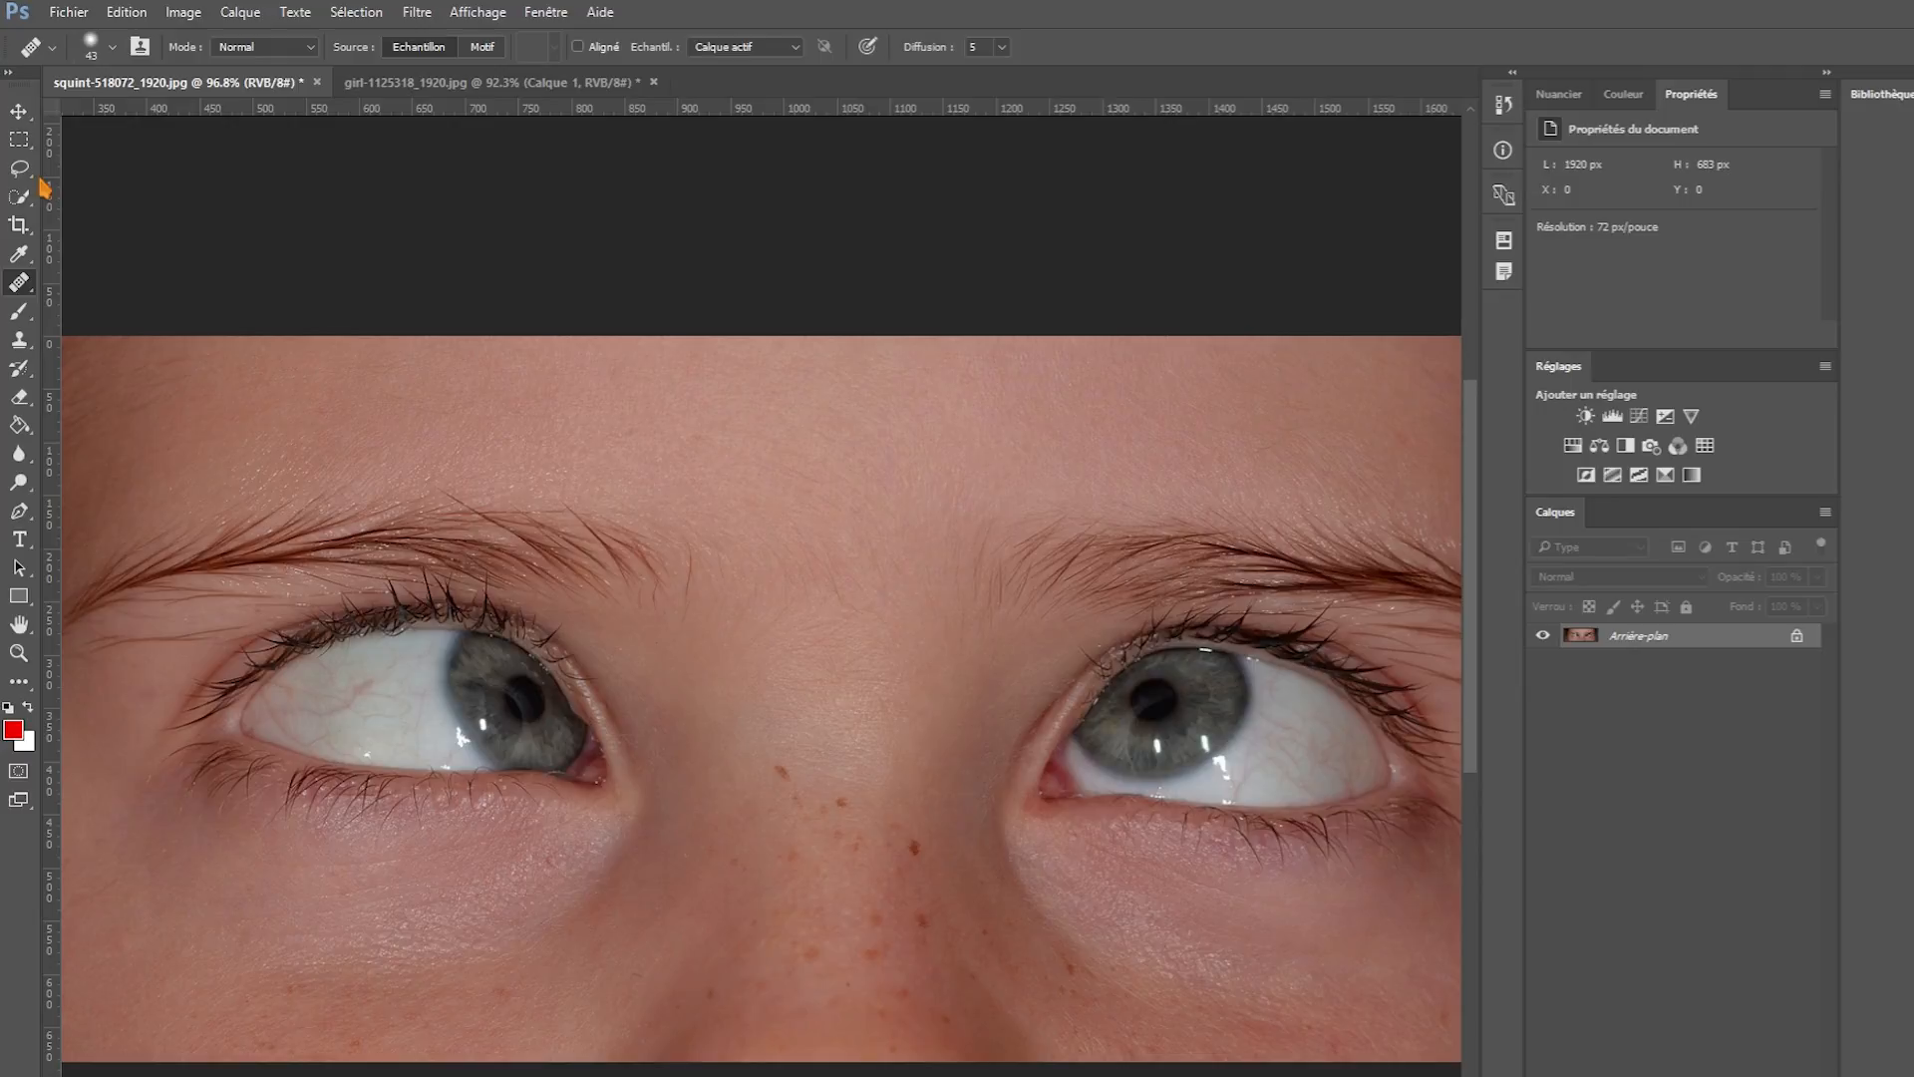
Lasso the dark freckle on the nose bridge, fill it using Content-Aware with colour adaptation, and deselect.
key("l")
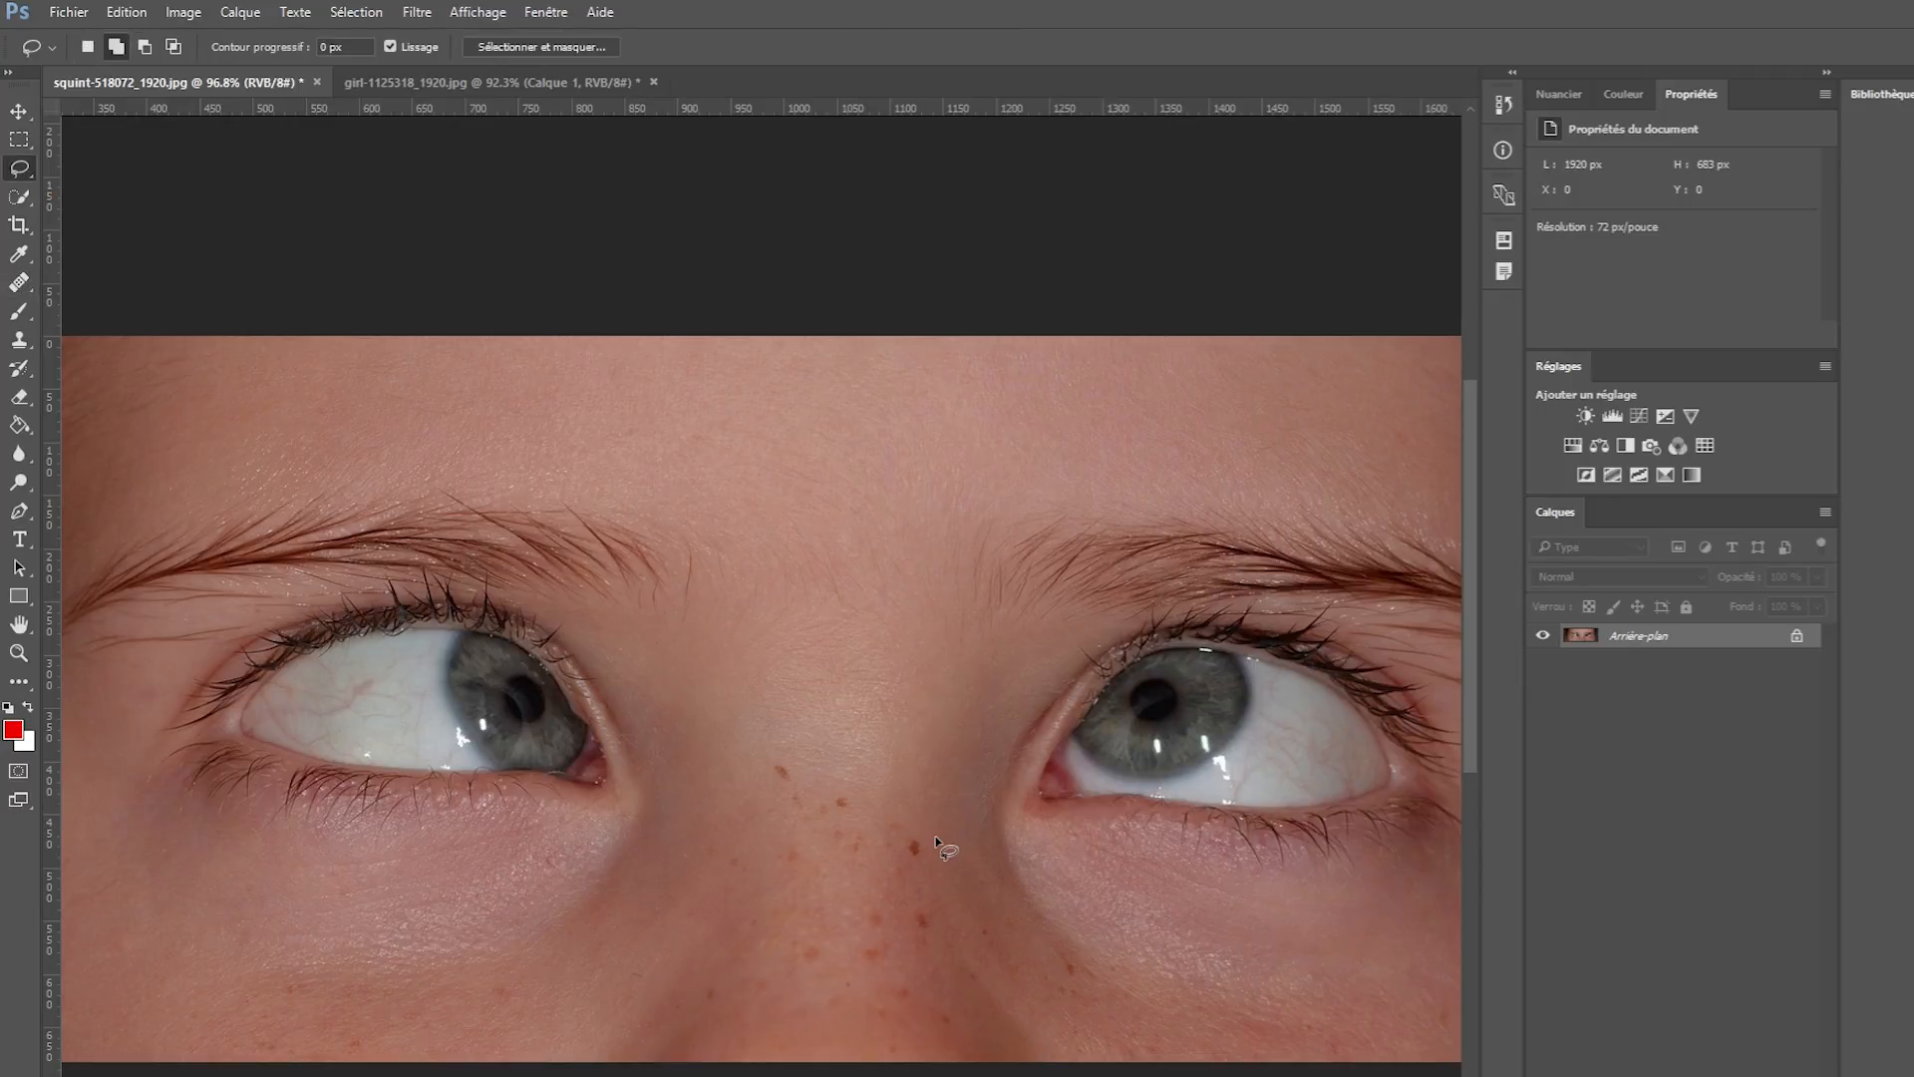
mouse_move(933, 829)
left_mouse_down()
mouse_move(889, 843)
mouse_move(895, 865)
mouse_move(931, 859)
left_mouse_up()
right_click(923, 854)
left_click(1002, 751)
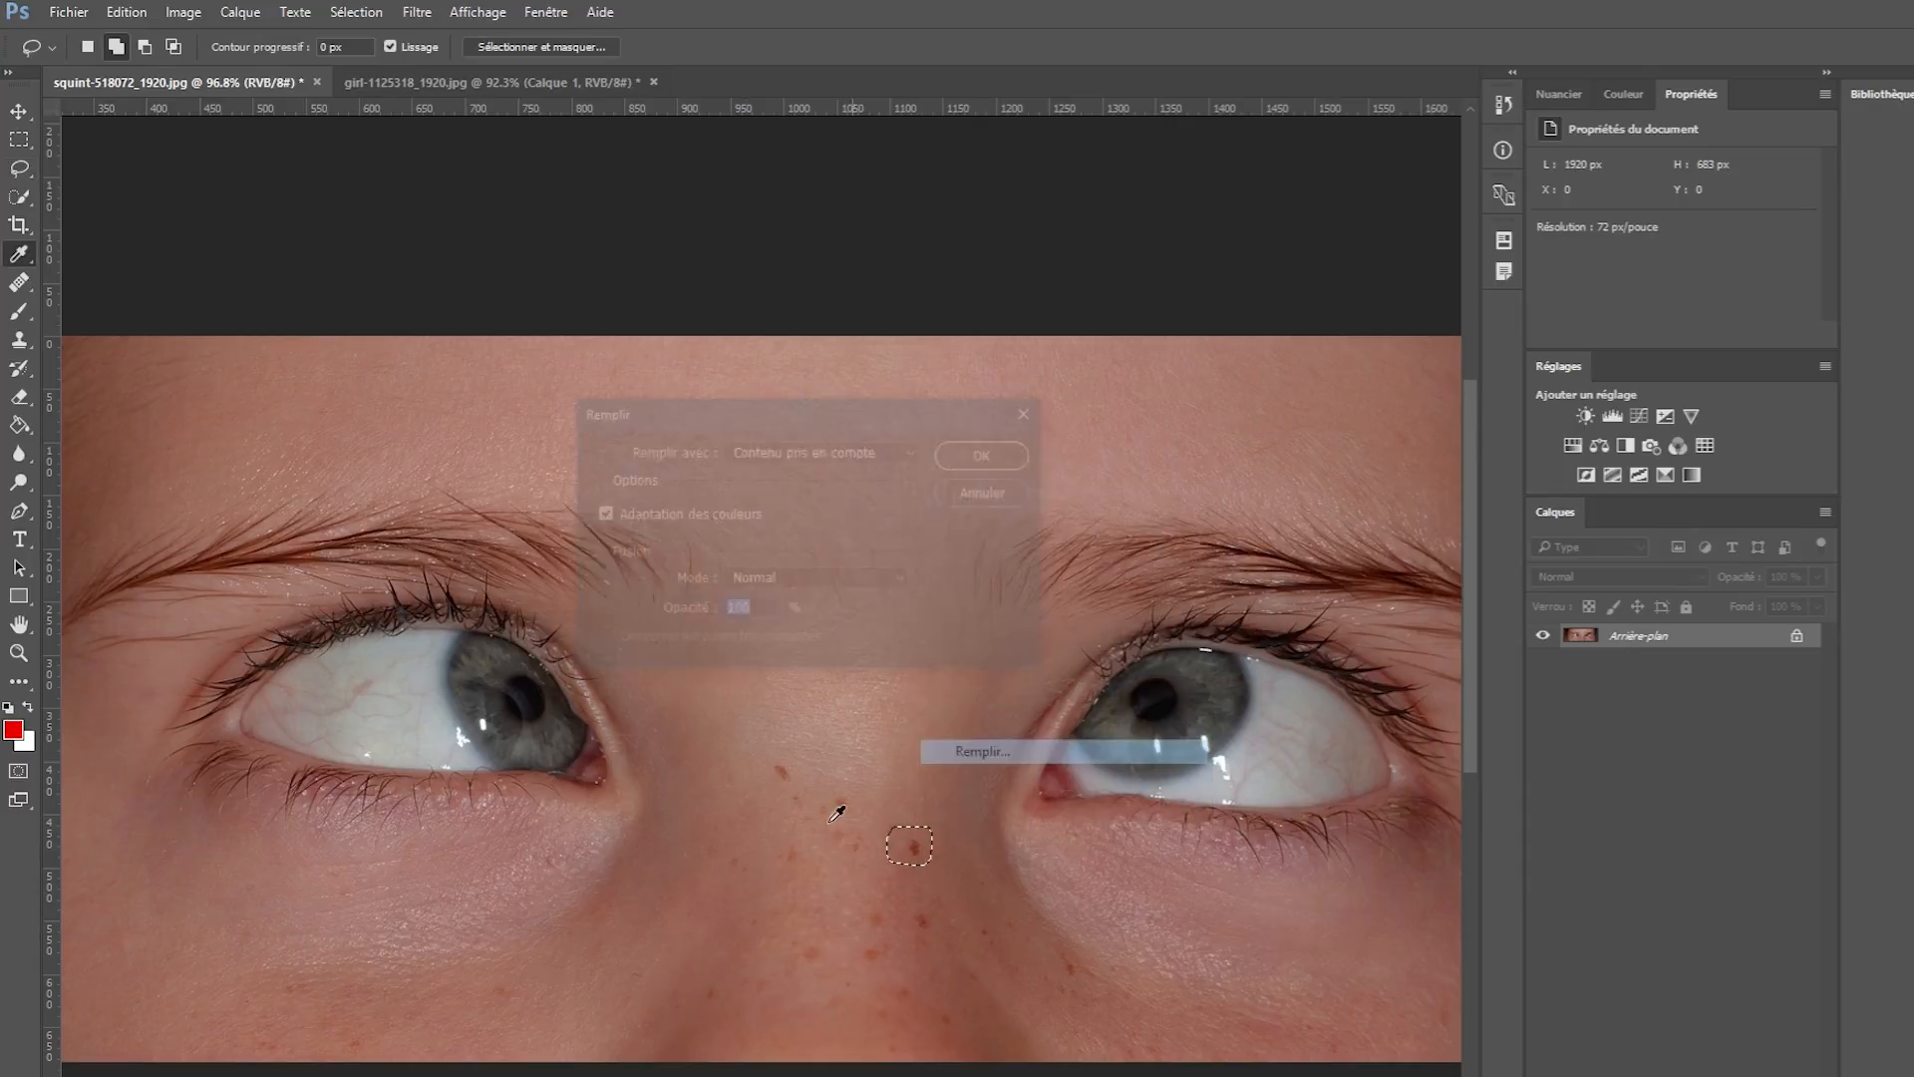
left_click(1013, 453)
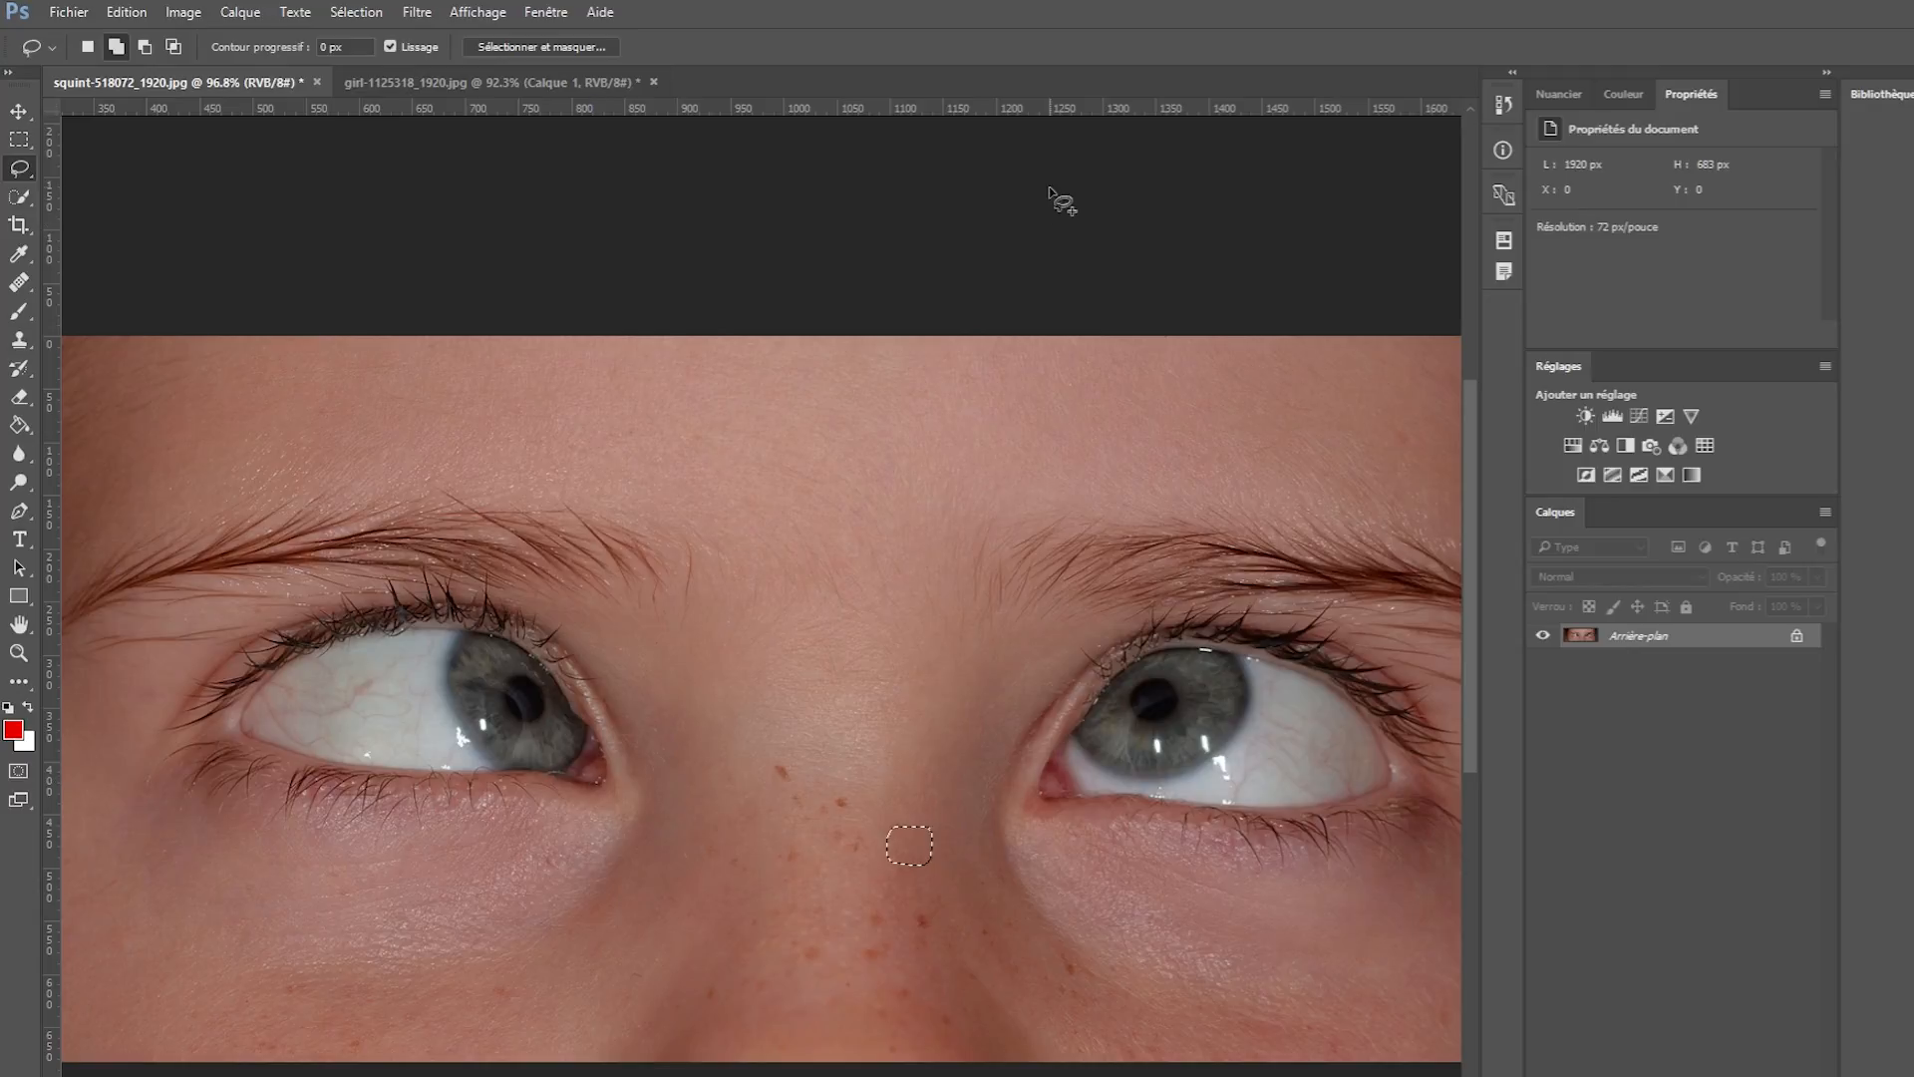
key("ctrl+d")
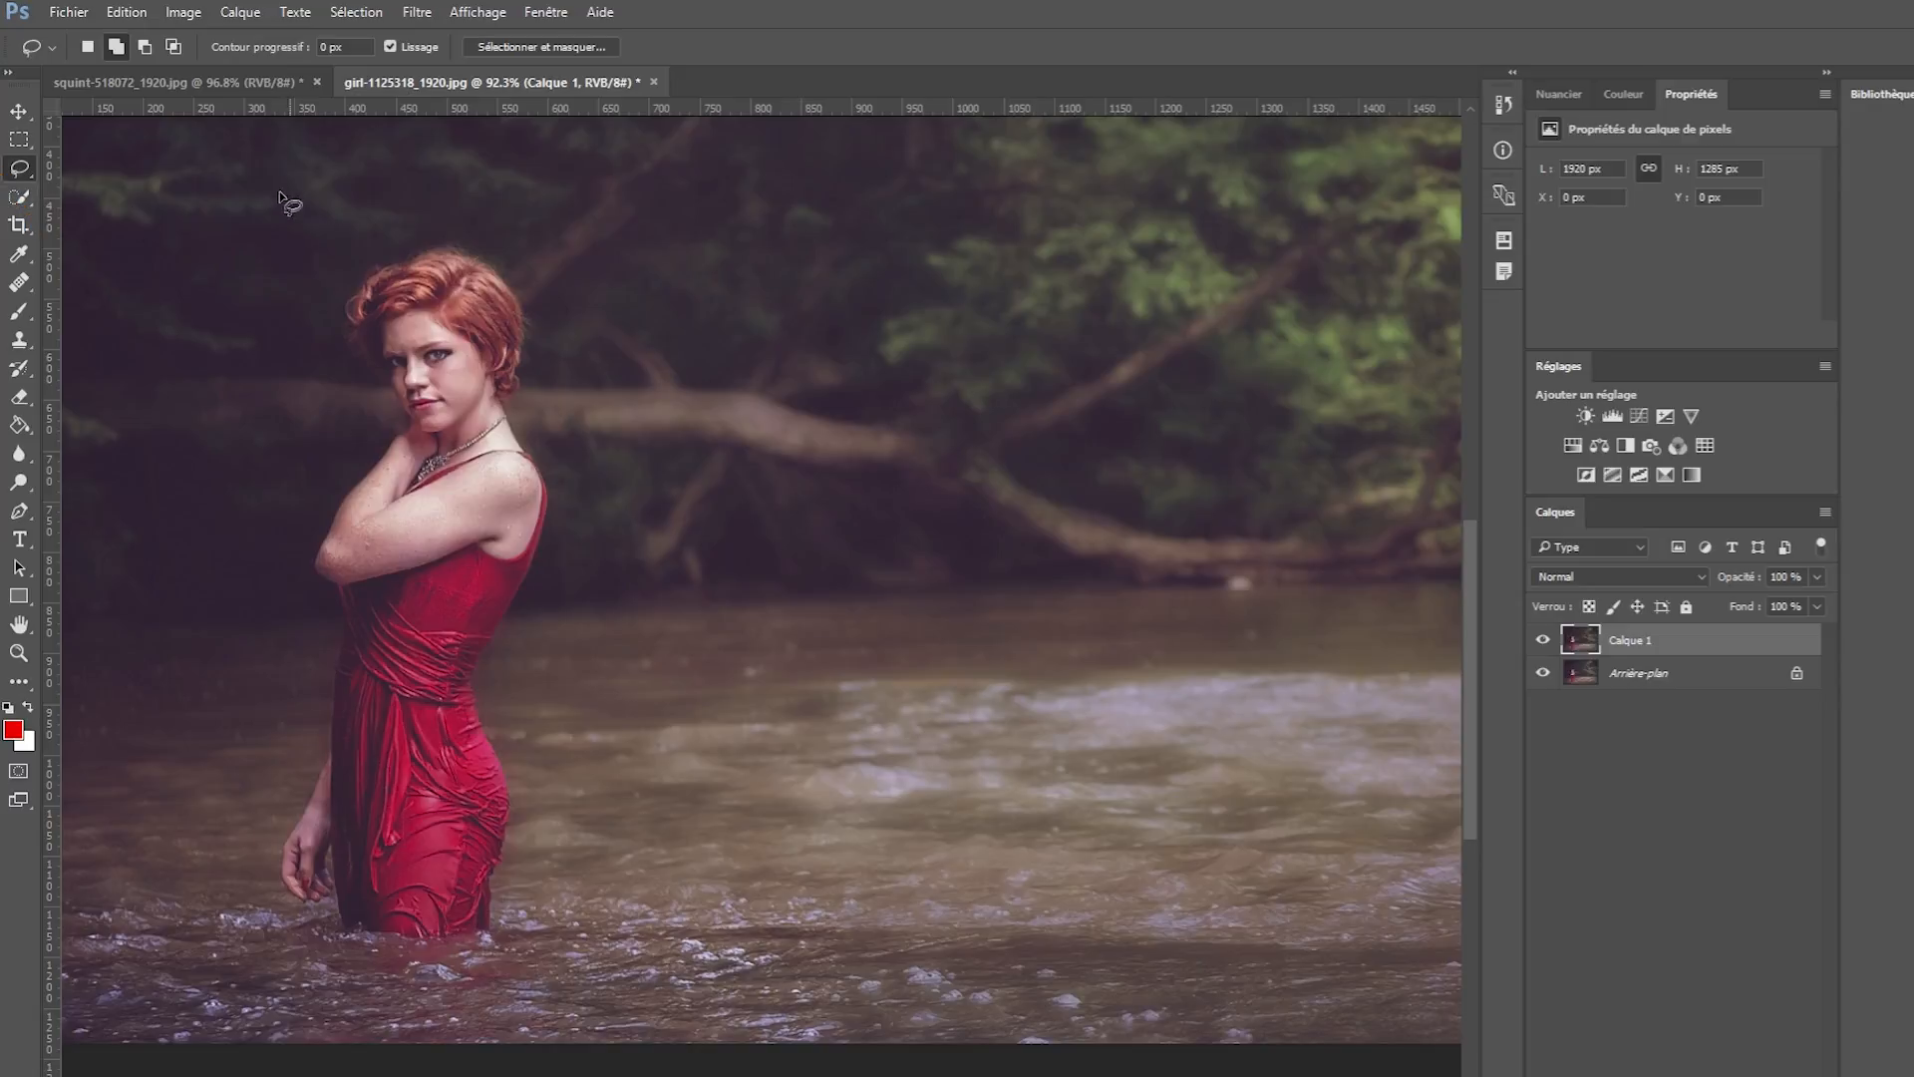
Select the whole woman in girl-1125318_1920.jpg, from dress to hair, with the Quick Selection tool.
left_click(20, 194)
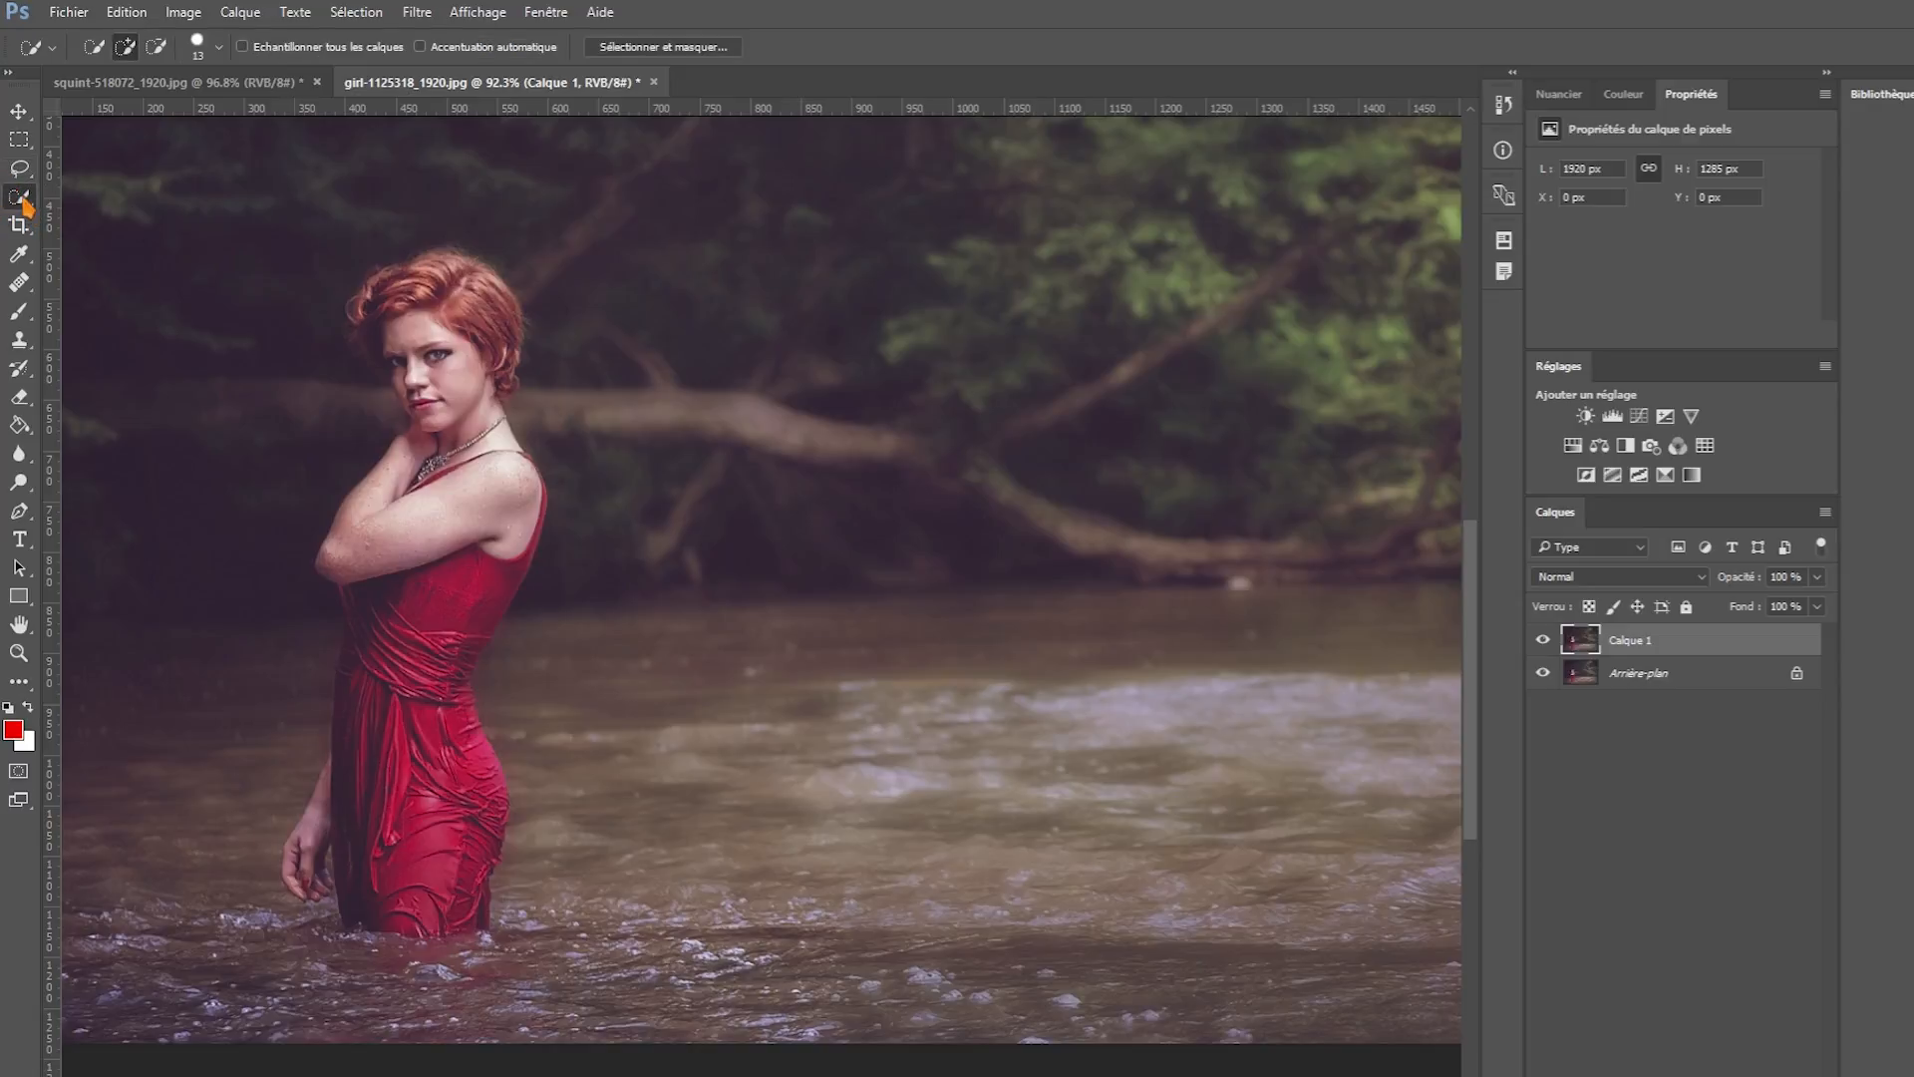
left_click(183, 203)
mouse_move(425, 917)
left_mouse_down()
mouse_move(427, 763)
mouse_move(396, 655)
mouse_move(440, 379)
left_mouse_up()
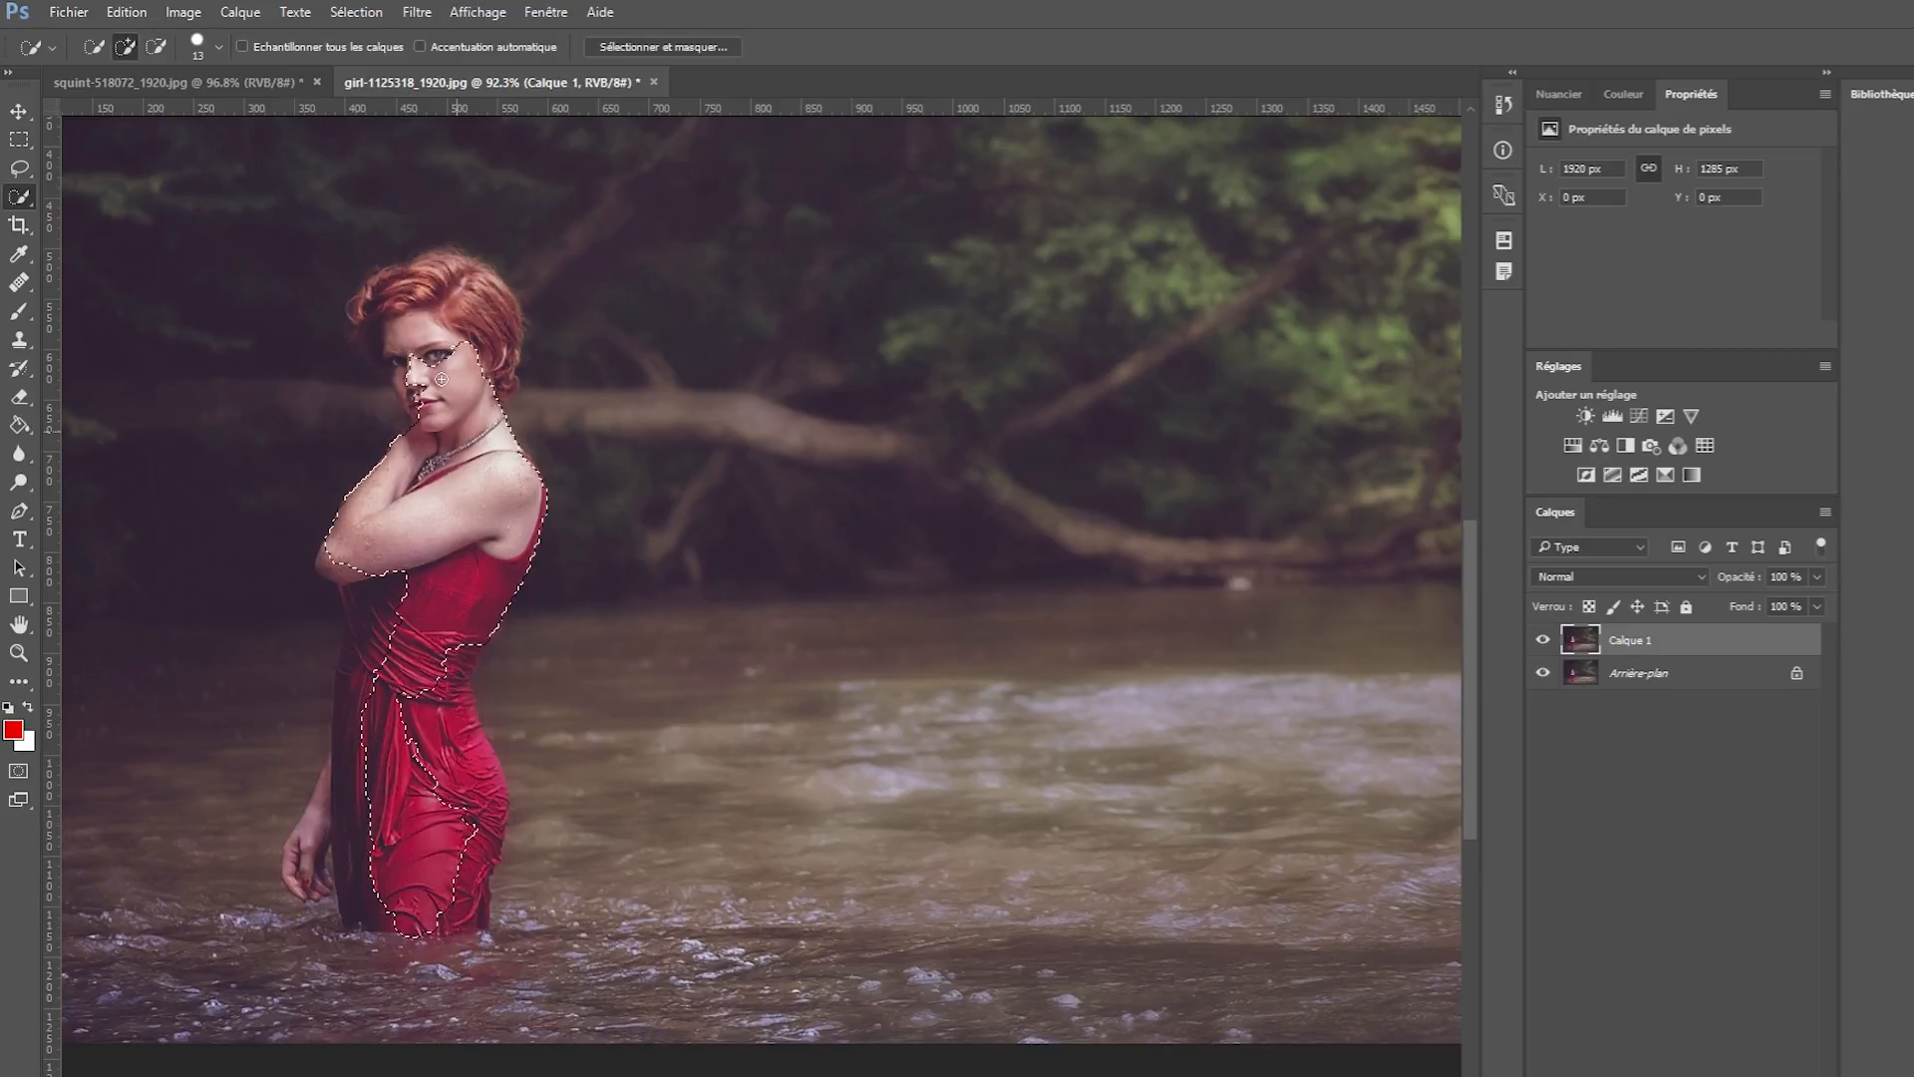
mouse_move(441, 379)
left_mouse_down()
mouse_move(488, 353)
mouse_move(464, 366)
left_mouse_up()
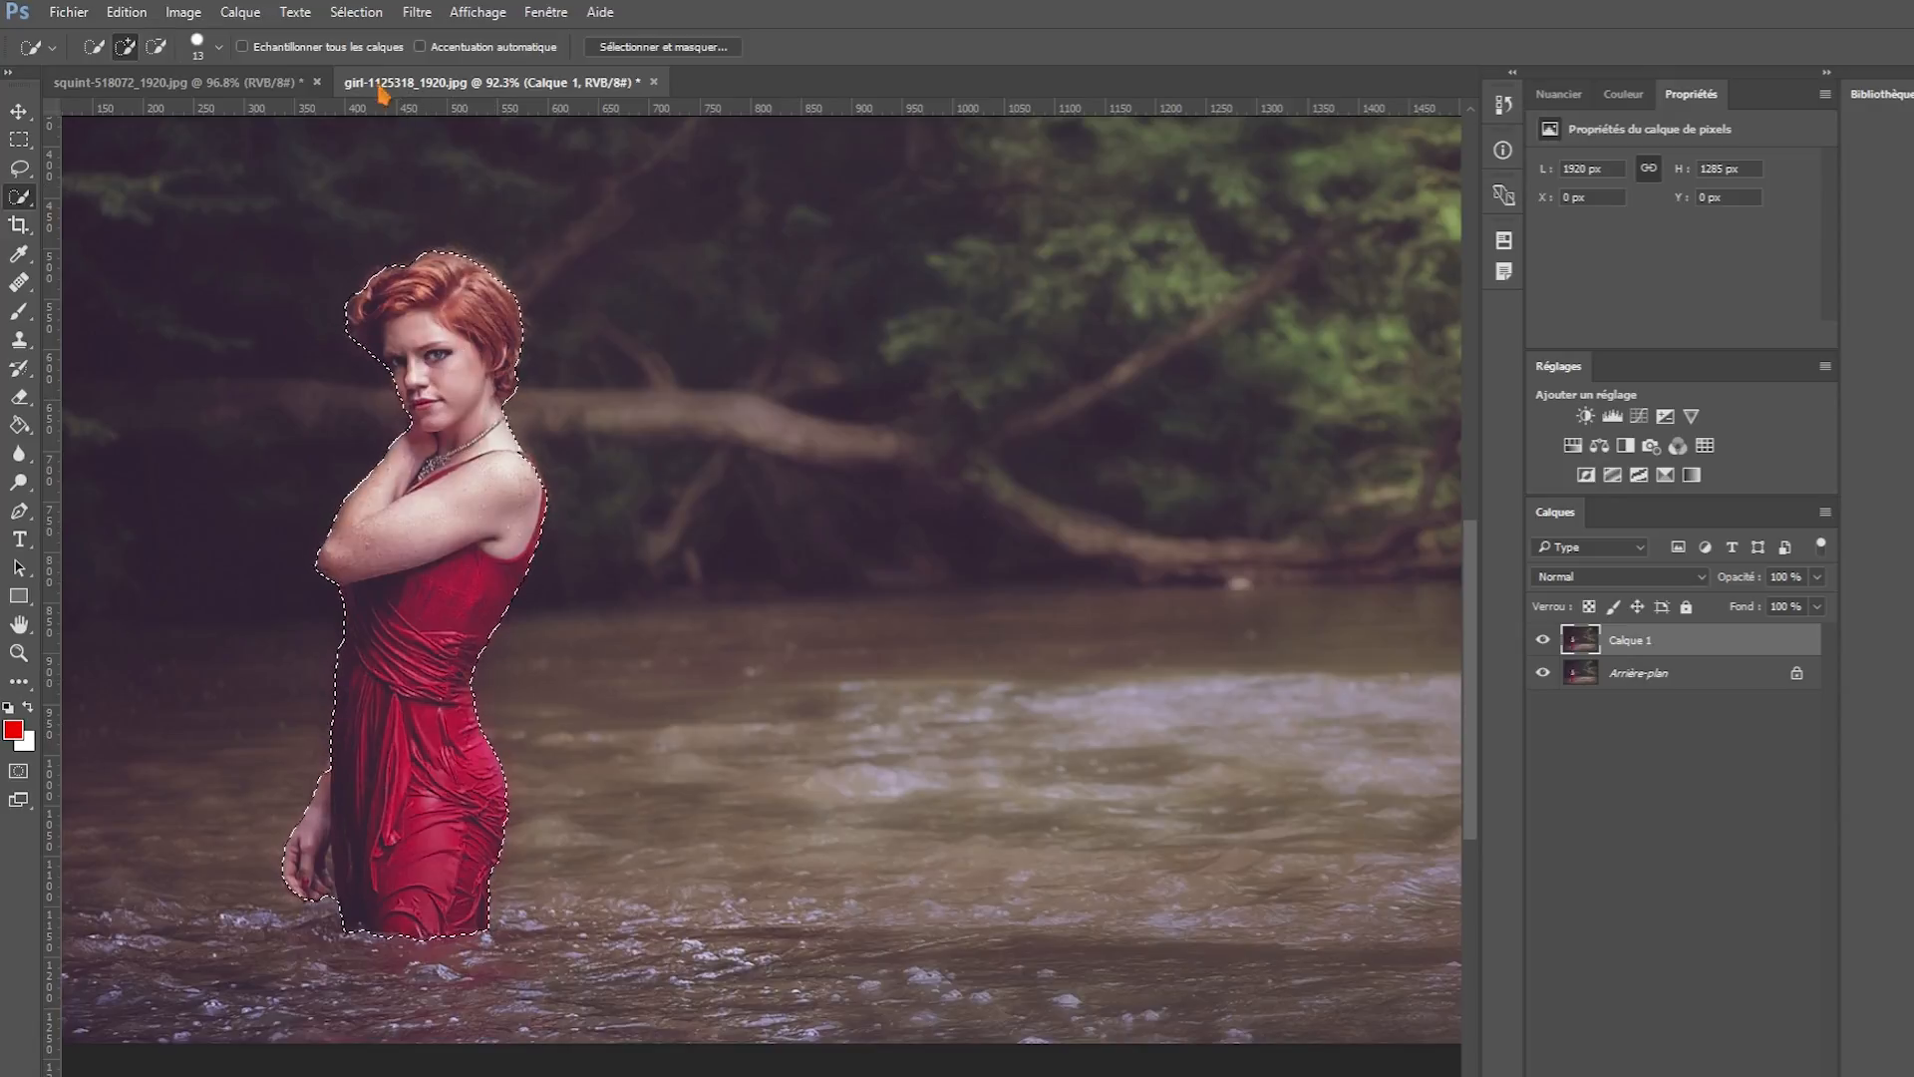
Expand the selection around the woman by 10 pixels.
left_click(356, 12)
mouse_move(377, 299)
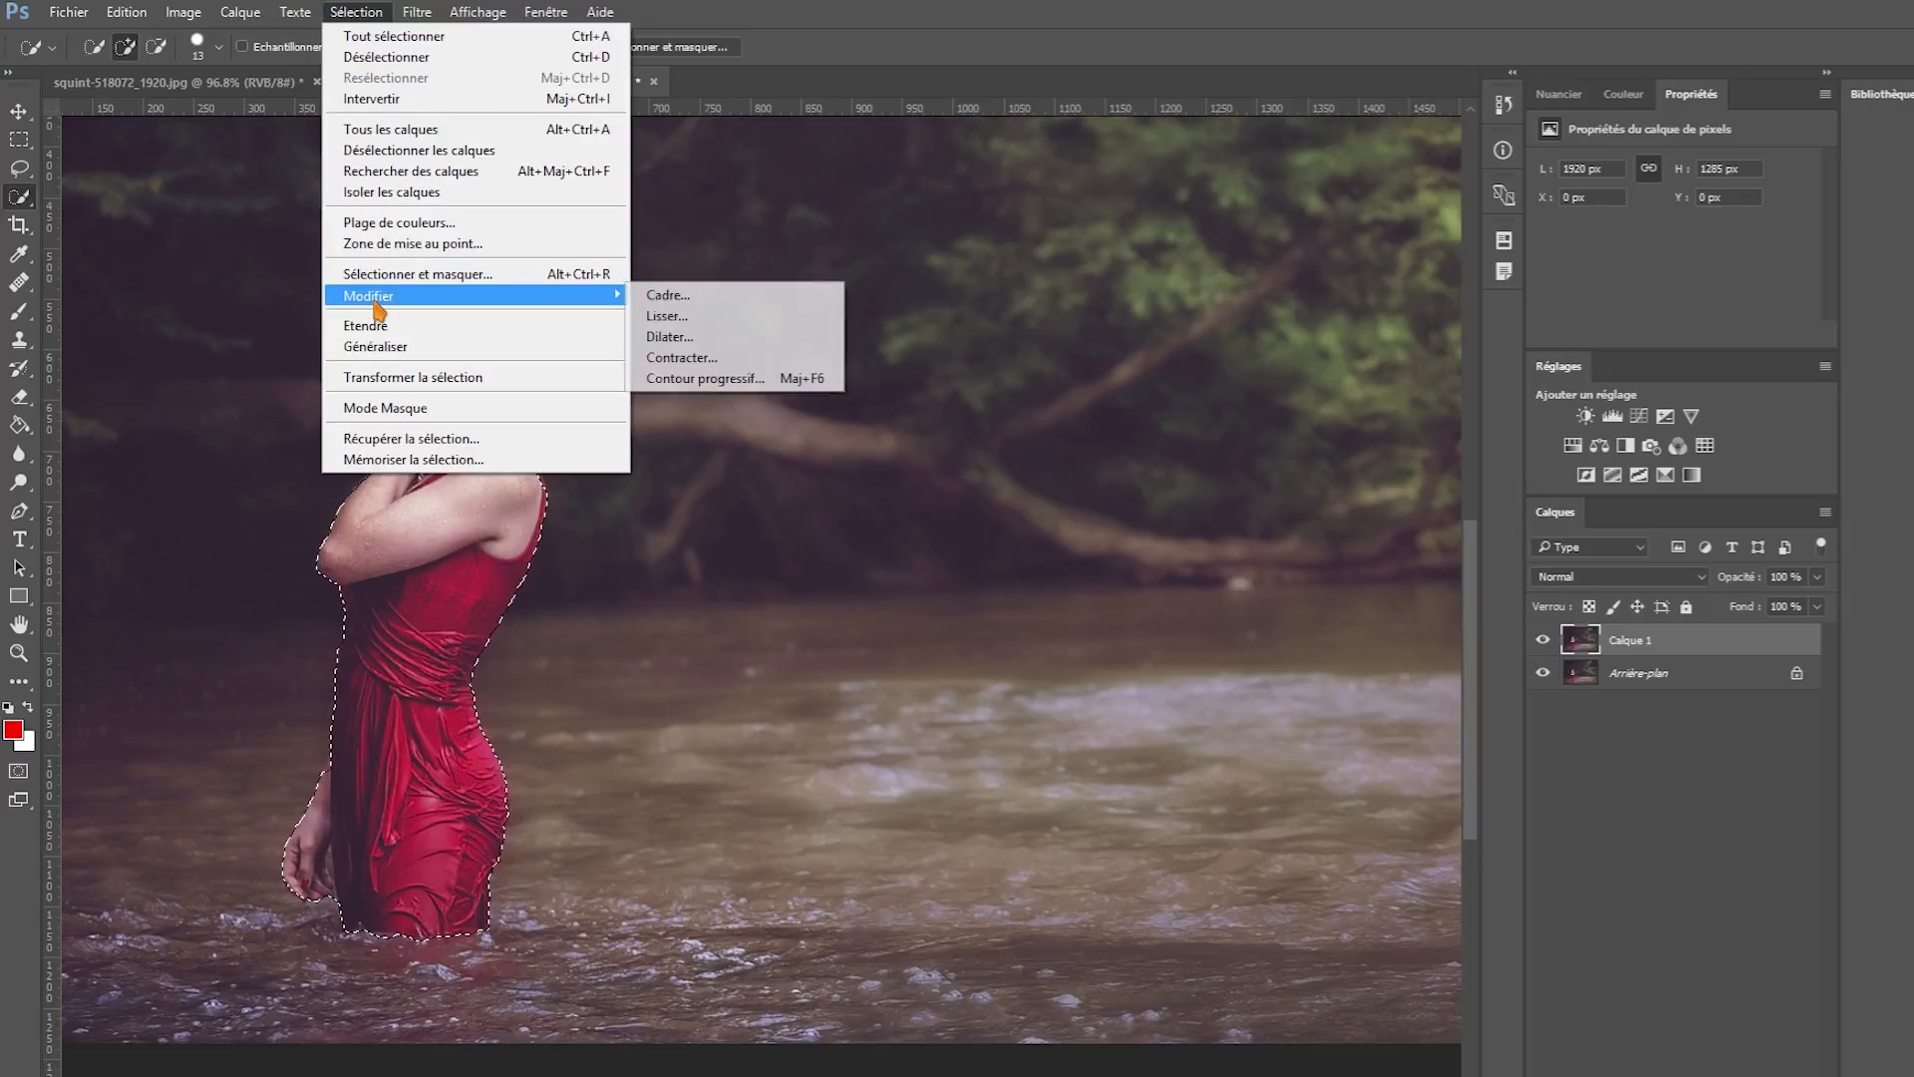
left_click(709, 339)
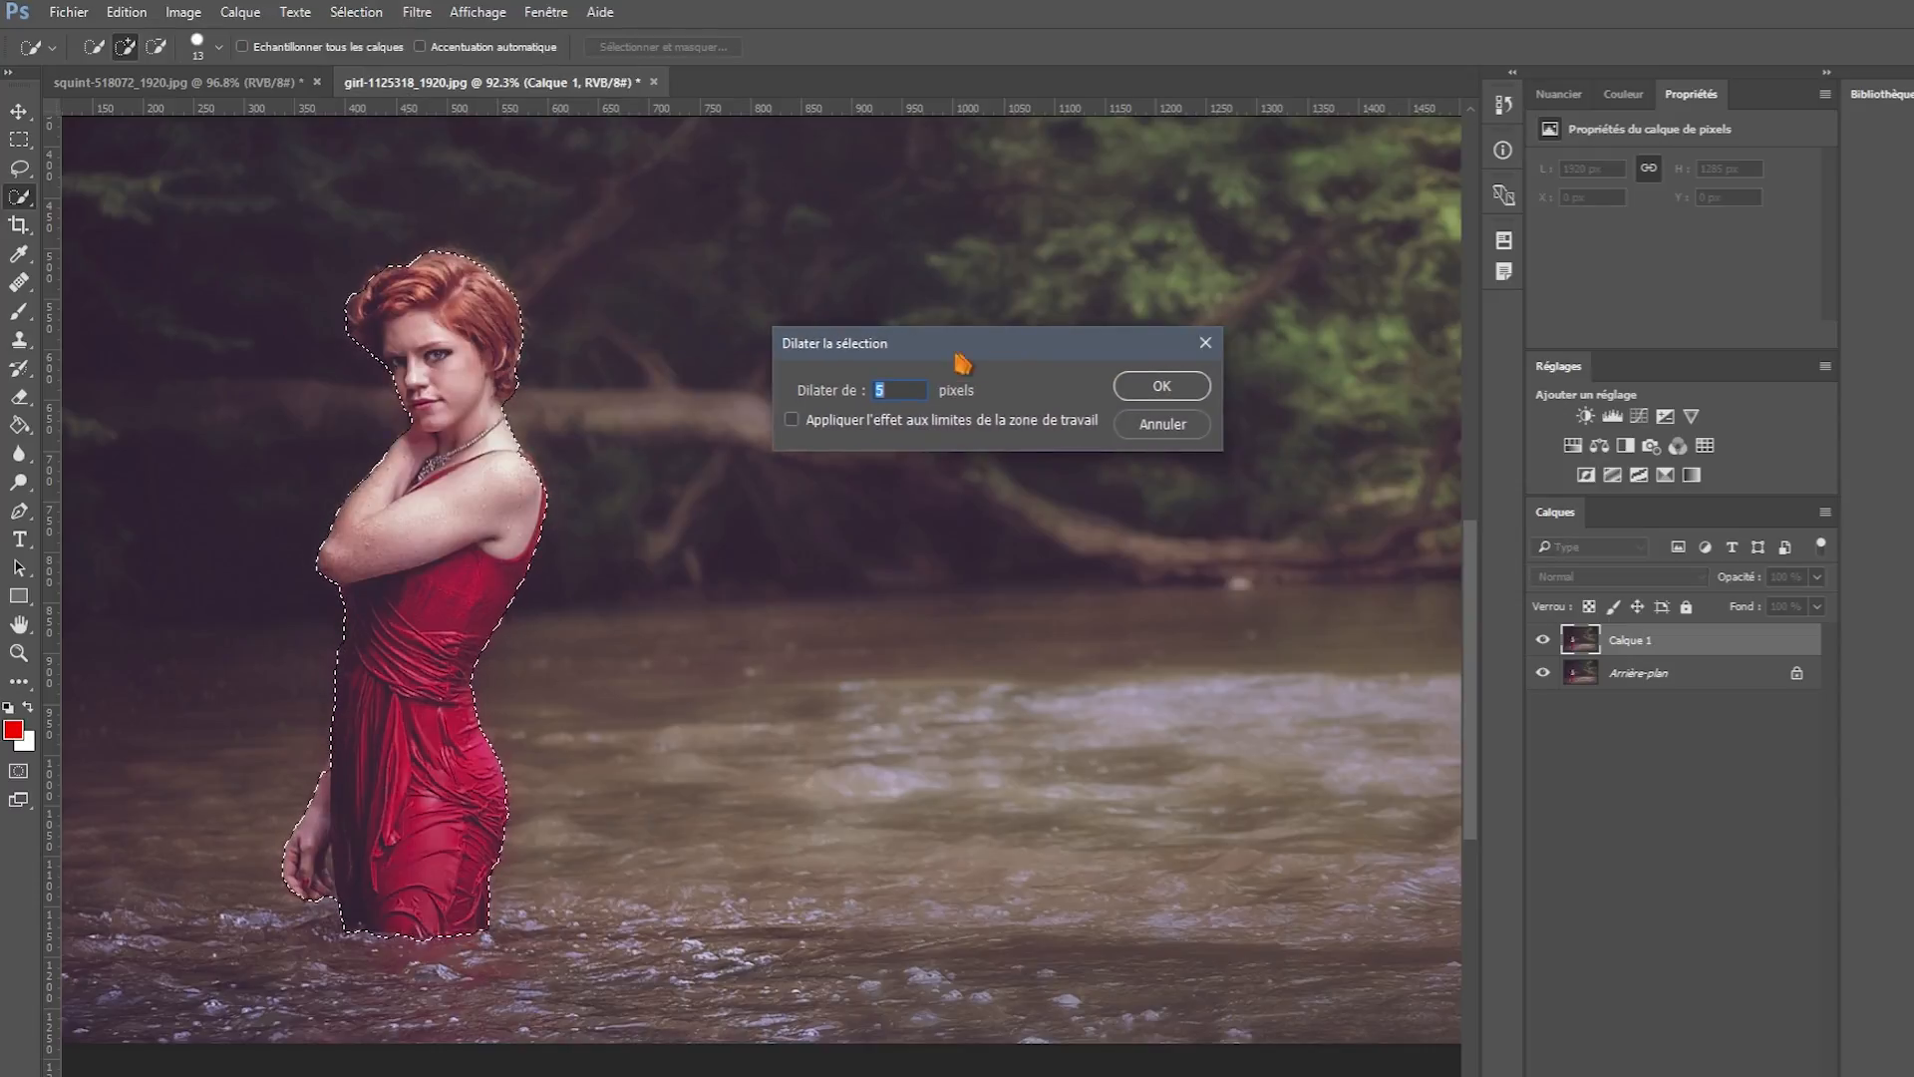
type("10")
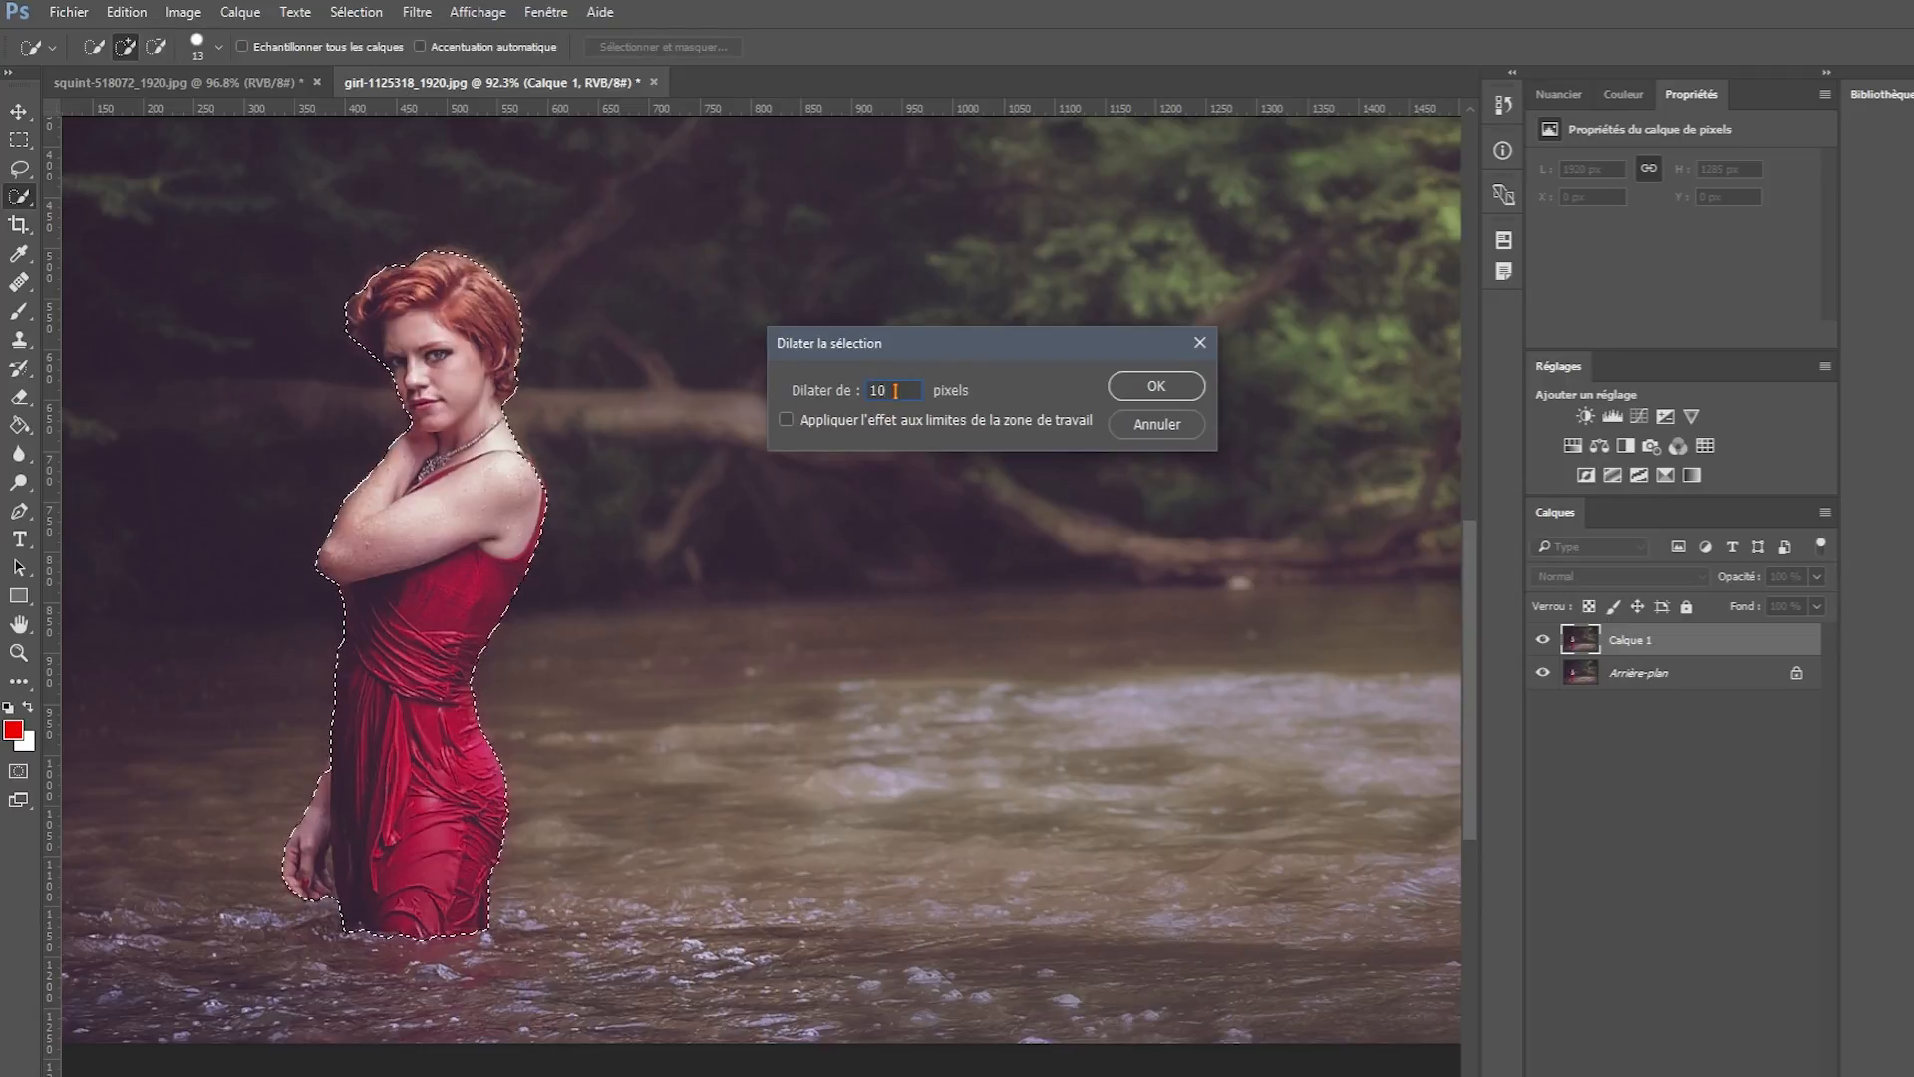
left_click(1146, 386)
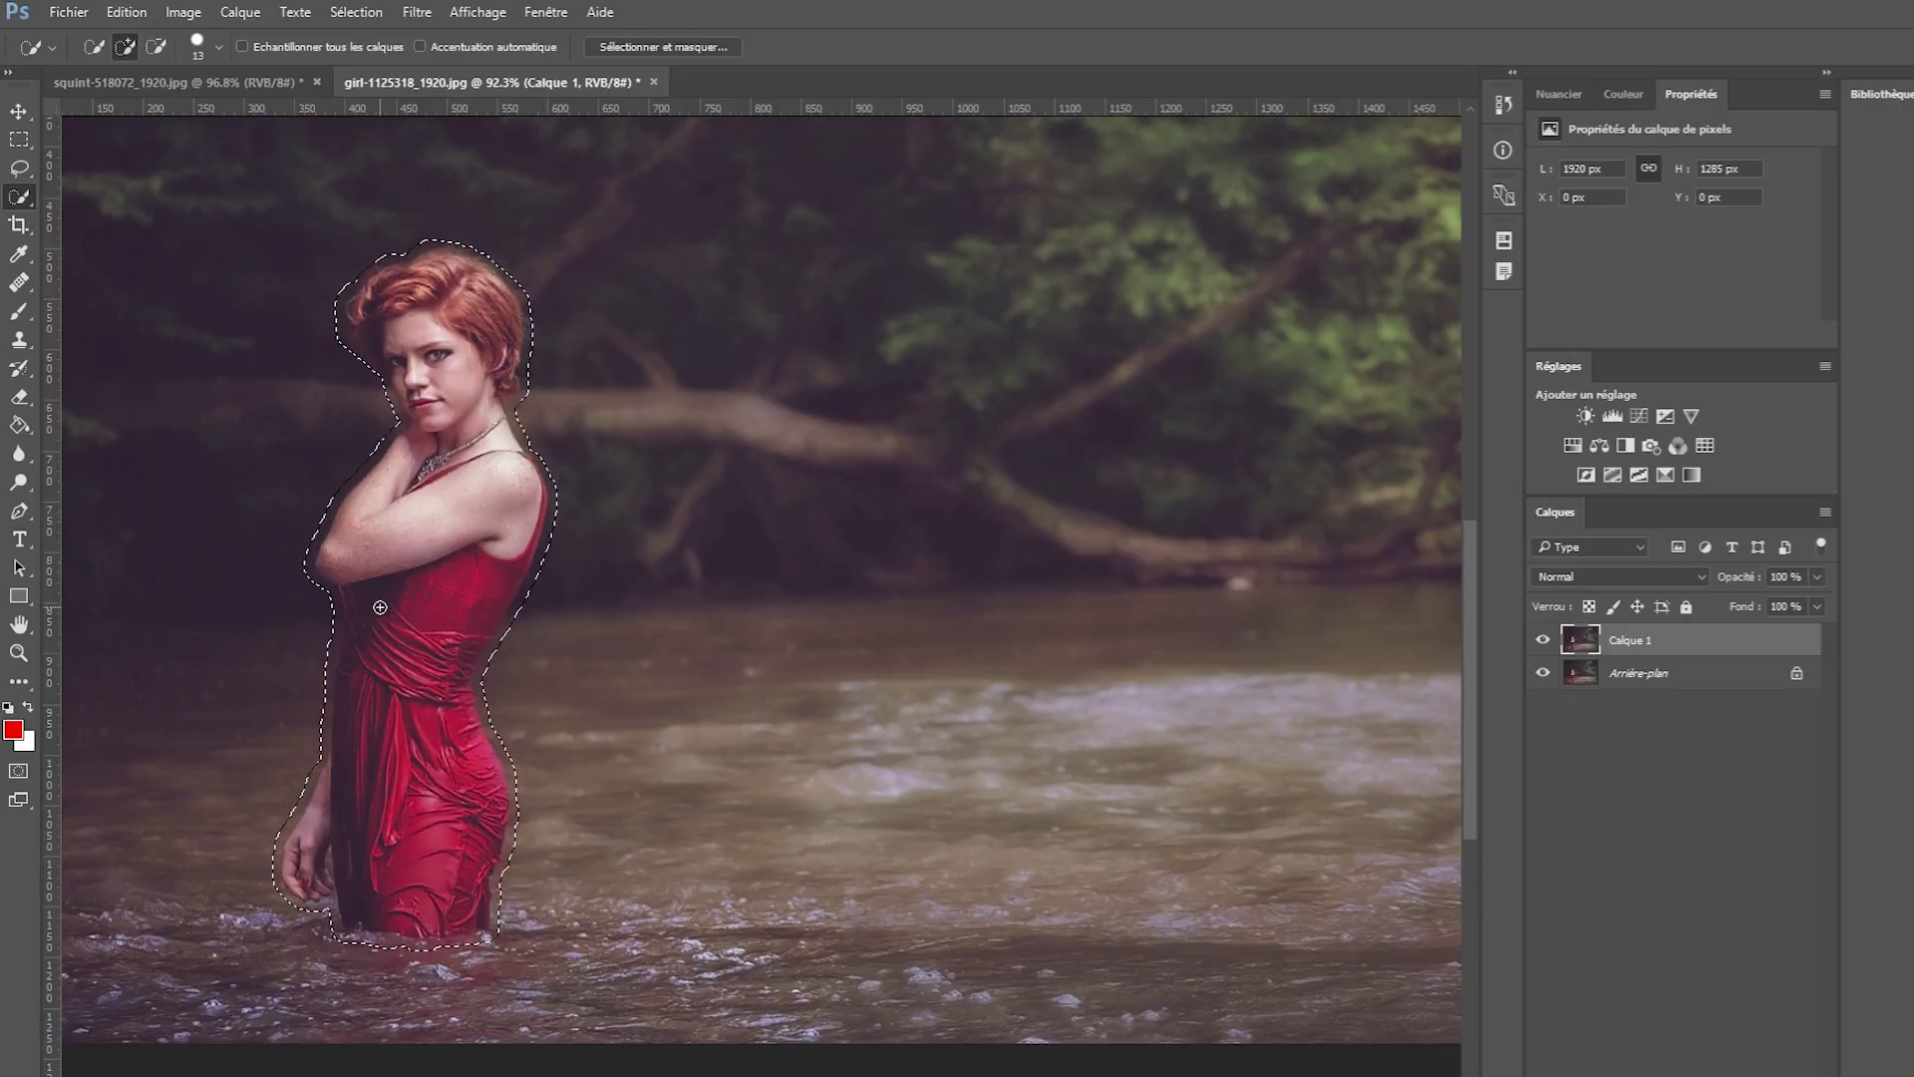
Fill the expanded selection using Content-Aware with colour adaptation in Normal mode, then deselect.
right_click(488, 486)
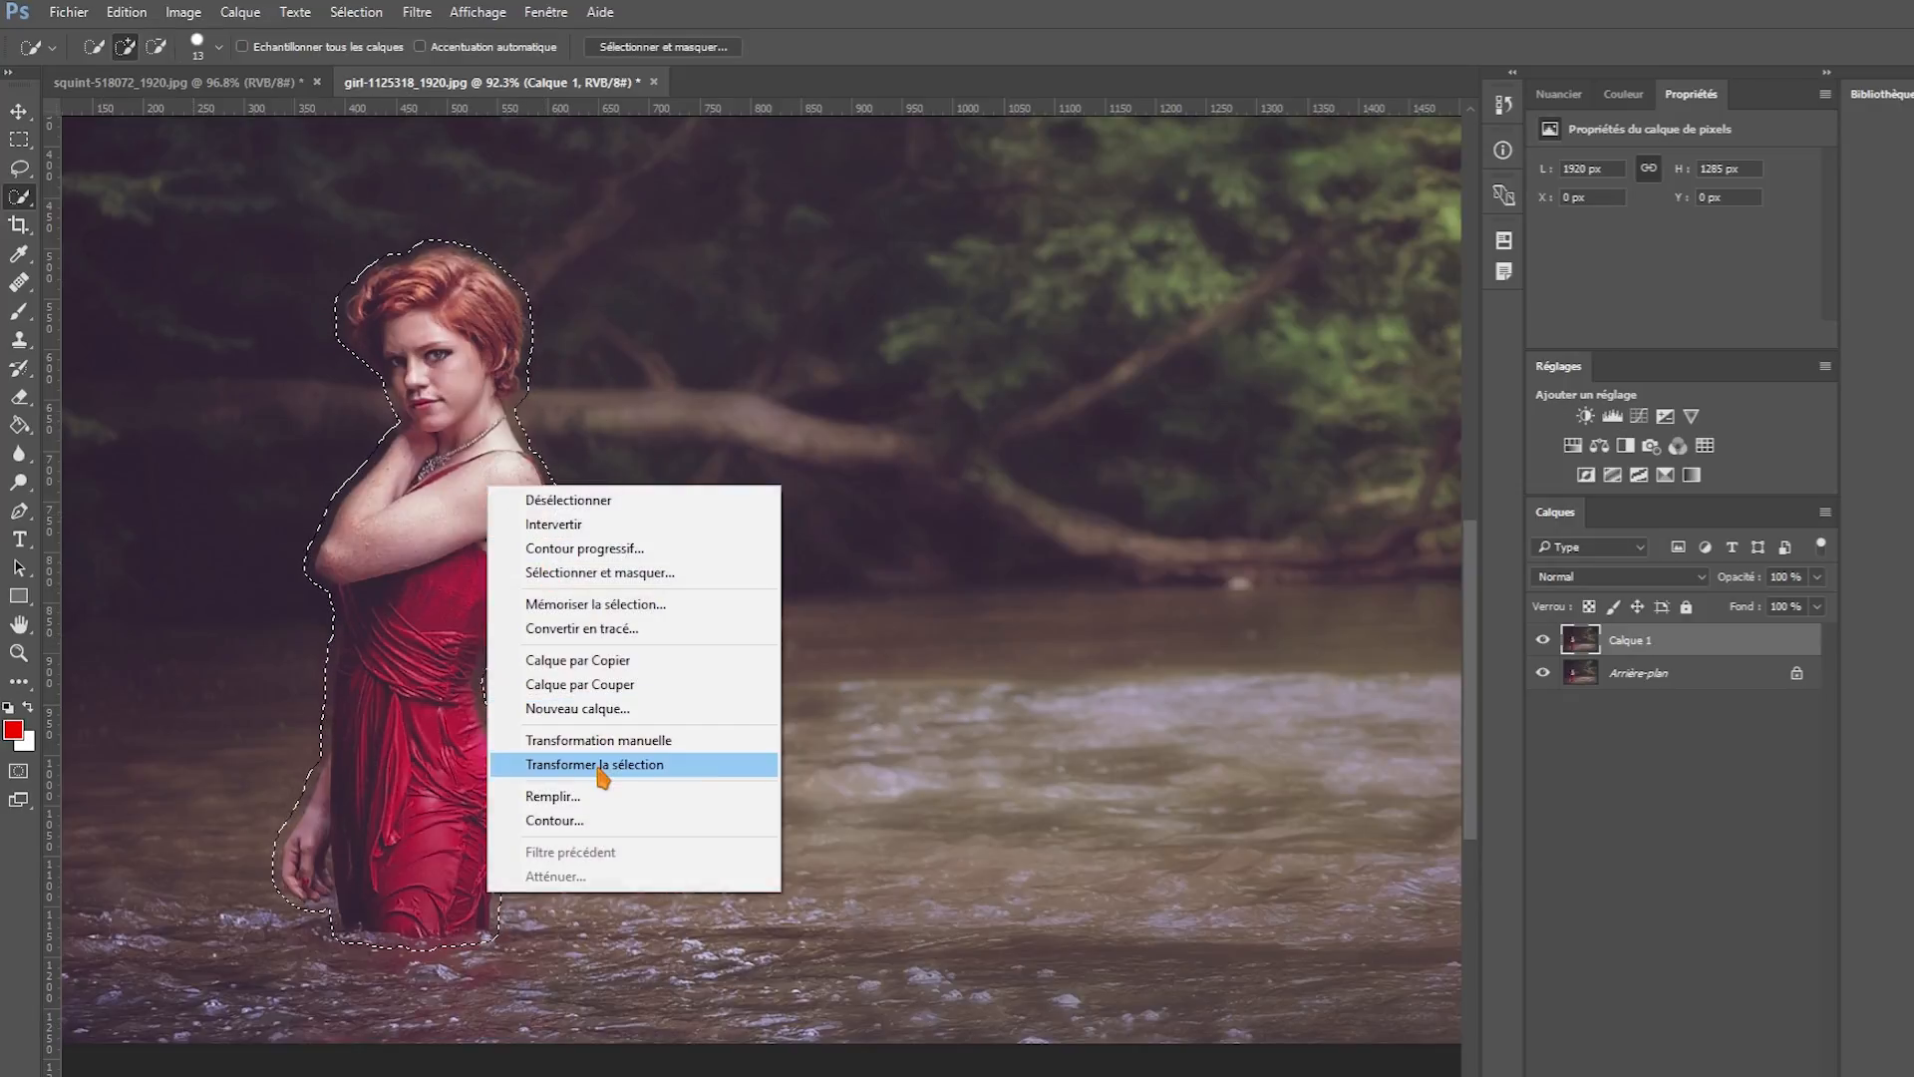
left_click(599, 809)
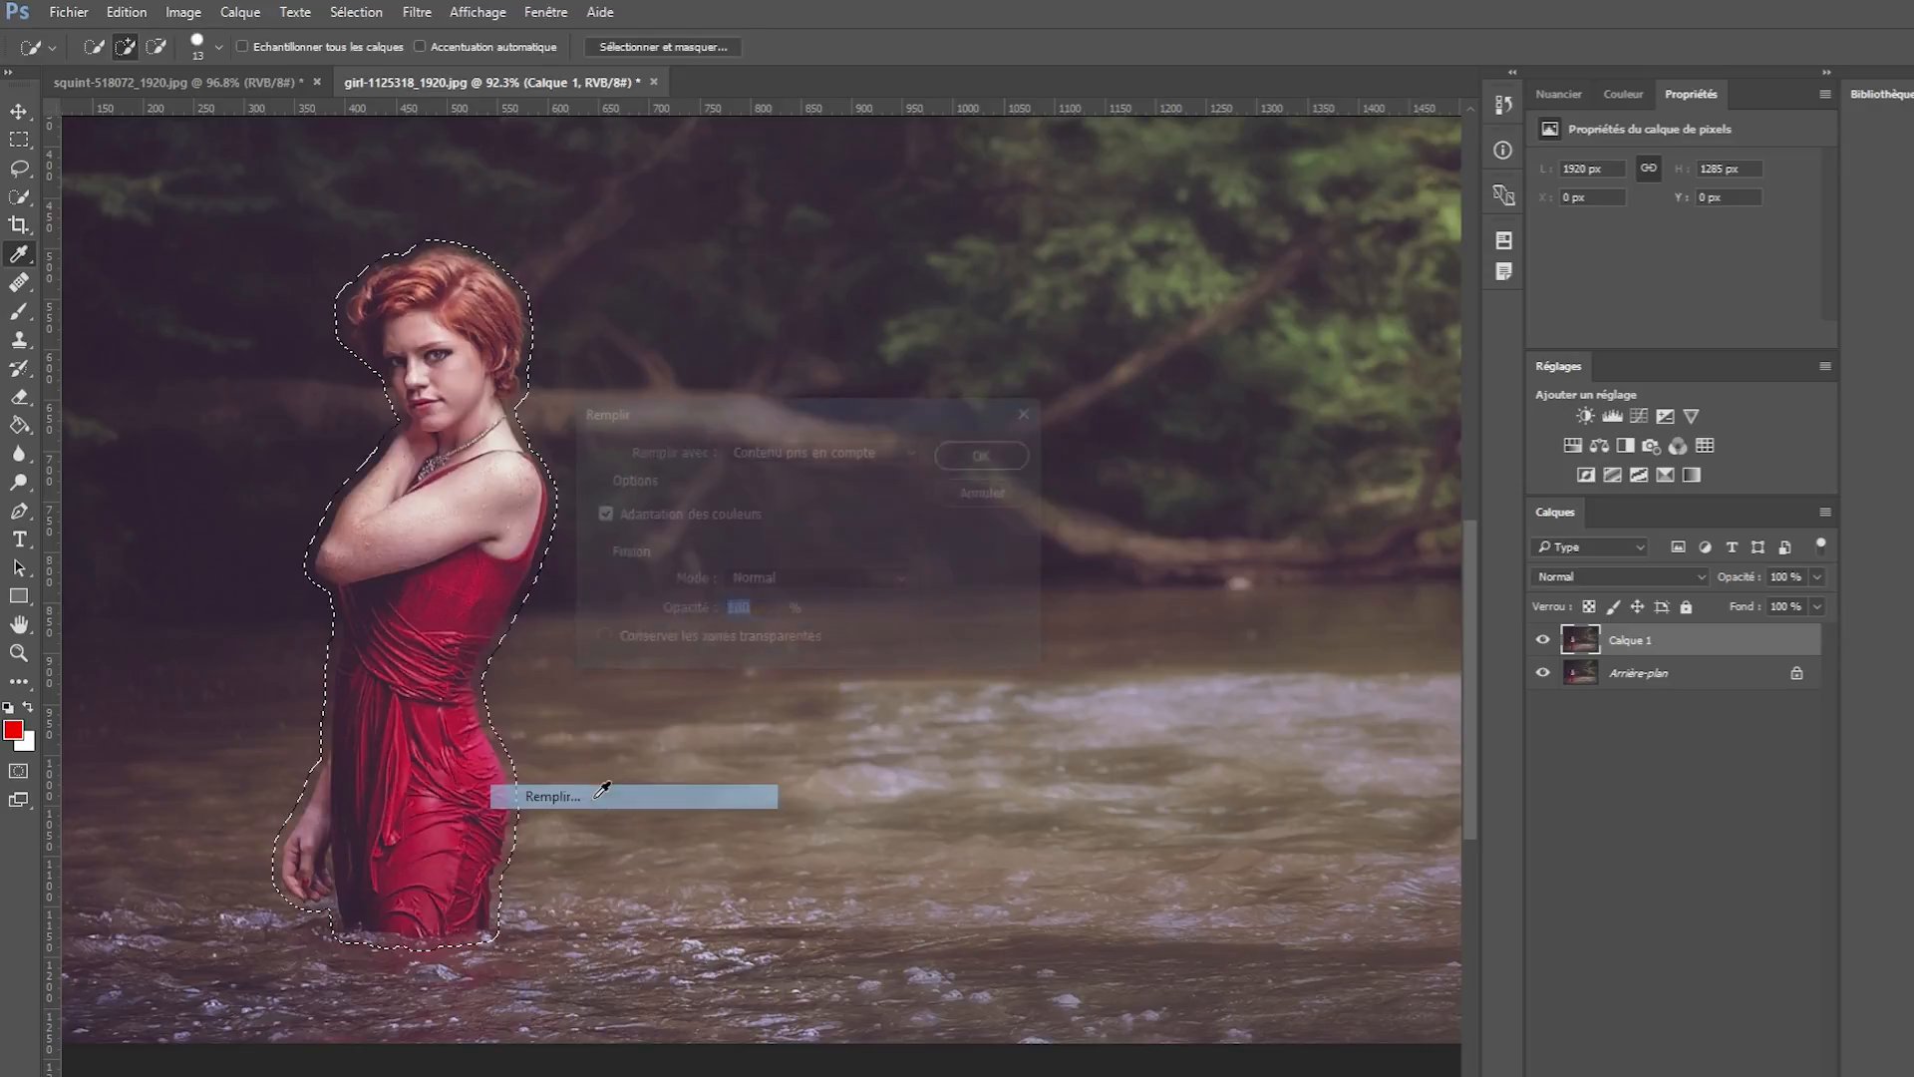
left_click(988, 455)
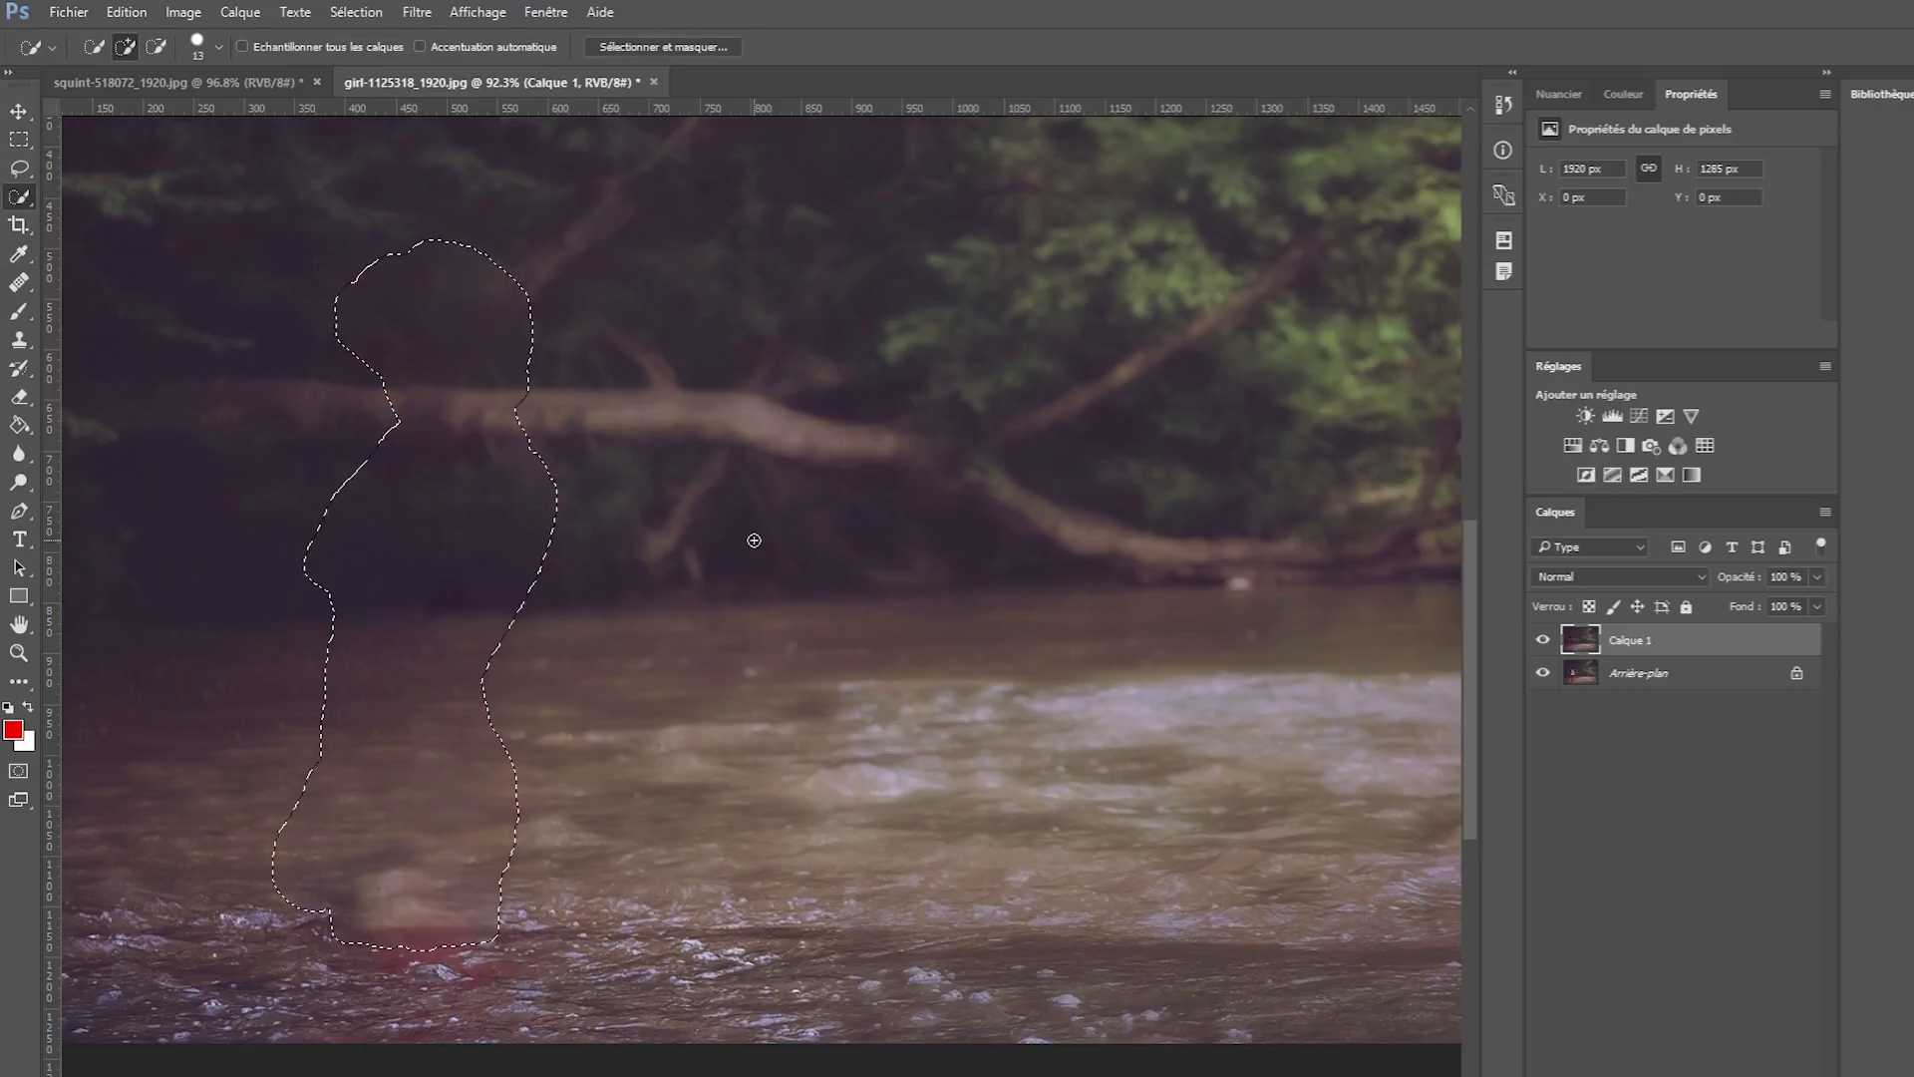
key("ctrl+d")
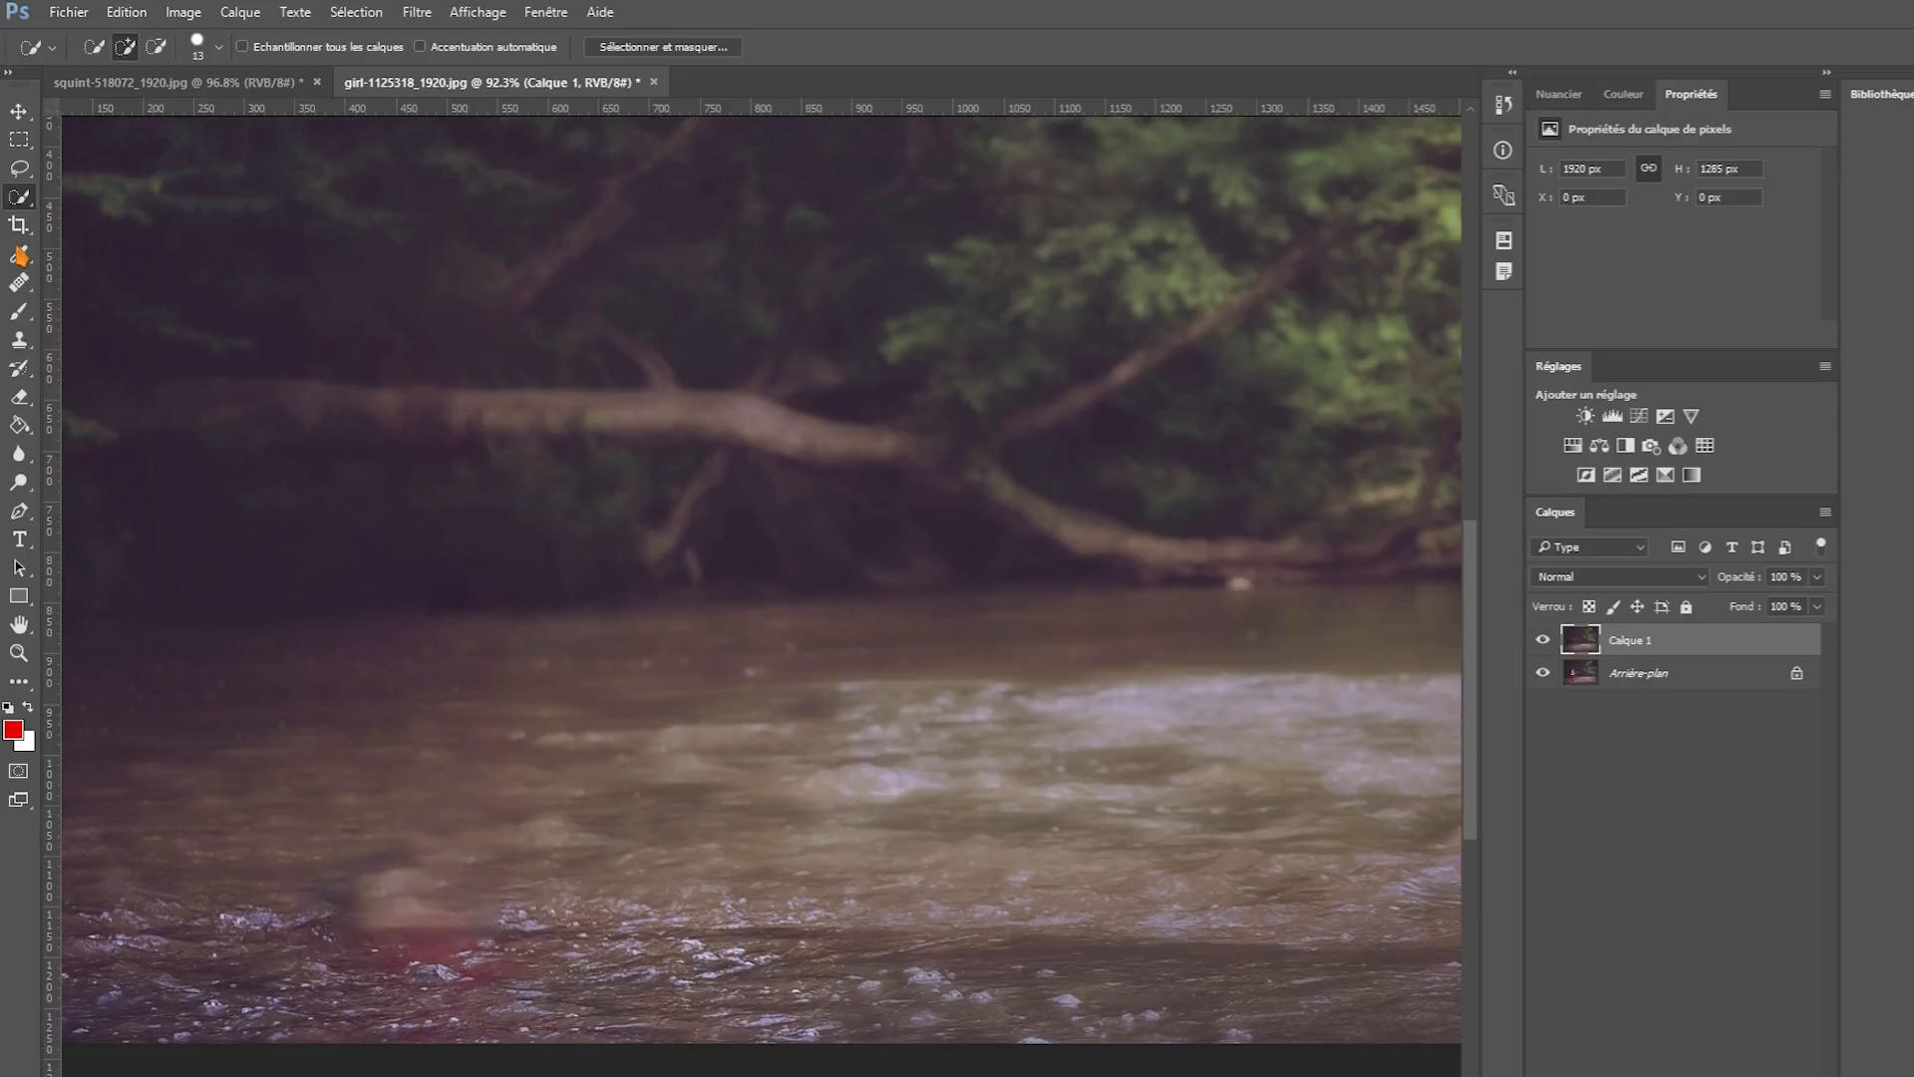
Choose the Healing Brush and set its size to 82 px and its hardness to 18%.
left_click(20, 282)
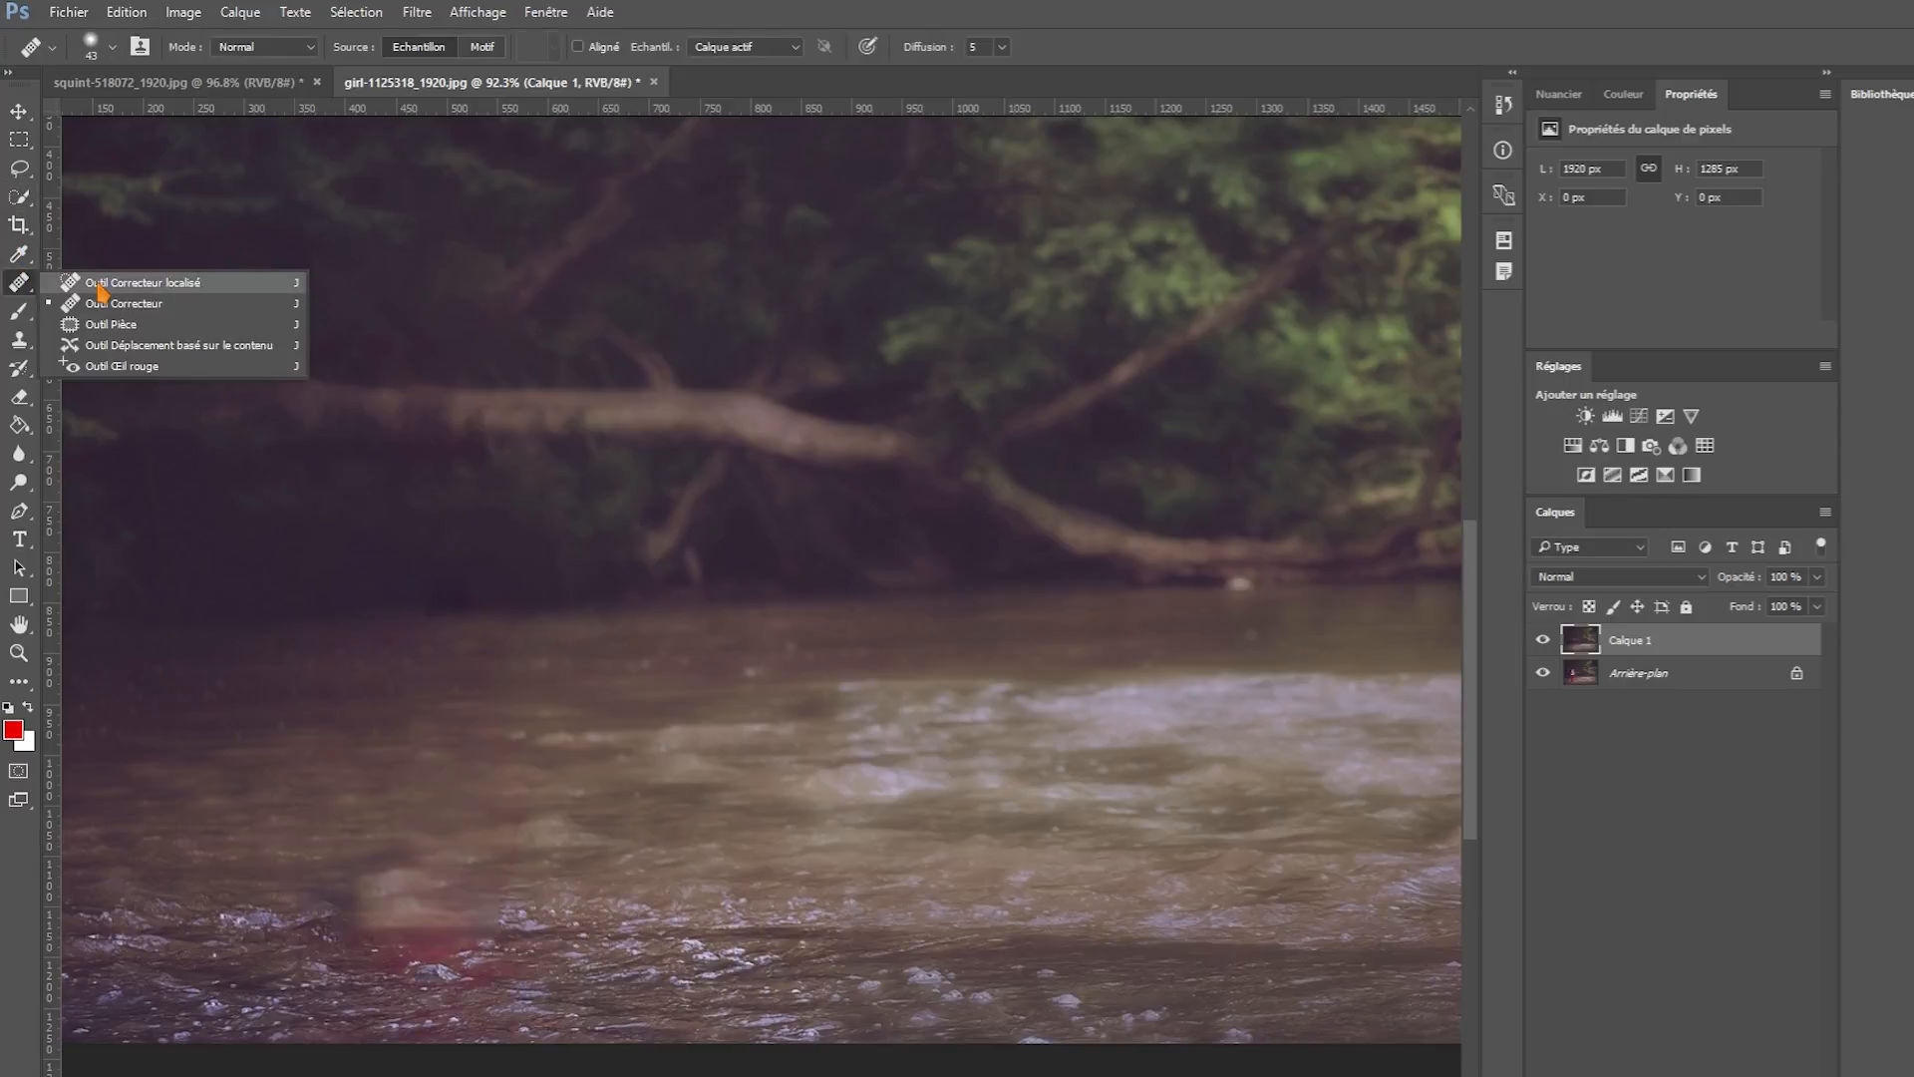
left_click(166, 307)
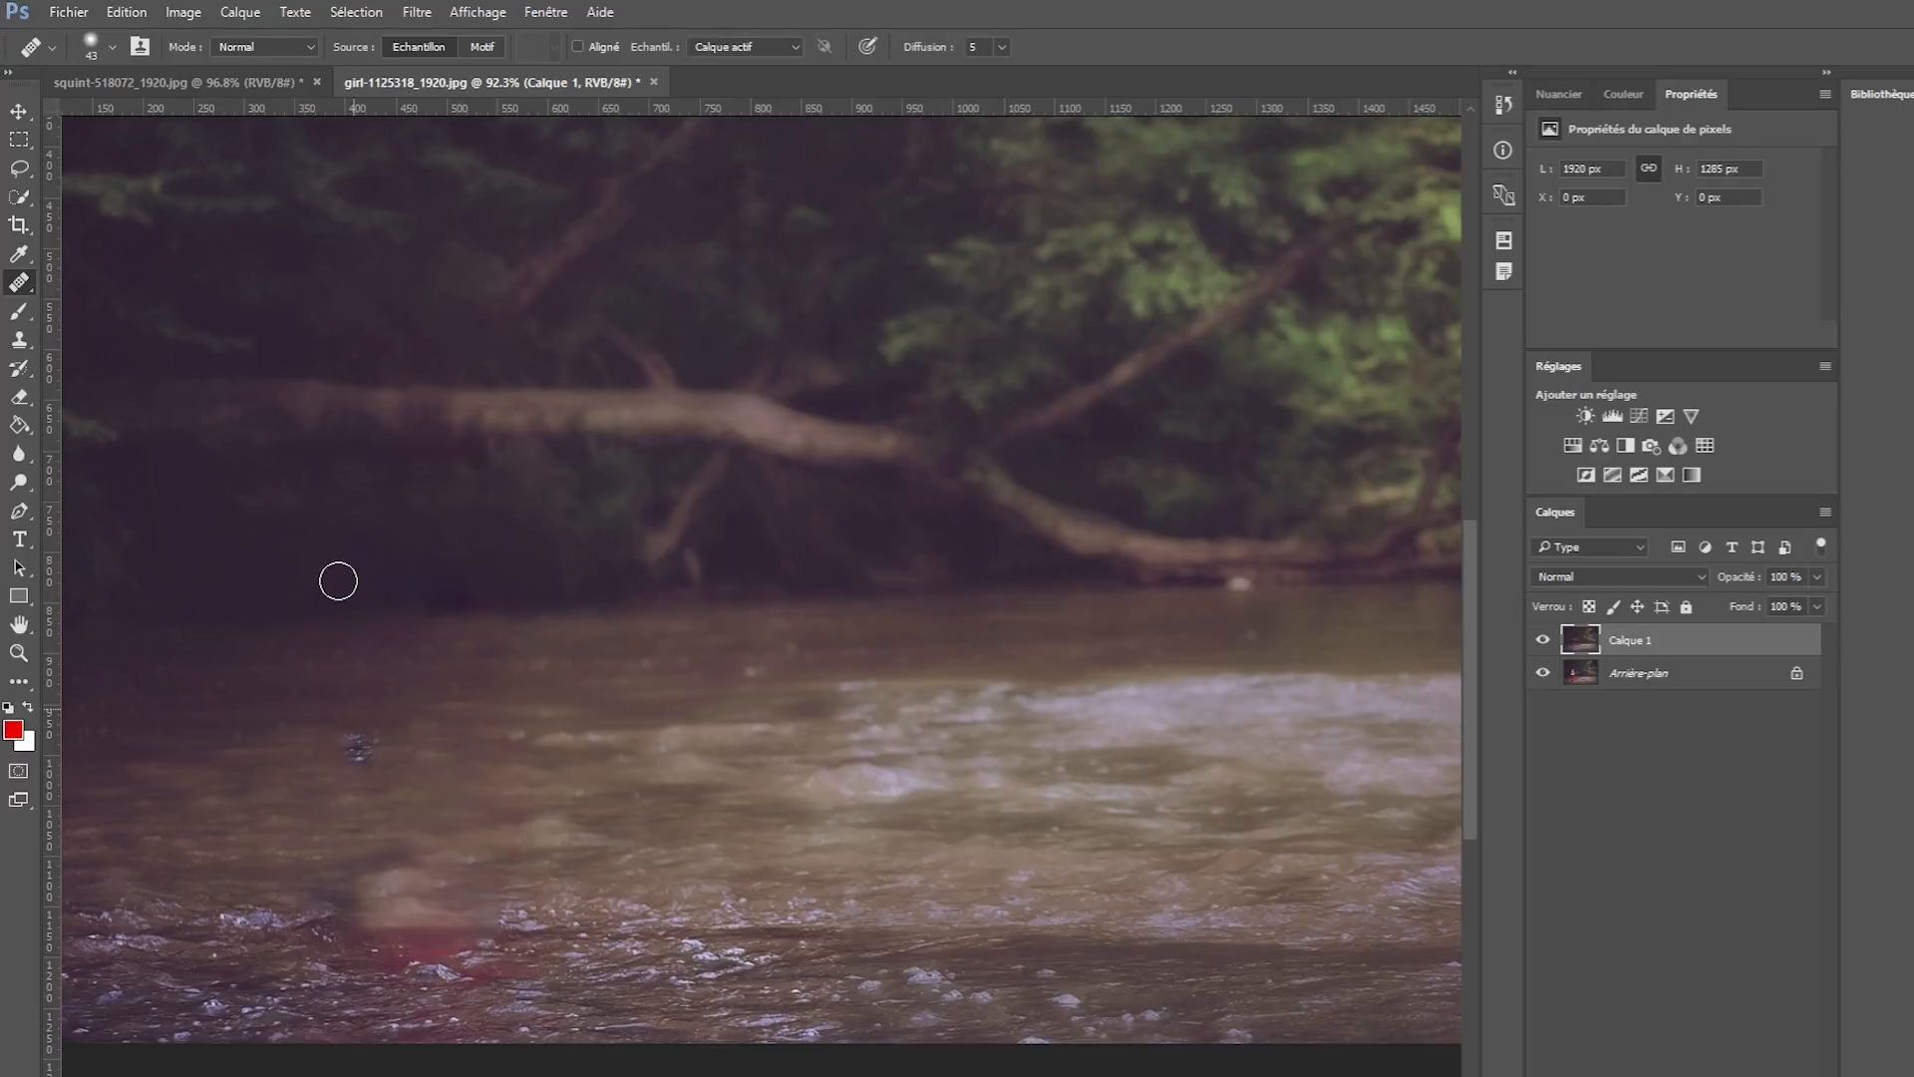
left_click(115, 48)
left_click_drag(75, 108, 69, 159)
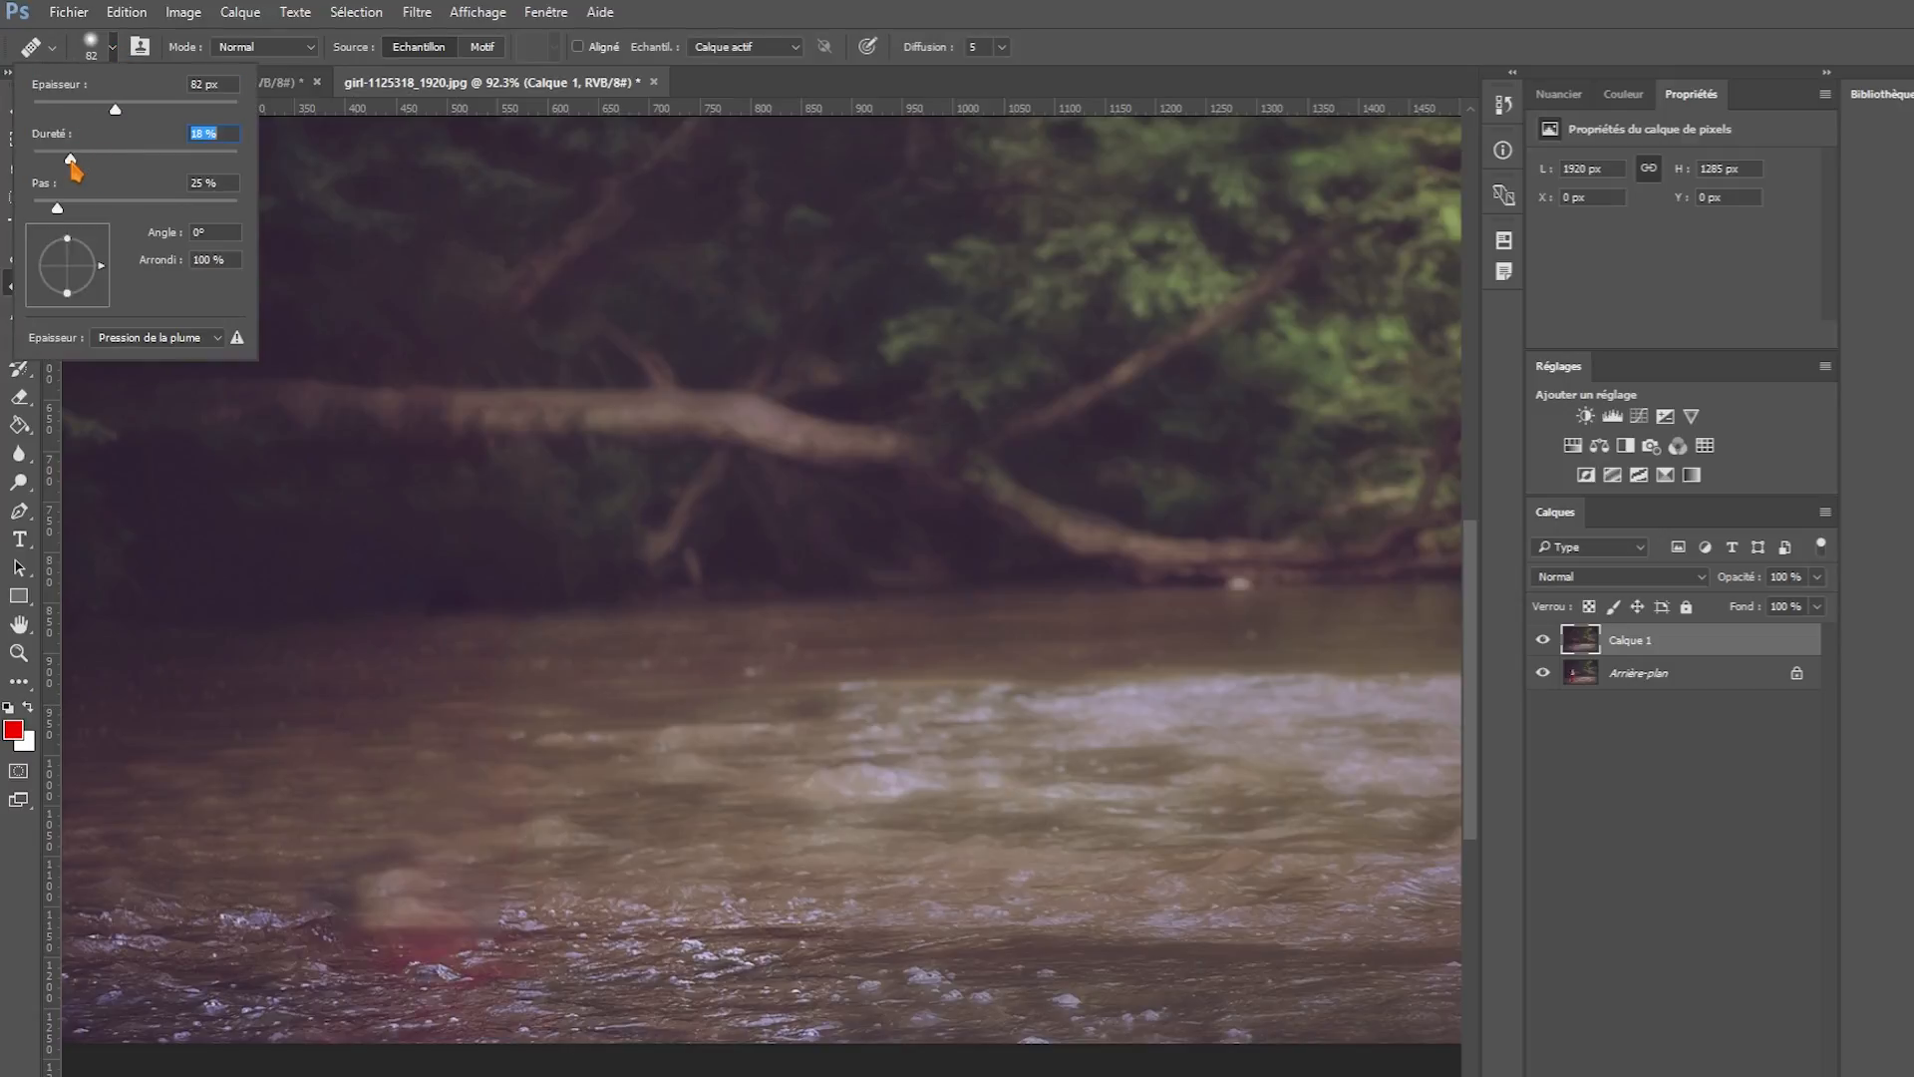
Paint rippled water over the blurred patch and red reflection where the woman stood with the Healing Brush.
mouse_move(359, 954)
left_mouse_down()
mouse_move(439, 964)
mouse_move(500, 910)
left_mouse_up()
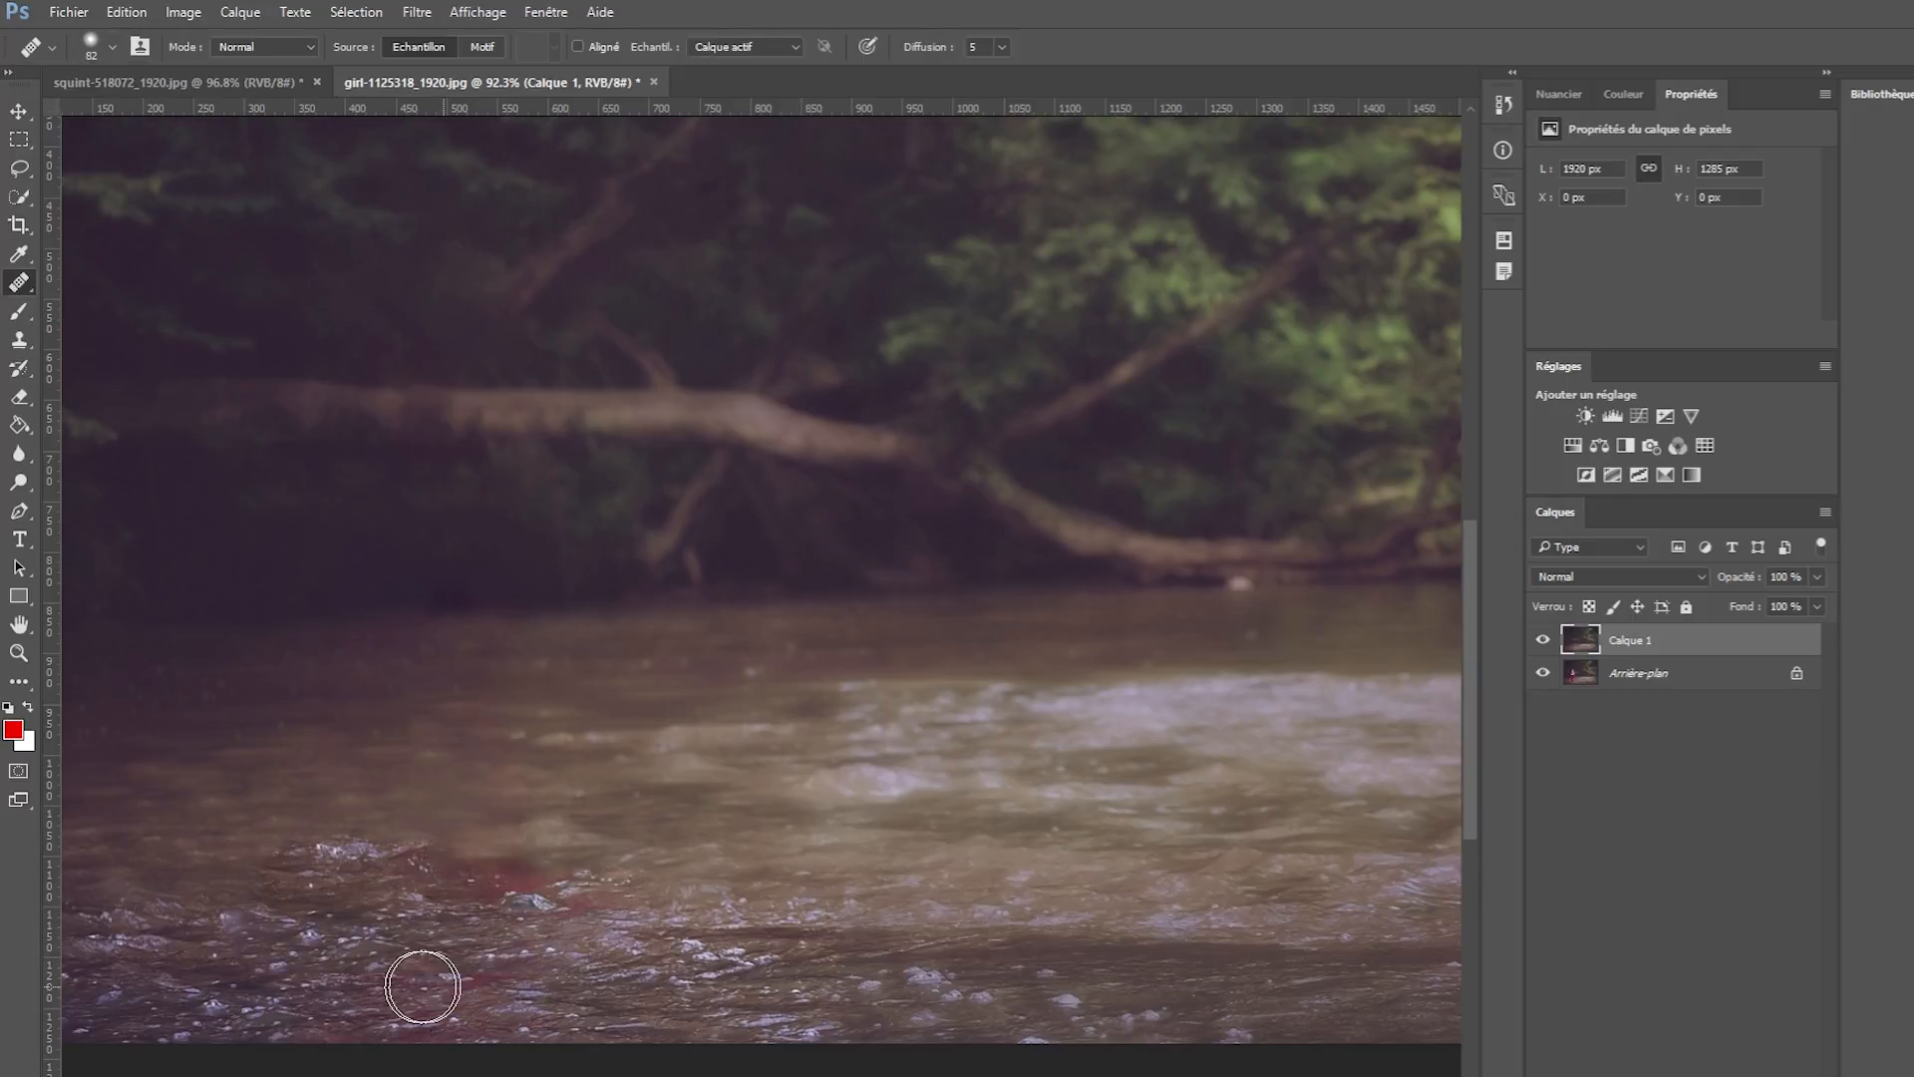
key("ctrl+z")
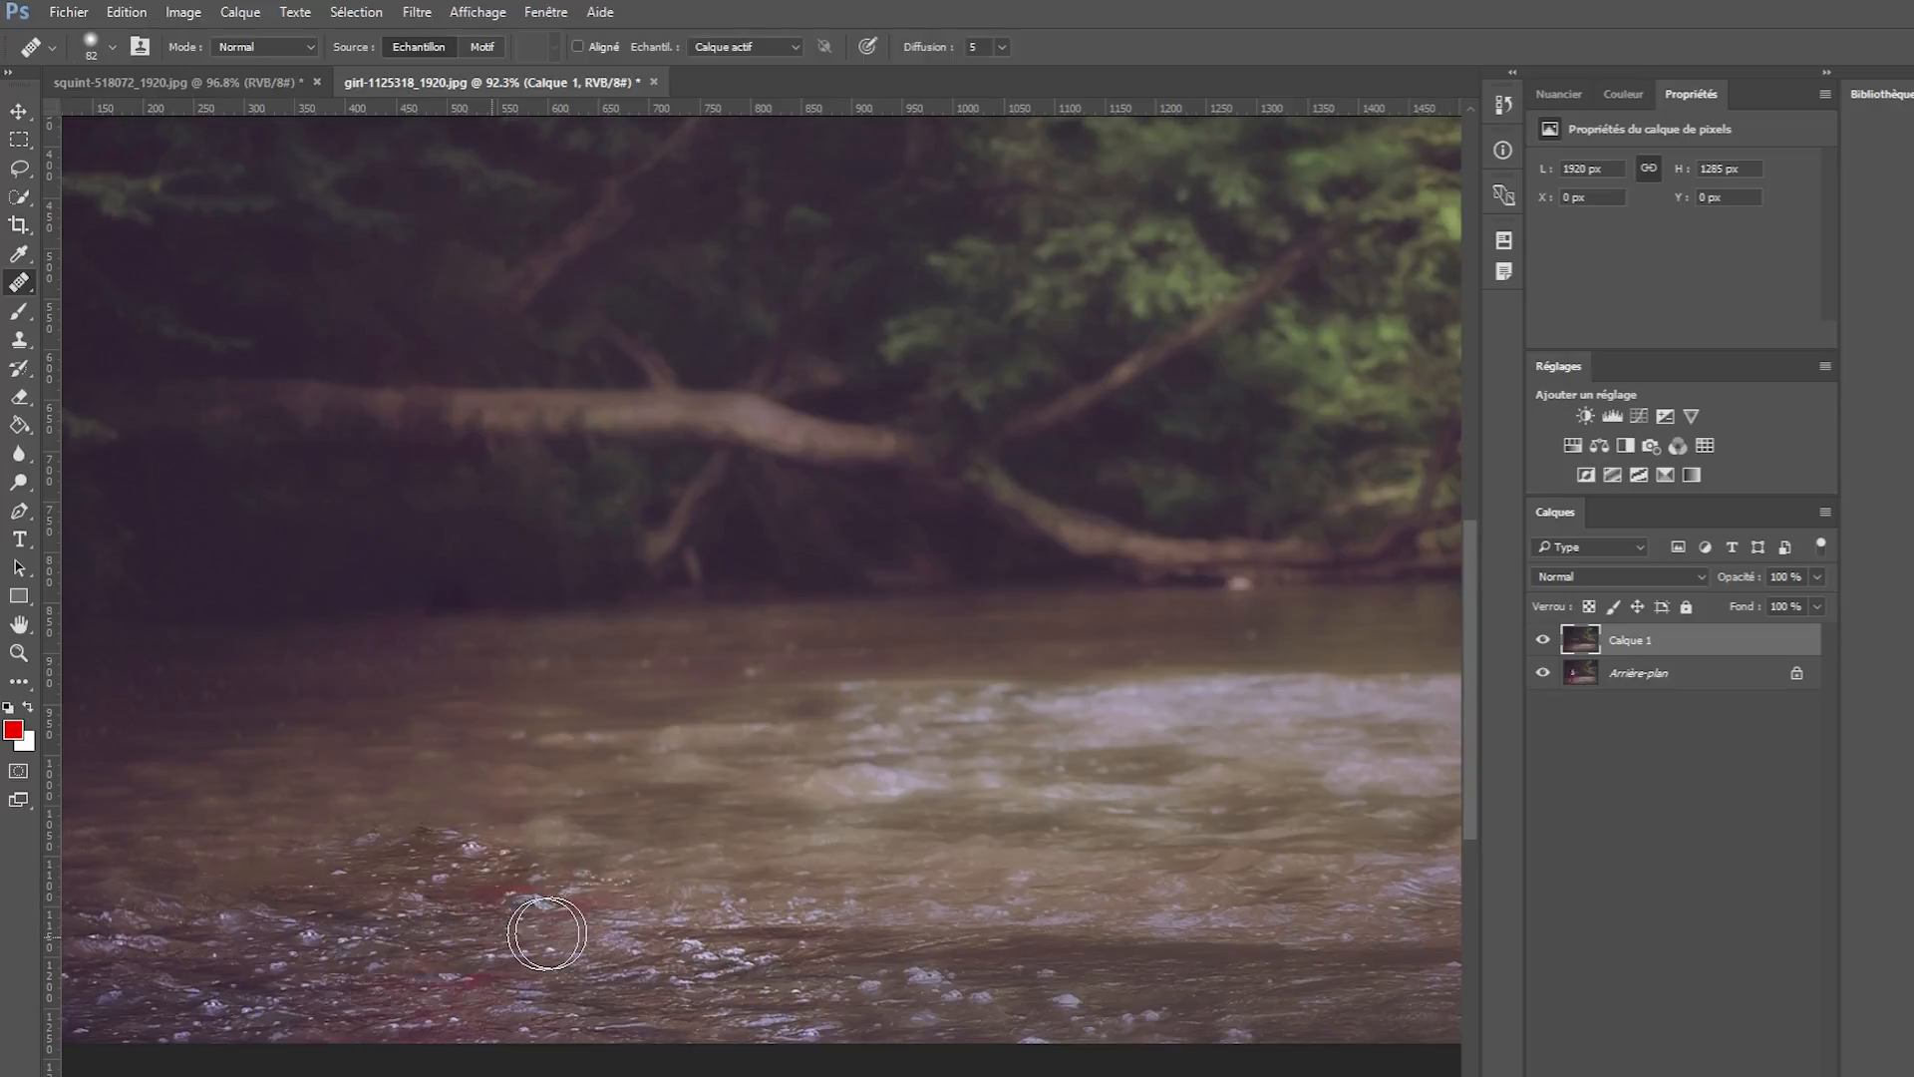
left_click_drag(546, 933, 410, 991)
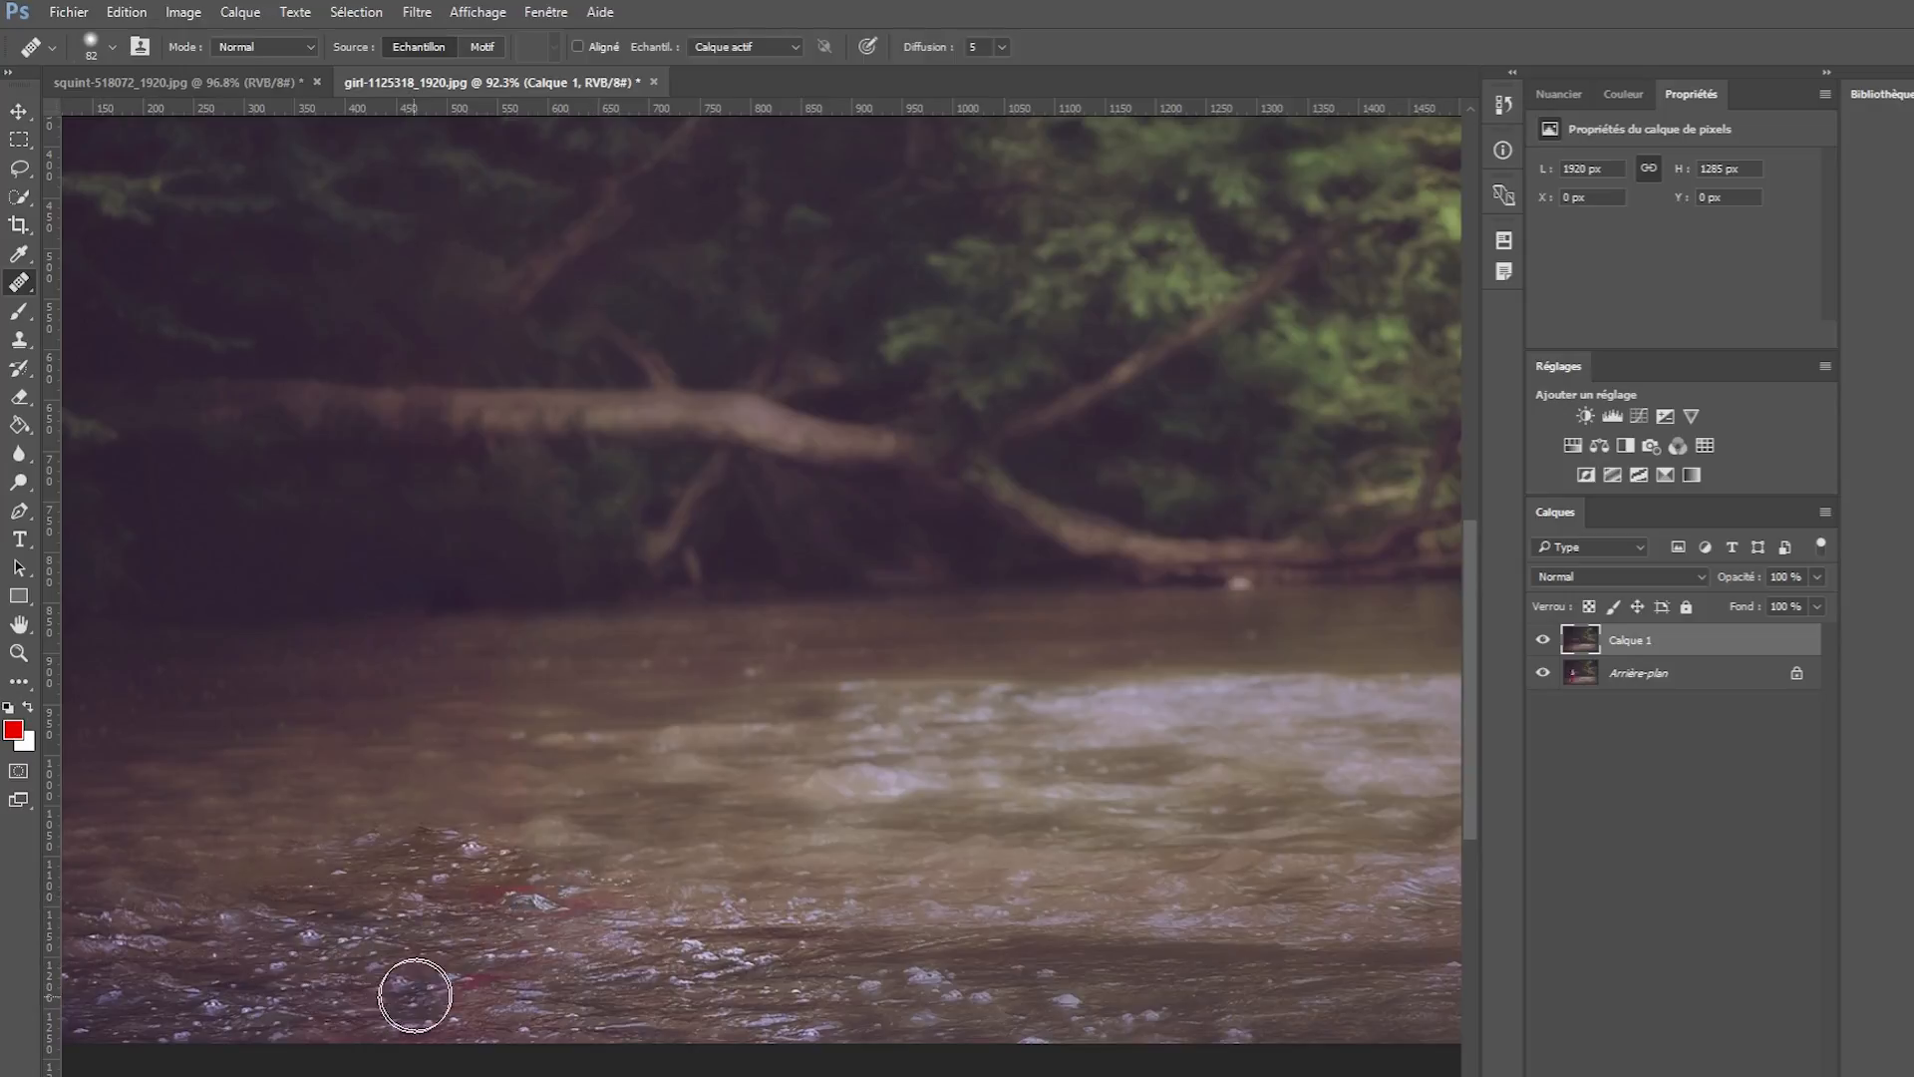
Undo the healing strokes, the Content-Aware fill and the expansion, back to the tight selection of the woman.
key("ctrl+alt+z")
key("ctrl+alt+z")
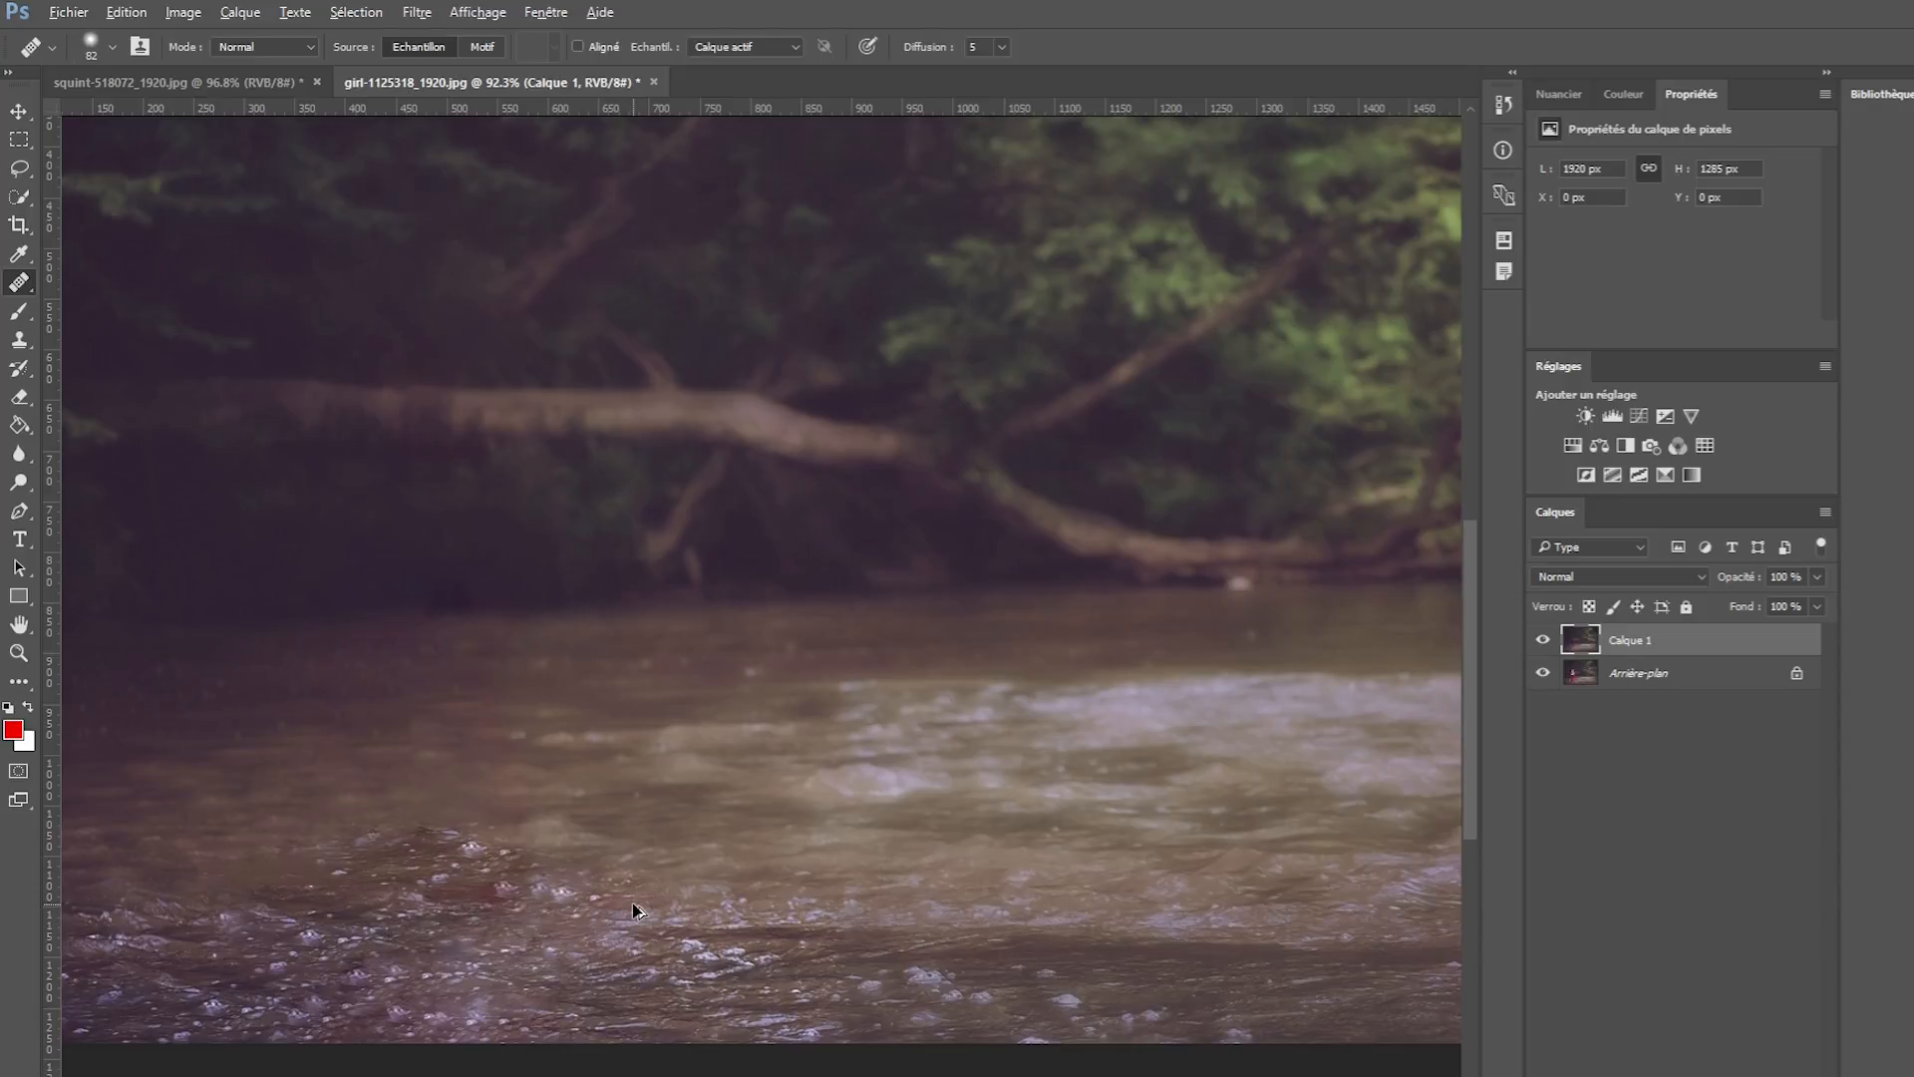
key("ctrl+alt+z")
key("ctrl+alt+z")
key("ctrl+alt+z")
key("ctrl+alt+z")
key("ctrl+alt+z")
Contract the selection around the woman by 10 pixels.
left_click(355, 12)
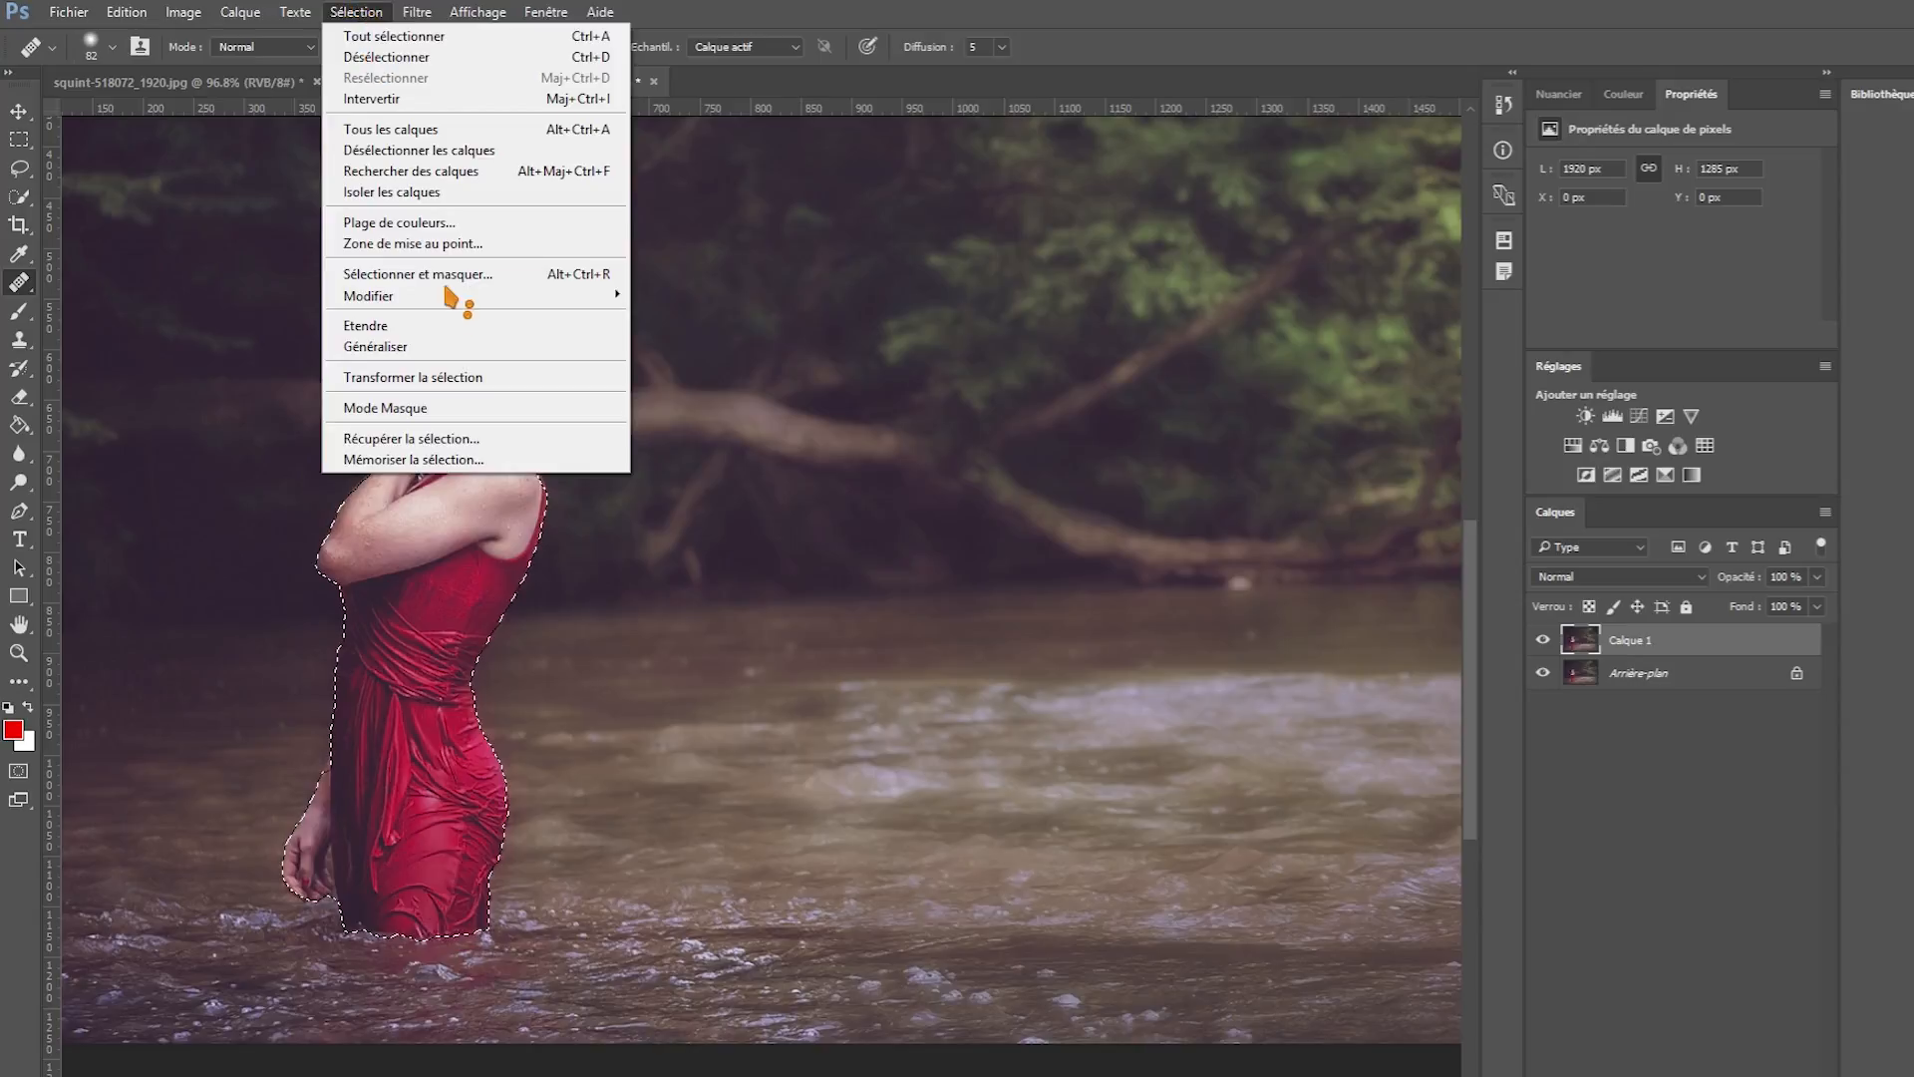
mouse_move(455, 299)
left_click(698, 359)
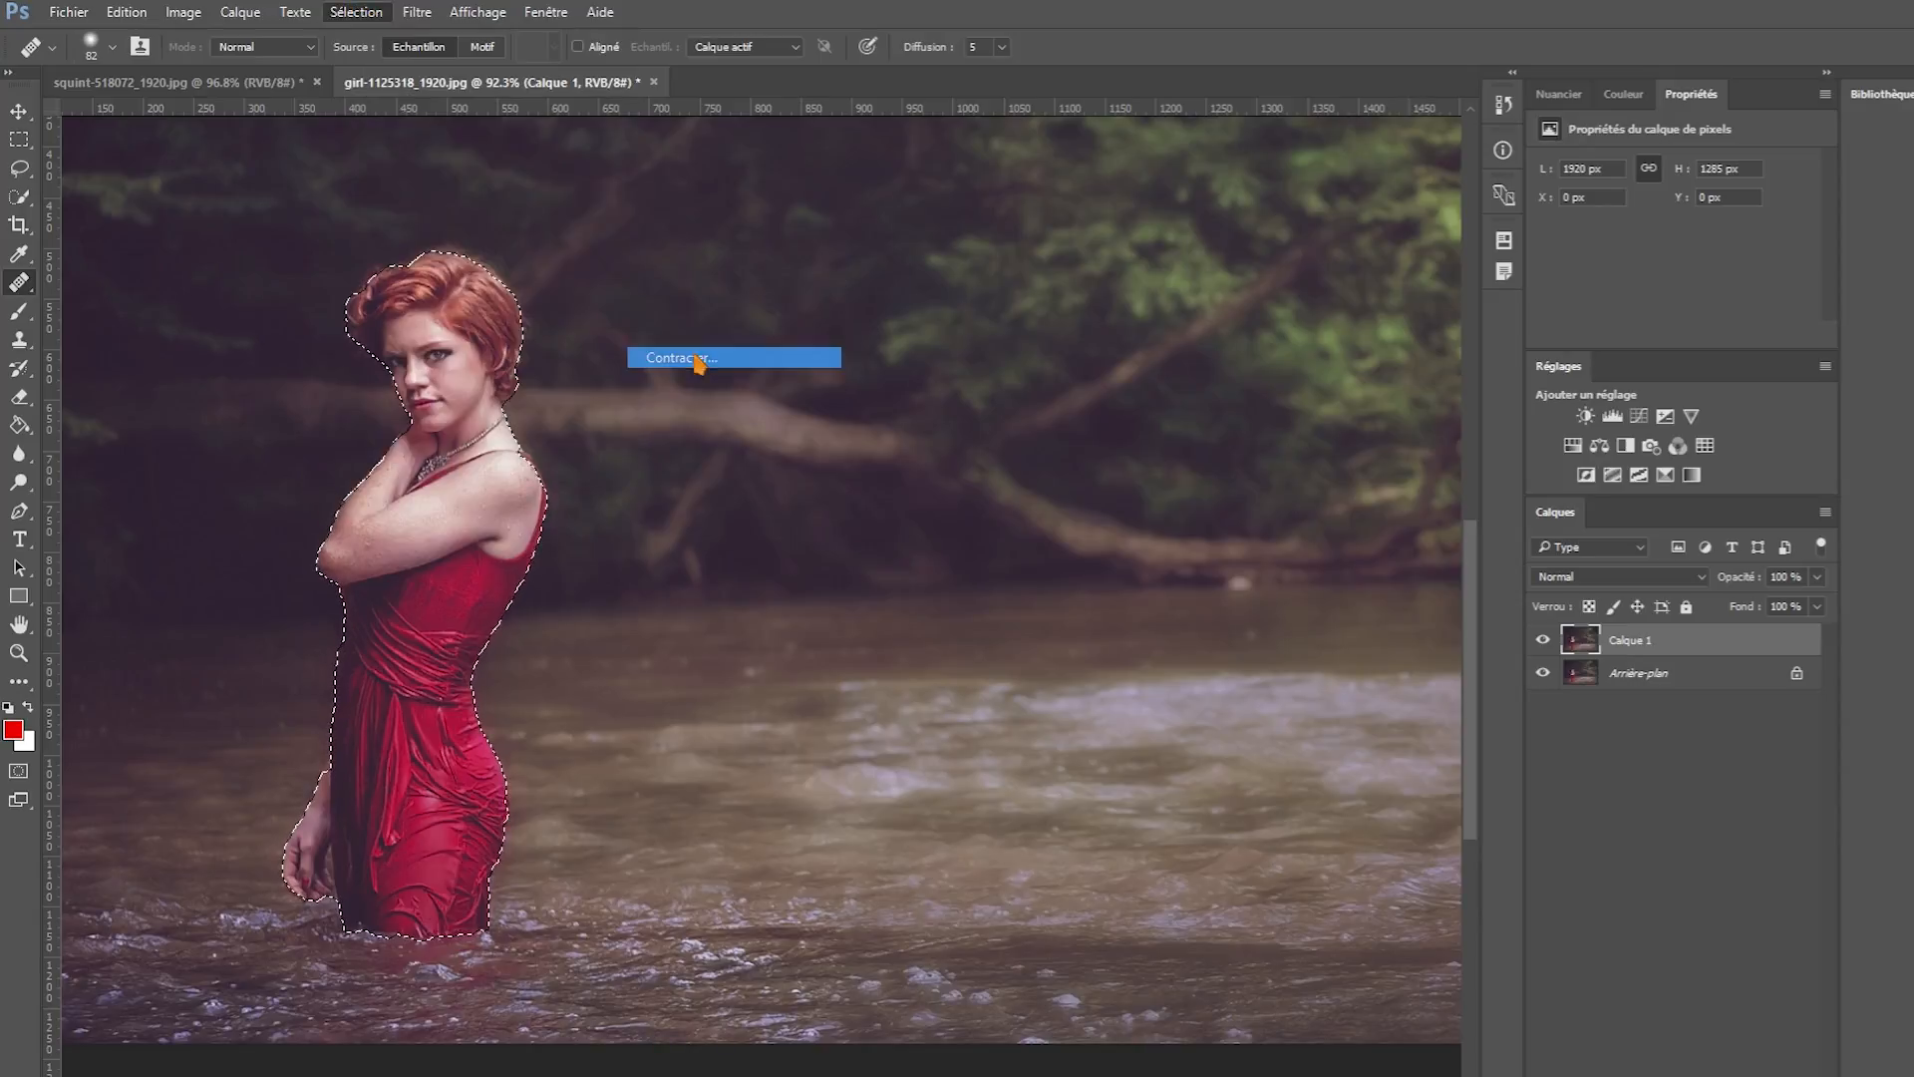
type("10")
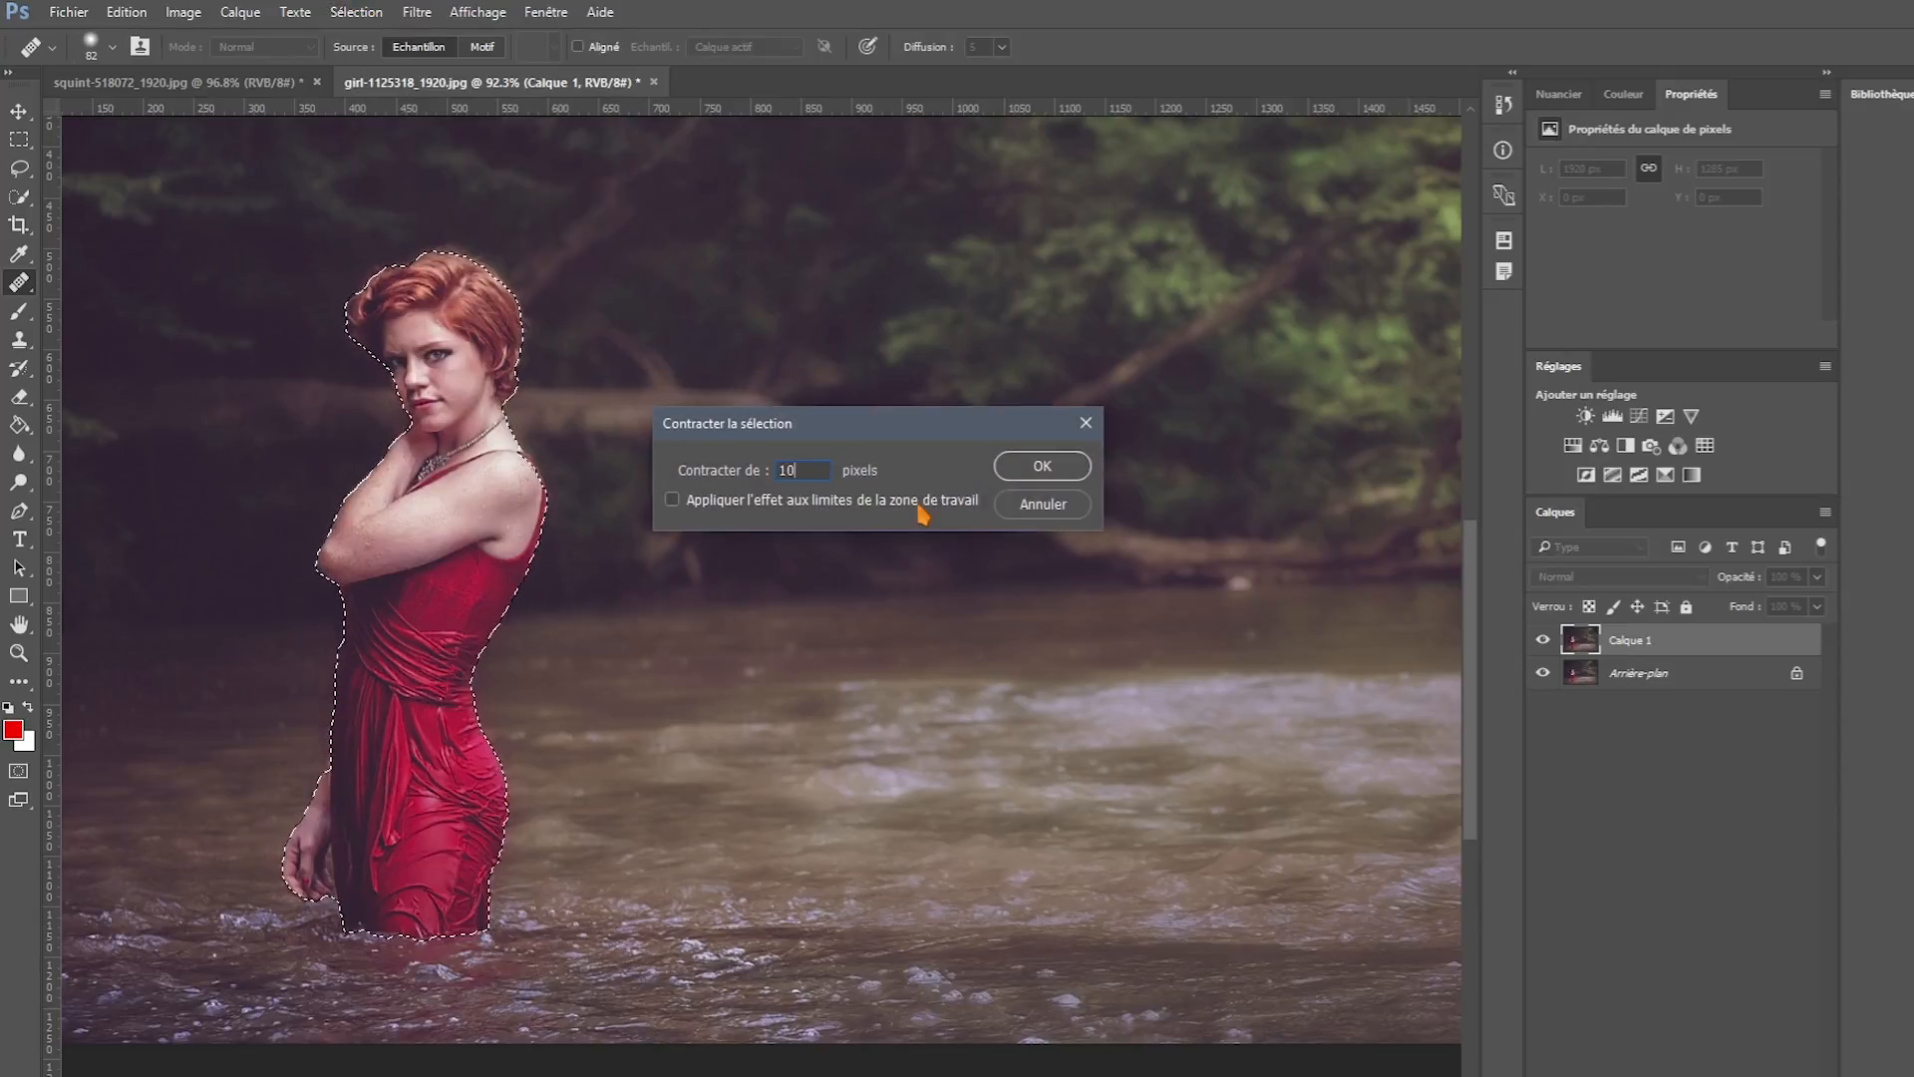
left_click(1017, 465)
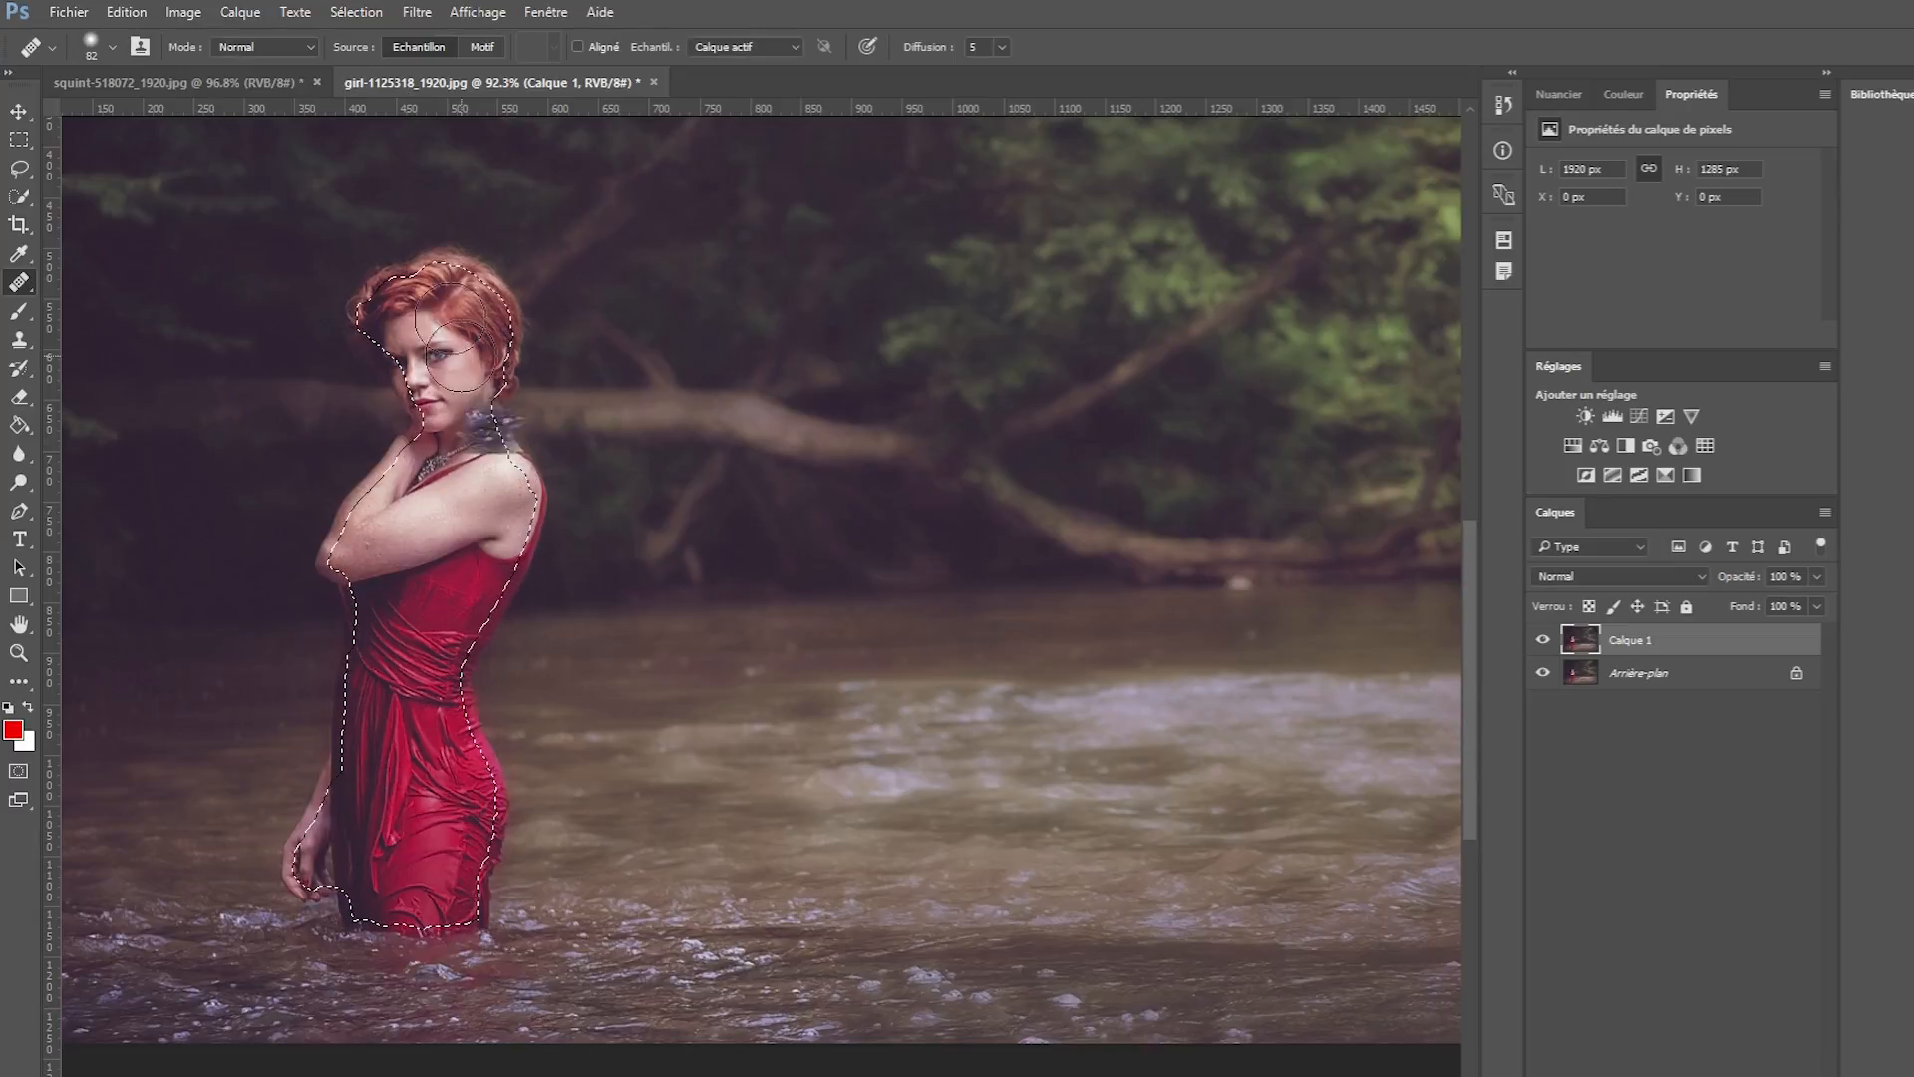
Expand the selection around the woman by 20 pixels.
scroll(461, 349, "left", 3)
left_click(357, 12)
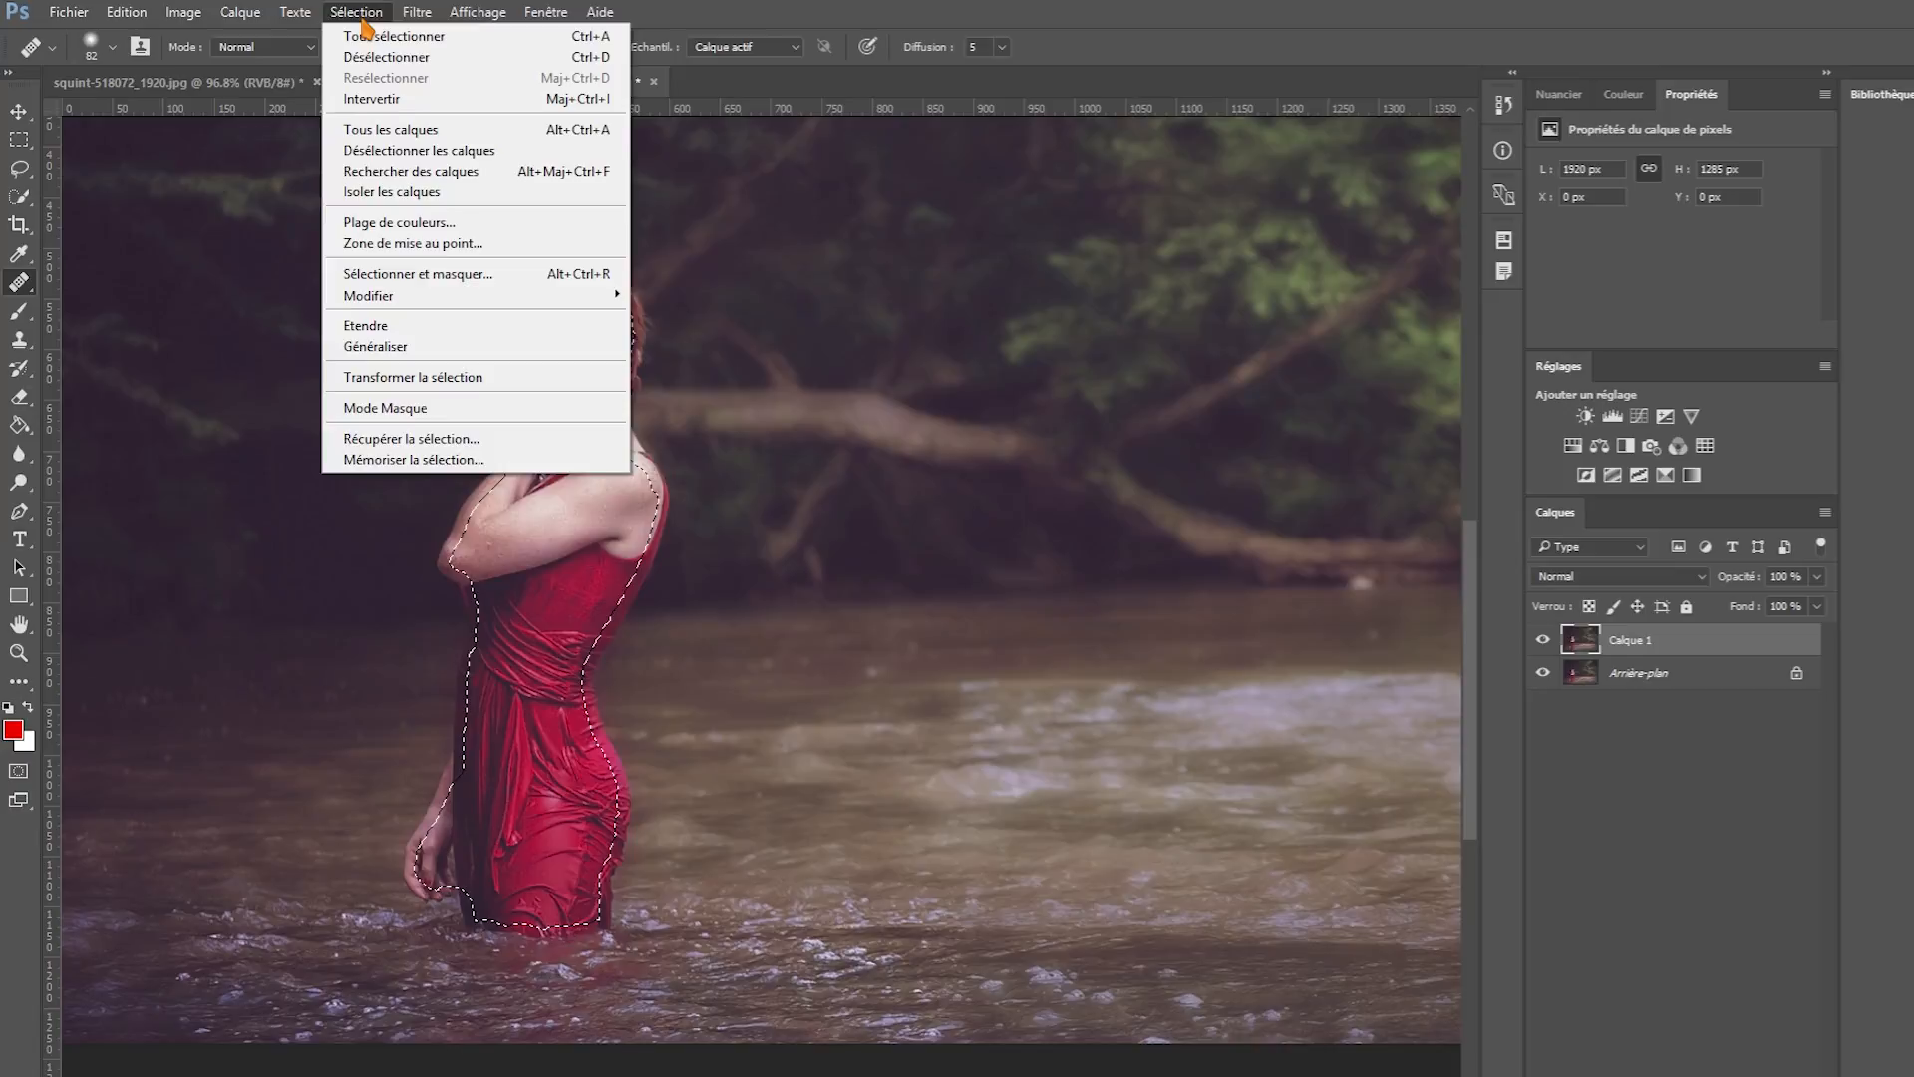
mouse_move(598, 296)
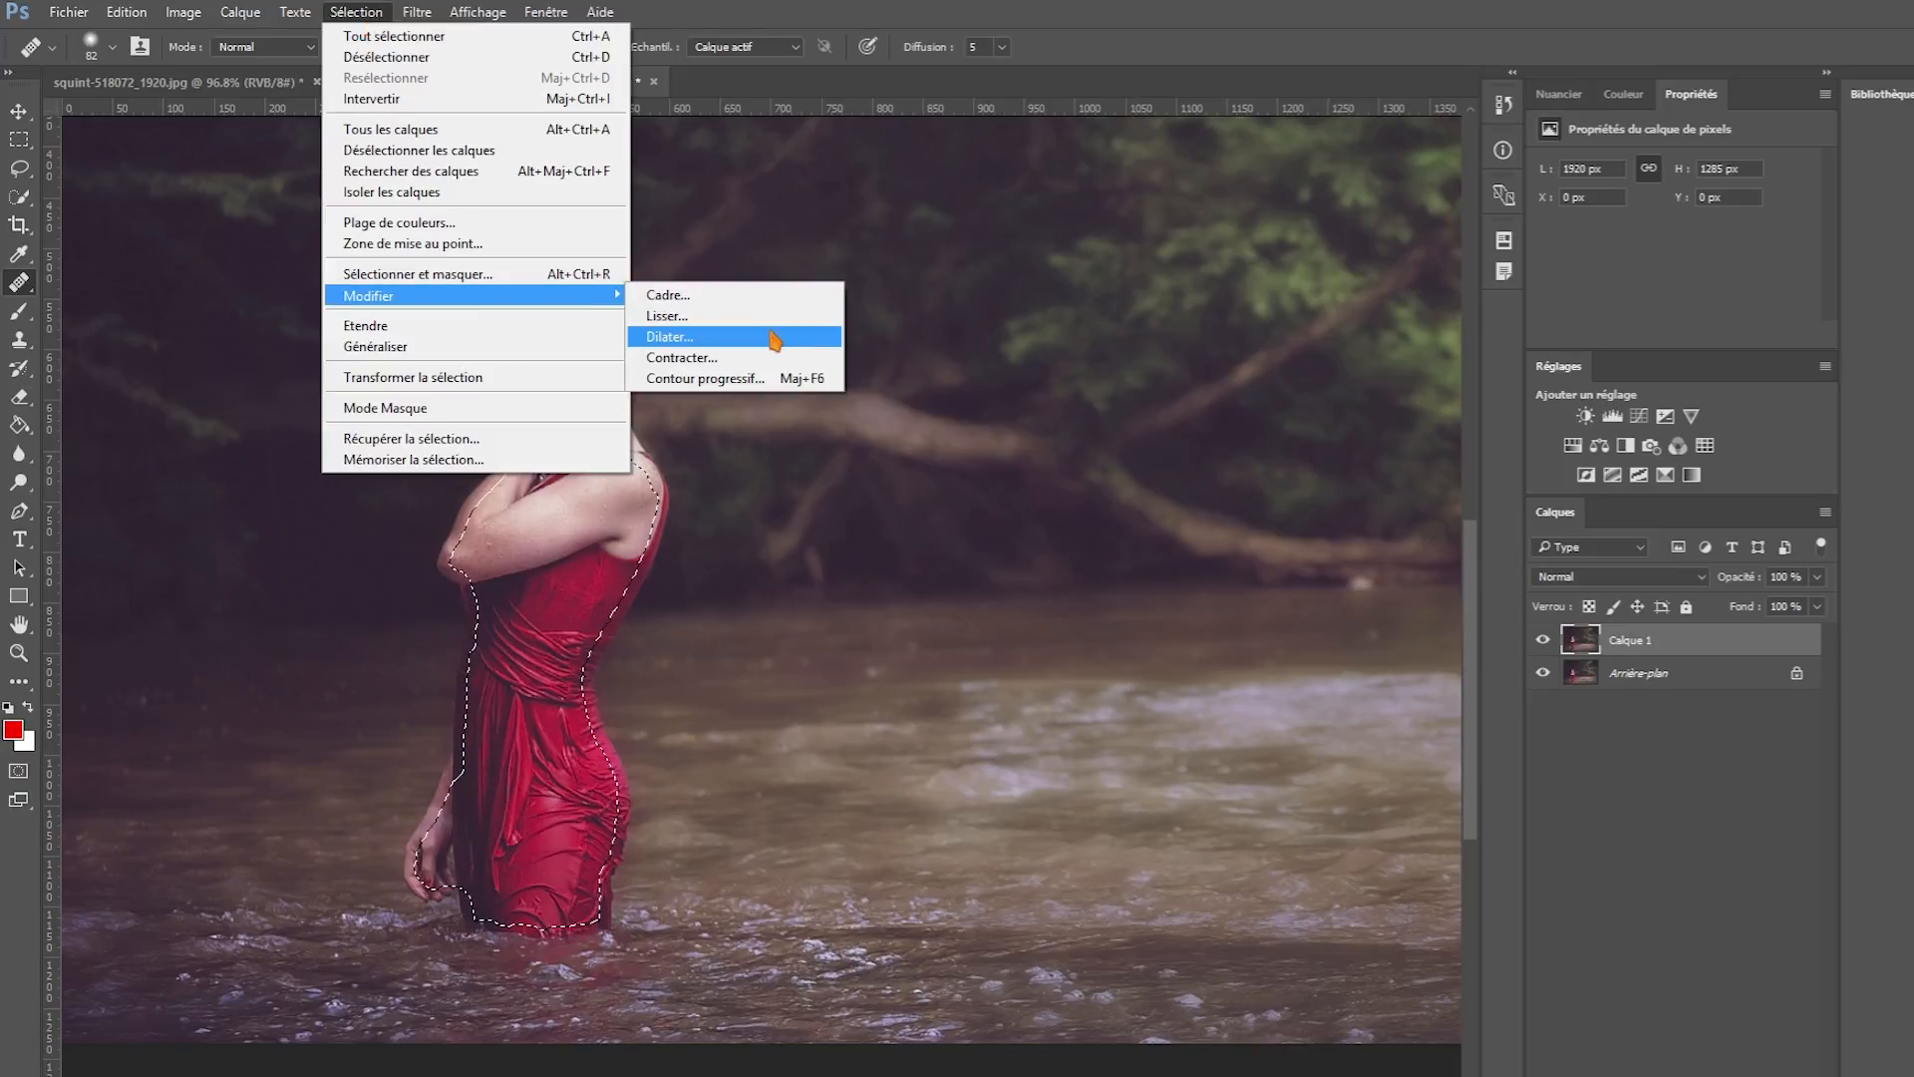
left_click(775, 340)
type("20")
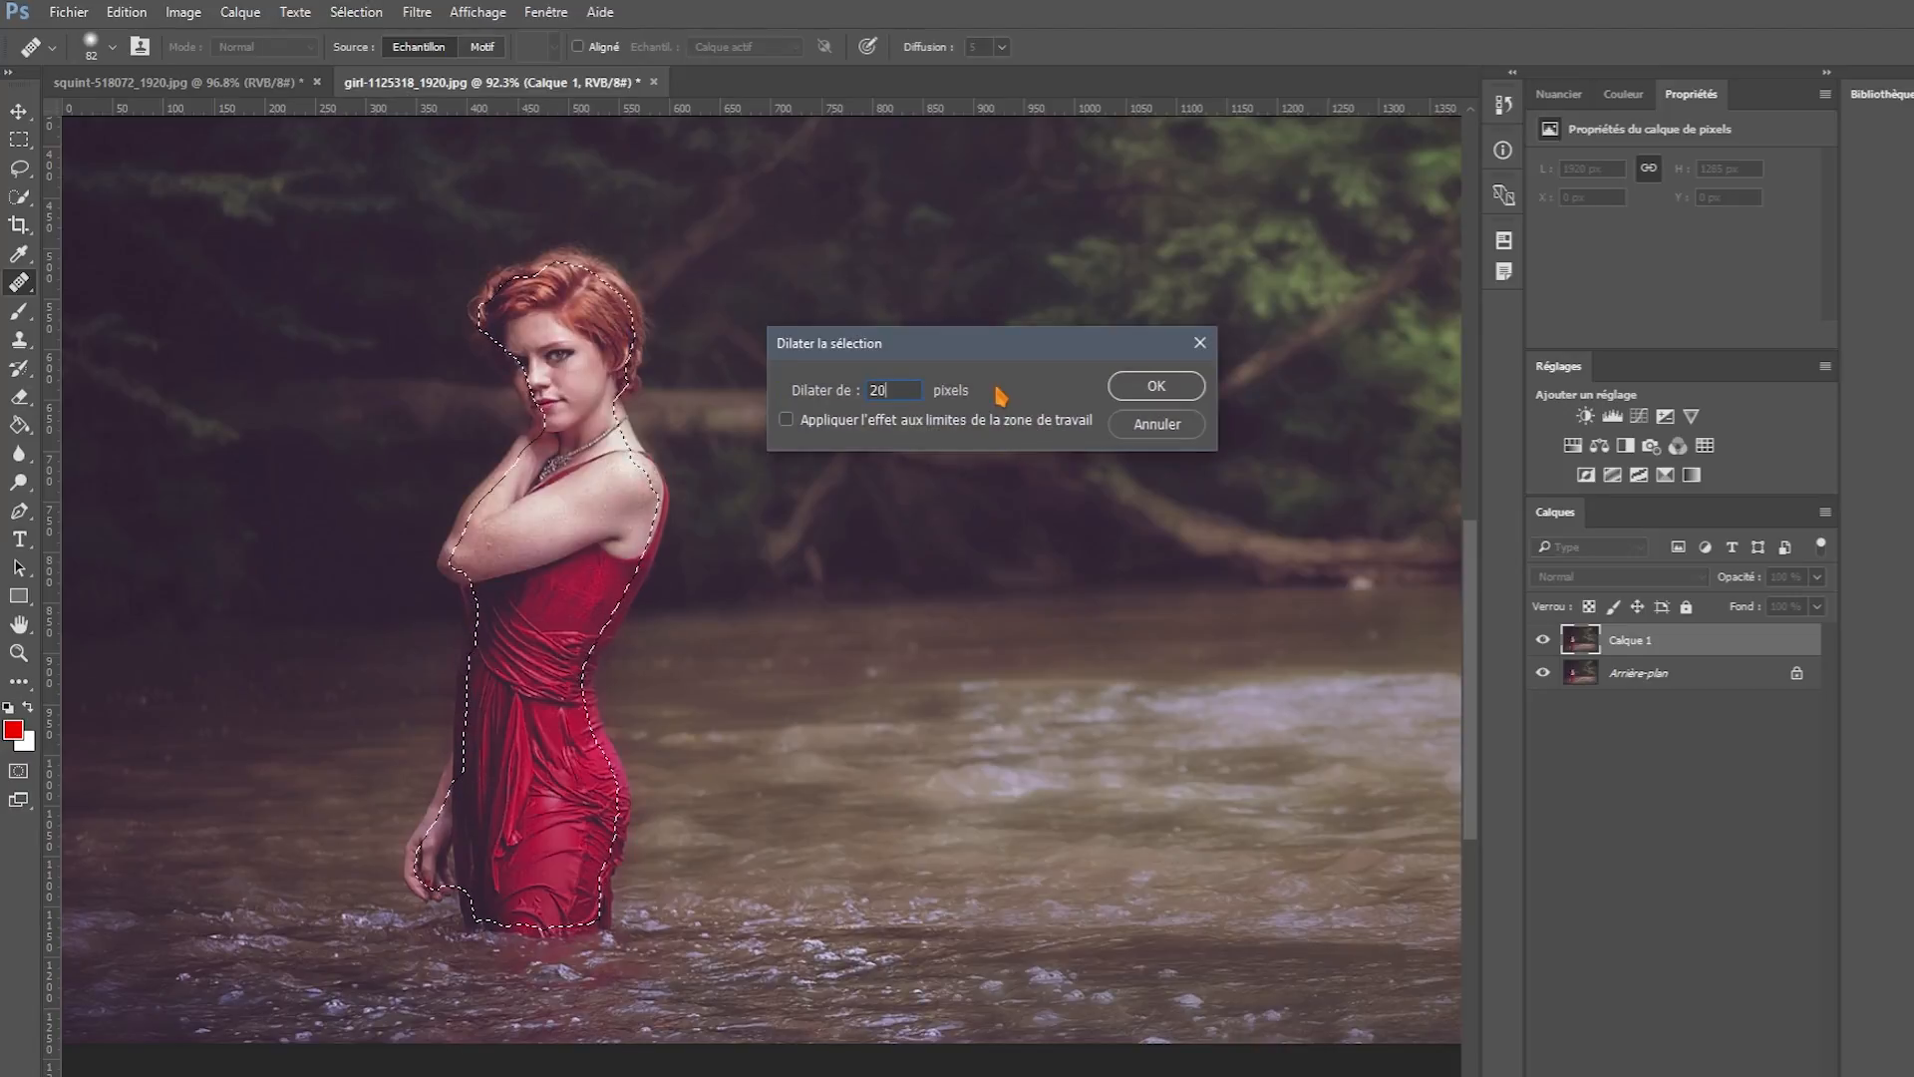
left_click(1155, 386)
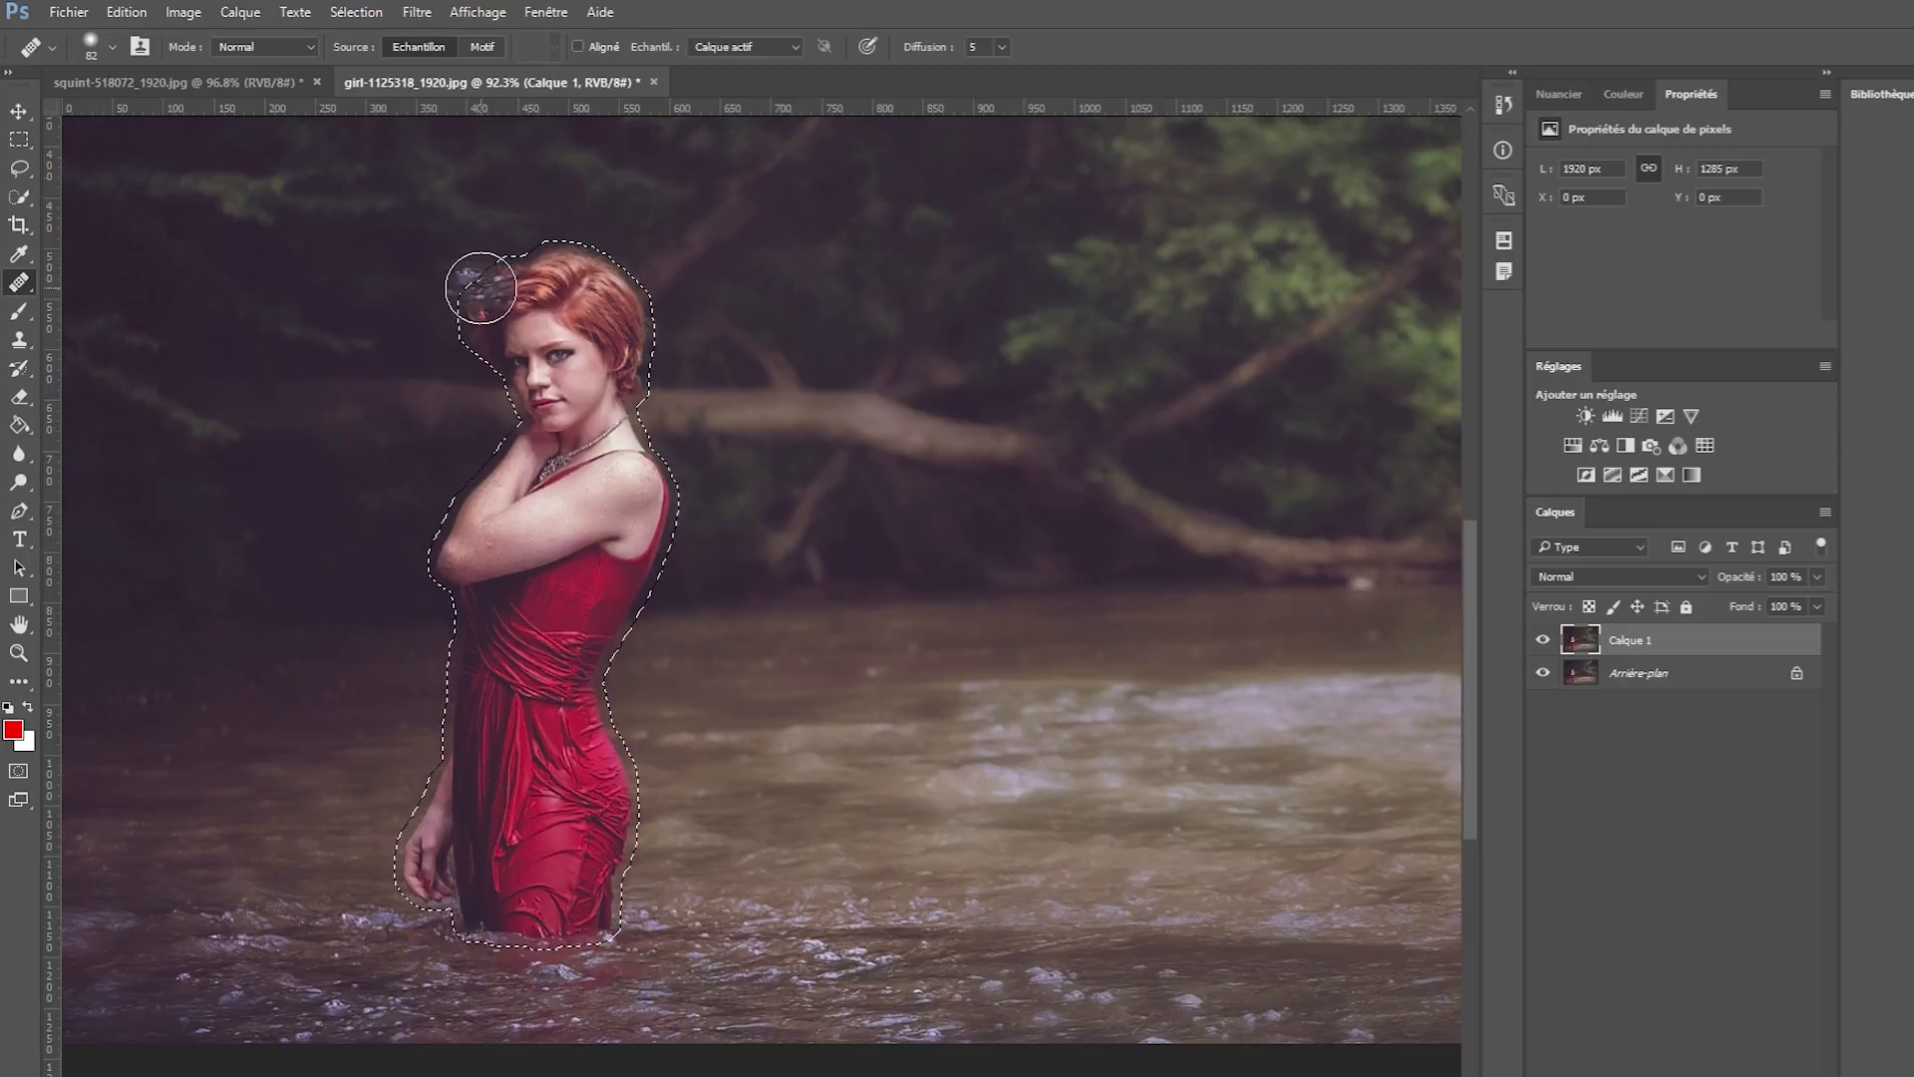
Relocate the selected woman to the right part of the river, about X 926 px, Y 490 px, with Content-Aware Move, and deselect.
right_click(20, 284)
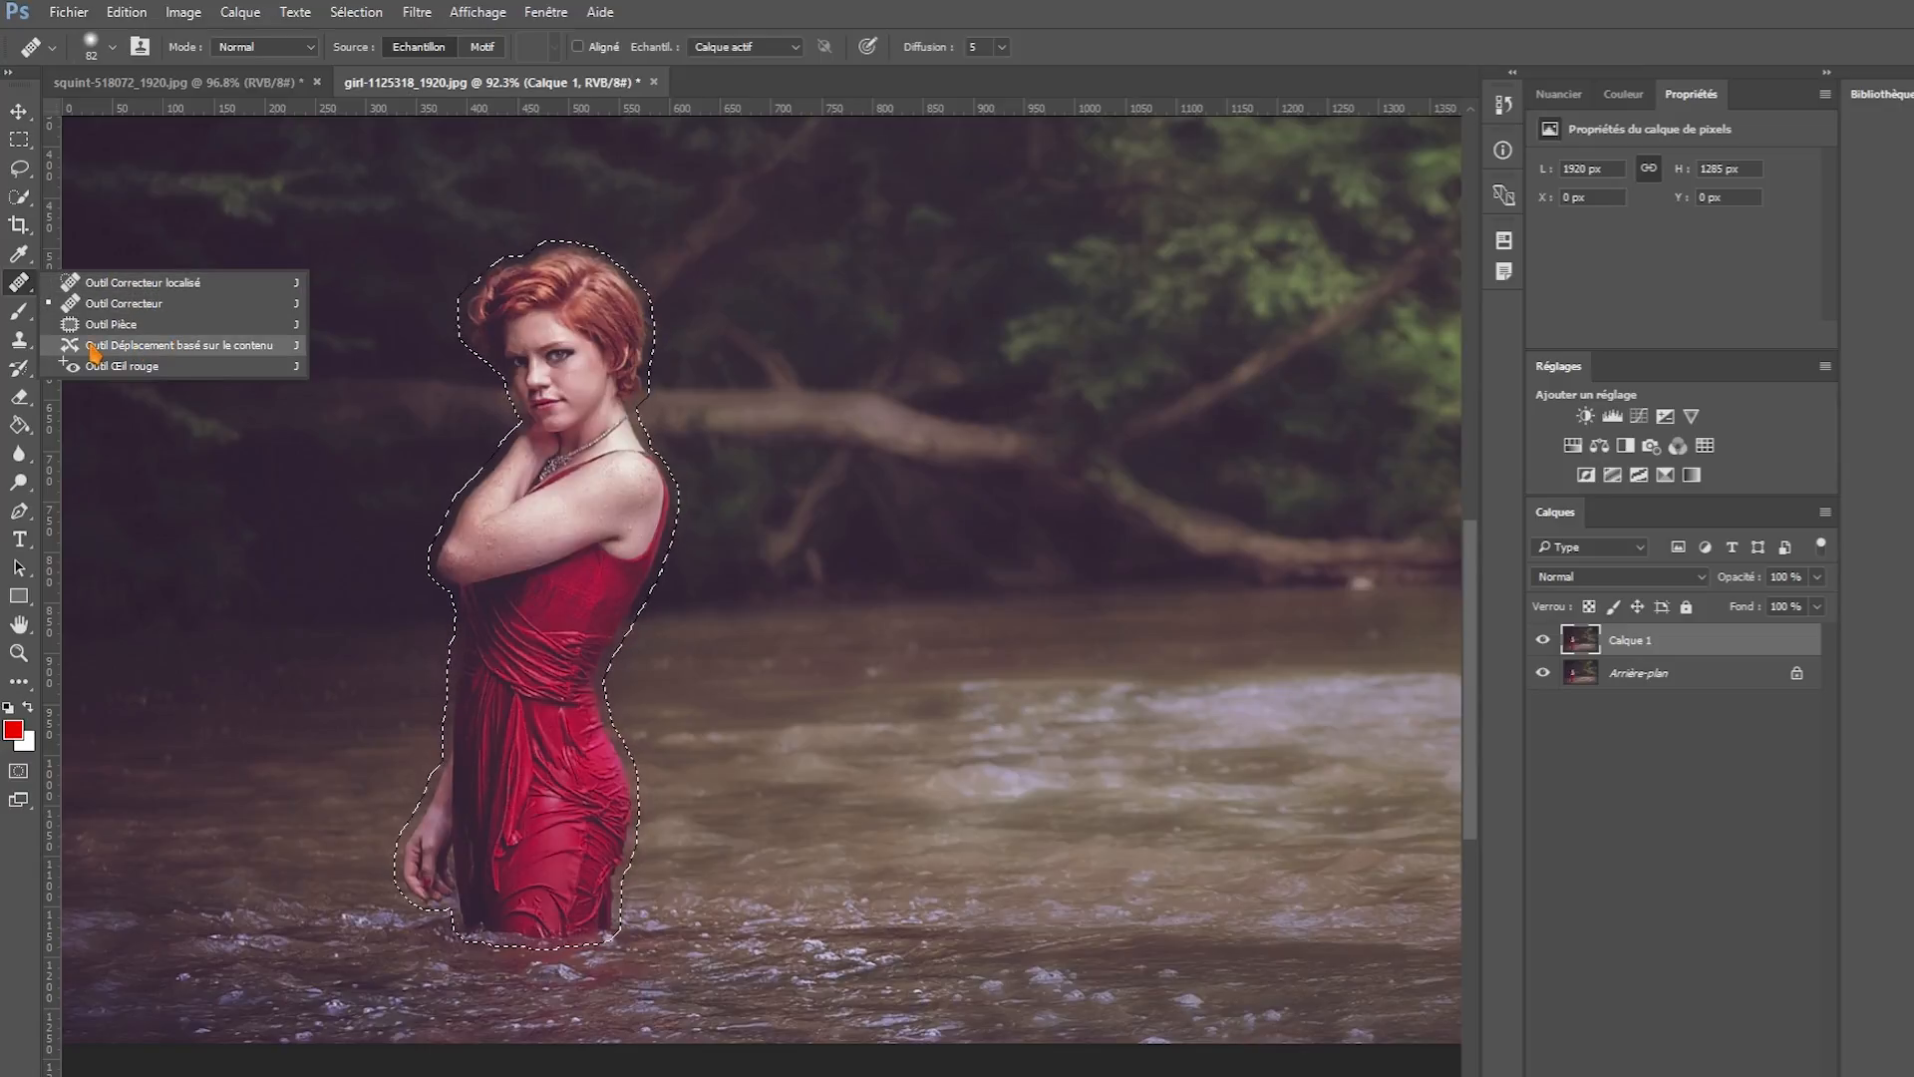
left_click(157, 350)
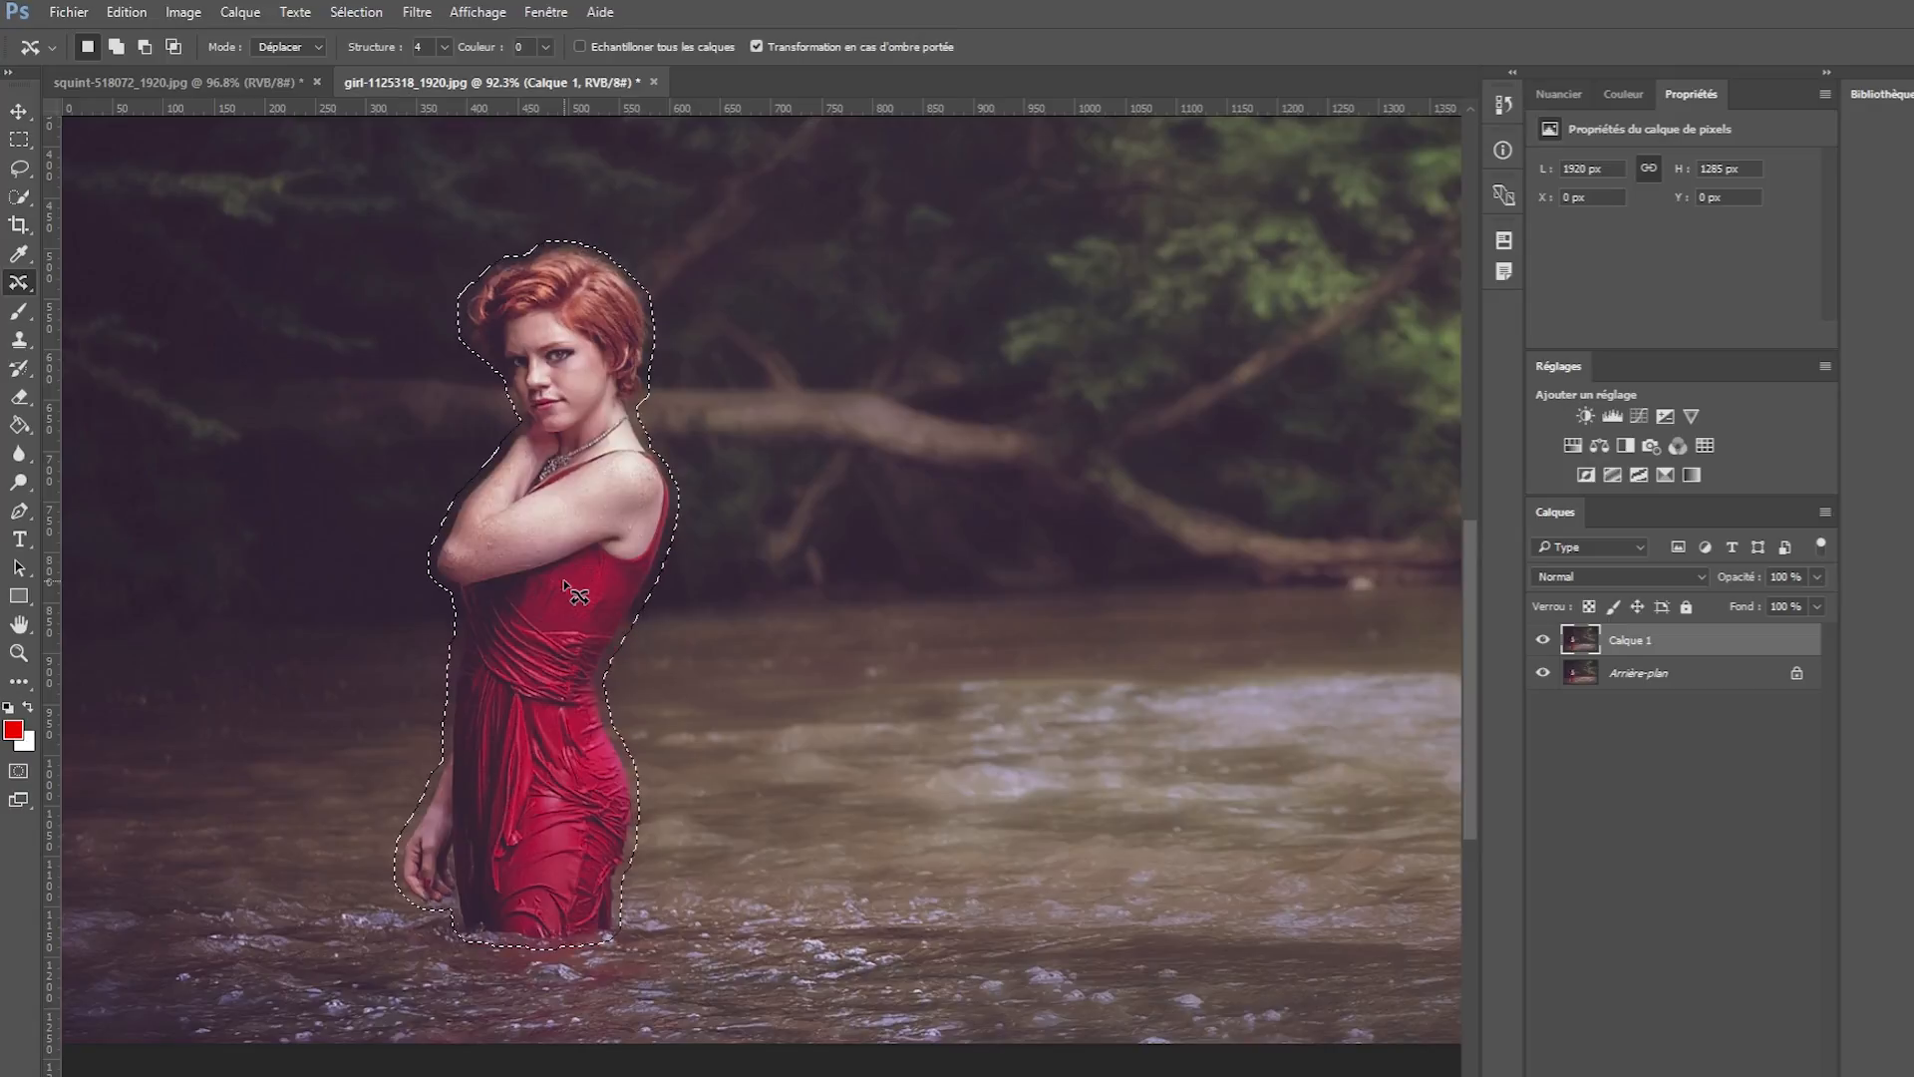
left_click_drag(566, 584, 1171, 584)
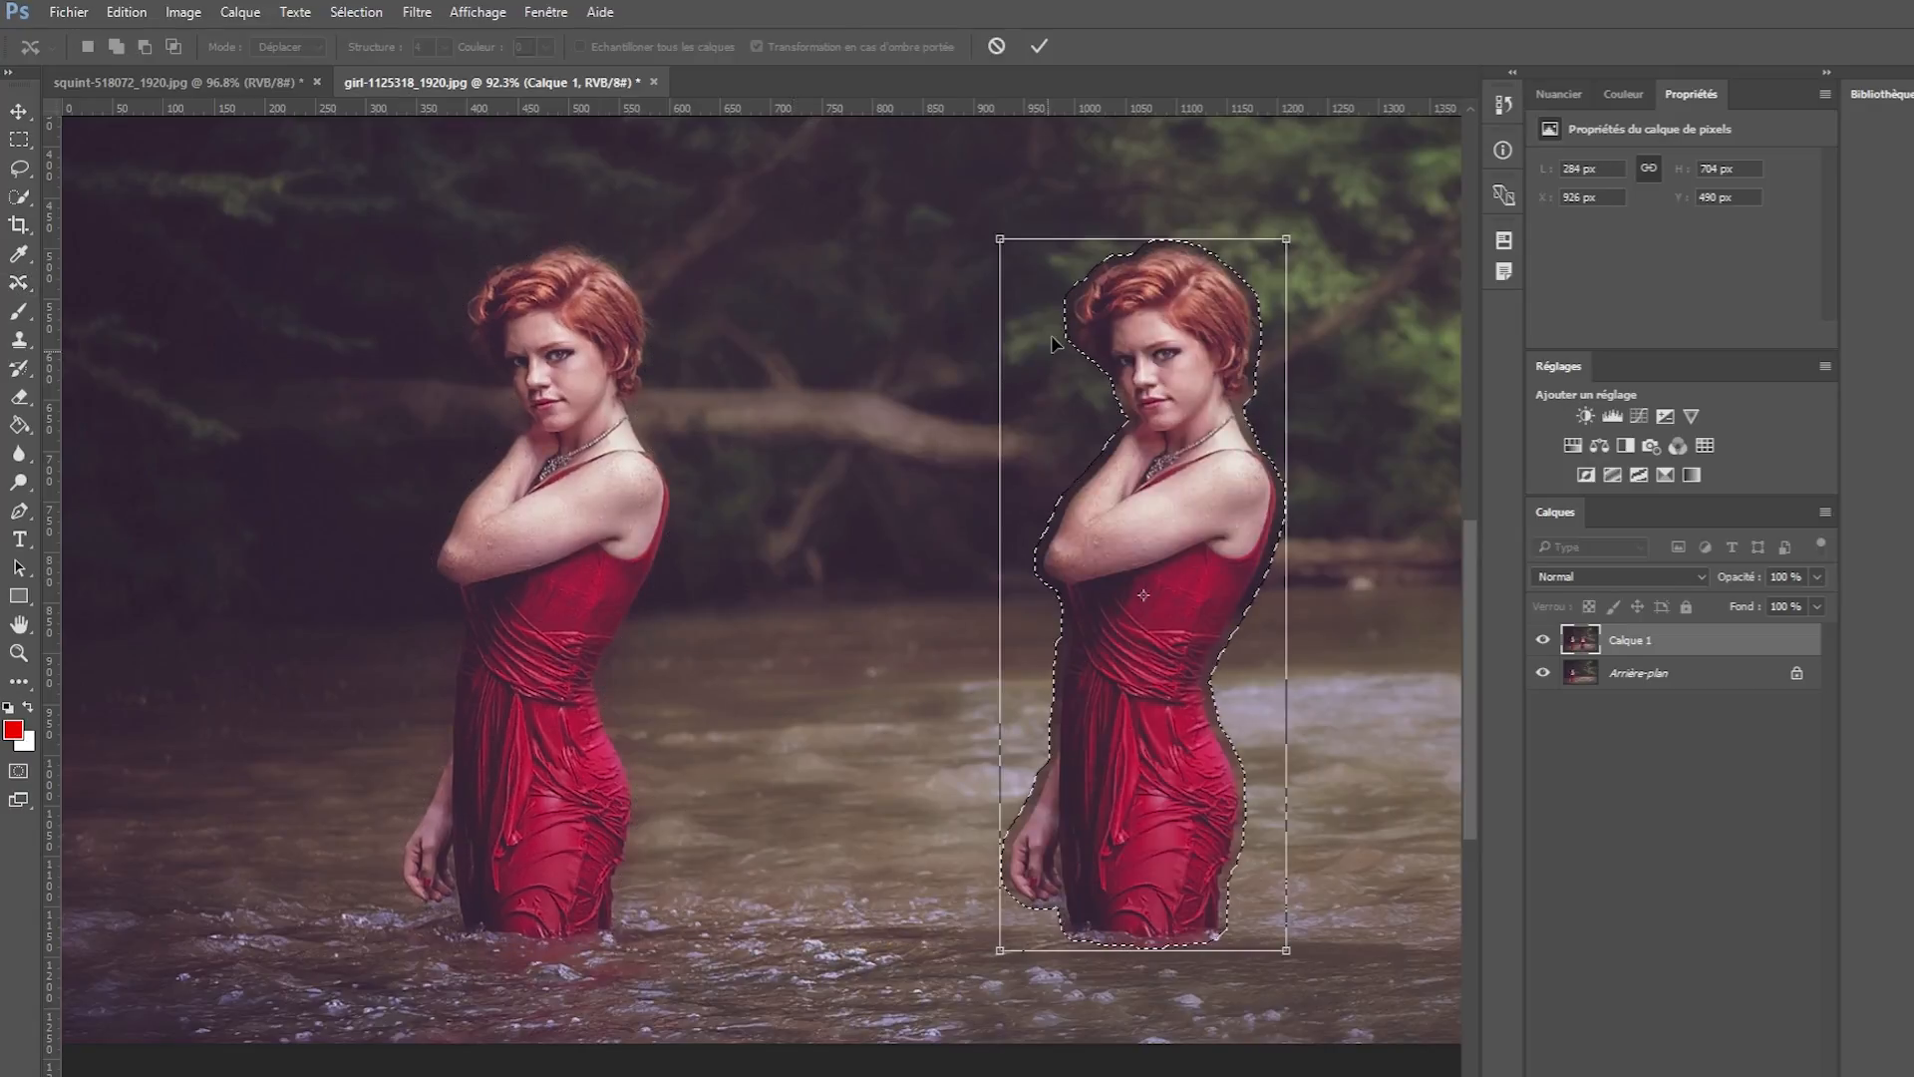
left_click(1040, 47)
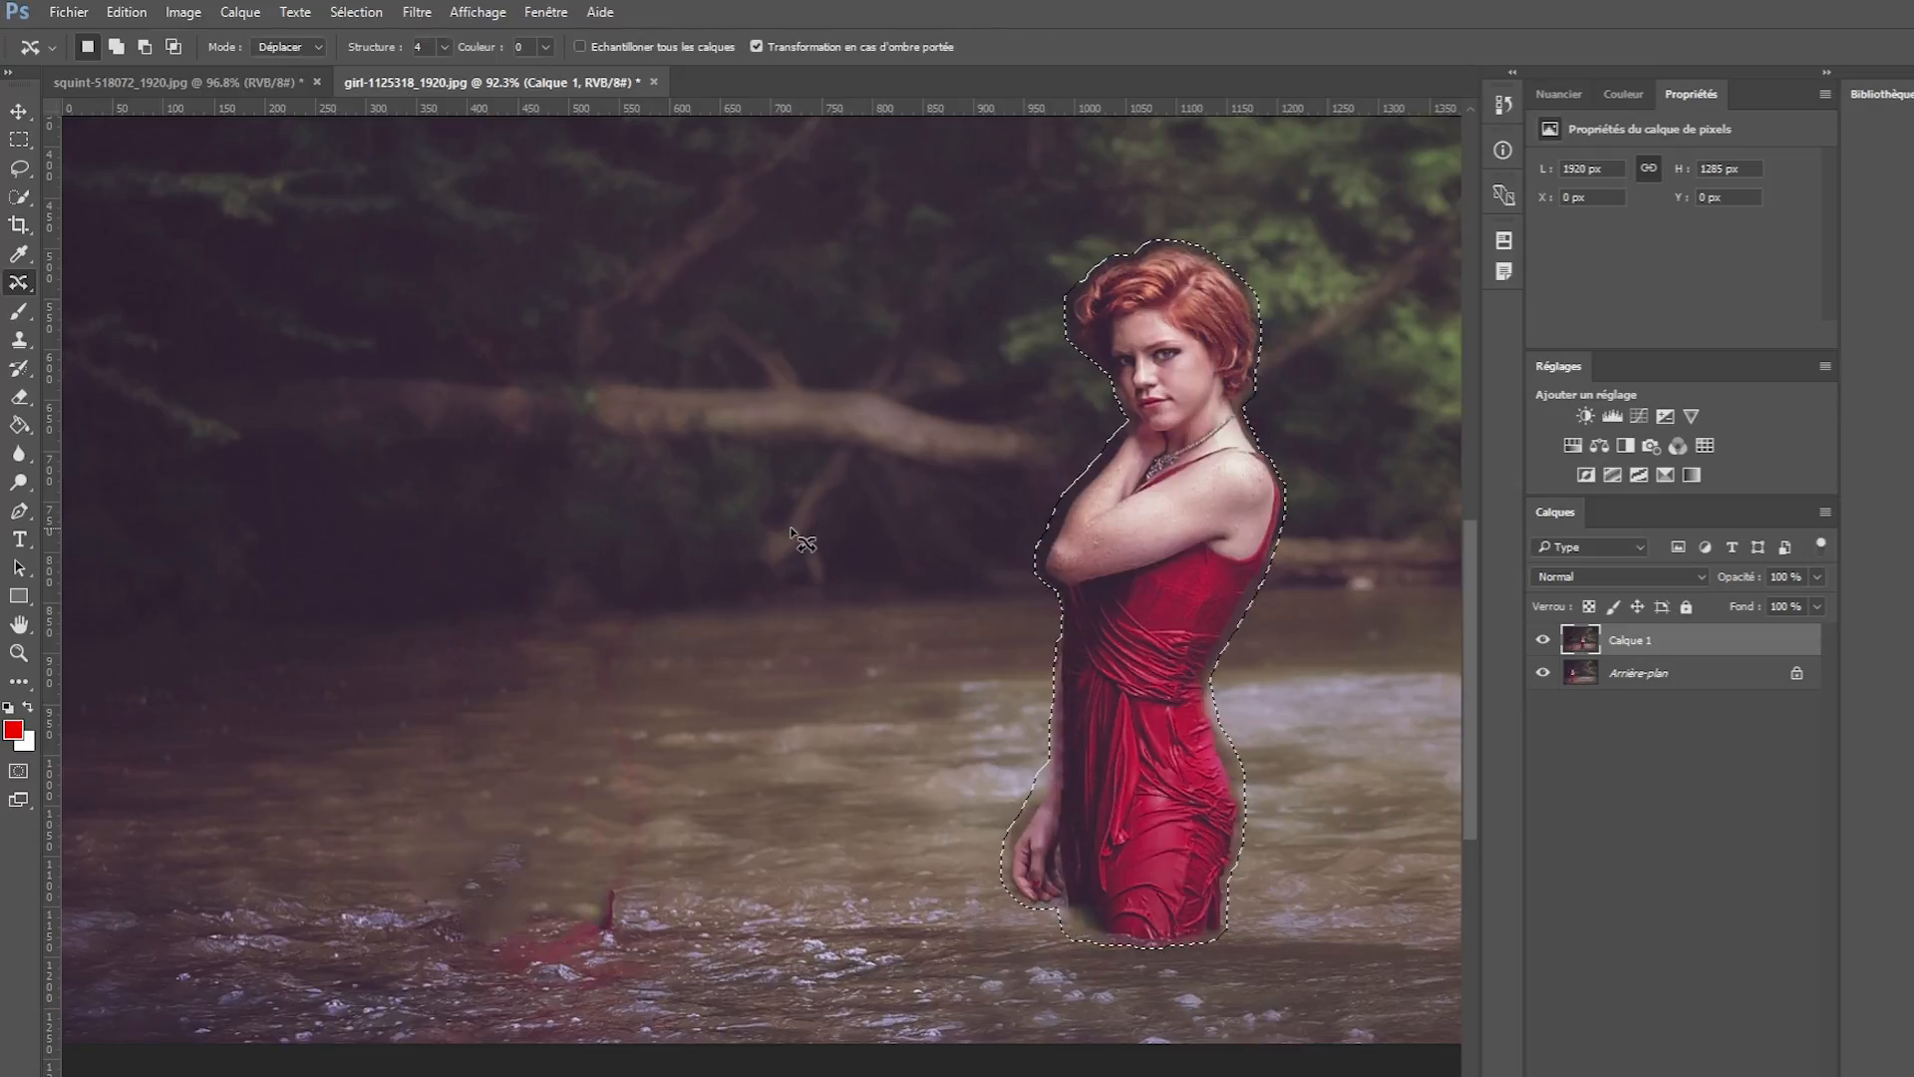
key("ctrl+d")
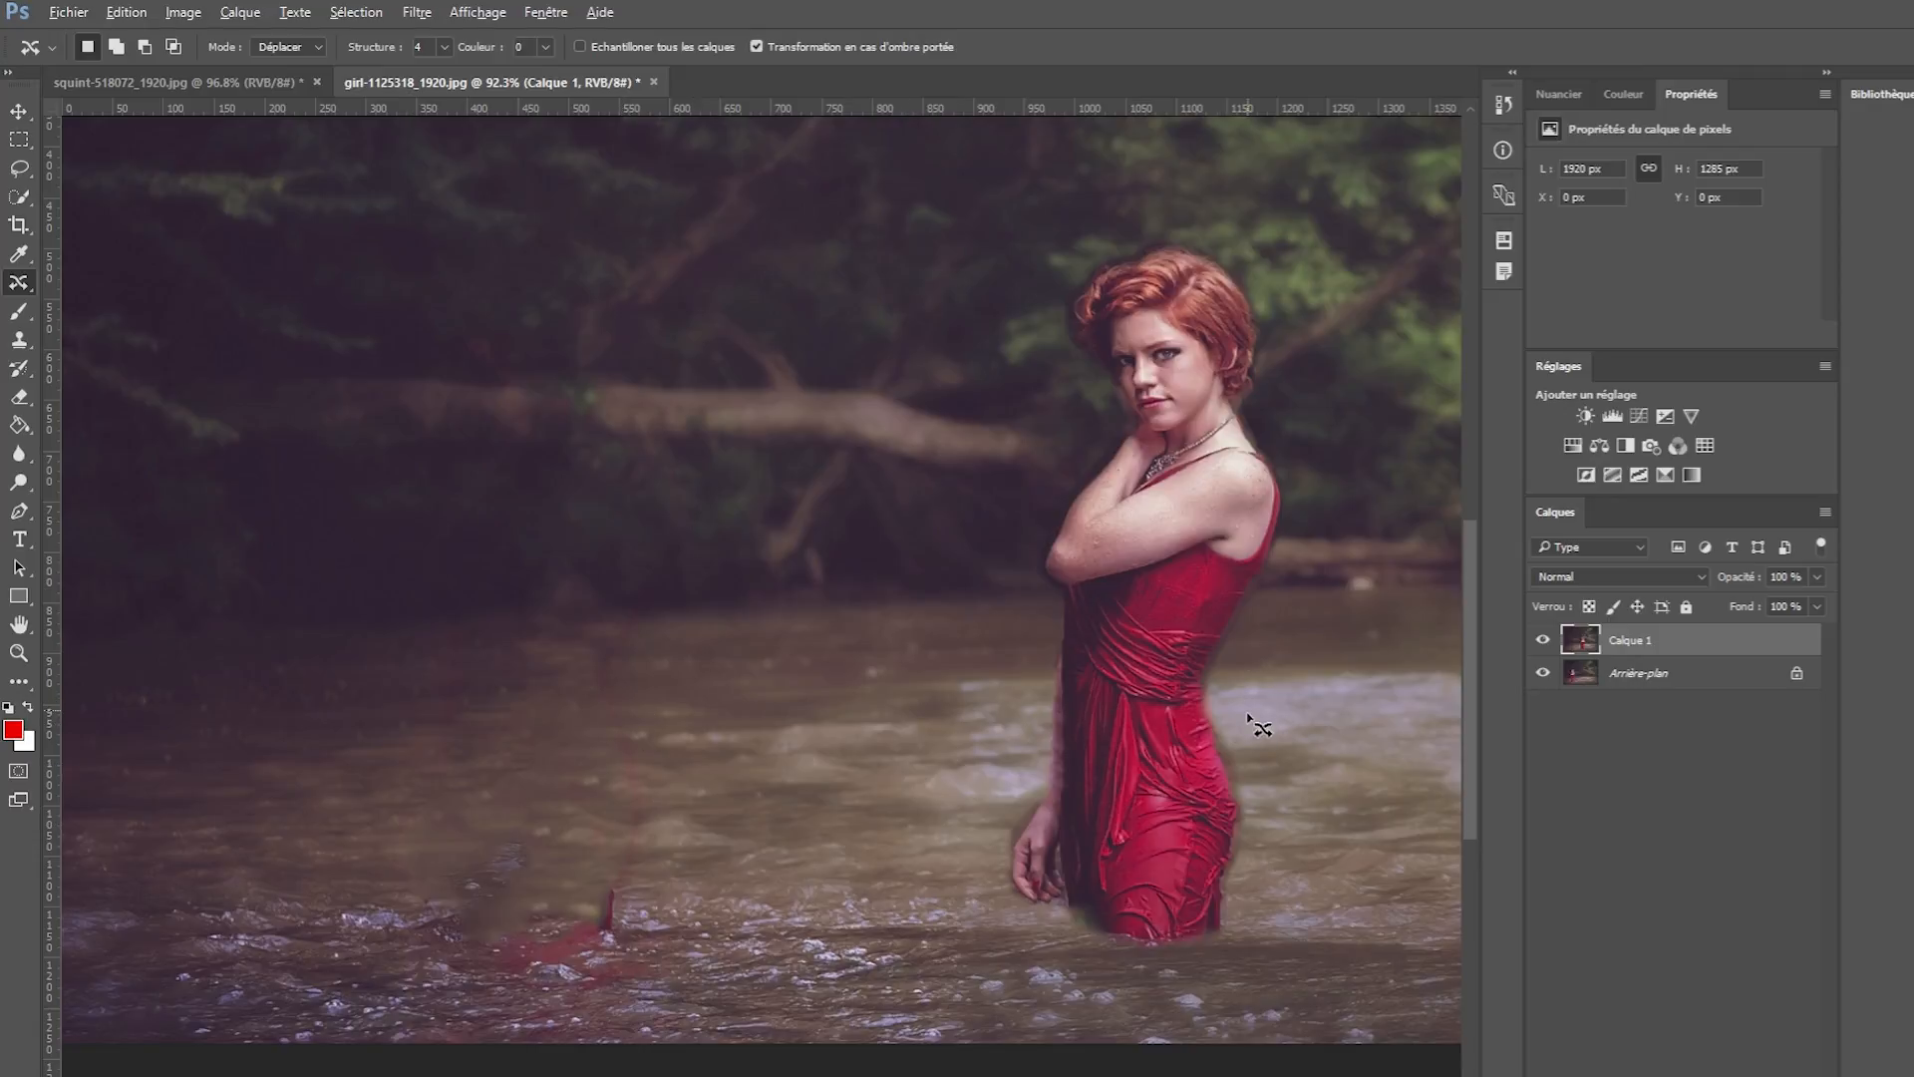
Inspect the moved woman and the filled area of the river, and bring up the choice of healing tools.
scroll(1246, 728, "up", 3)
scroll(1242, 733, "down", 3)
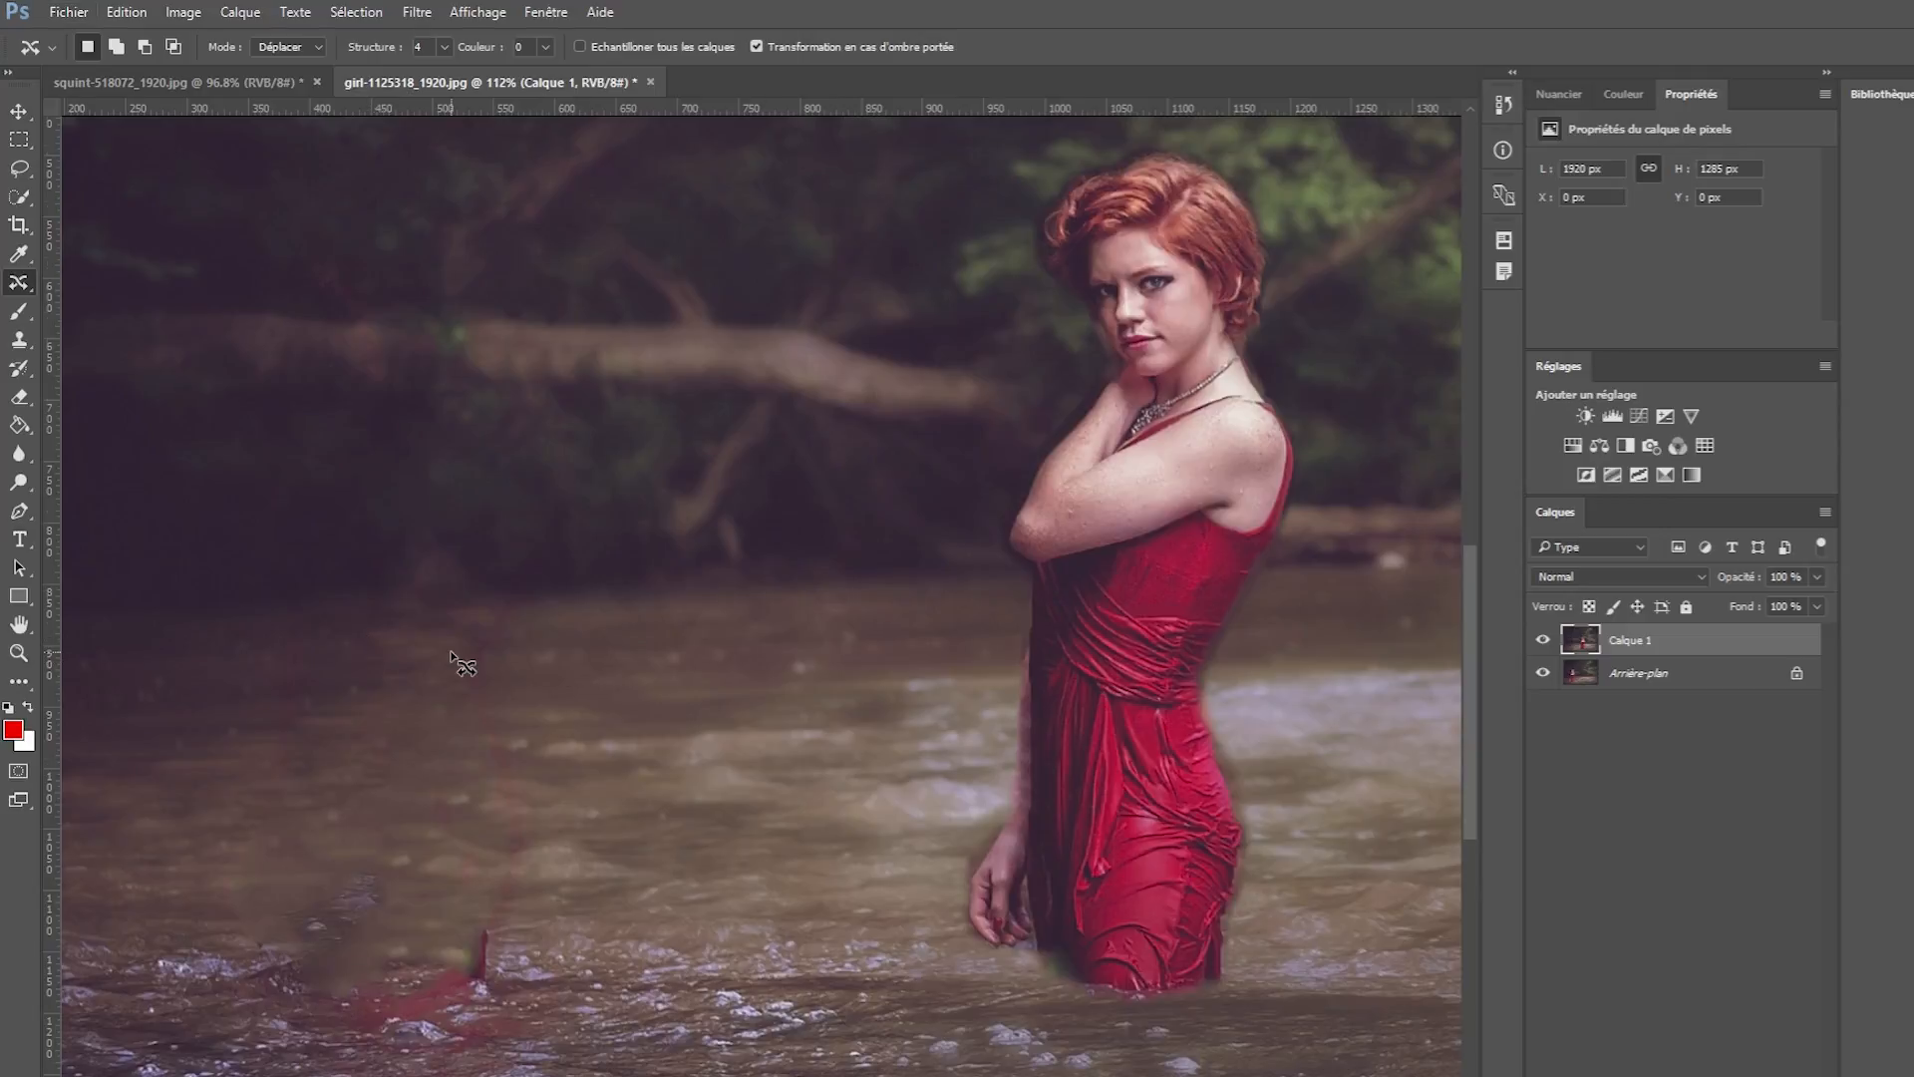
scroll(453, 658, "down", 1)
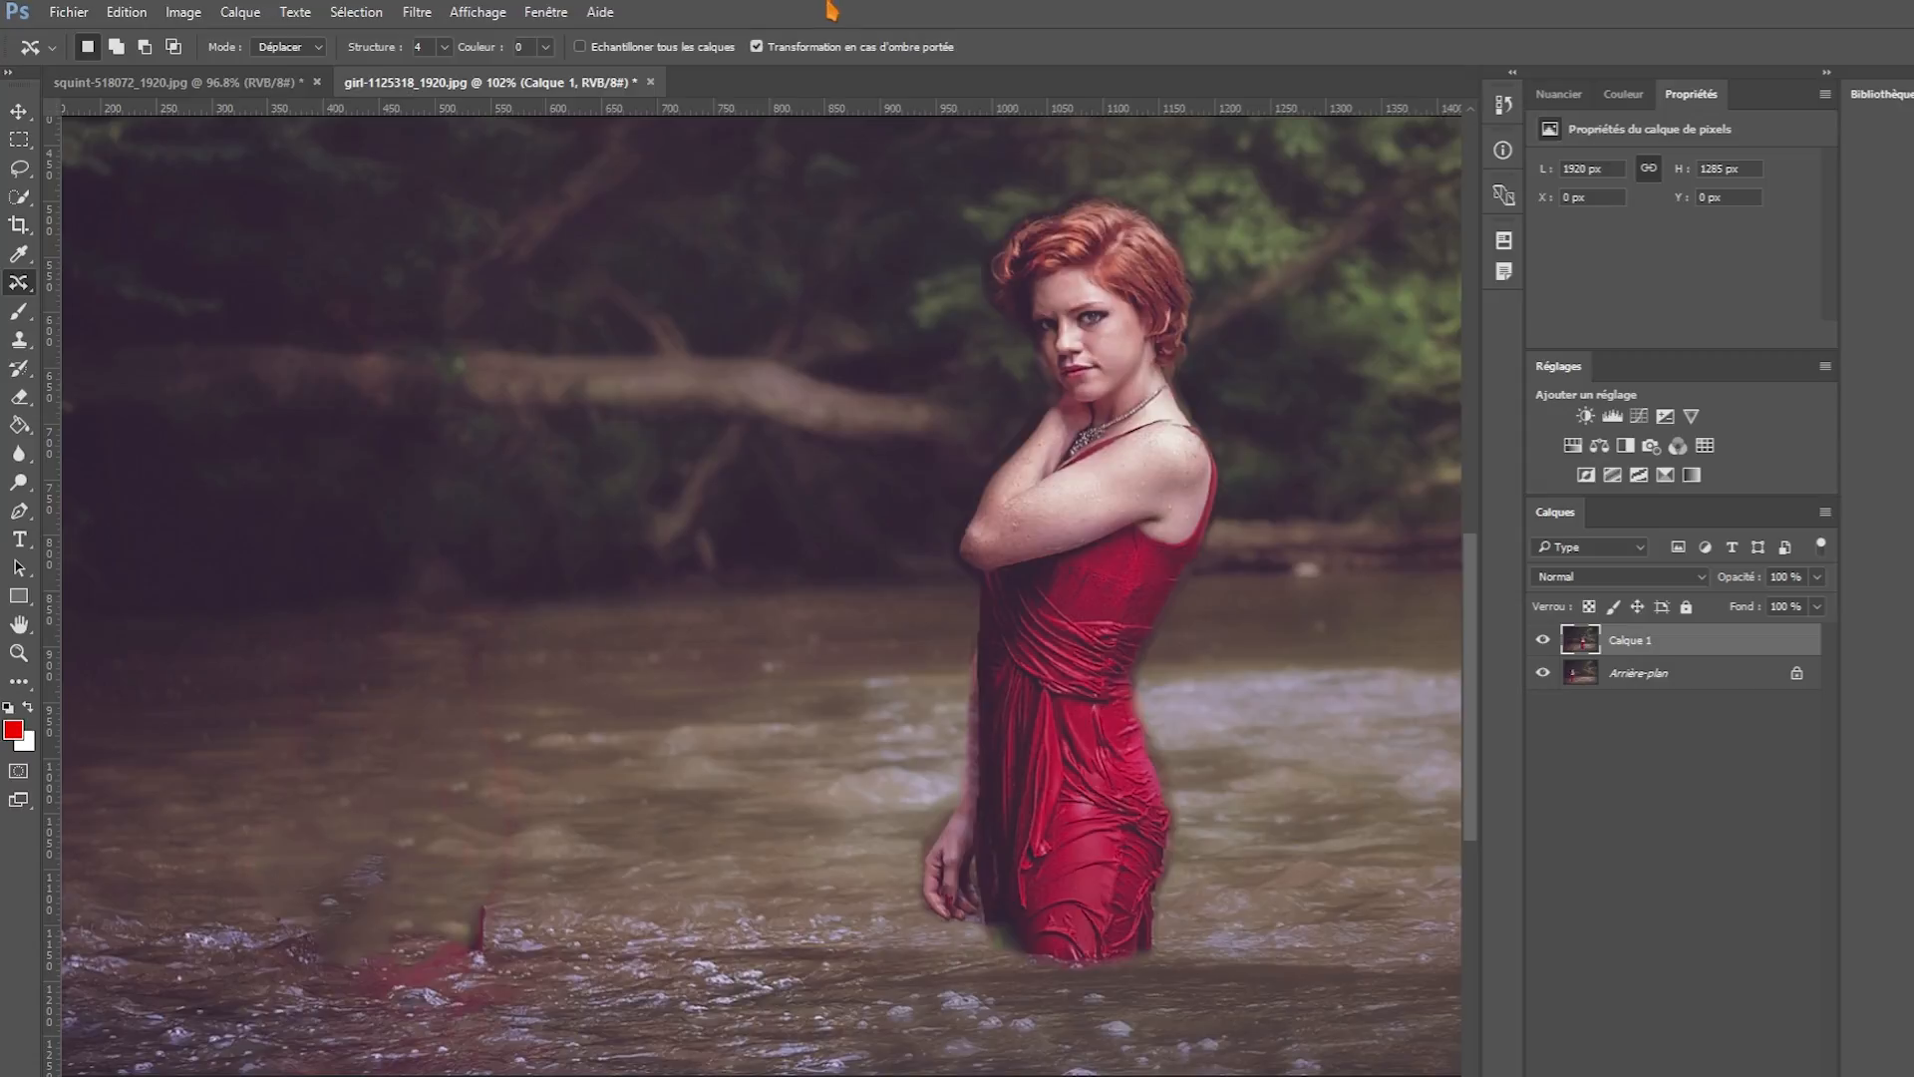
right_click(19, 284)
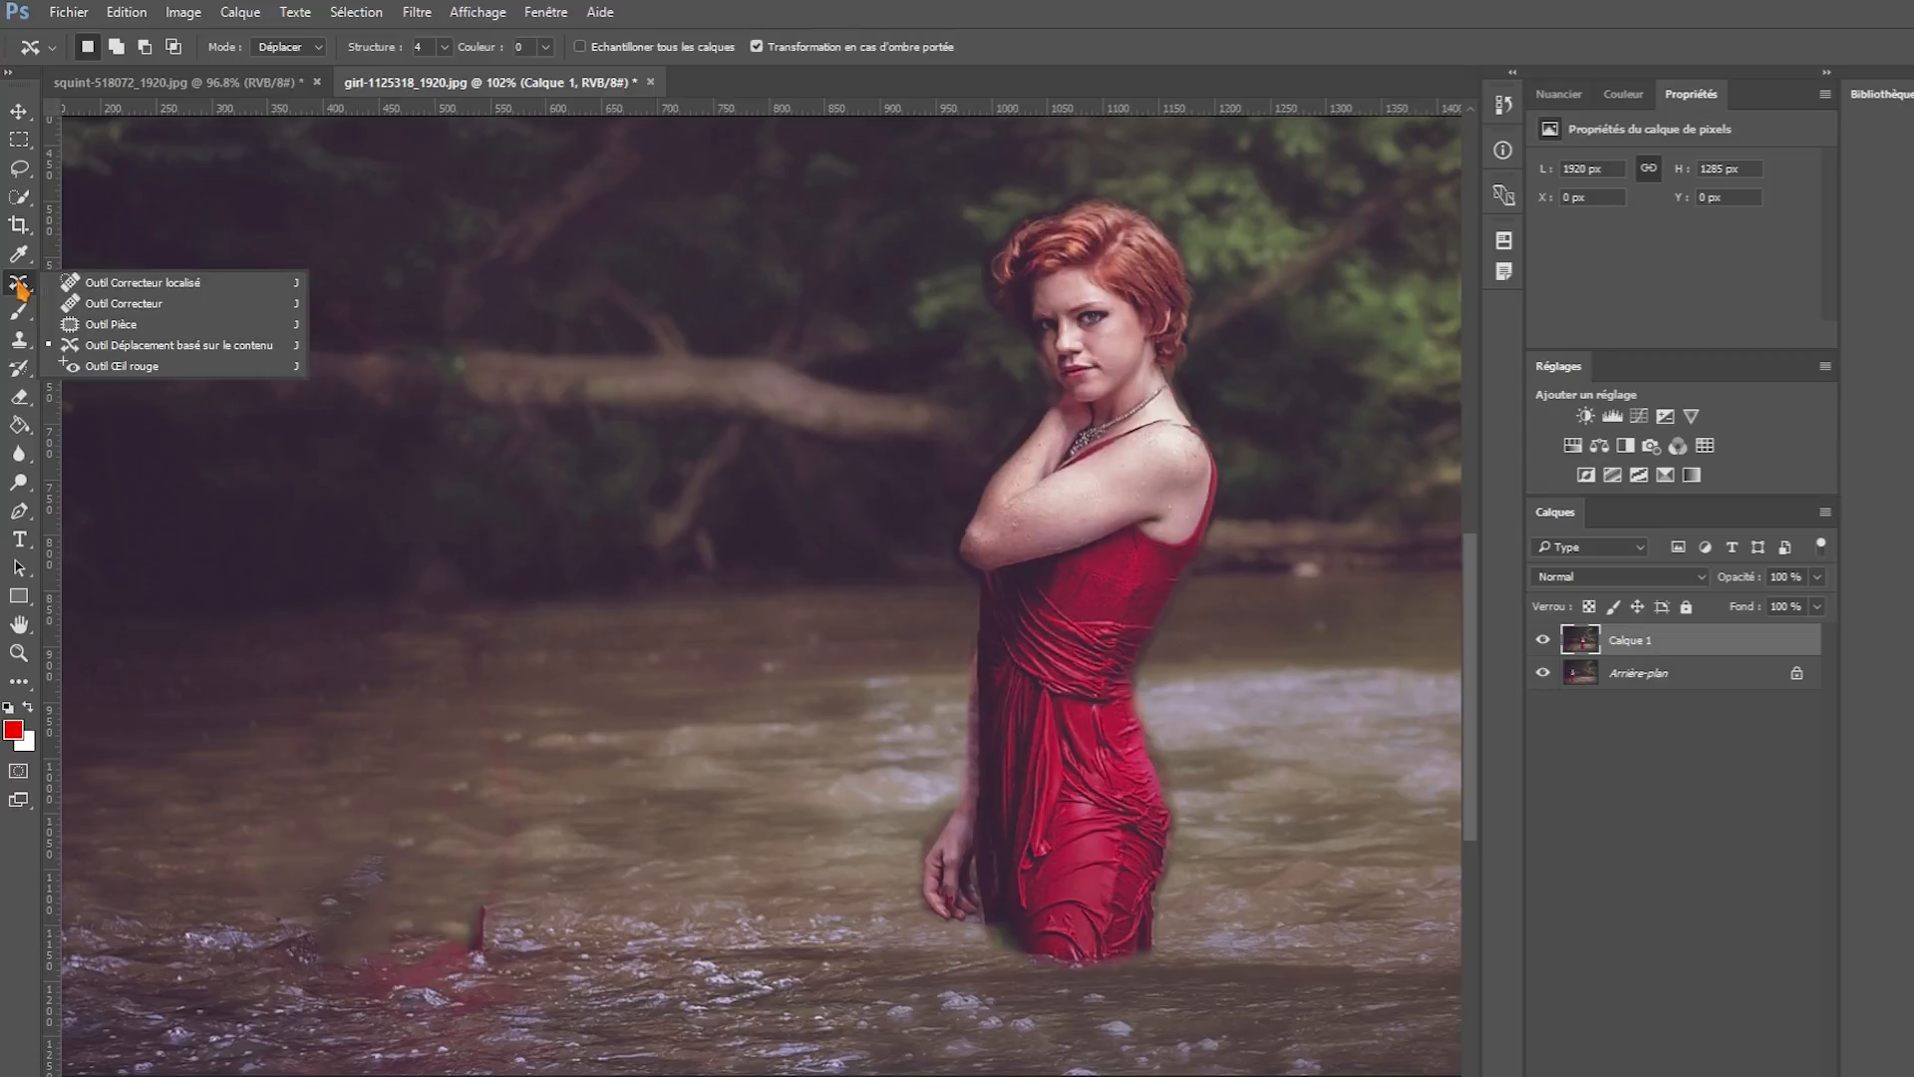